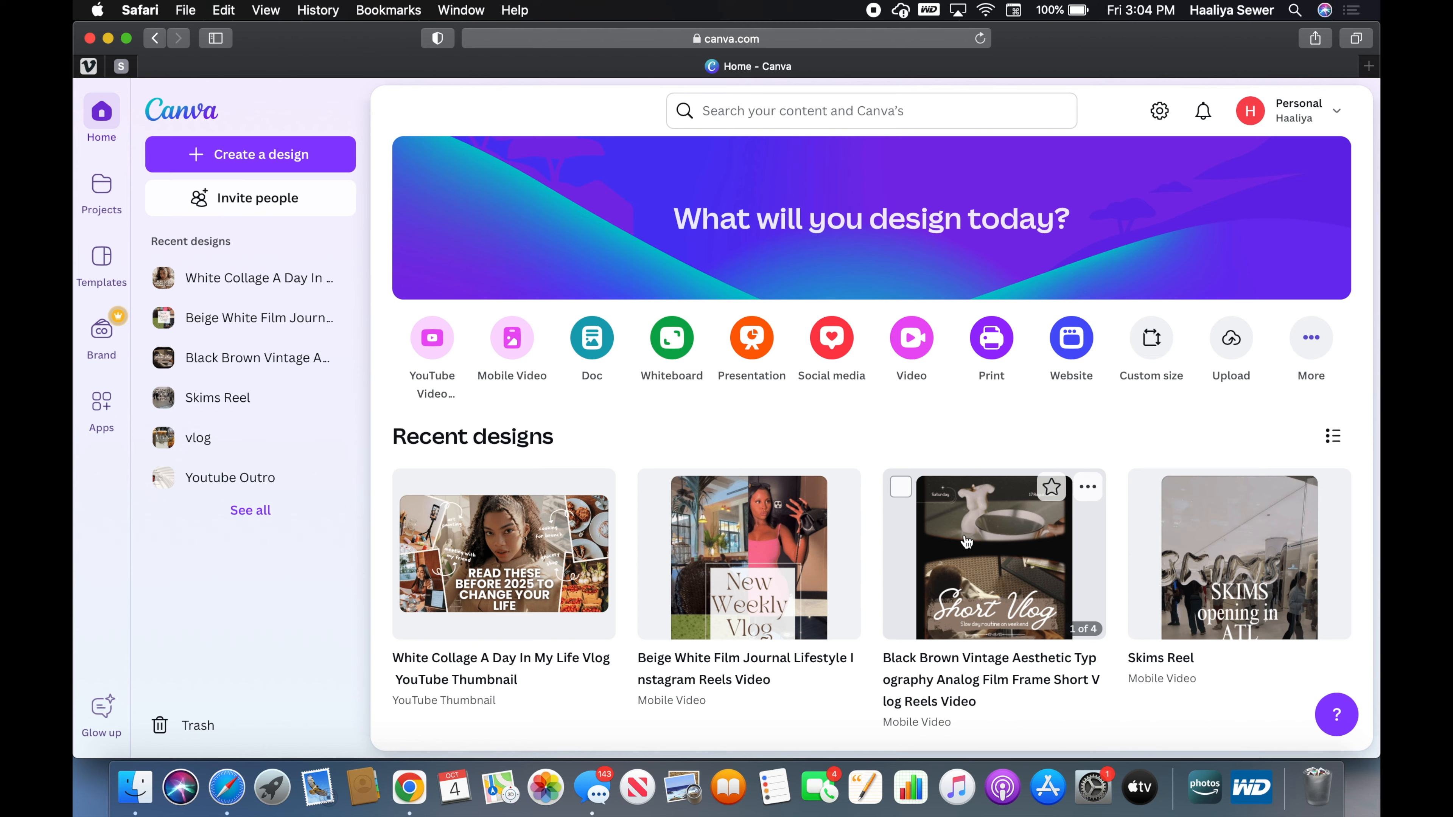
pyautogui.click(913, 338)
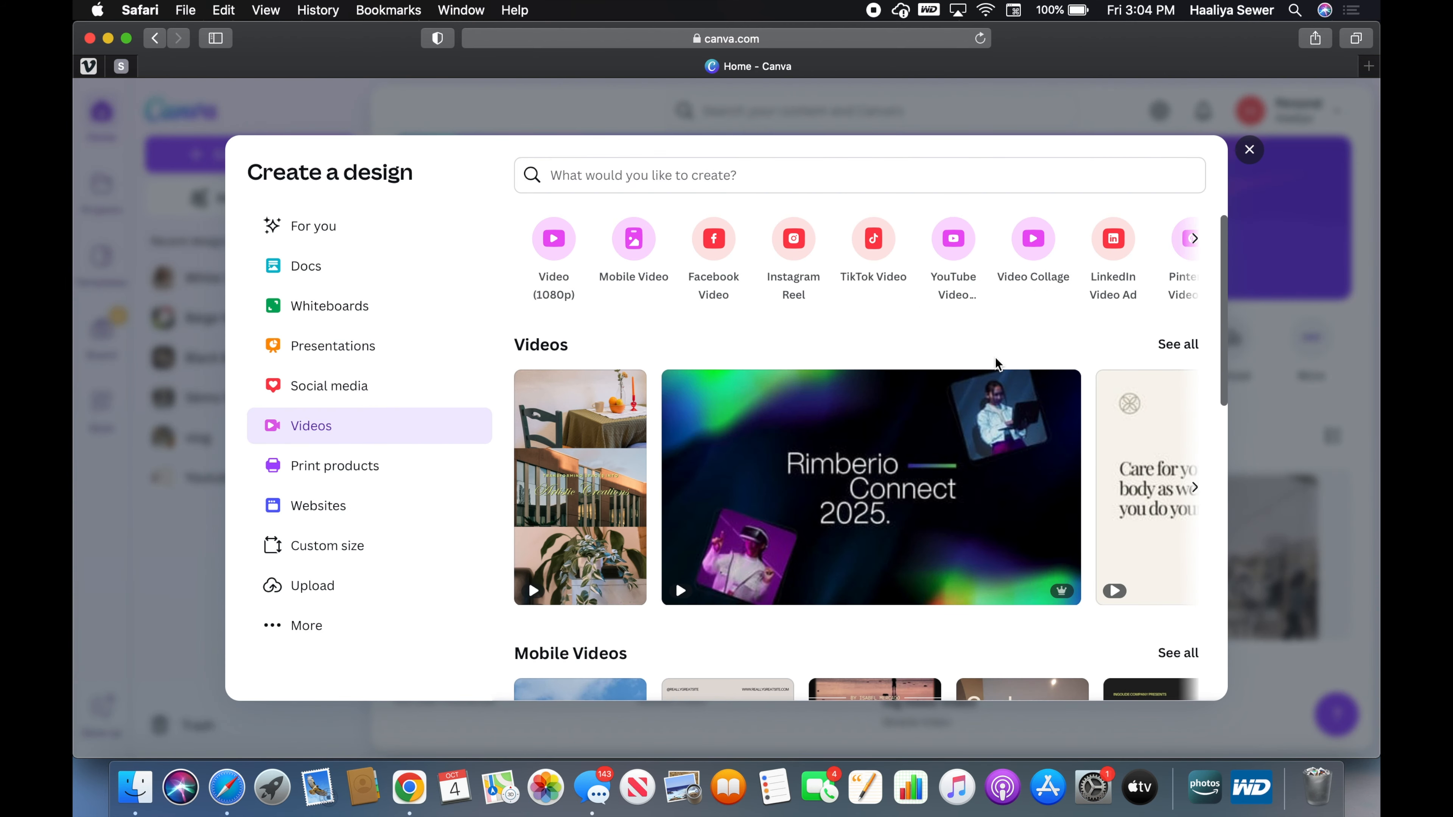
pyautogui.scroll(-6, 999, 364)
pyautogui.scroll(-1, 997, 364)
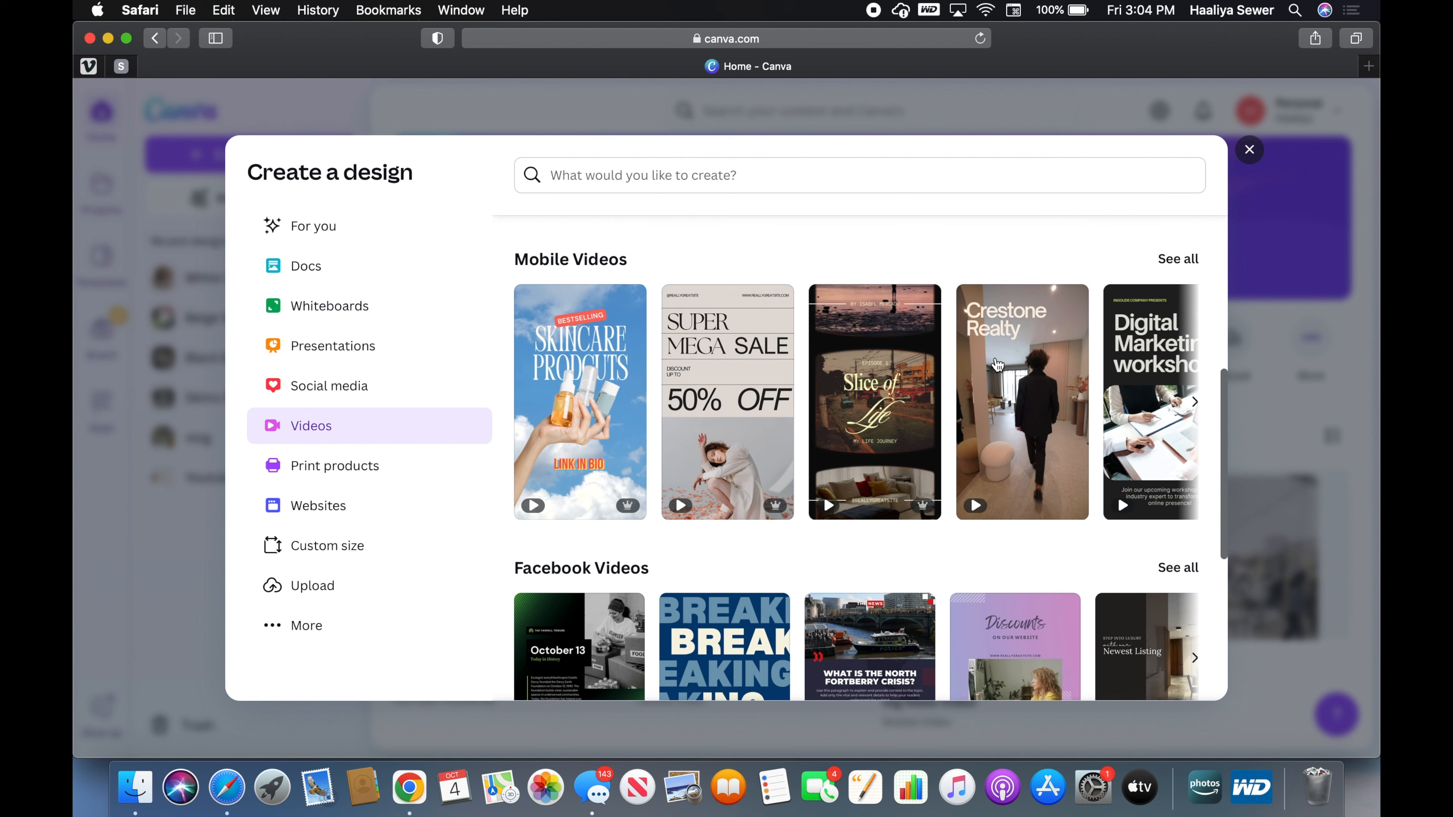
pyautogui.click(830, 500)
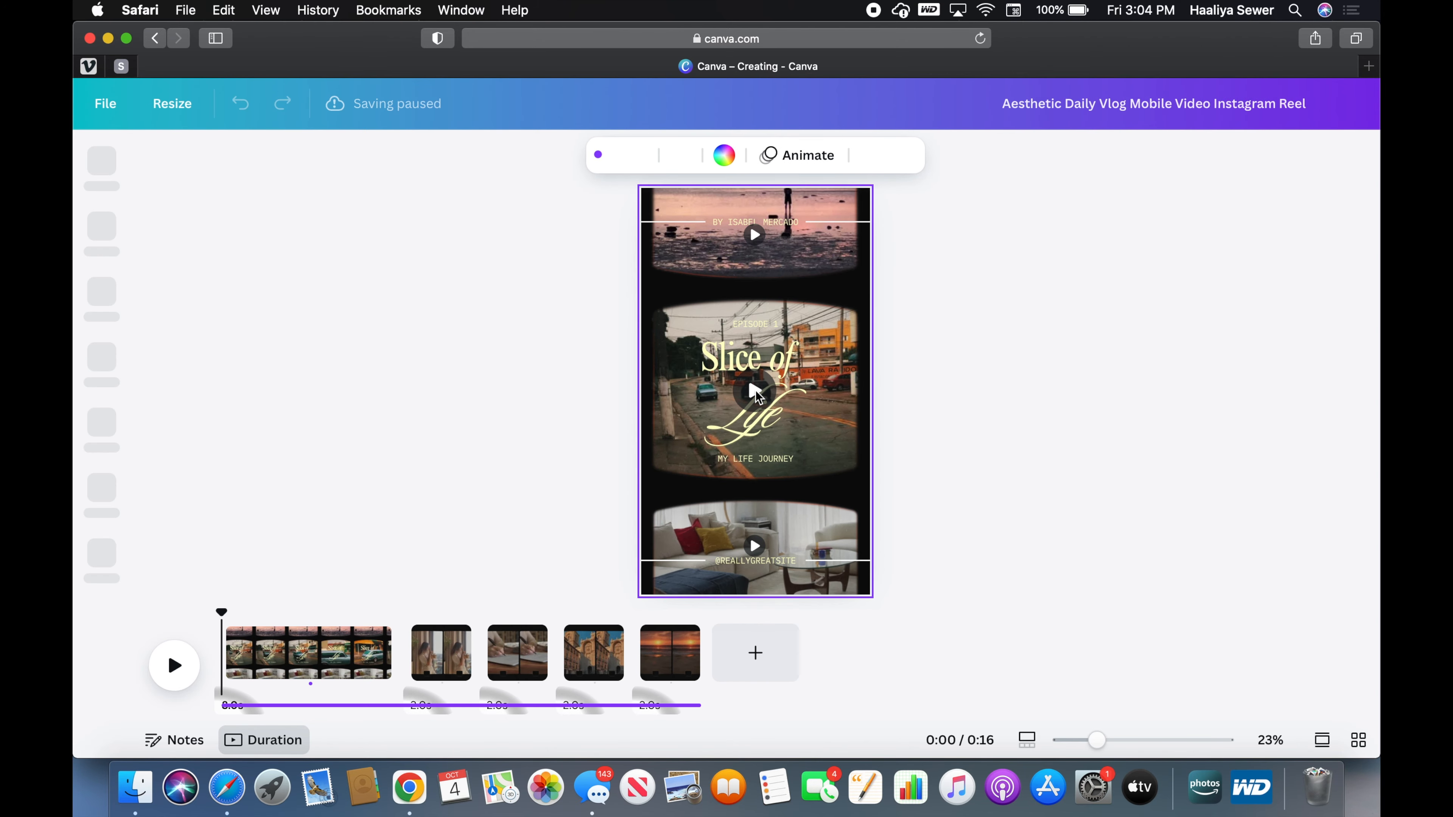
pyautogui.click(752, 391)
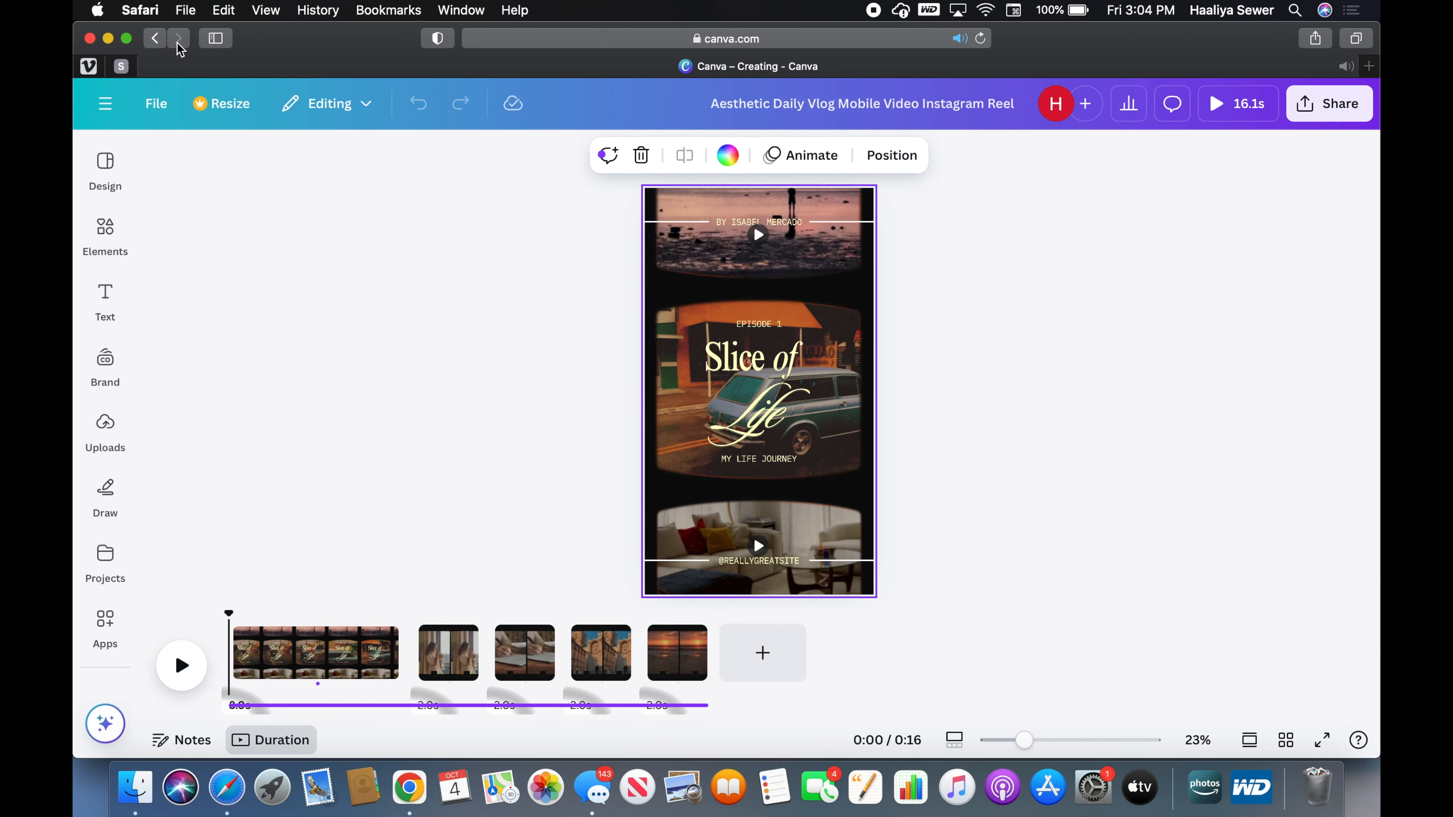
pyautogui.click(155, 38)
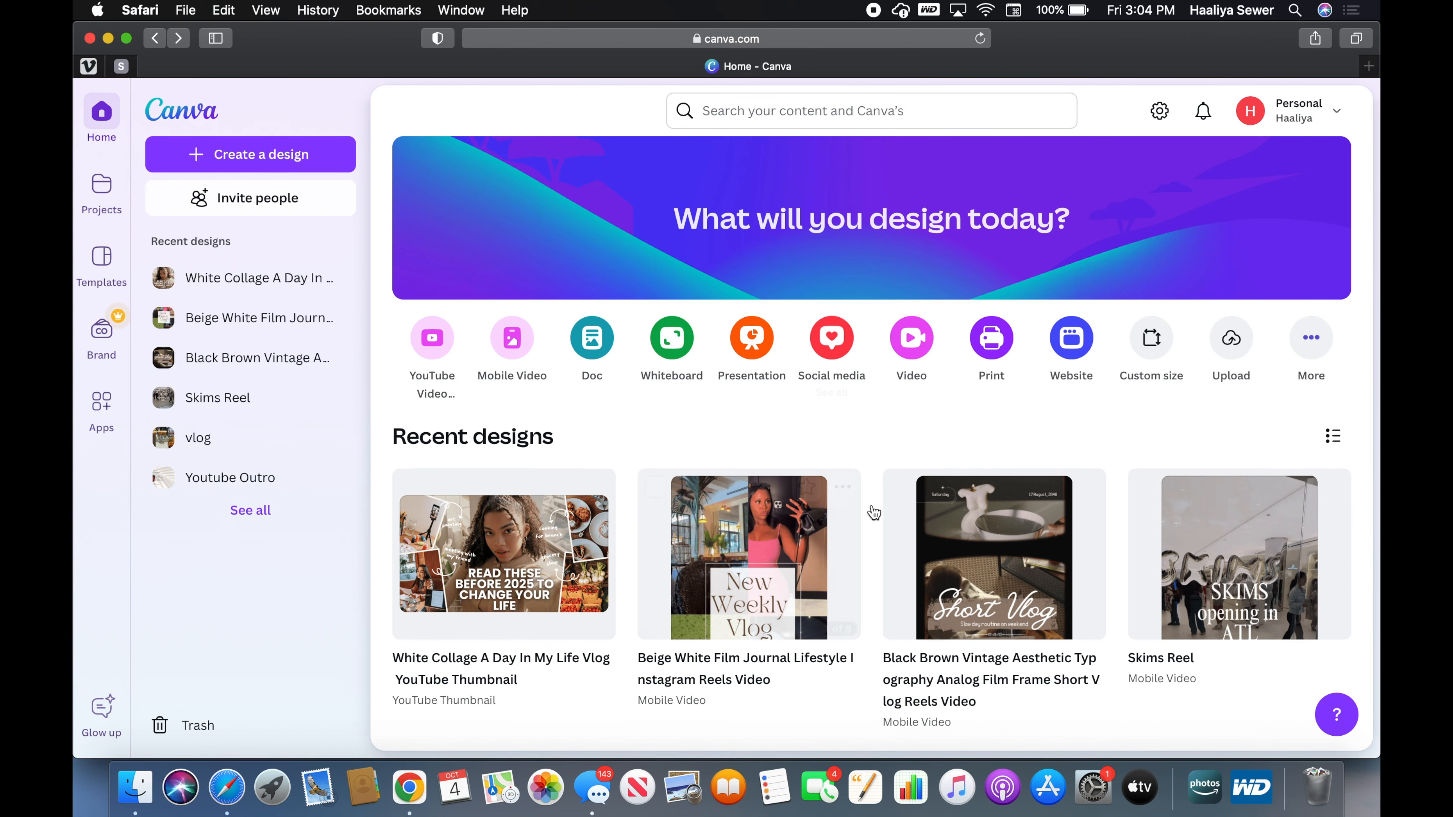
# Create a new blank YouTube Video design from the video formats.
pyautogui.click(897, 336)
pyautogui.scroll(-10, 870, 458)
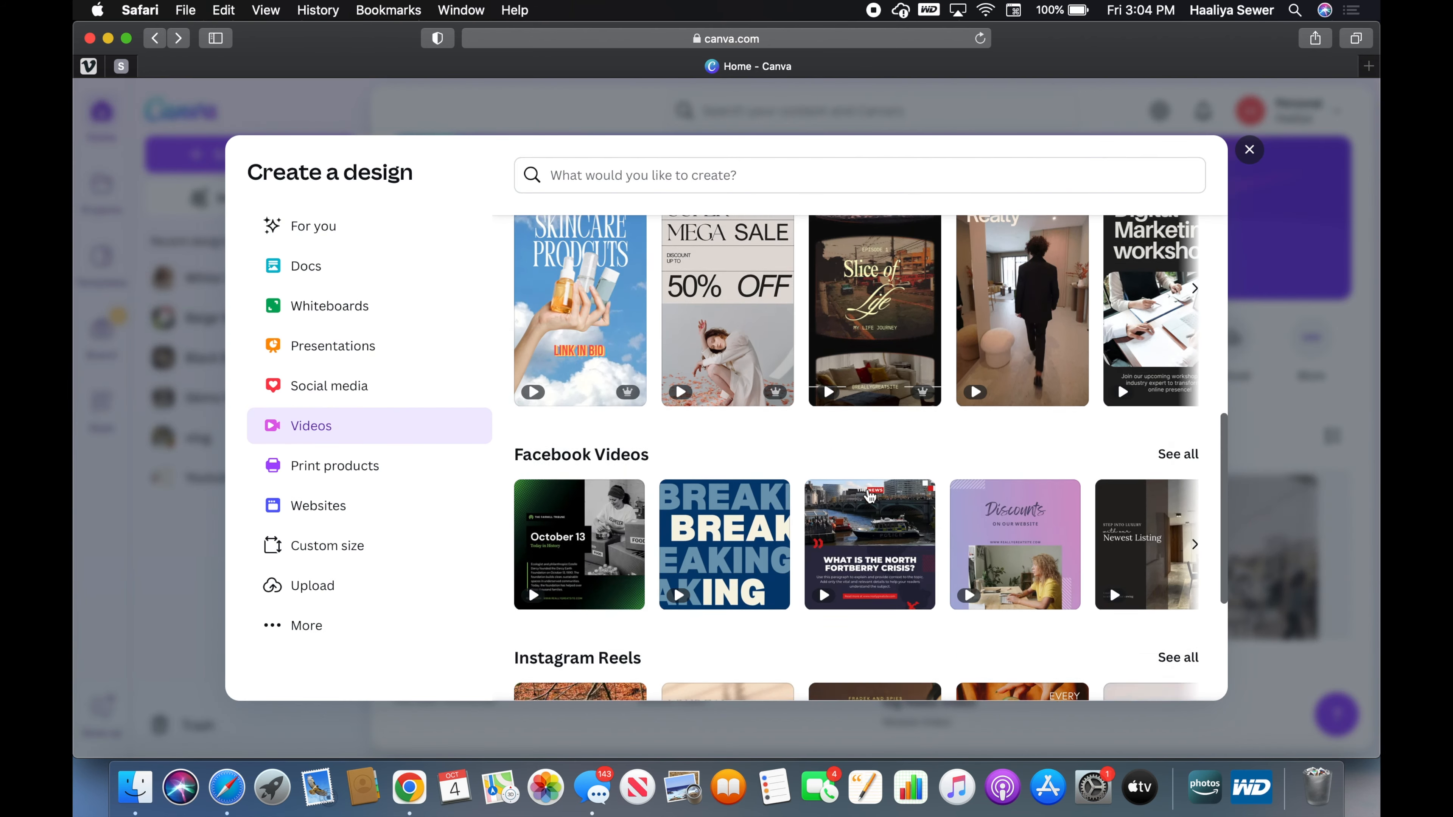
pyautogui.scroll(-2, 870, 495)
pyautogui.click(764, 249)
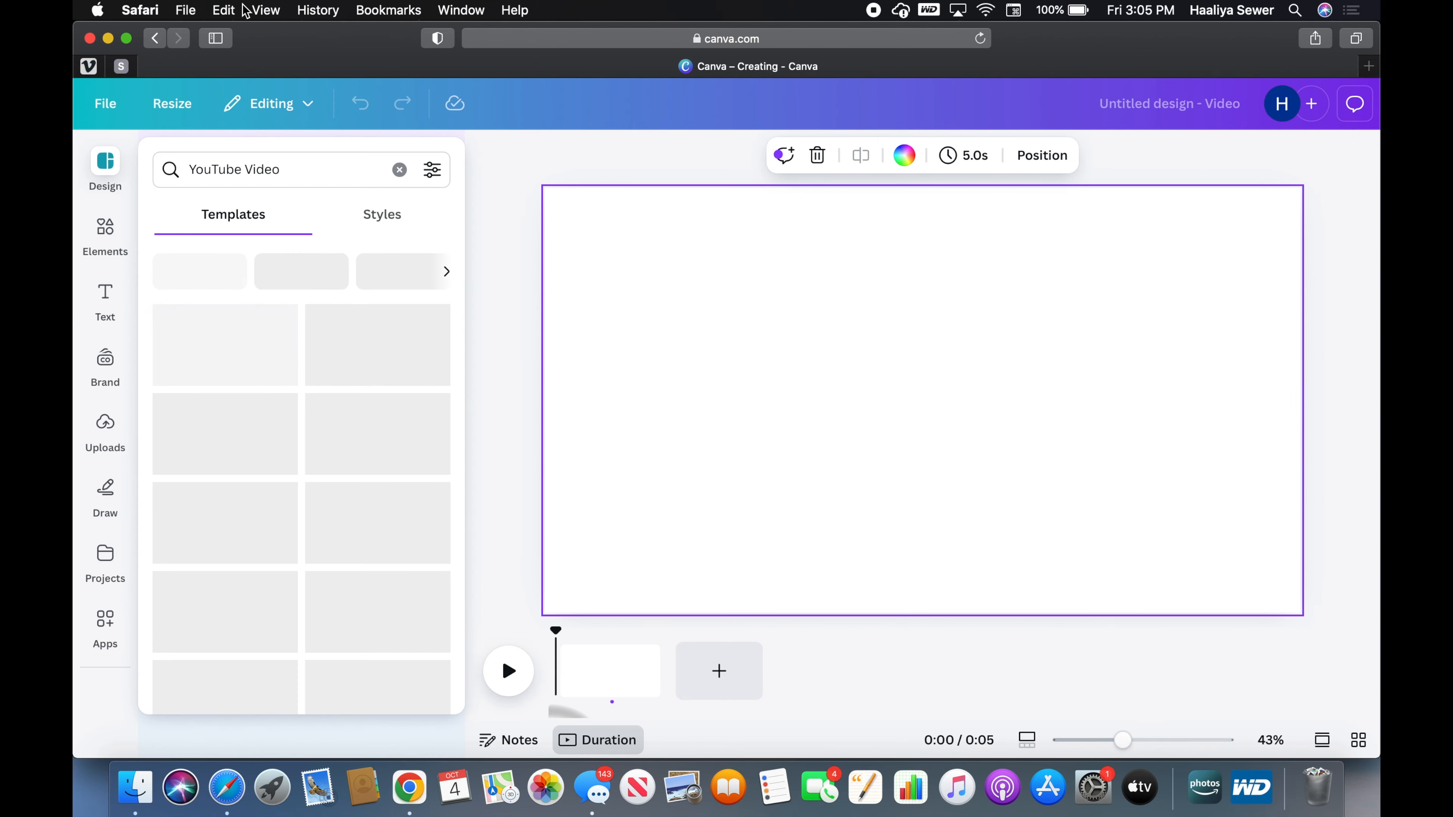
# Browse the YouTube Video templates and apply the Travel YouTube Intro Video template with the "Wanderlust" title.
pyautogui.scroll(-3, 300, 494)
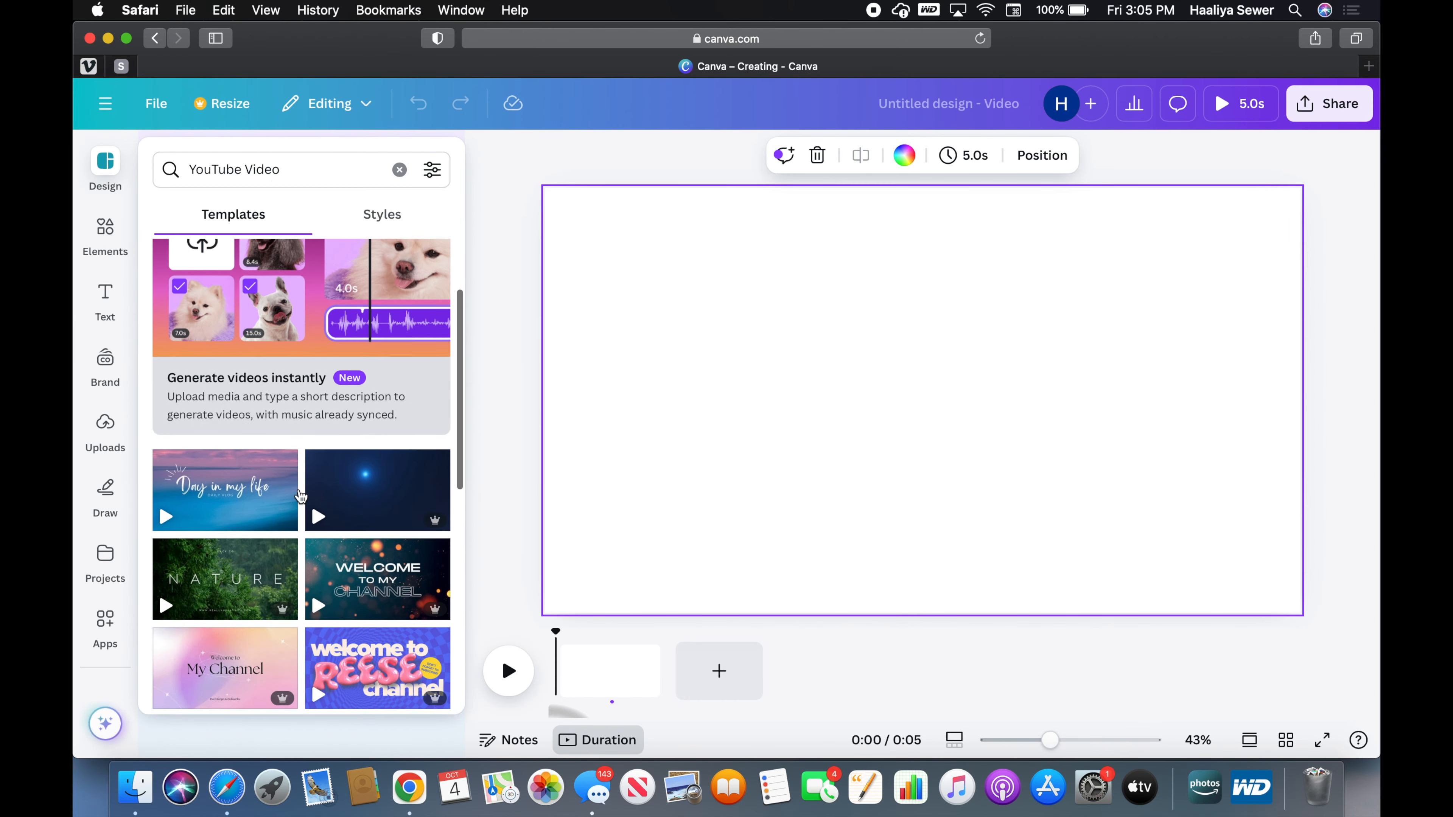
pyautogui.scroll(-5, 300, 494)
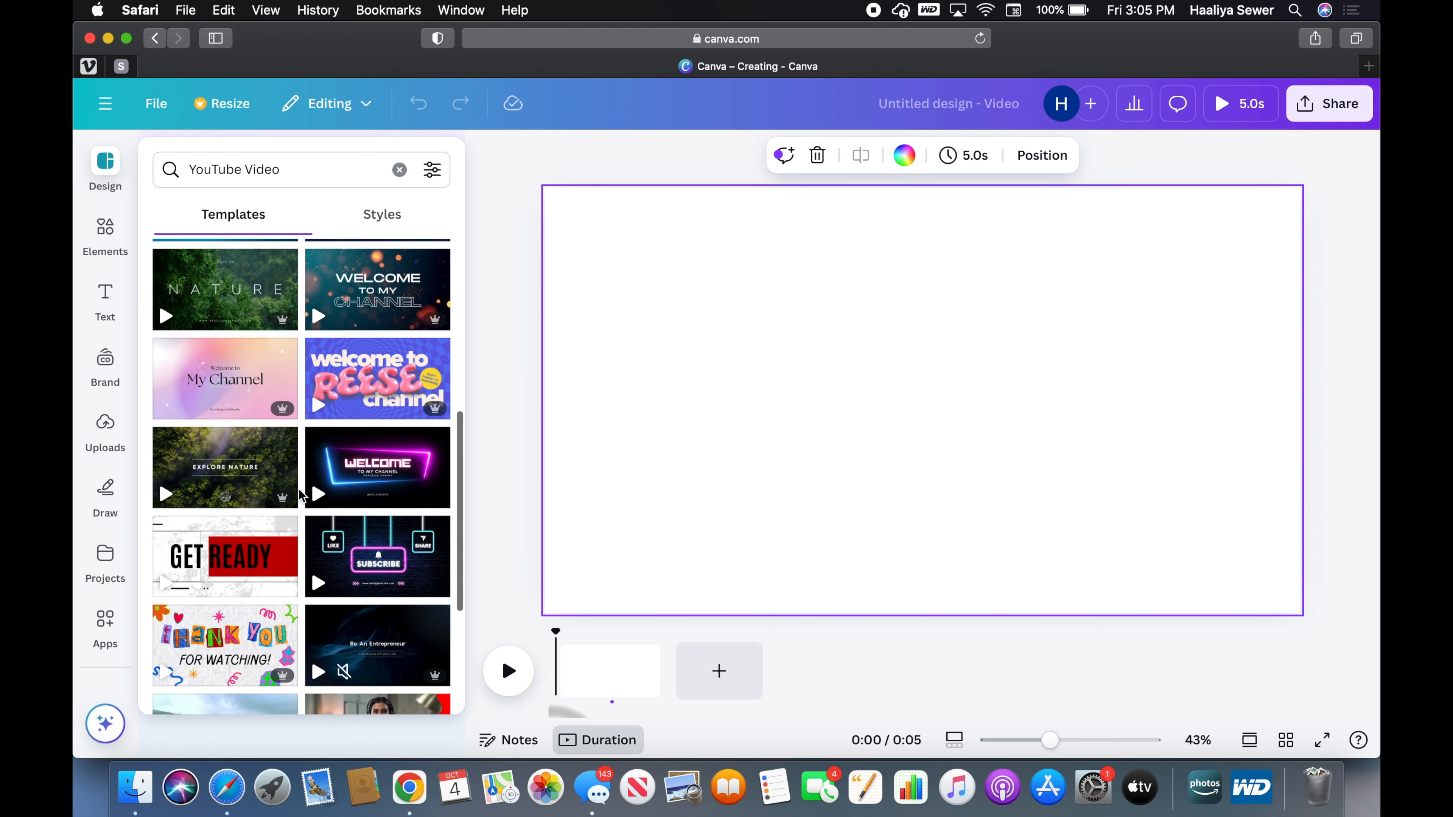
pyautogui.scroll(-3, 300, 493)
pyautogui.scroll(-3, 303, 498)
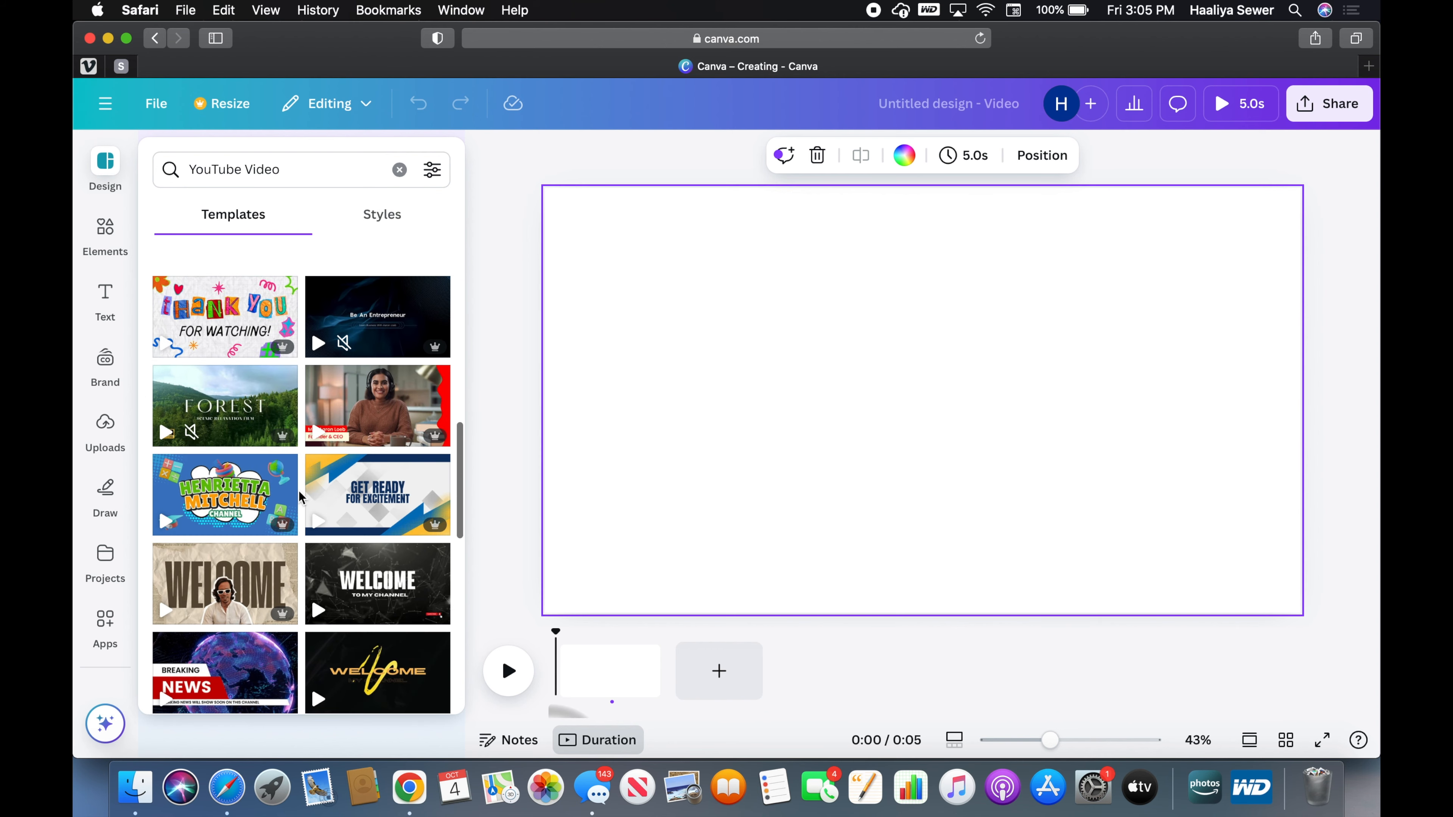
pyautogui.click(400, 561)
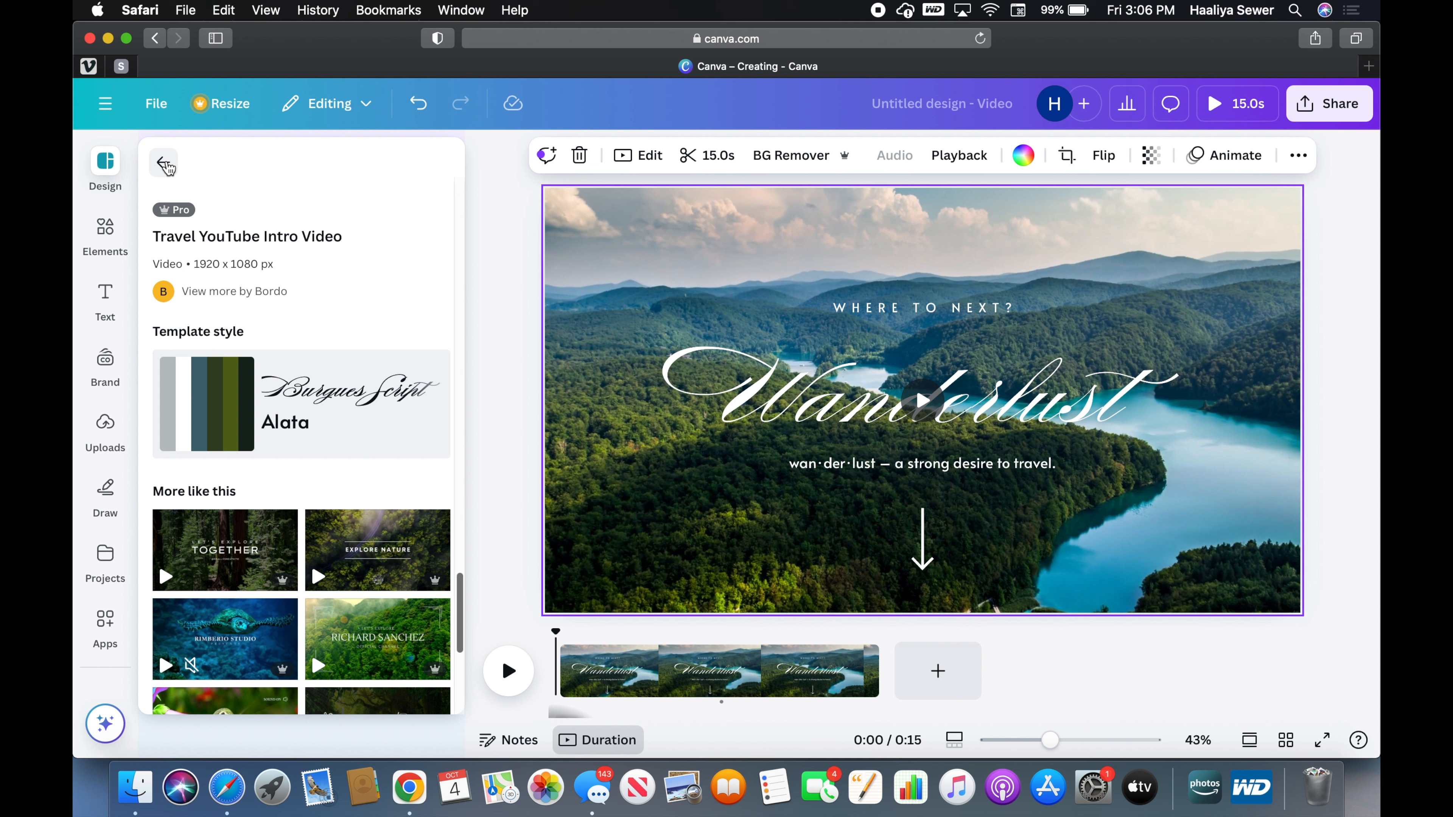
pyautogui.click(648, 263)
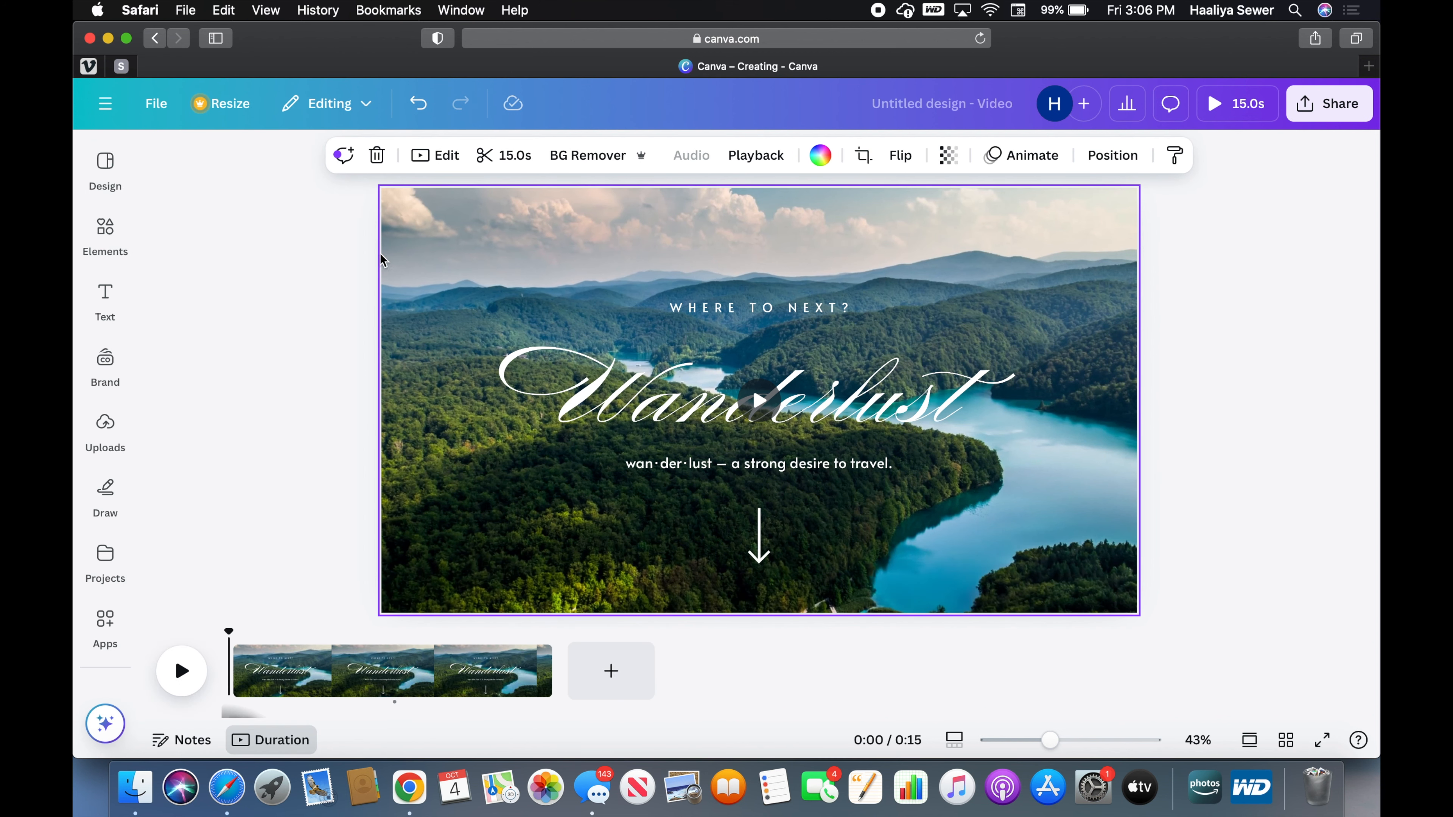
# Start a file upload and open the vlog 4 folder on the My Passport drive.
pyautogui.click(105, 424)
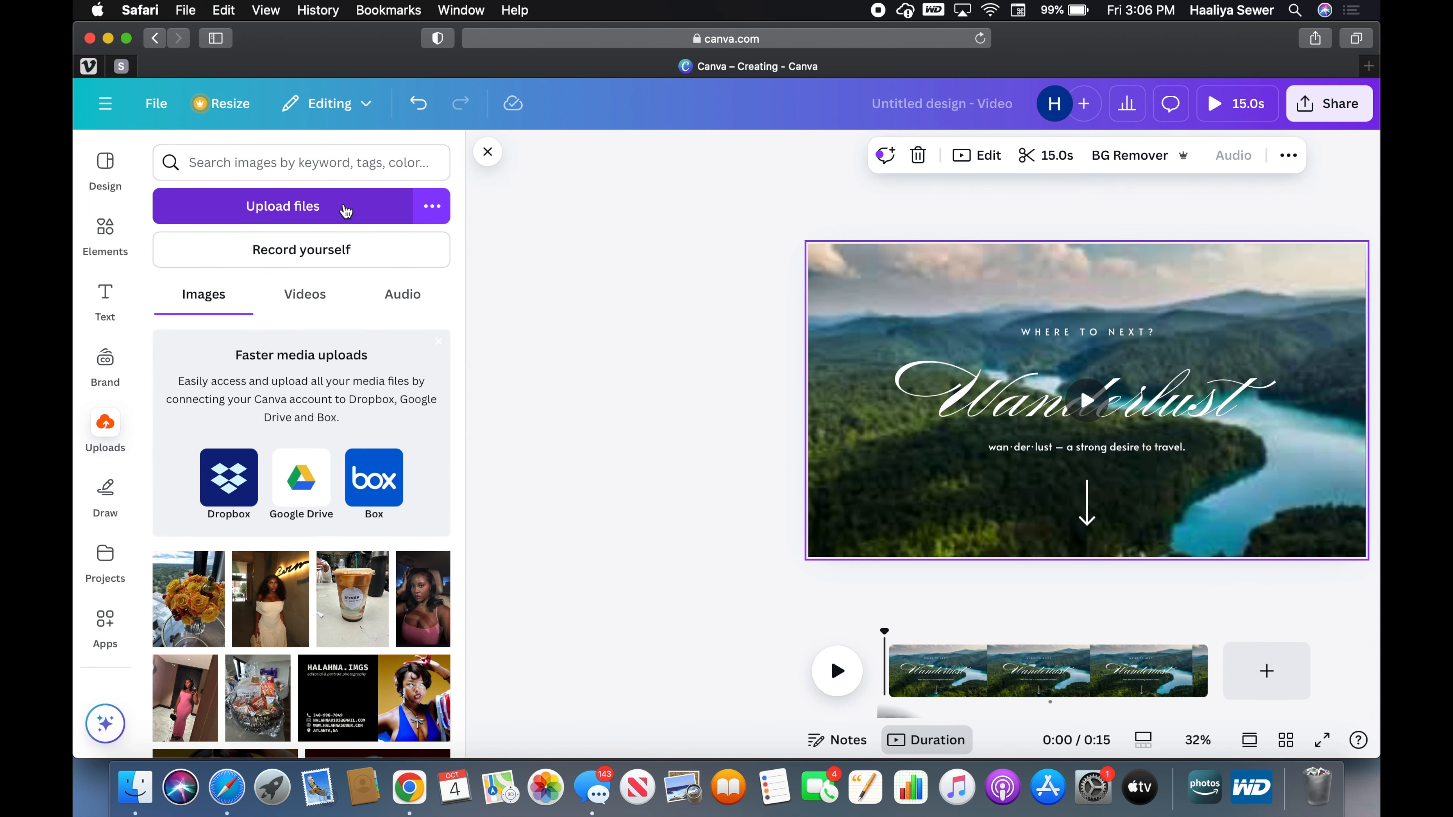
pyautogui.click(339, 210)
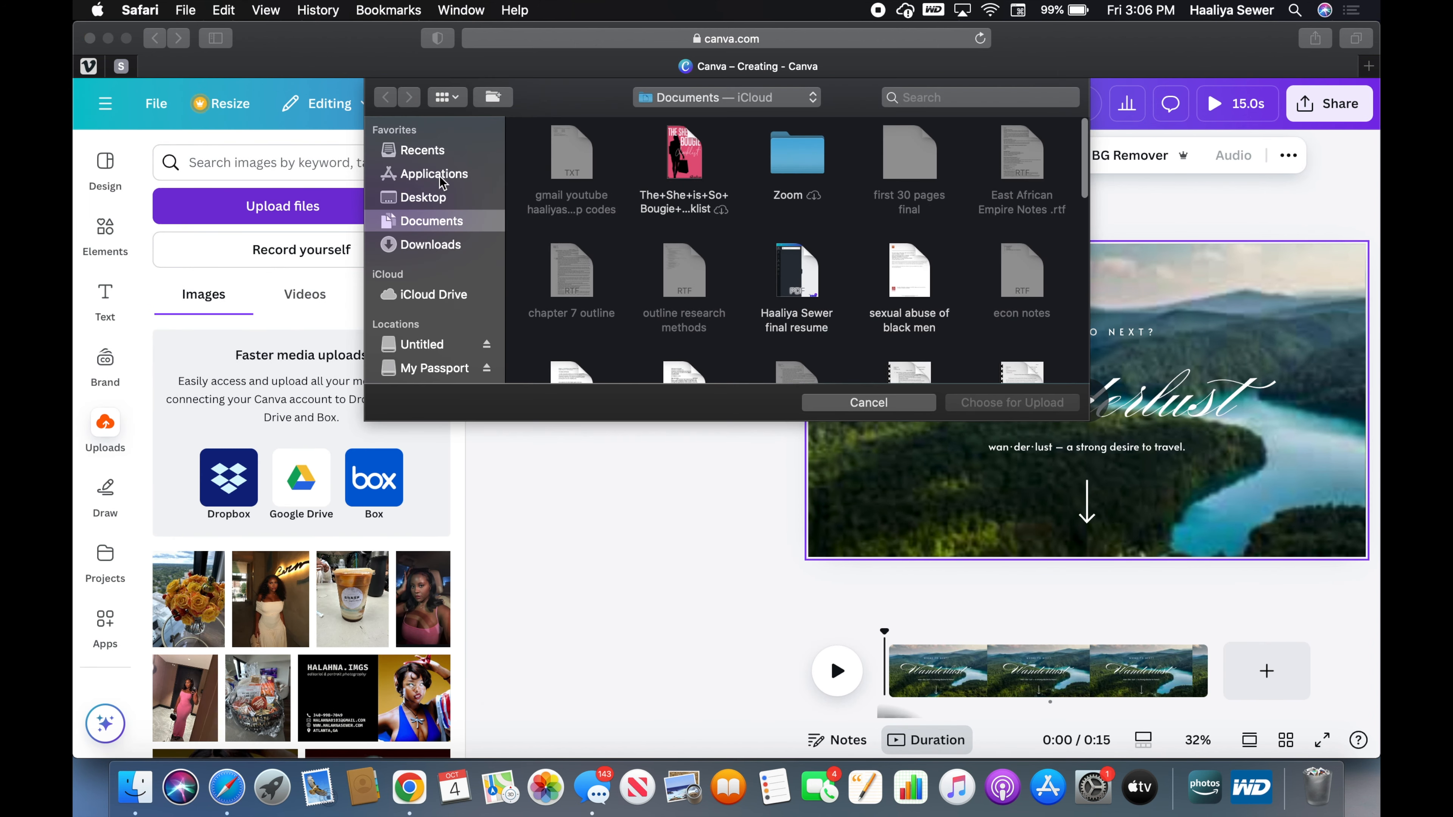
pyautogui.click(453, 371)
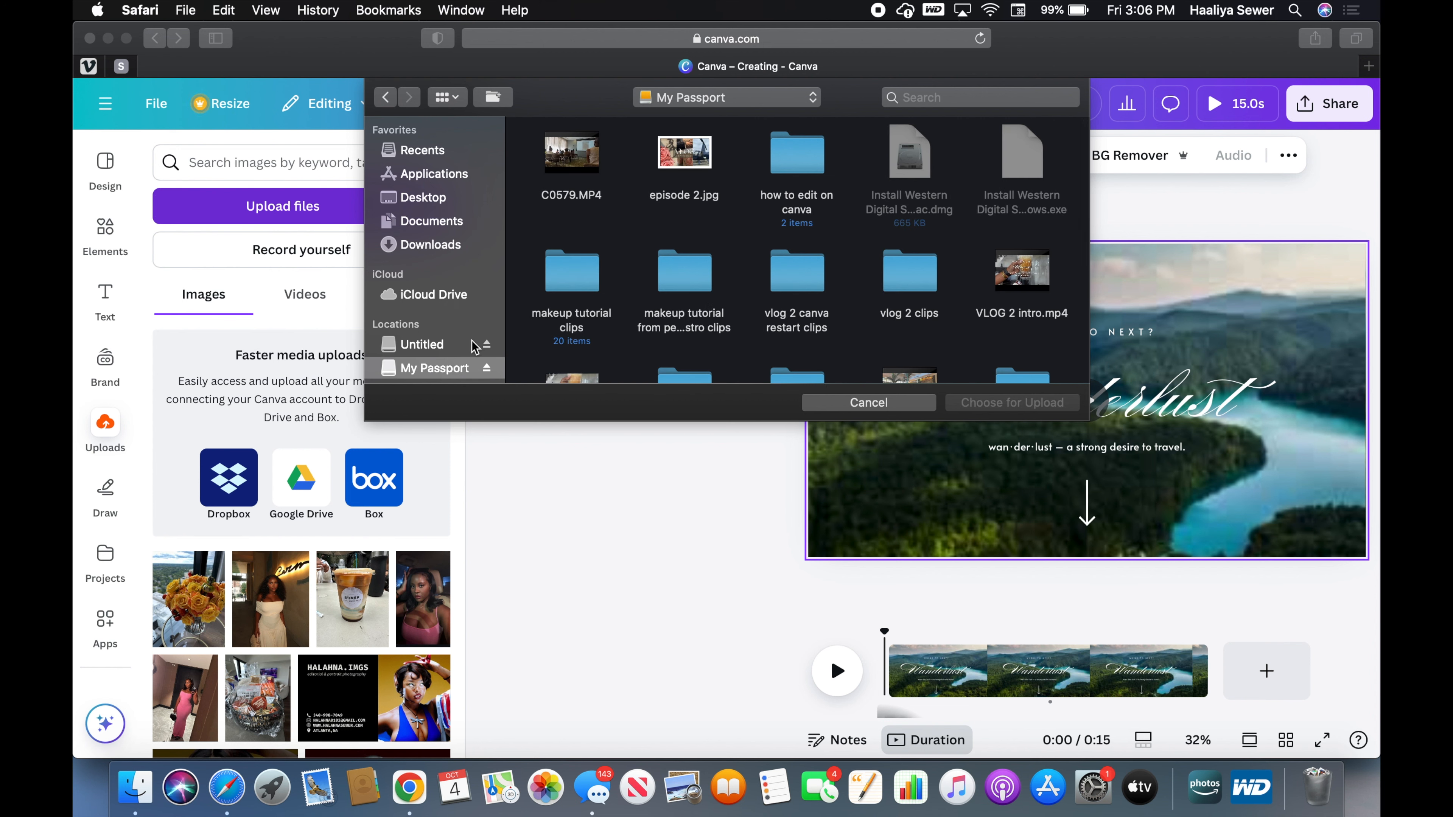
pyautogui.scroll(-4, 747, 284)
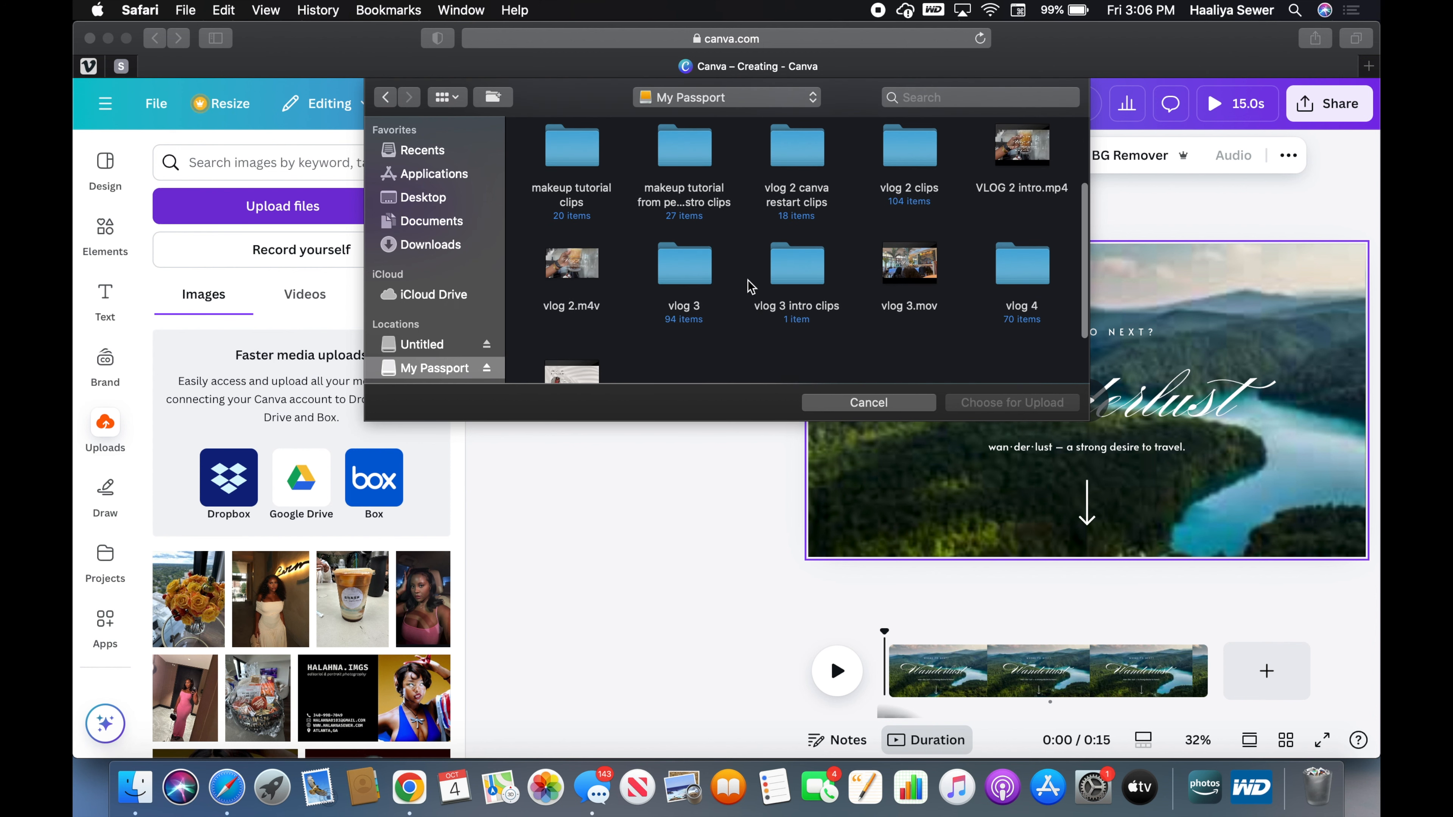
pyautogui.scroll(-3, 750, 286)
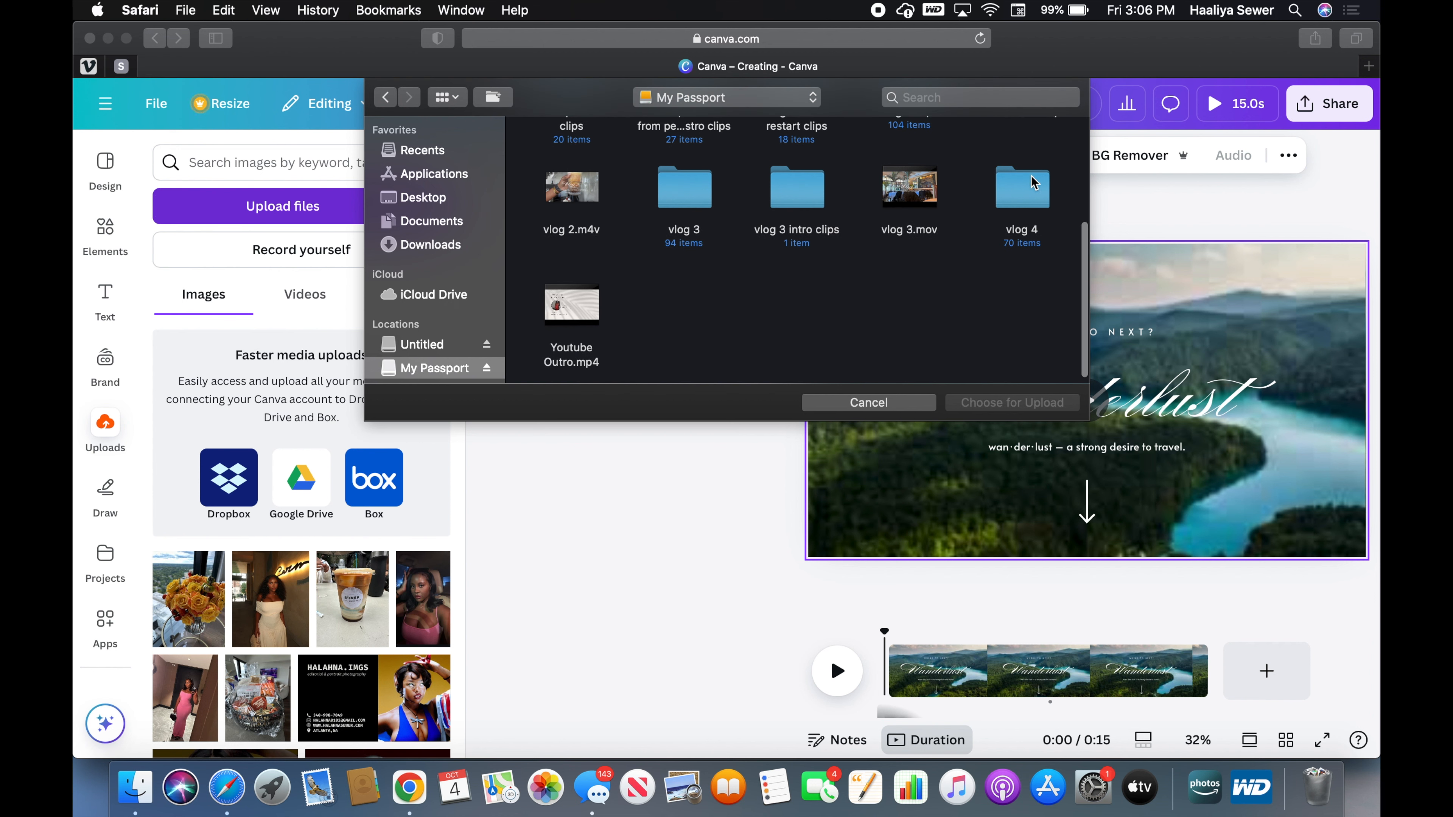
pyautogui.doubleClick(1033, 182)
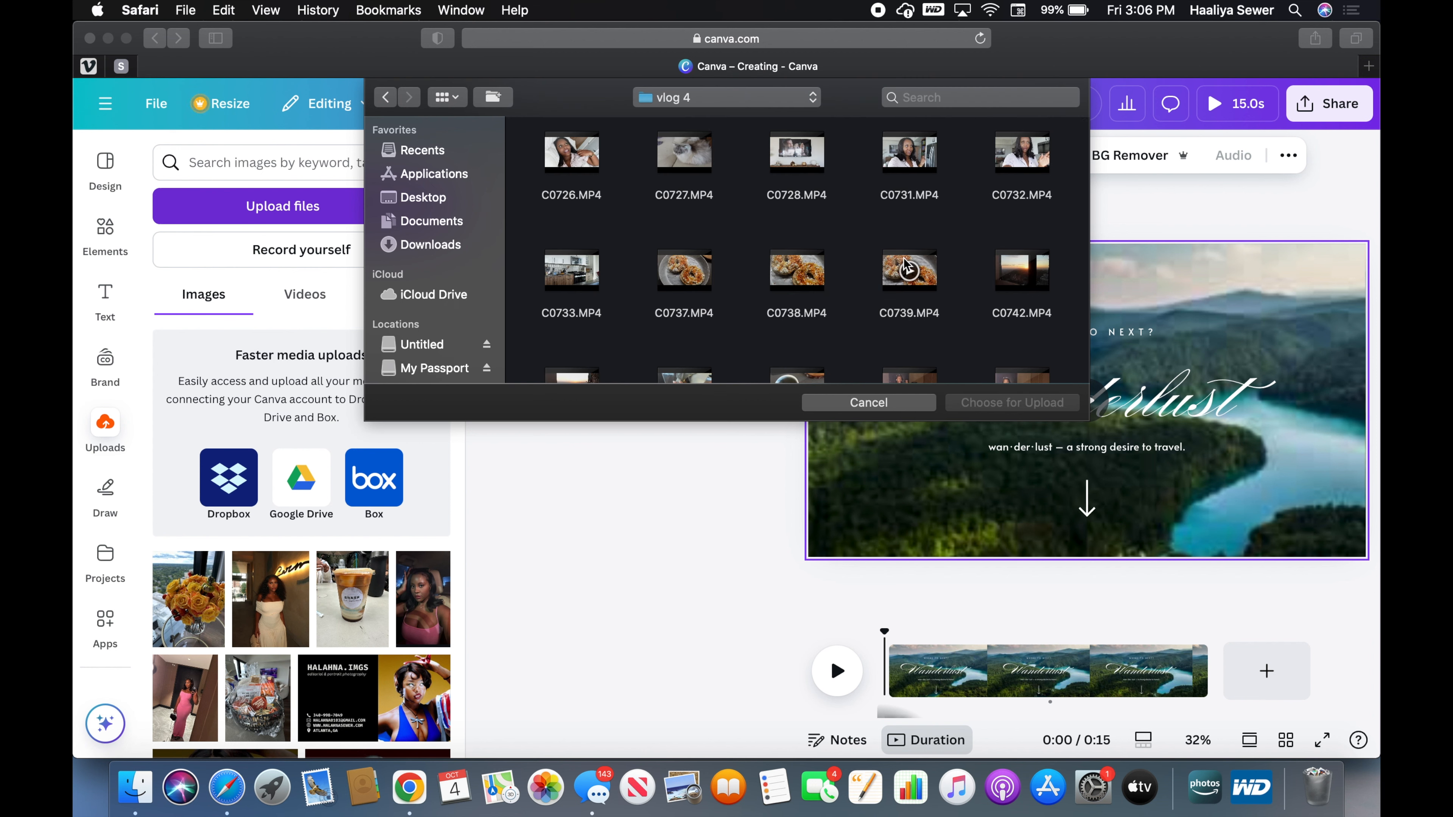
# Look through the vlog 4 clips and upload C0758.MP4.
pyautogui.scroll(-5, 906, 266)
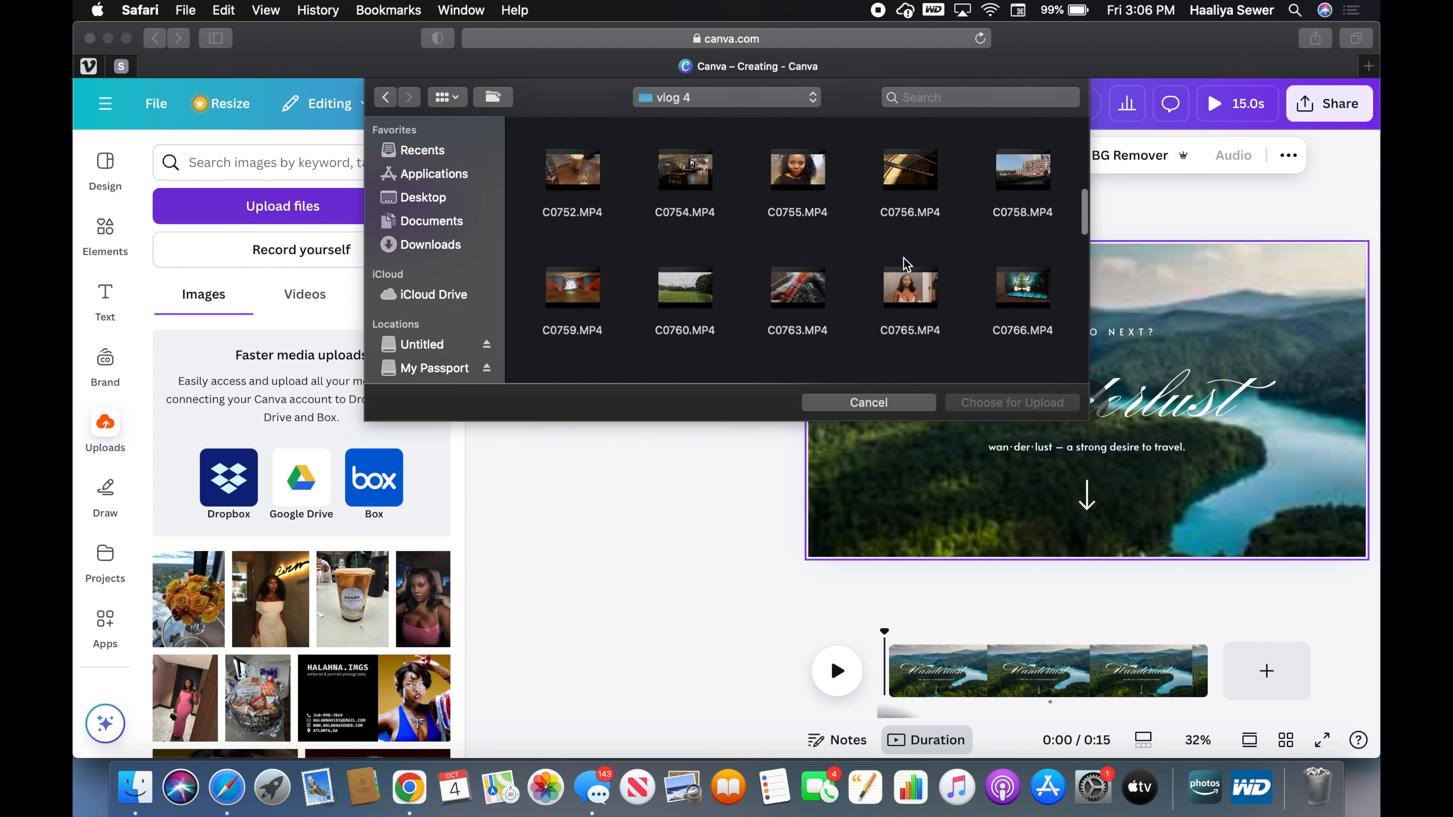
pyautogui.scroll(-10, 906, 264)
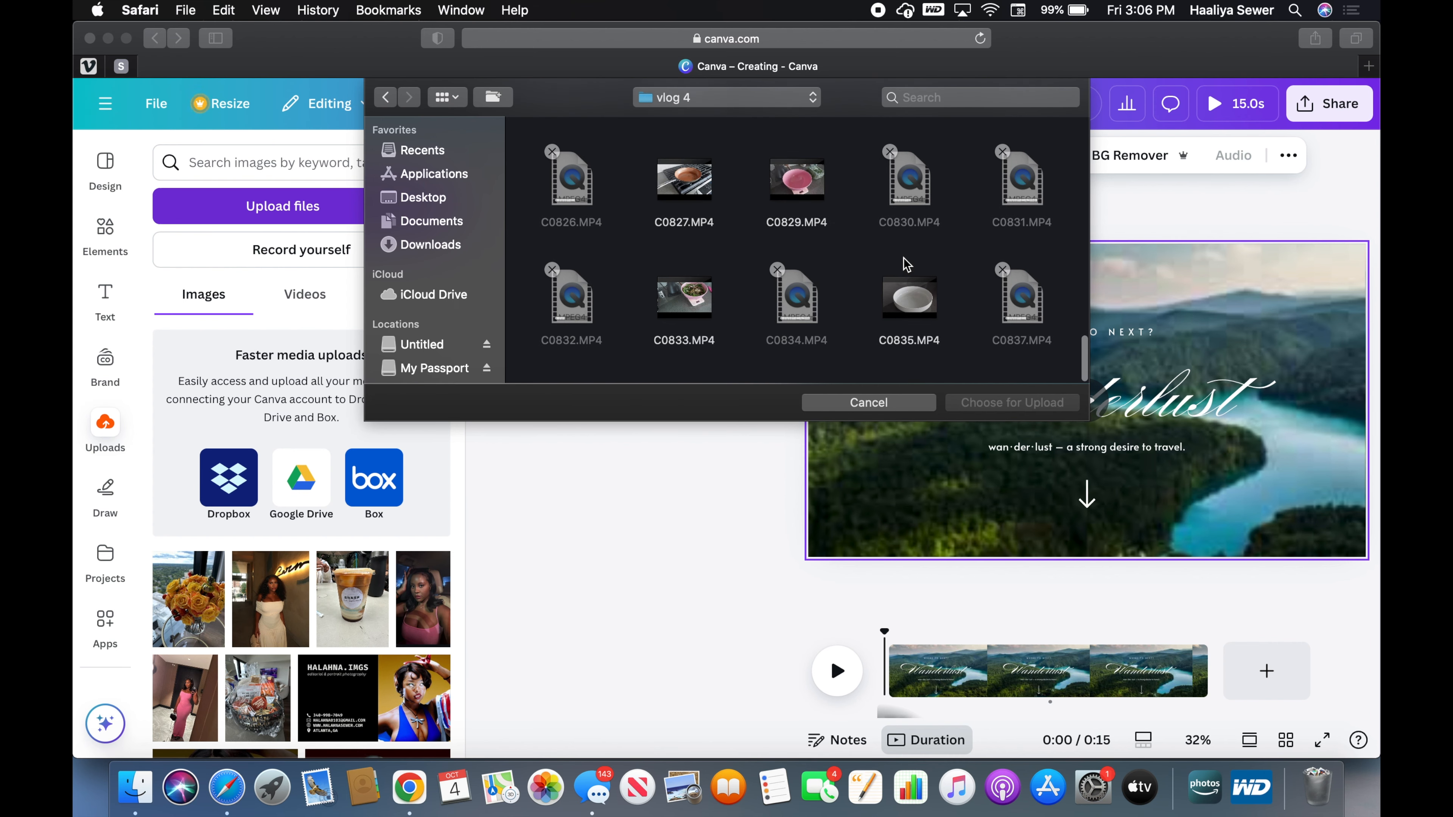
pyautogui.scroll(5, 907, 265)
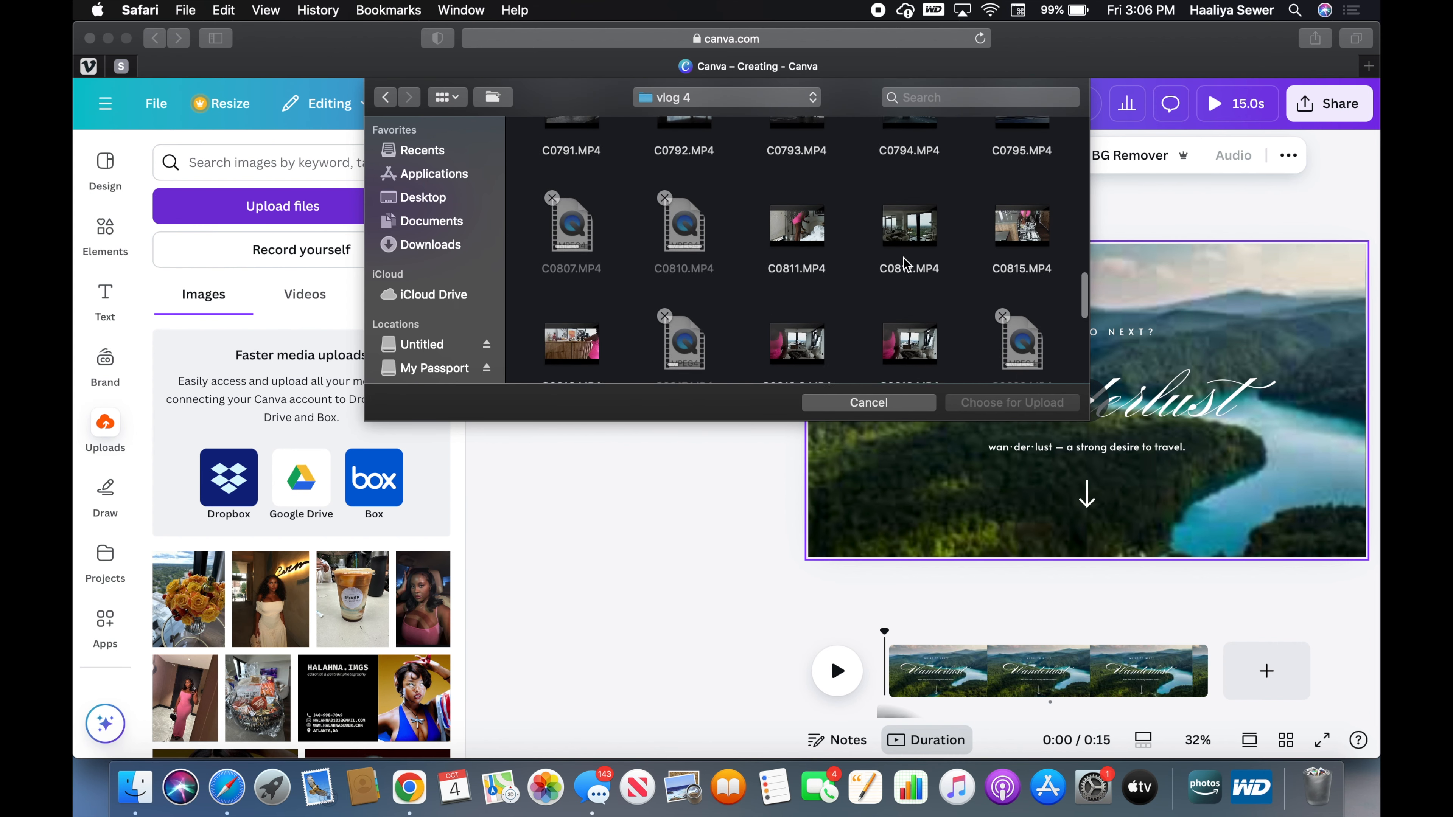
pyautogui.scroll(5, 904, 263)
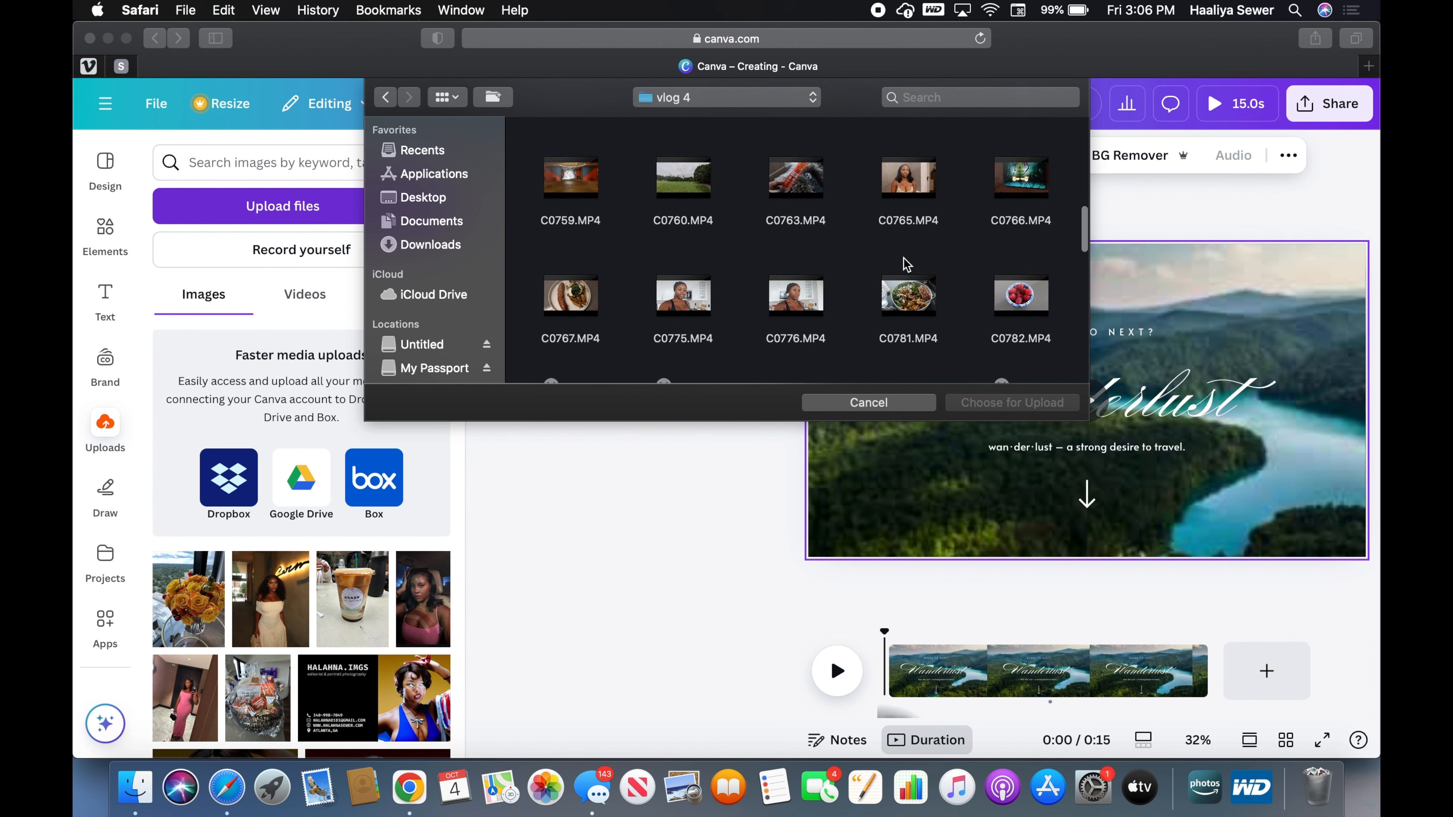
pyautogui.scroll(2, 905, 264)
pyautogui.scroll(3, 905, 263)
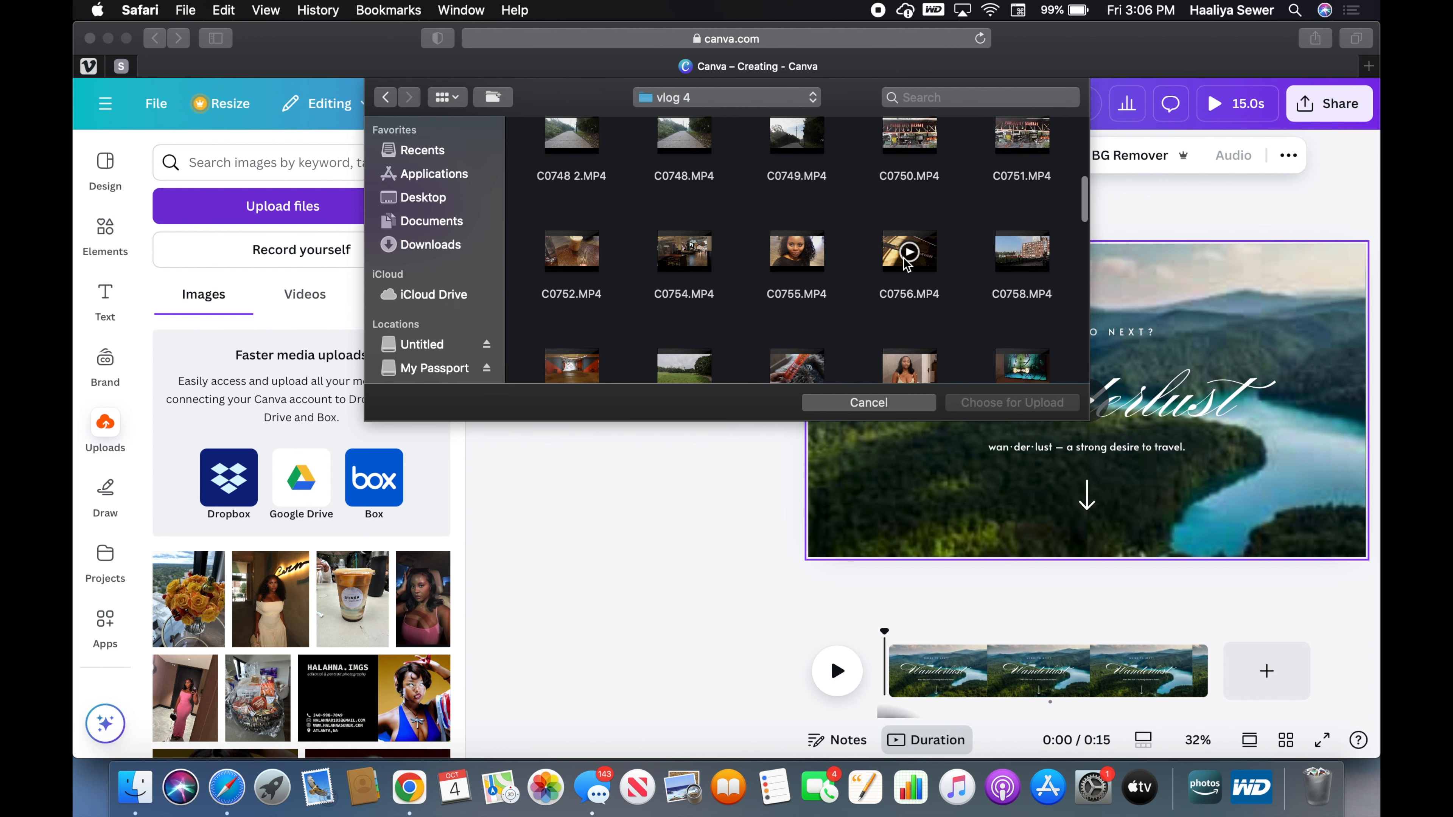
pyautogui.scroll(3, 904, 263)
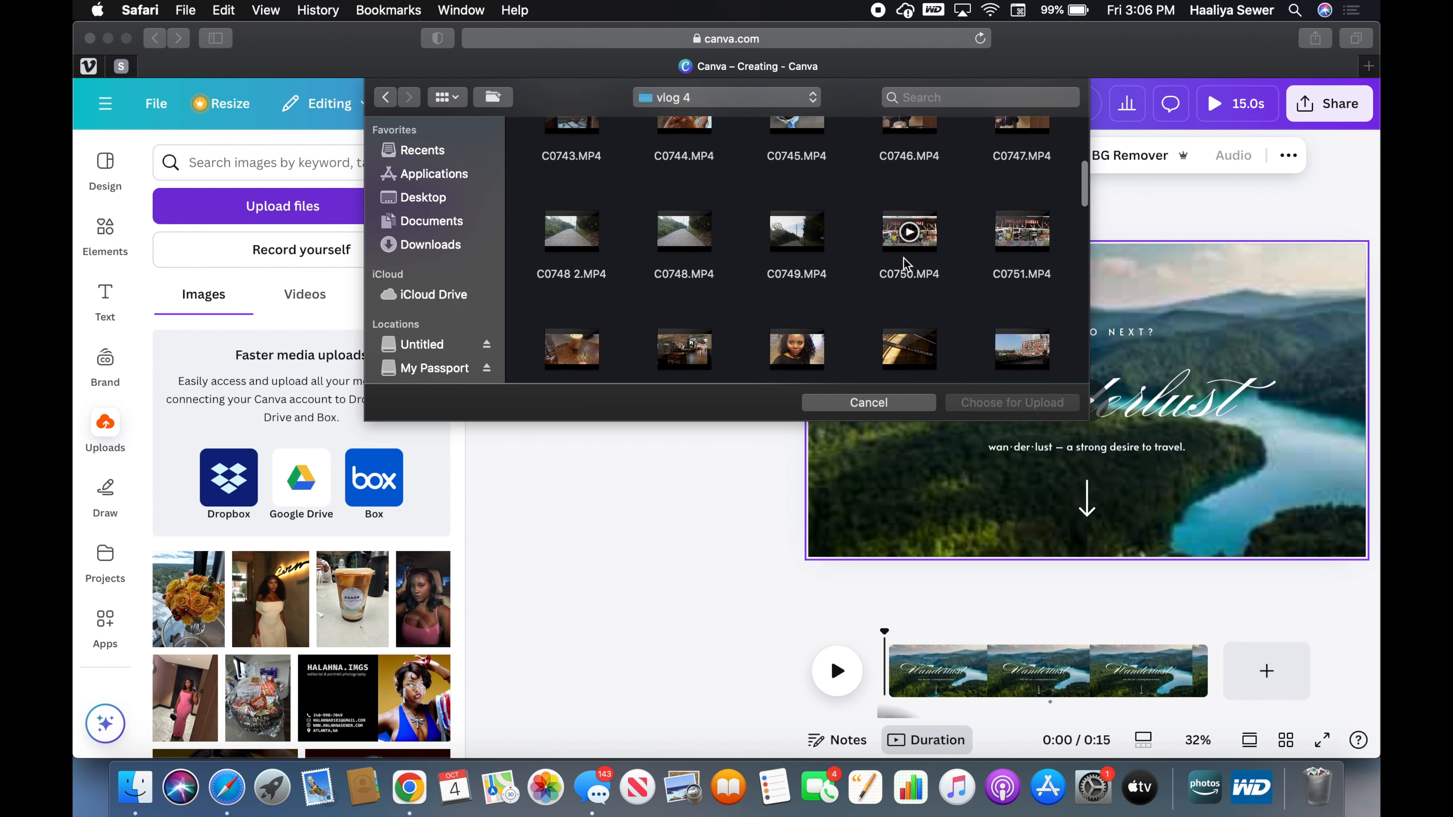
pyautogui.scroll(-6, 904, 264)
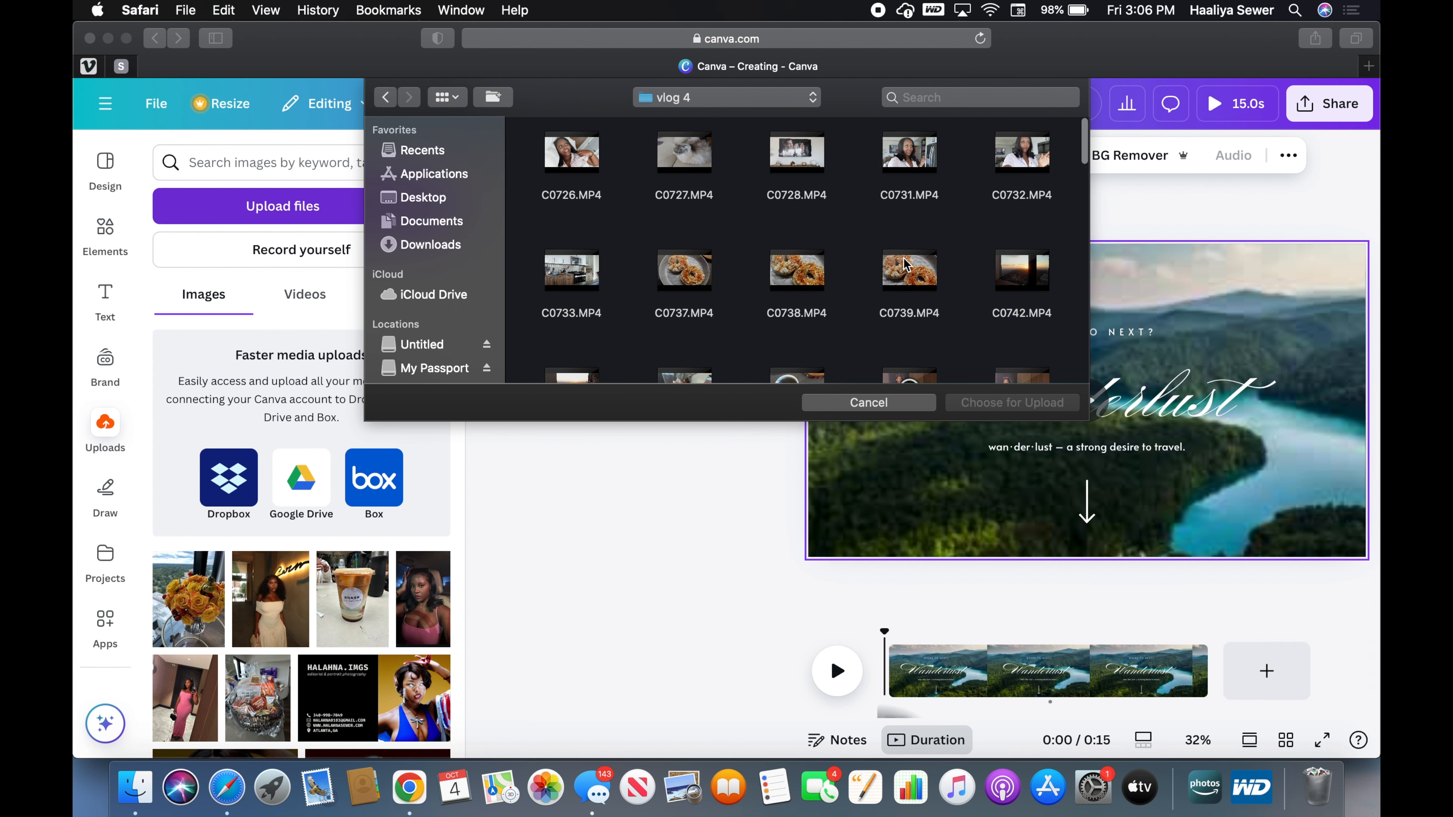
pyautogui.click(1023, 186)
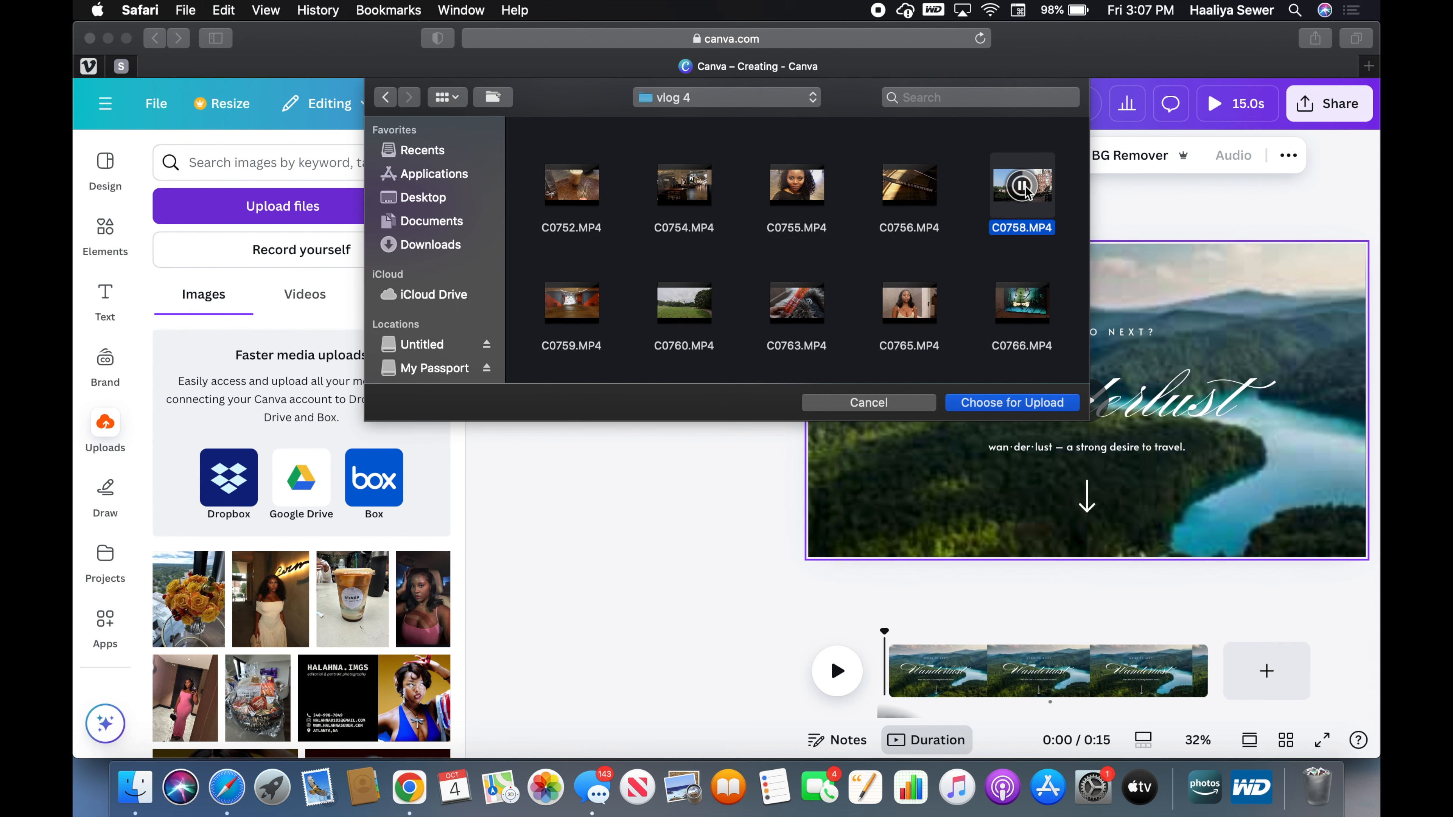
pyautogui.click(1011, 403)
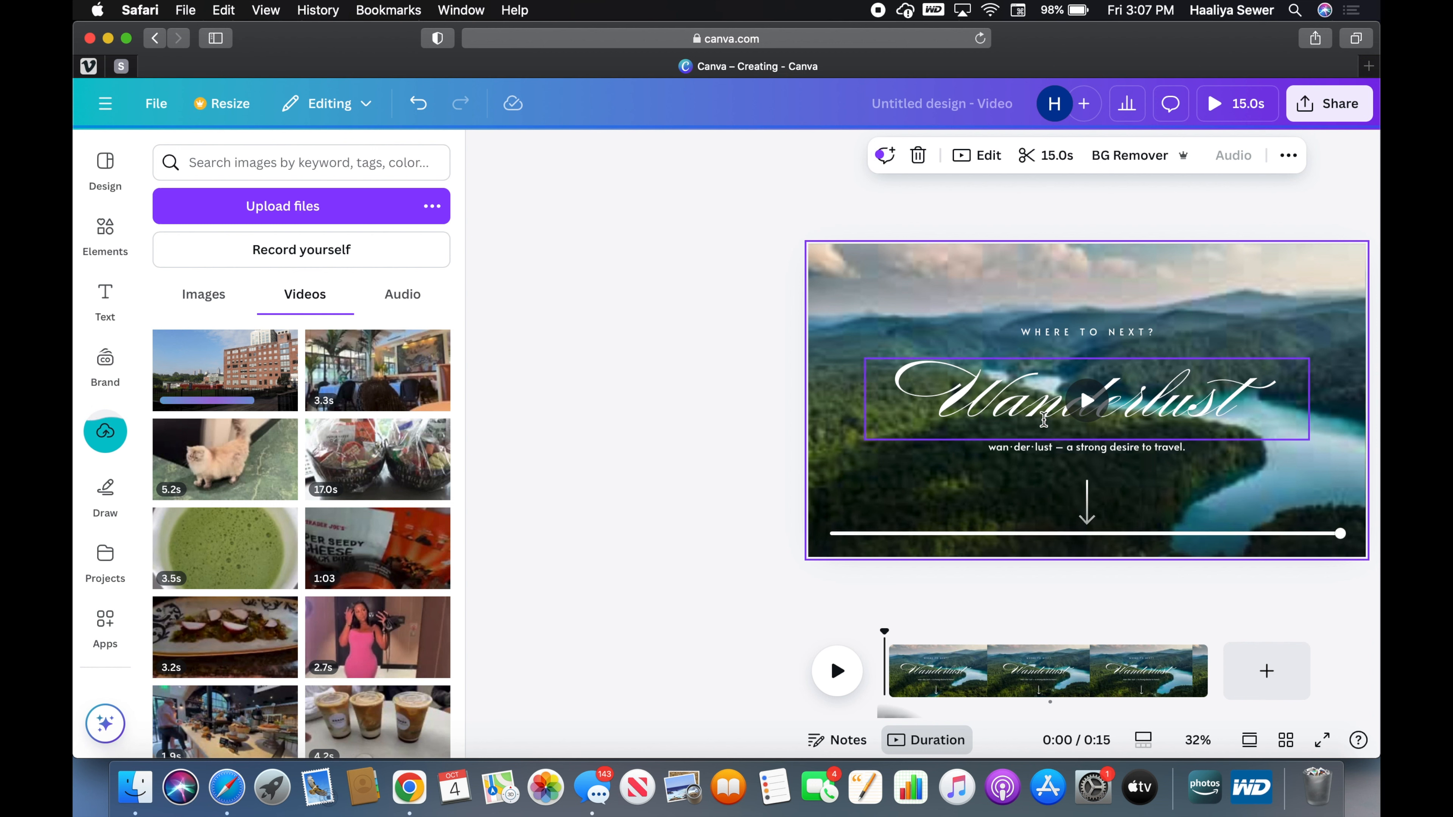
# Upload the clip C0823.MP4 from the vlog 4 folder.
pyautogui.click(323, 207)
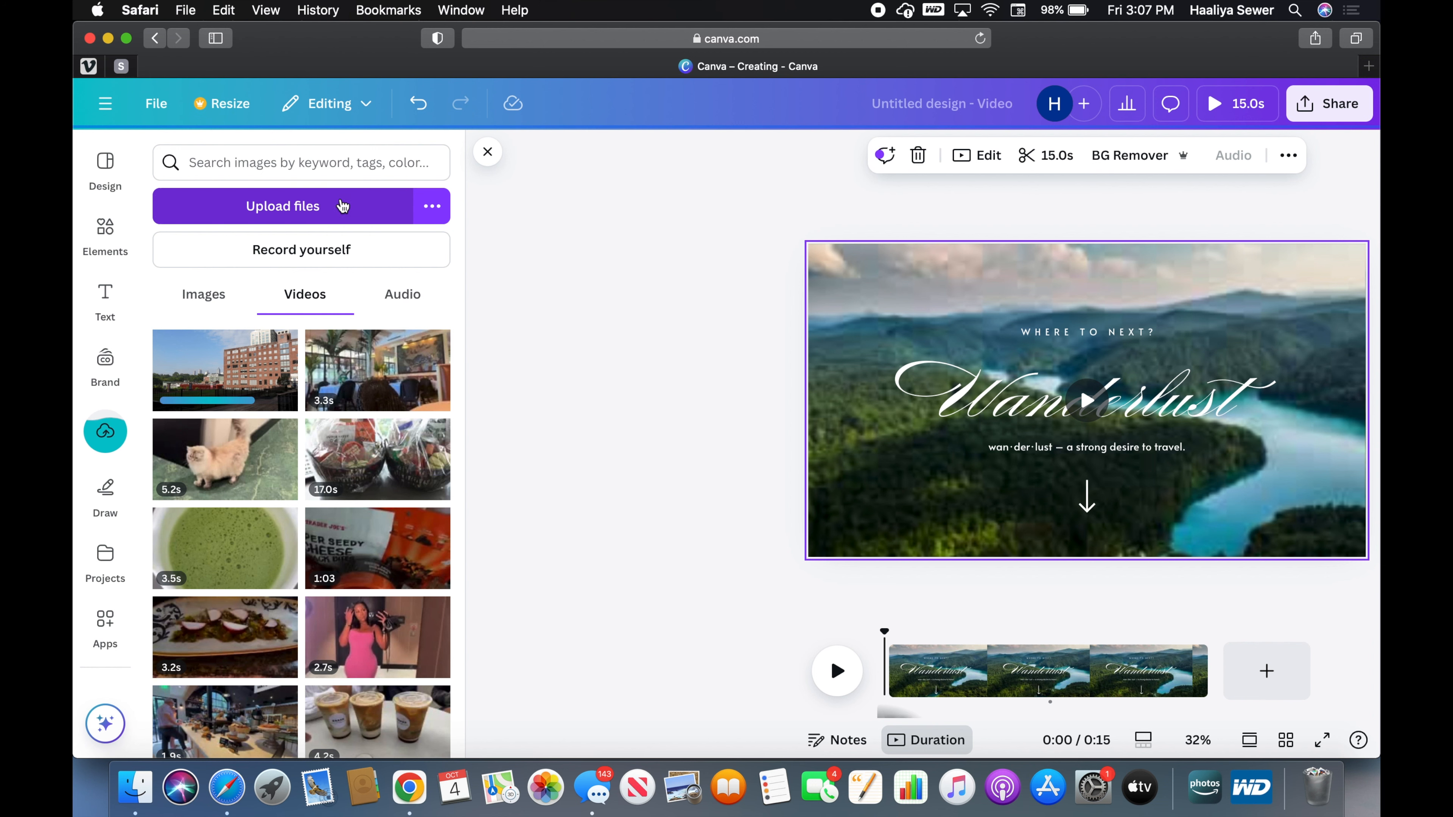
pyautogui.scroll(-5, 704, 245)
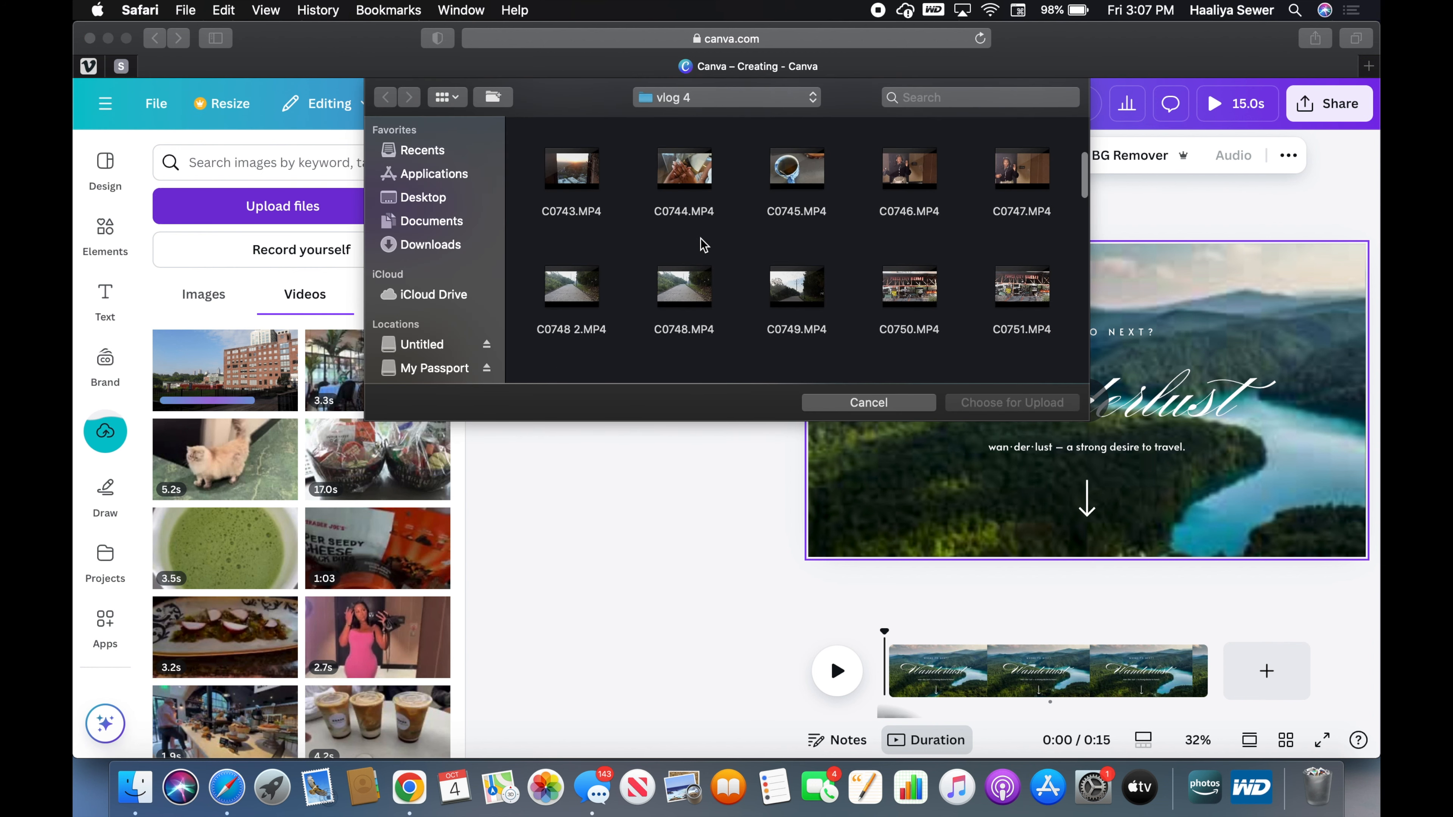
pyautogui.scroll(-10, 704, 244)
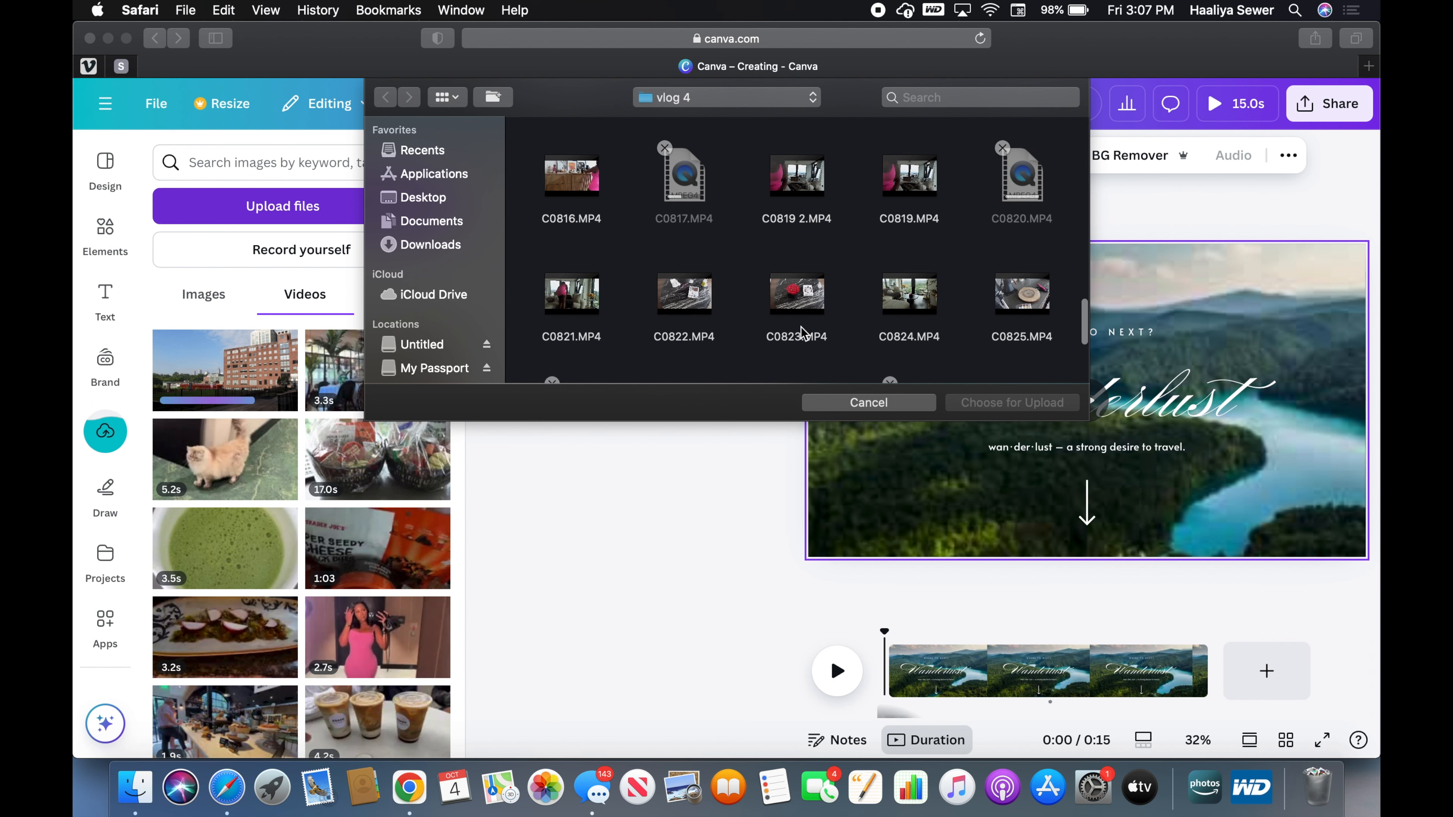
pyautogui.click(801, 301)
pyautogui.click(1031, 407)
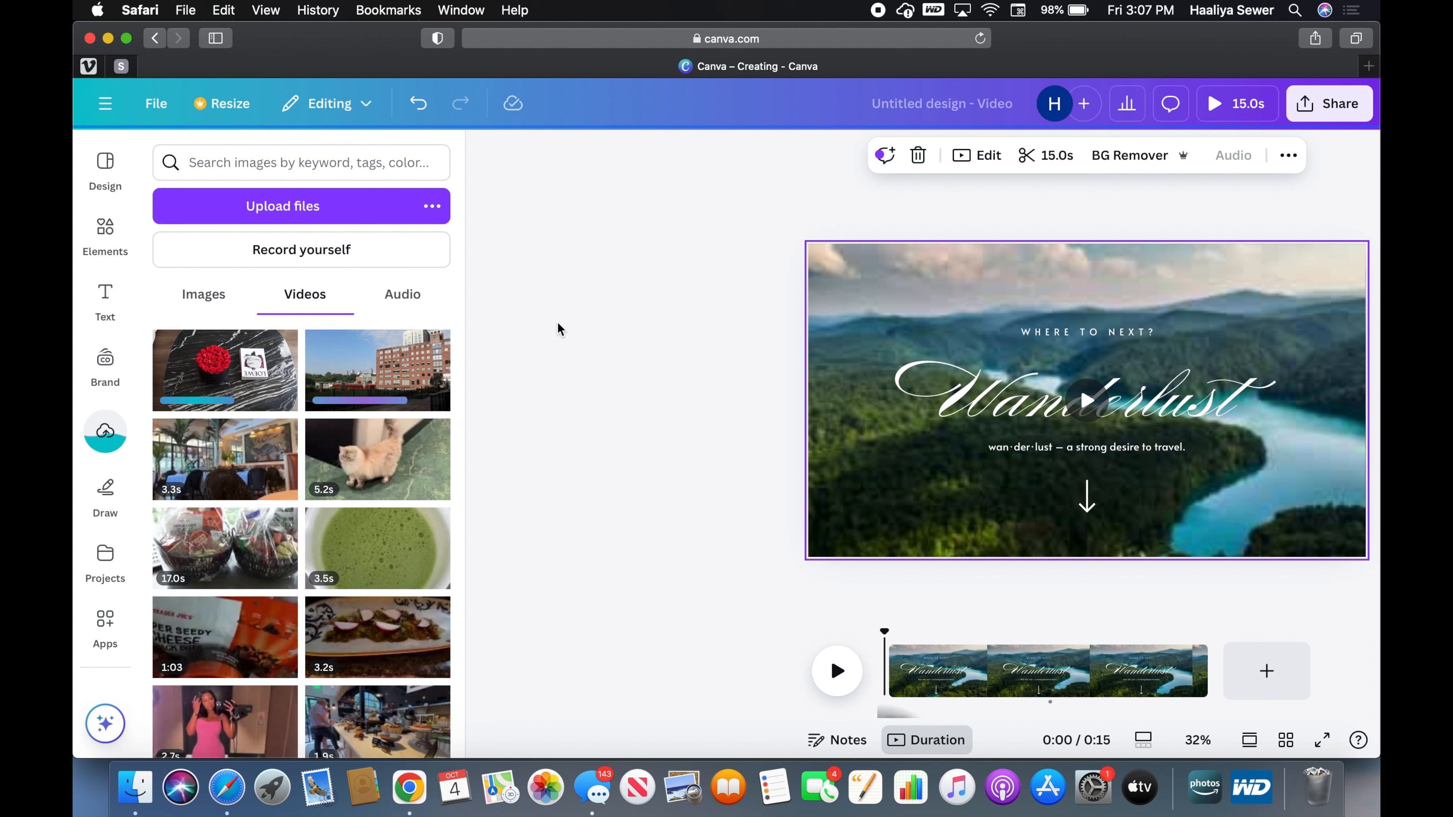
# Upload the clip of parked airplanes from the vlog 4 folder.
pyautogui.click(364, 213)
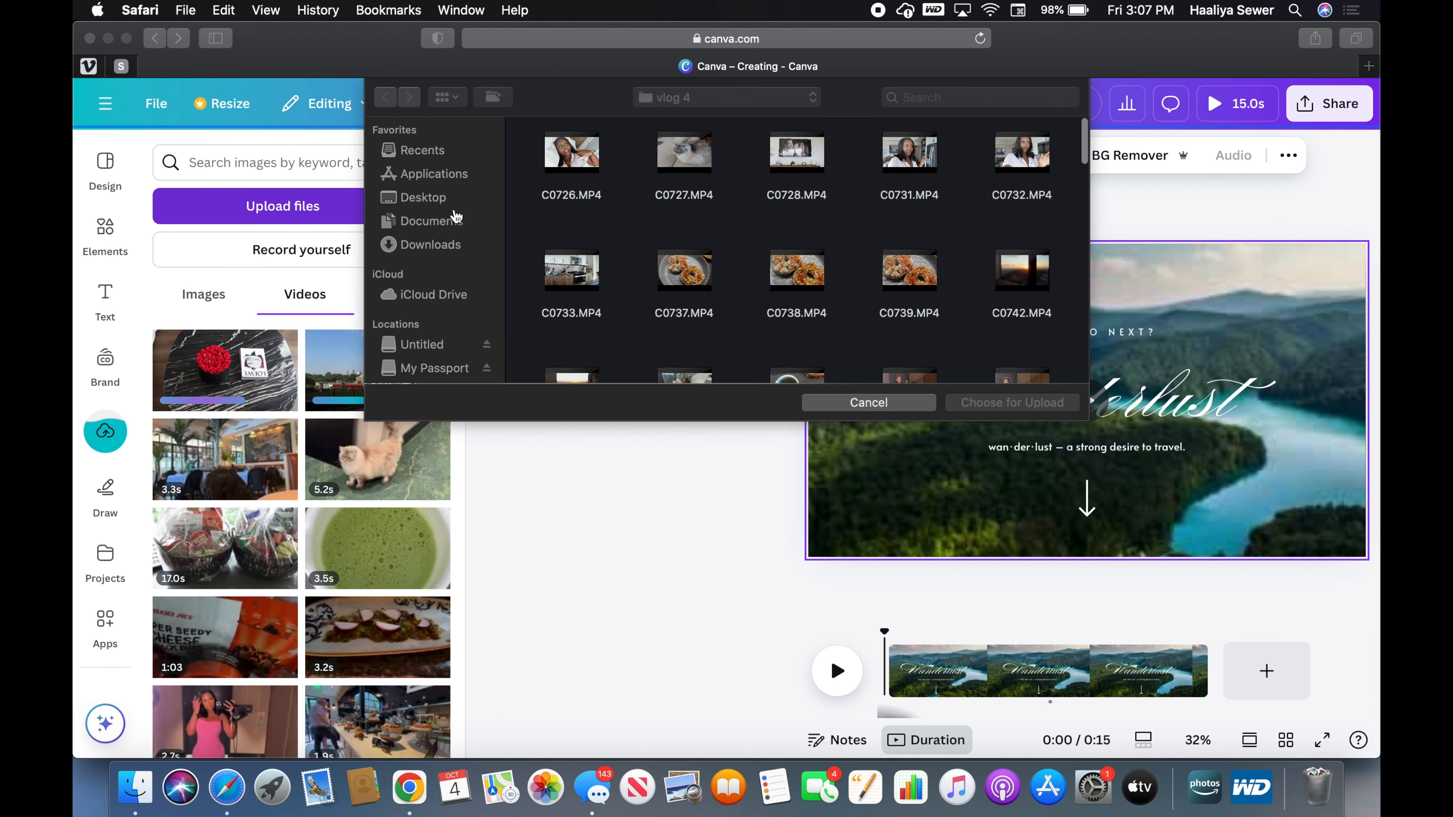
pyautogui.scroll(-10, 720, 302)
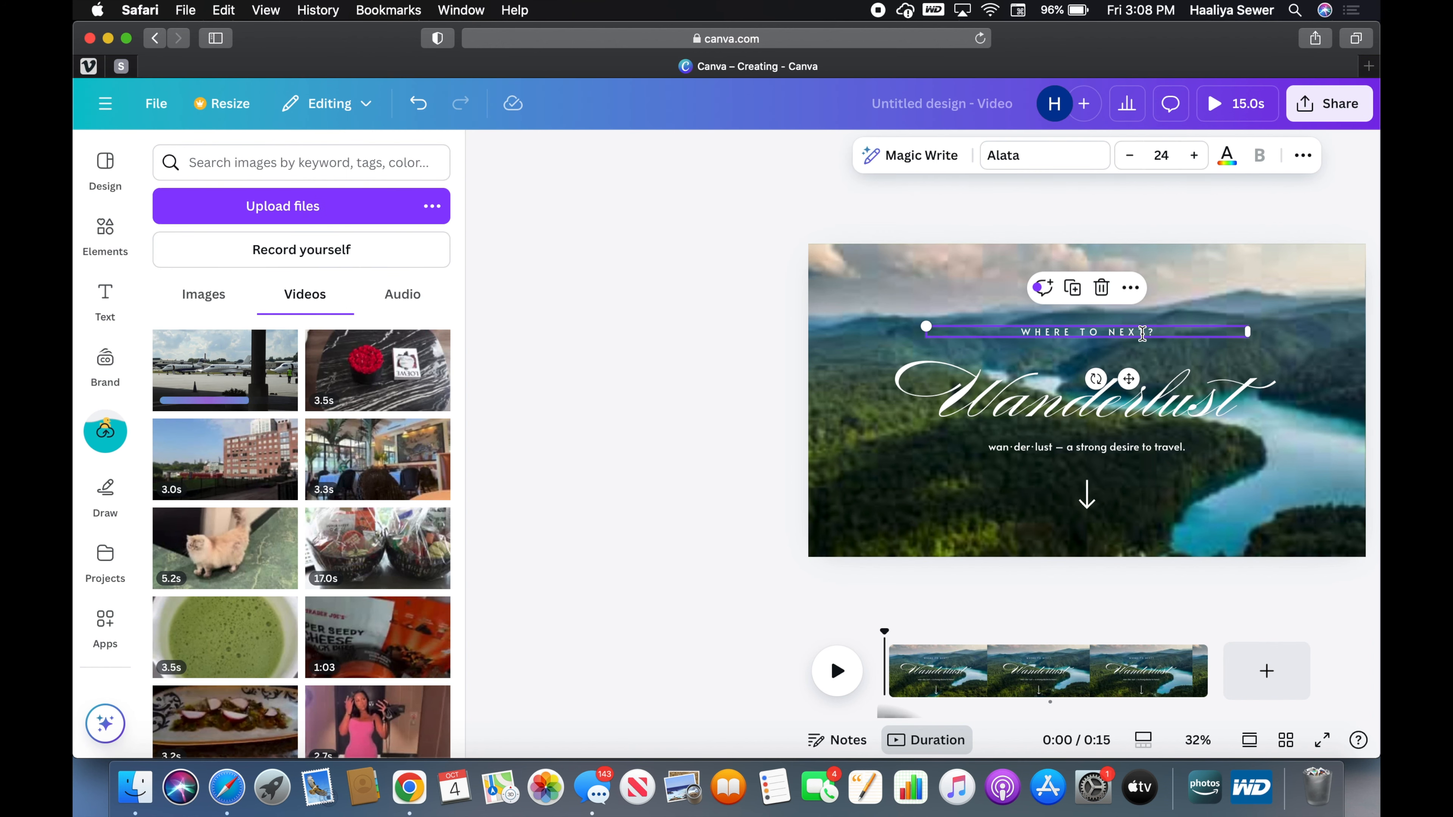
# Replace the small heading "WHERE TO NEXT?" with "WELCOME TO MY CHANNEL".
pyautogui.doubleClick(1161, 337)
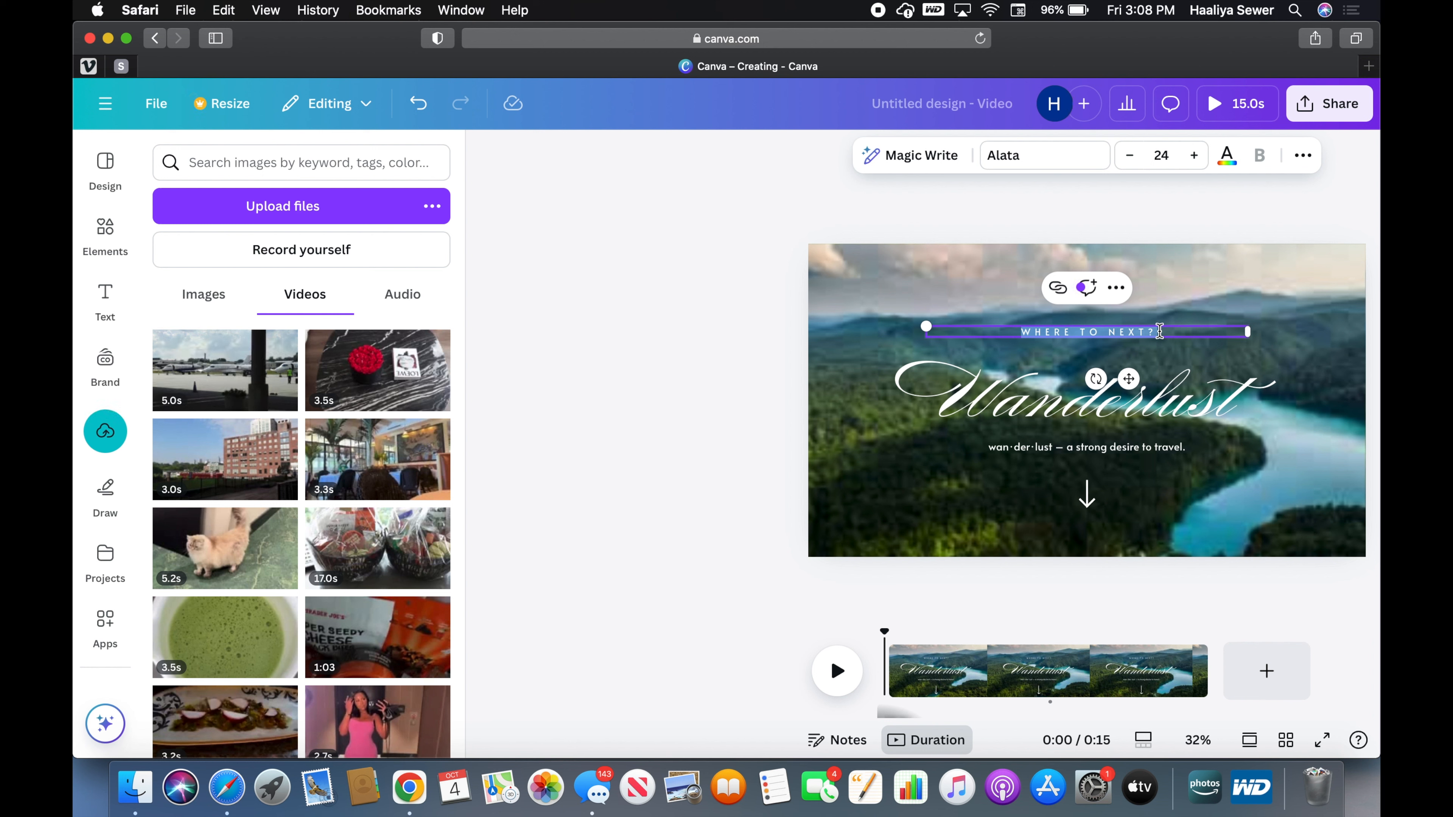
pyautogui.write('WEL')
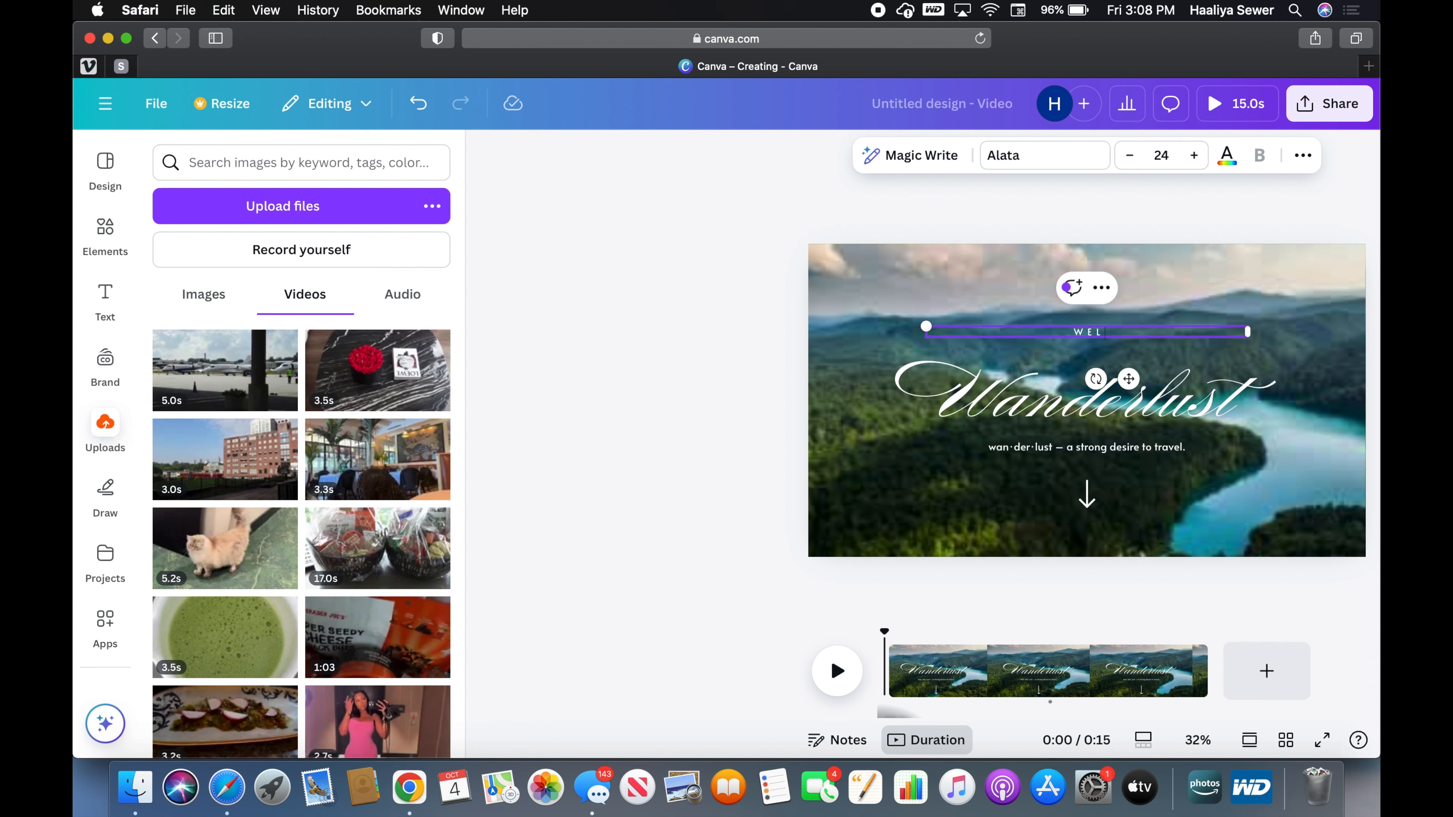
pyautogui.write('COME')
pyautogui.write('TO MY CHANNEL')
# Replace the large script title "Wanderlust" with "Vlog 4".
pyautogui.doubleClick(1166, 415)
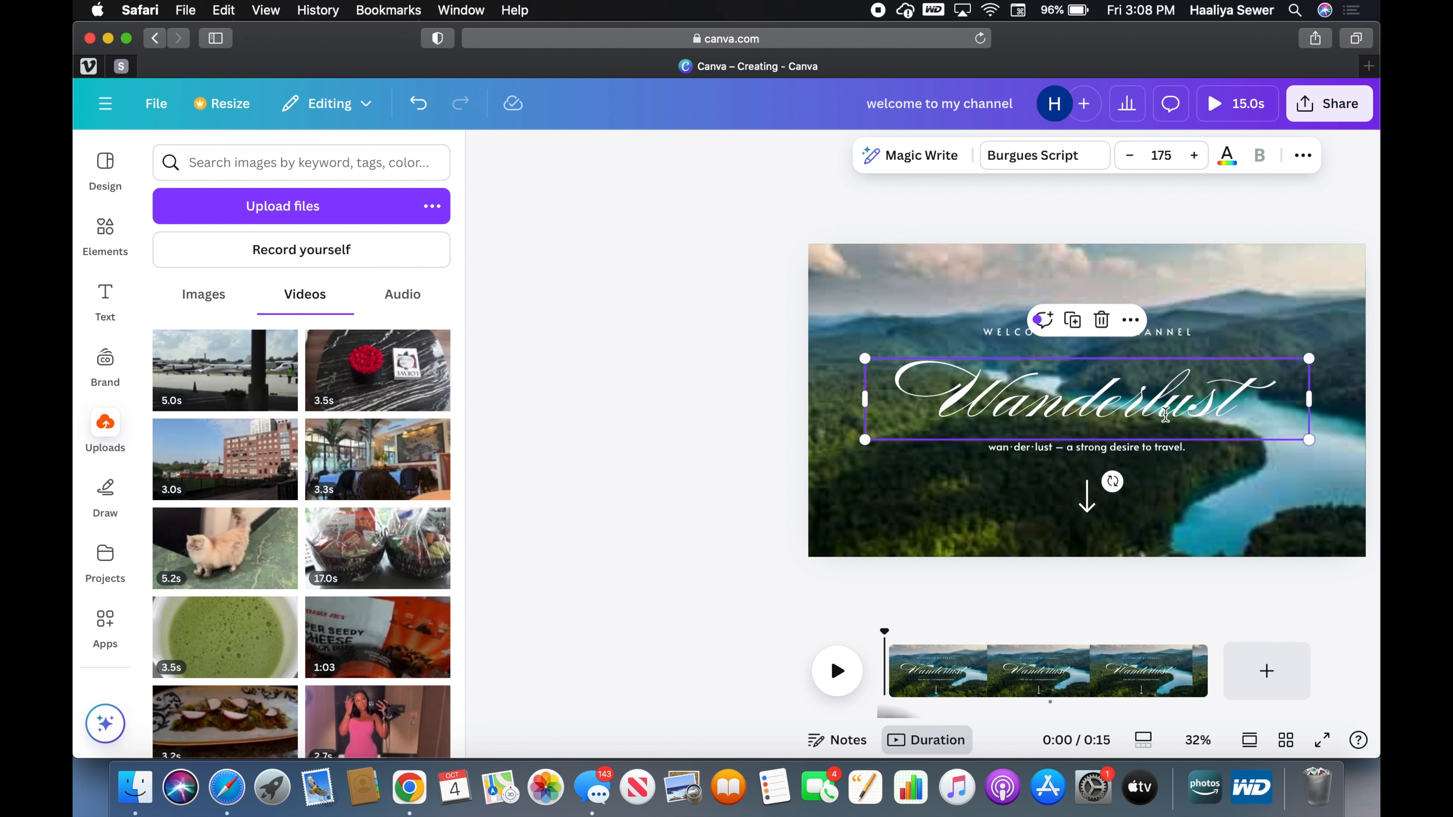
pyautogui.write('vlog')
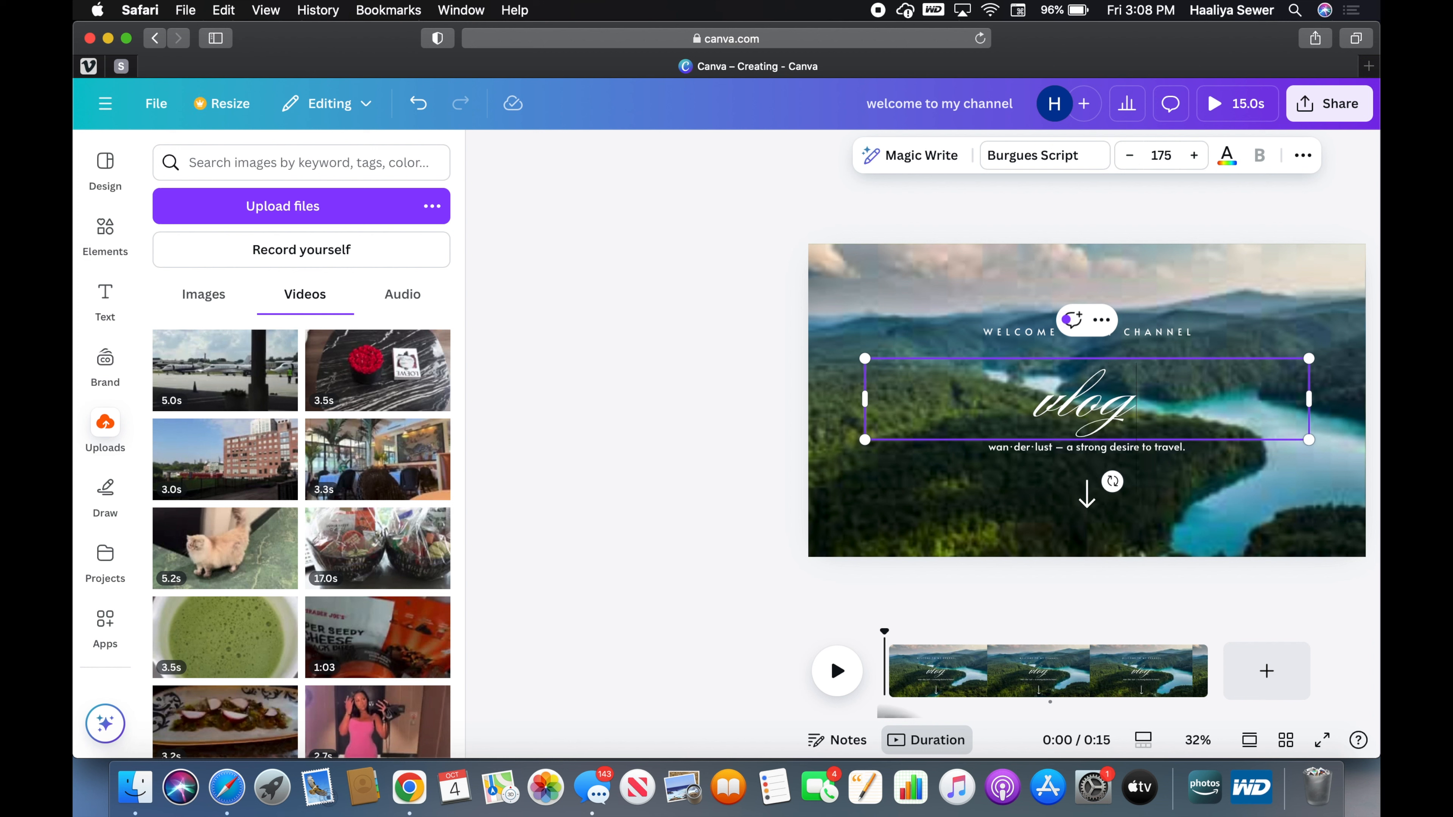
pyautogui.press('BackSpace')
pyautogui.press('BackSpace')
pyautogui.press('BackSpace')
pyautogui.press('BackSpace')
pyautogui.write('Vlog')
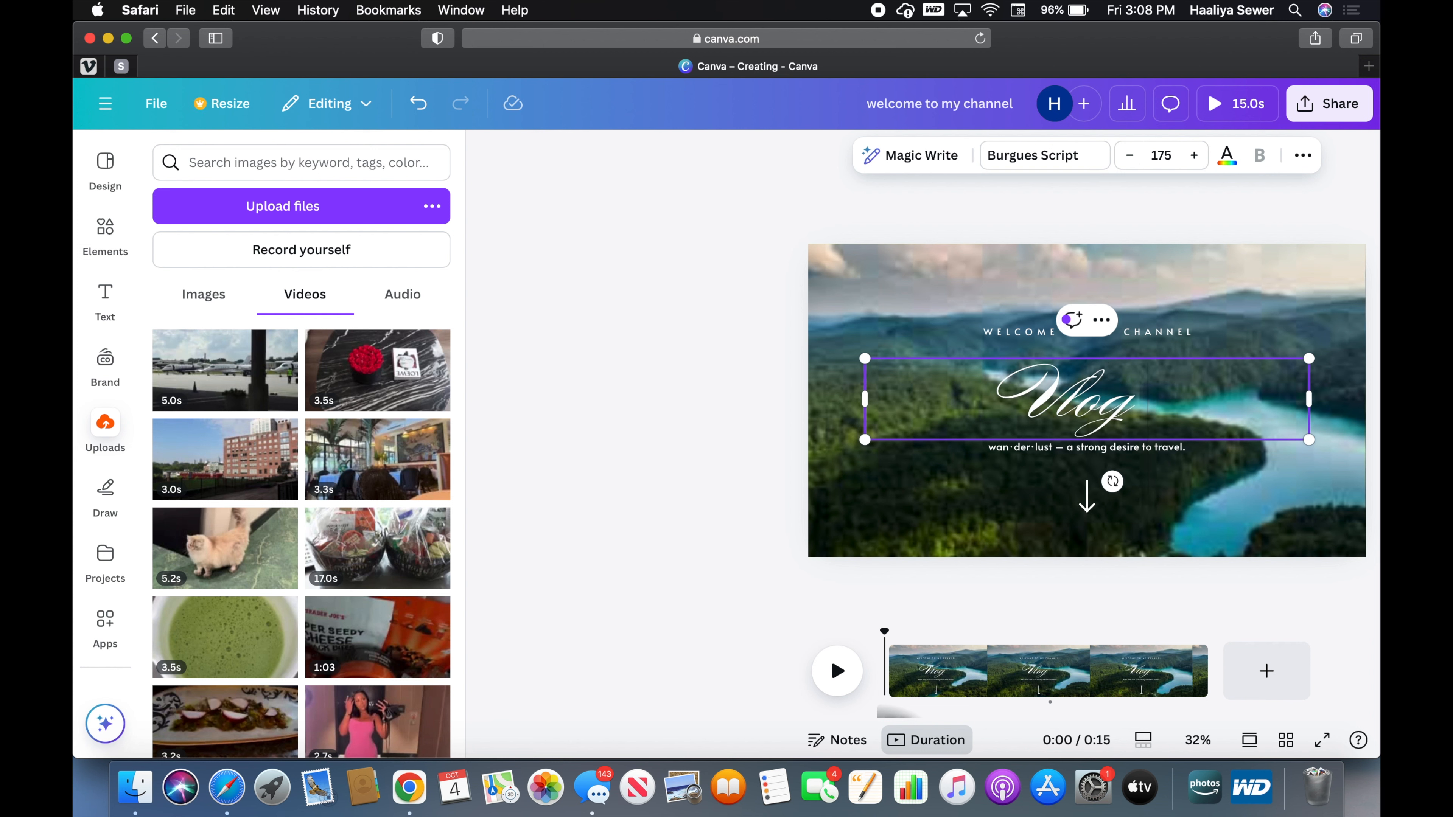
pyautogui.write(' 4')
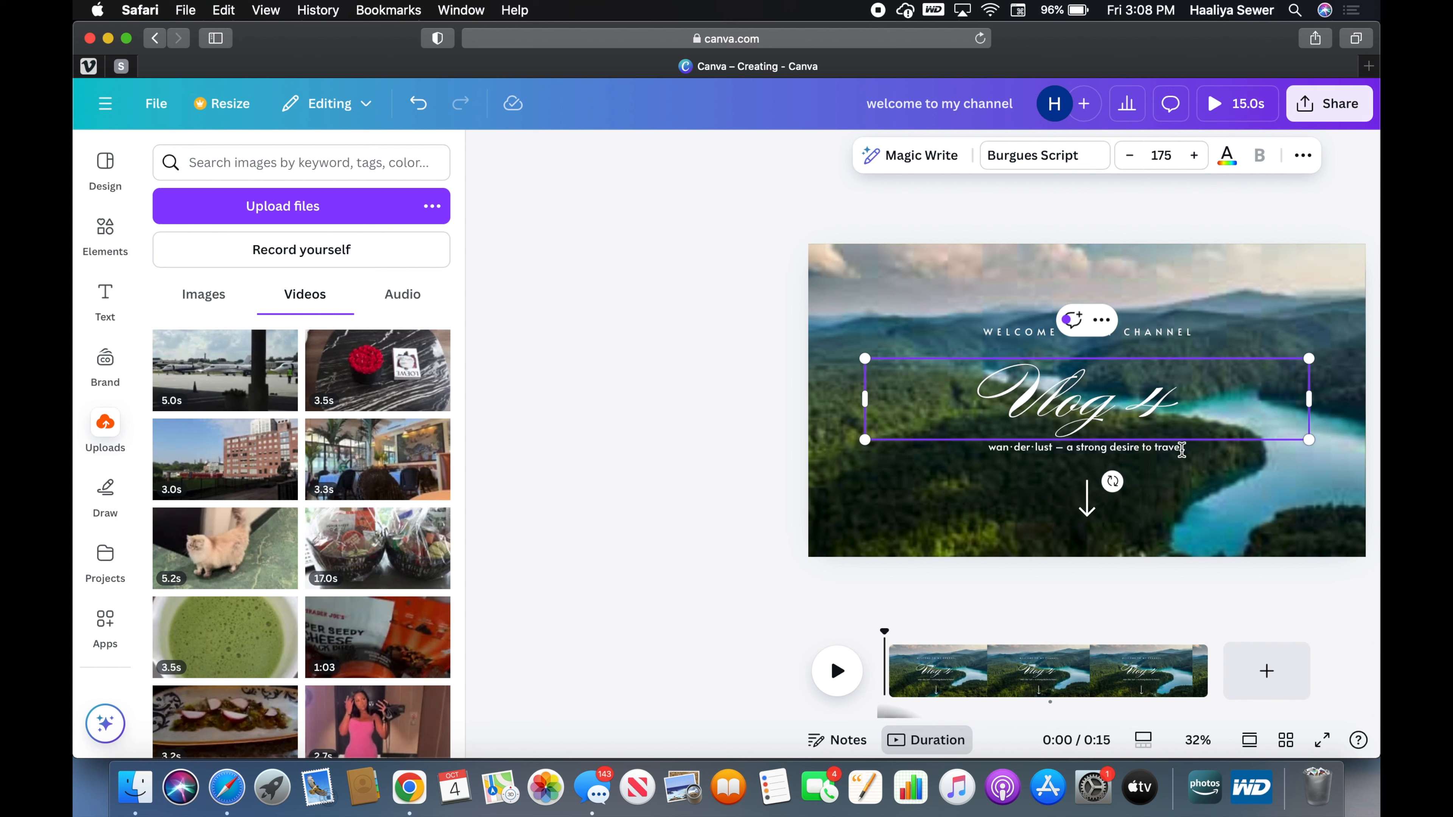
# Replace the subtitle under the title with "Flying lessons, cleaning, 20k steps a day, chit chats, cooking healthy foods".
pyautogui.click(1183, 450)
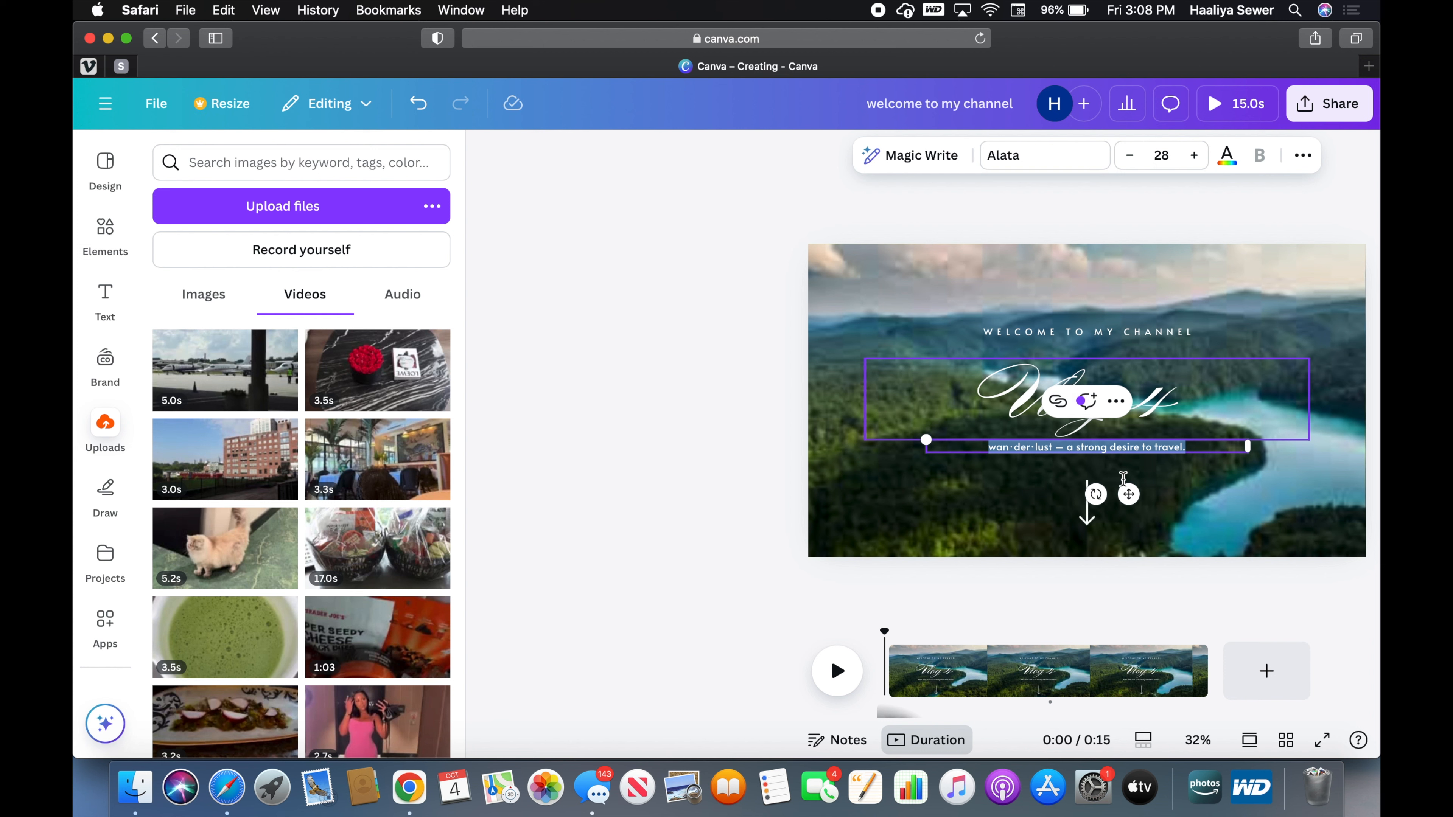
pyautogui.write('fl')
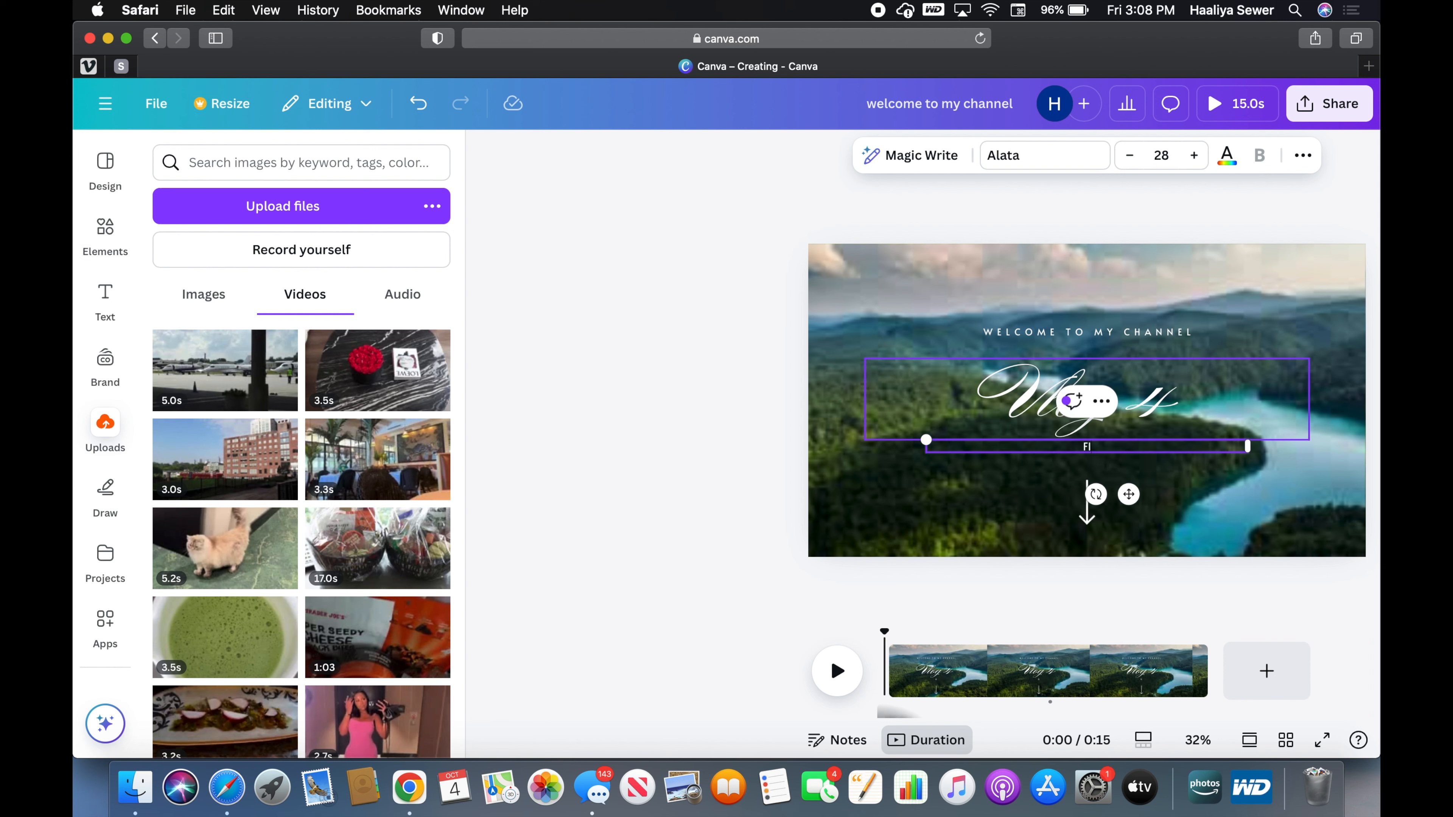
pyautogui.write('ying lessons, cleaning, long walks,')
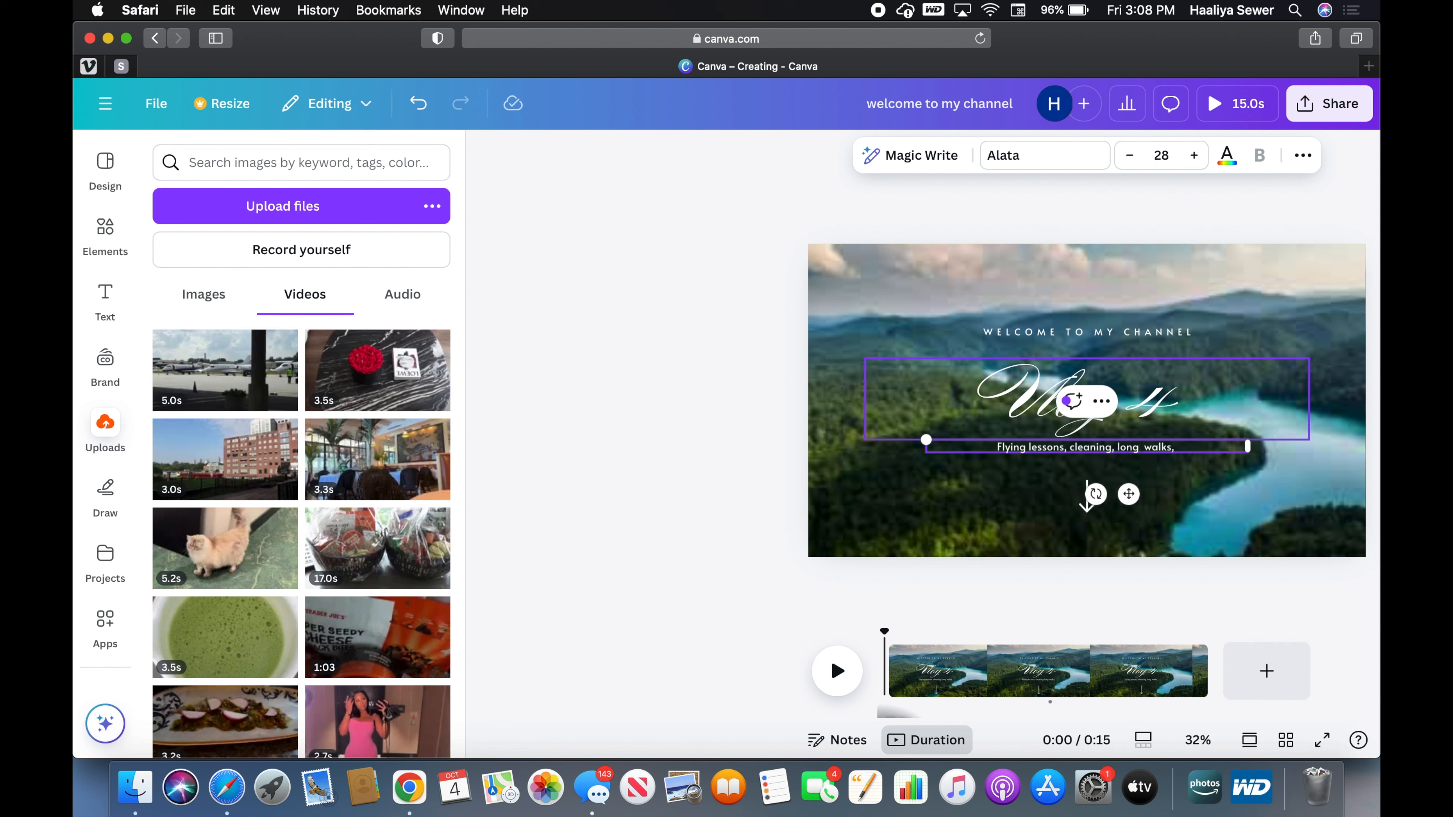
pyautogui.write('chill')
pyautogui.press('BackSpace')
pyautogui.press('BackSpace')
pyautogui.press('BackSpace')
pyautogui.press('BackSpace')
pyautogui.press('BackSpace')
pyautogui.press('BackSpace')
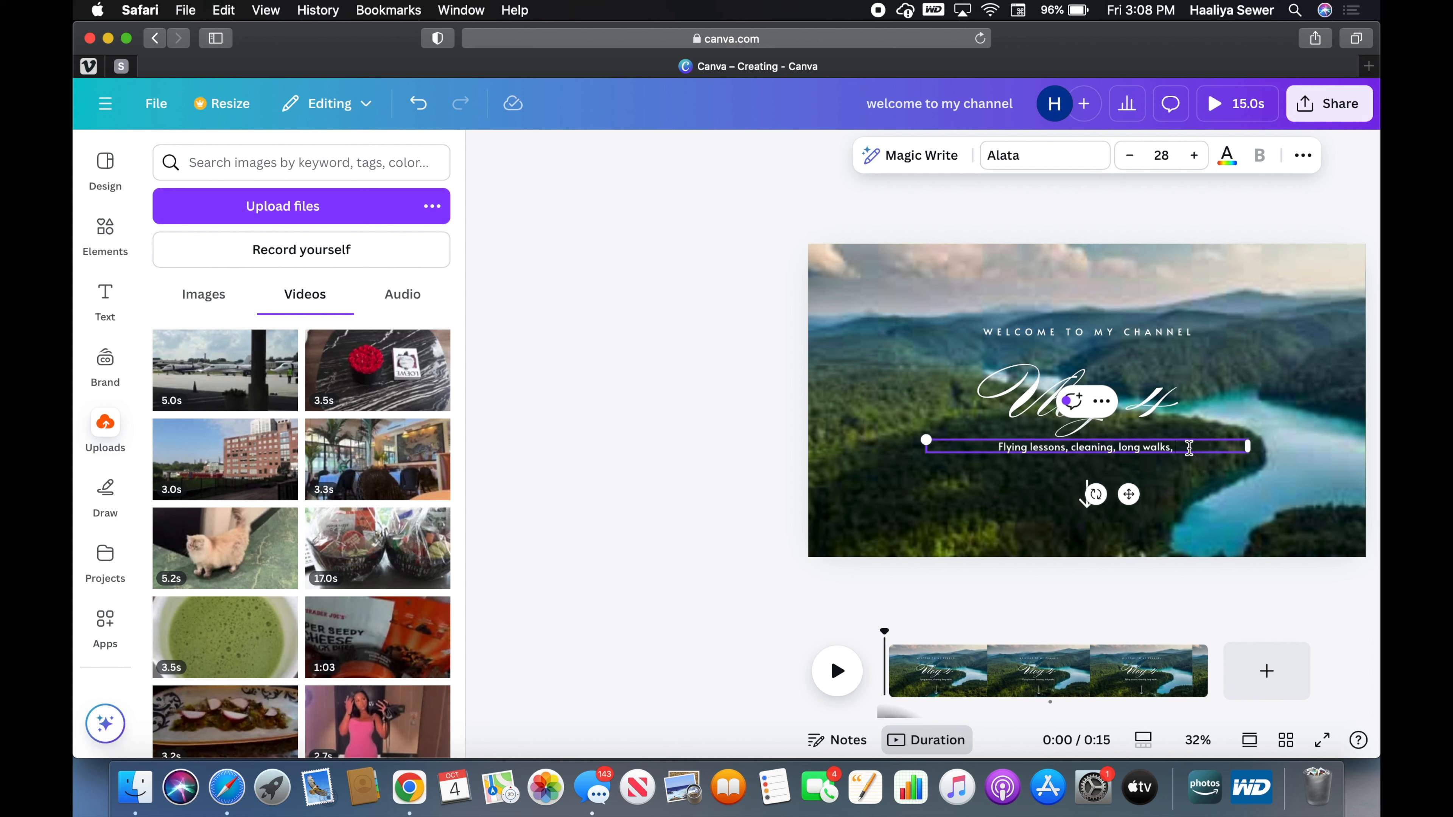
pyautogui.write('chit chat')
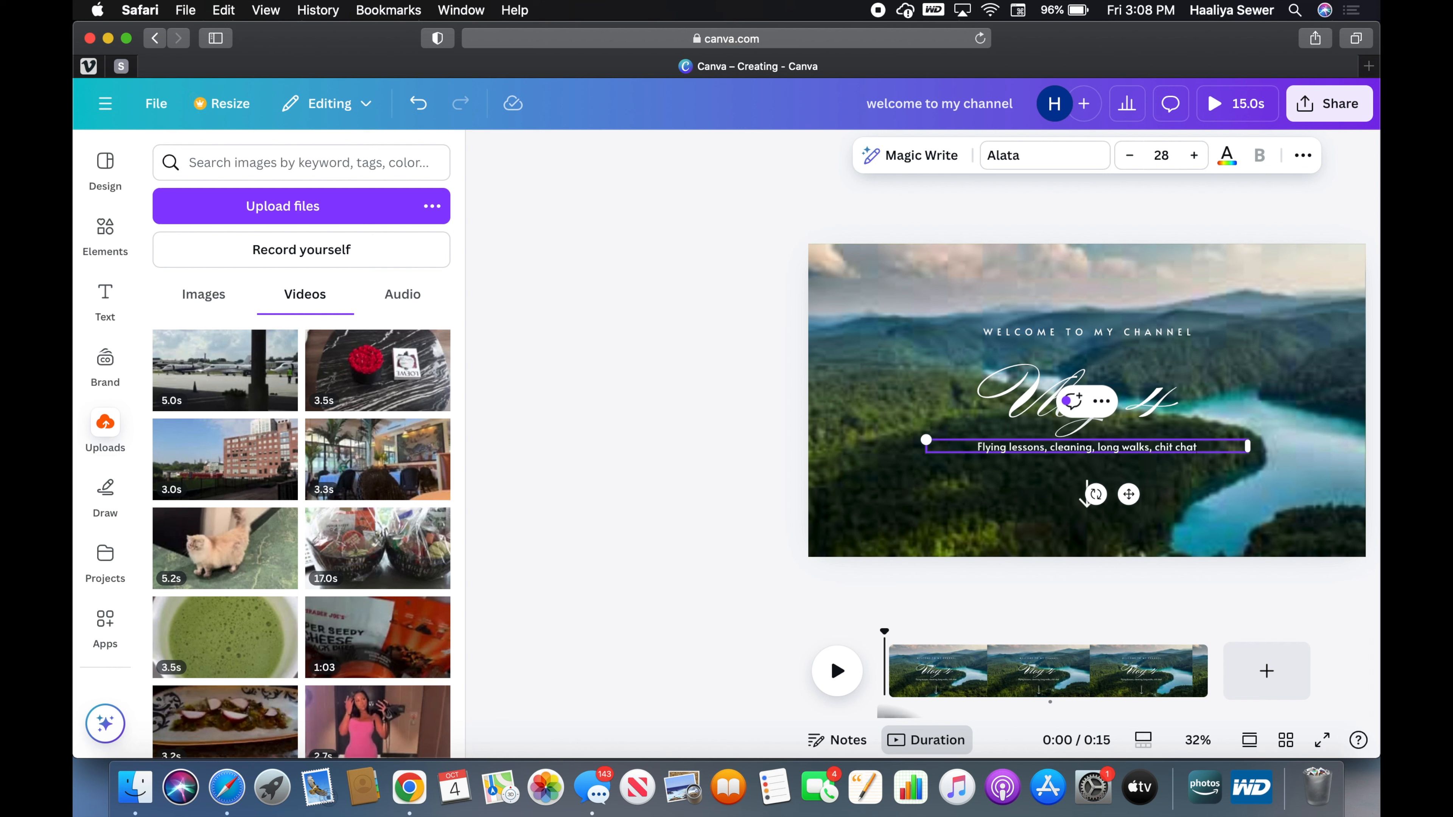
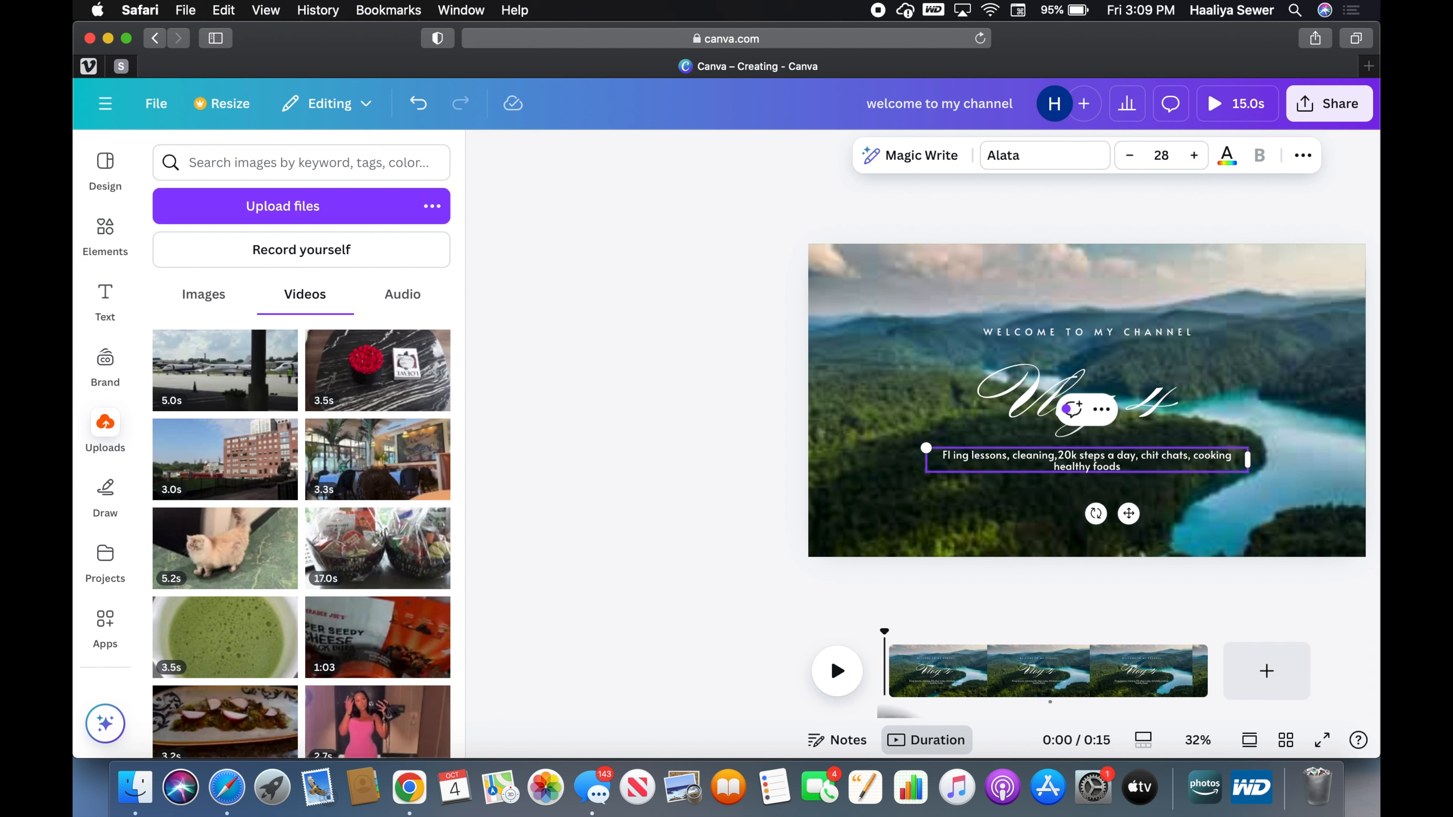
pyautogui.moveTo(969, 460); pyautogui.dragTo(943, 458)
pyautogui.write('Flying')
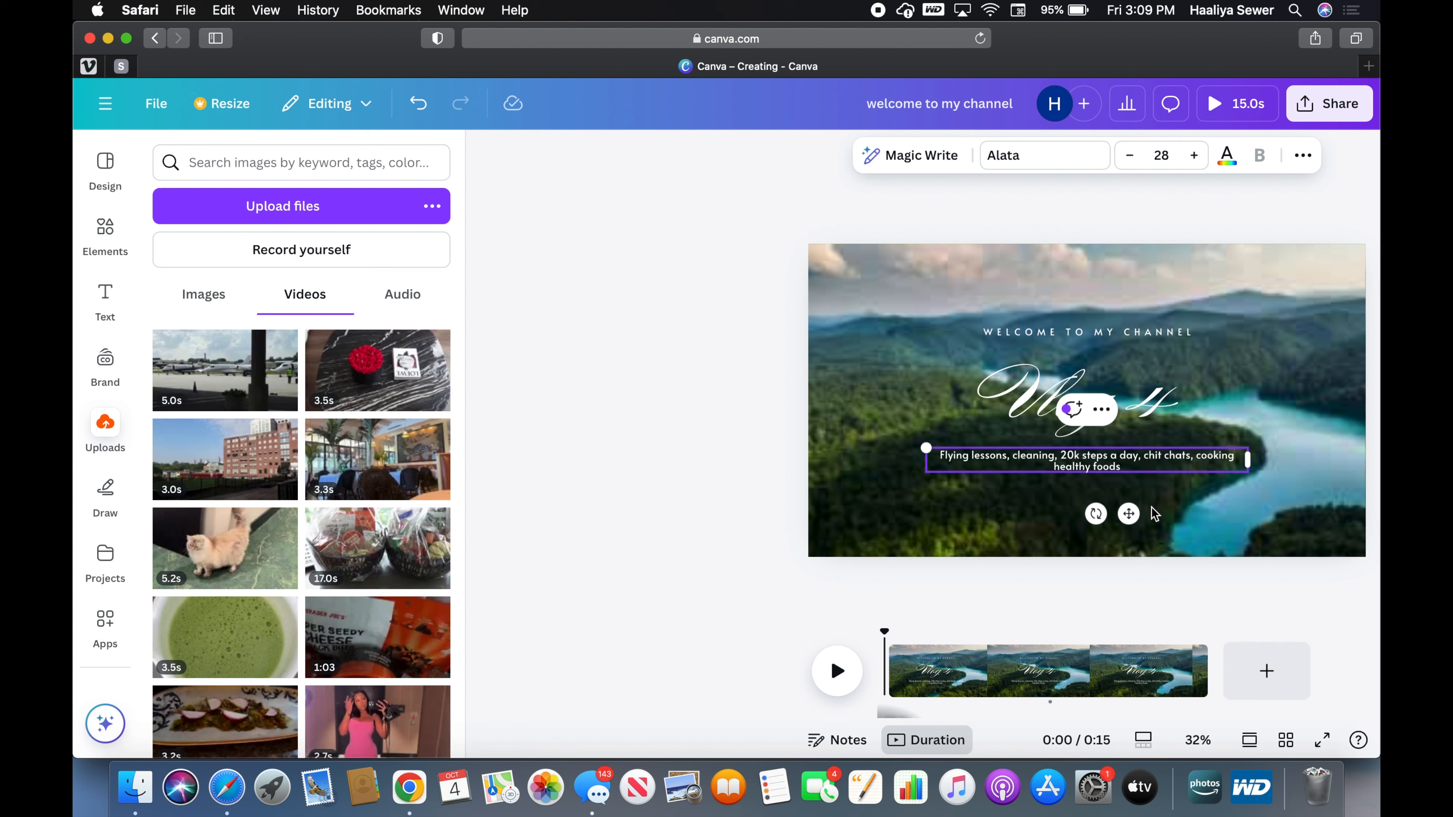
pyautogui.click(1035, 575)
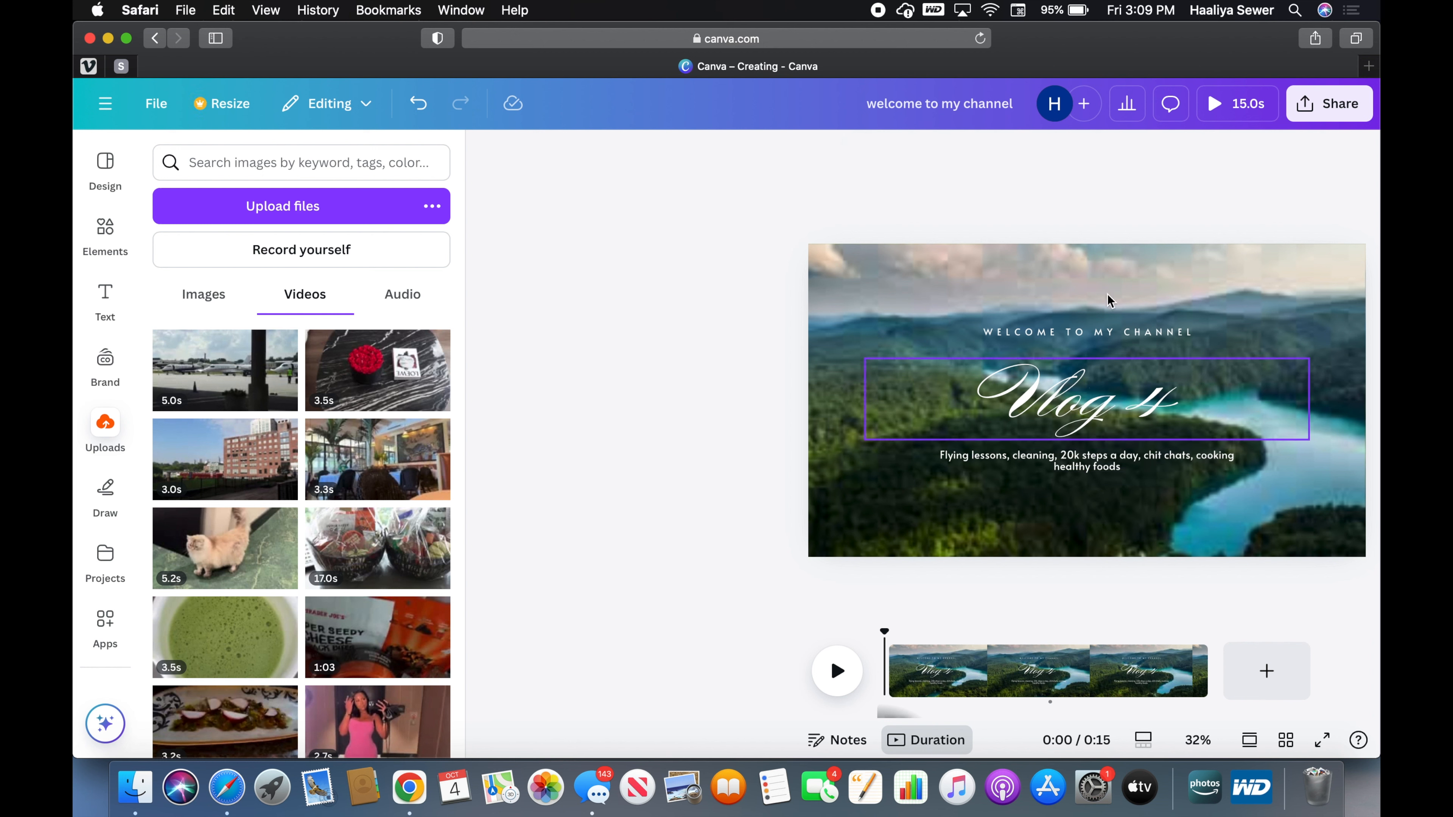
# Add the uploaded 3.5-second clip of red roses and a book to the page and delete the landscape background video.
pyautogui.click(1087, 278)
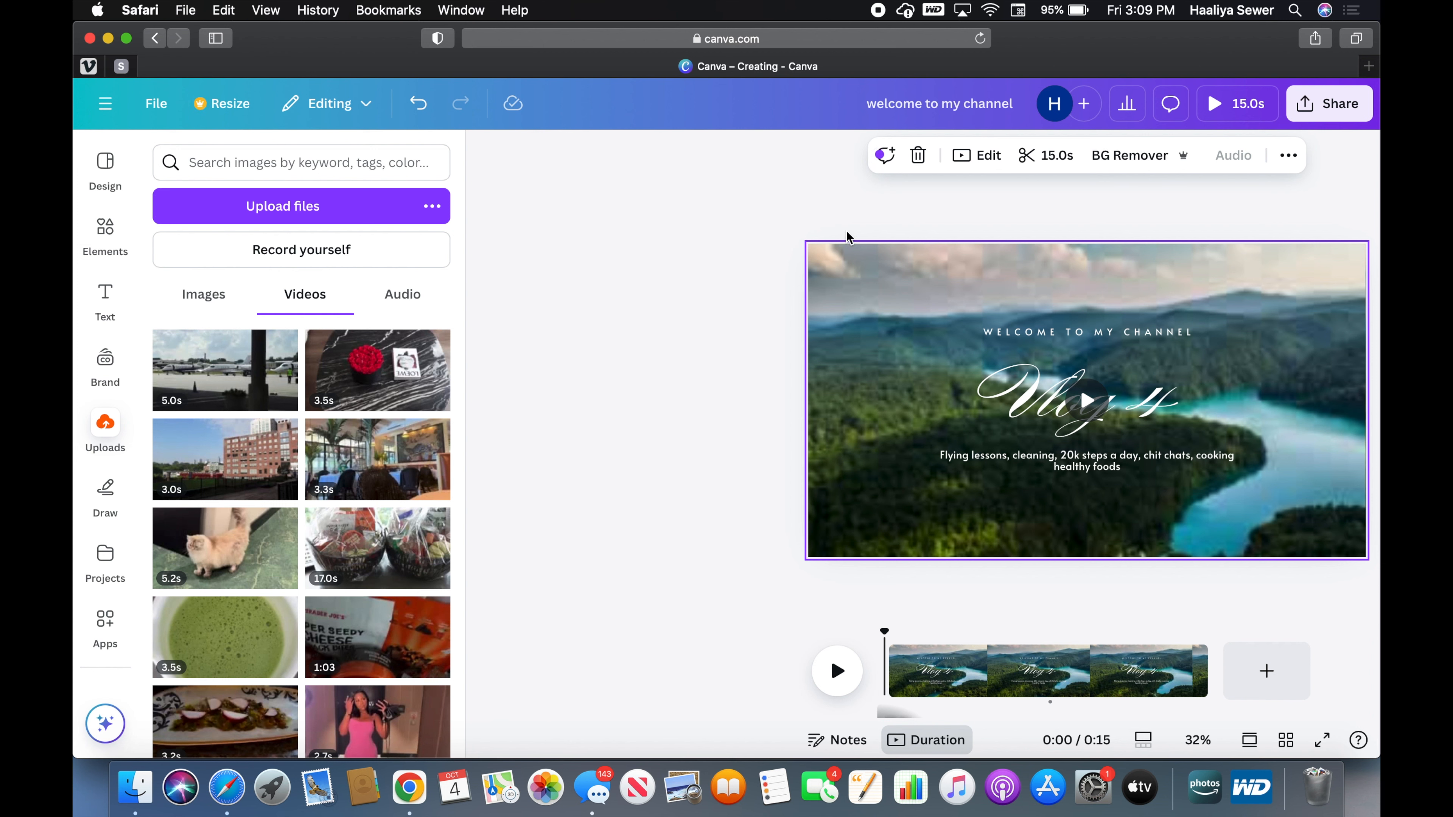
pyautogui.click(743, 246)
pyautogui.click(909, 320)
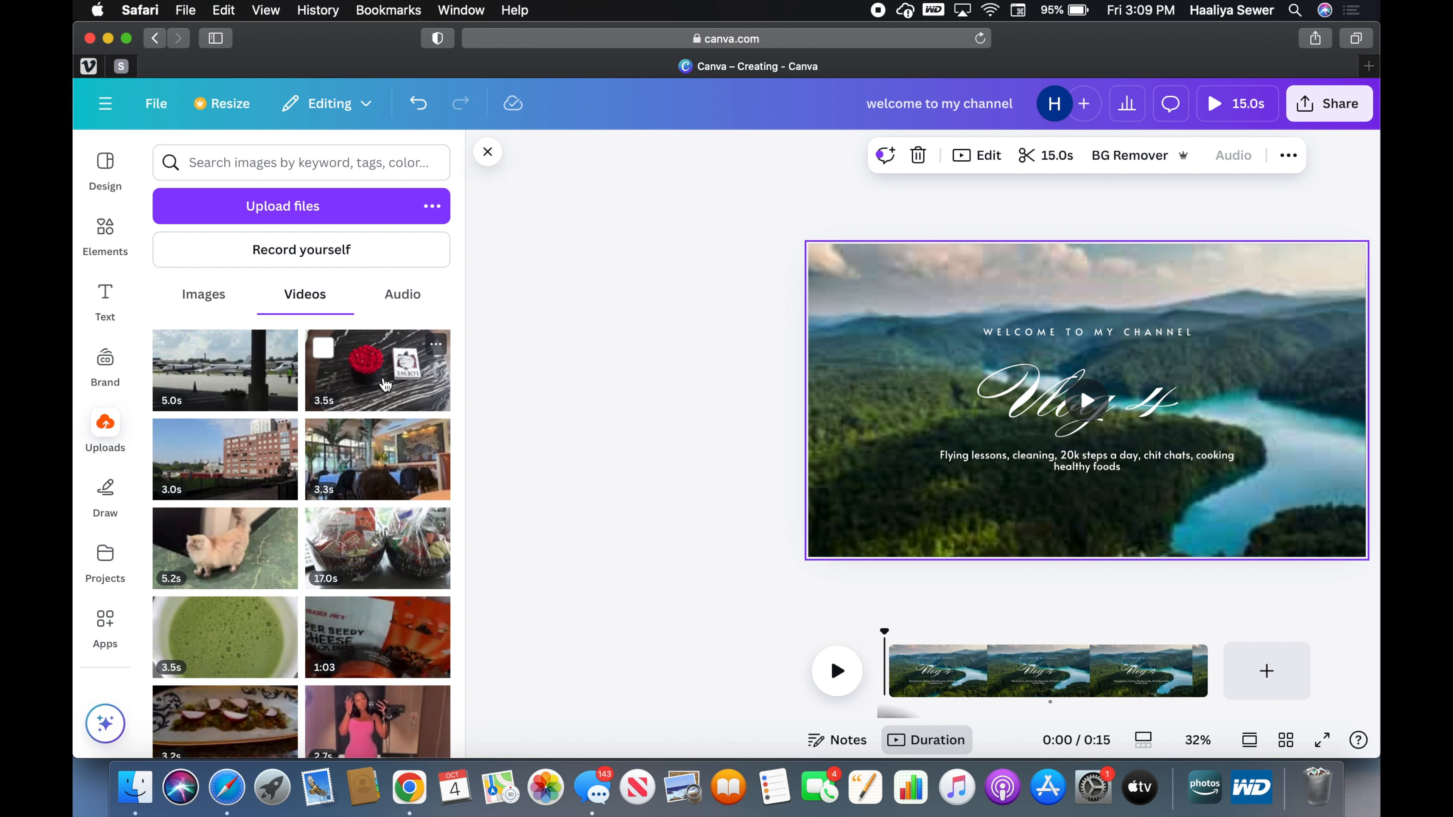
pyautogui.click(366, 394)
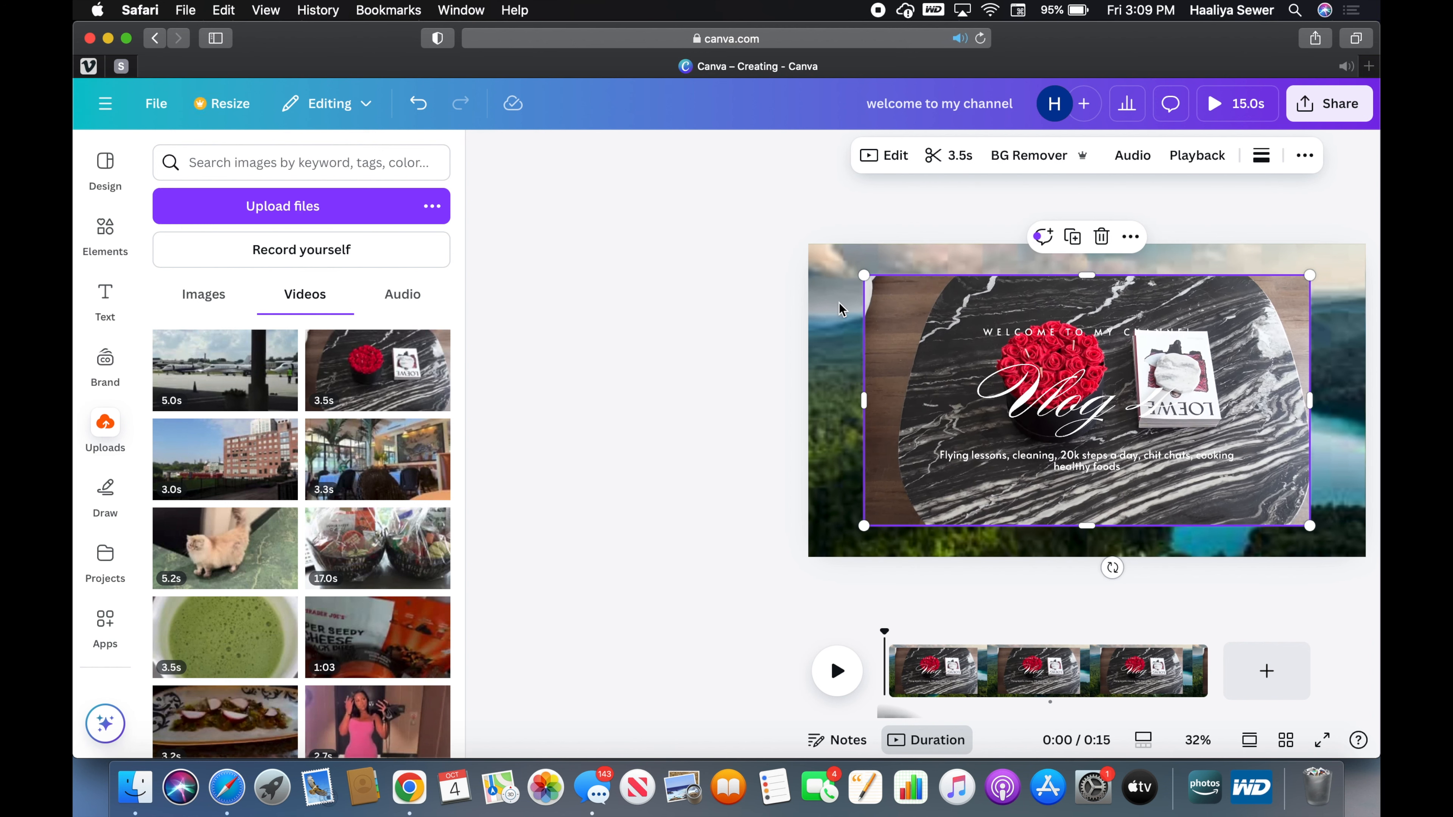
pyautogui.click(816, 302)
pyautogui.press('Delete')
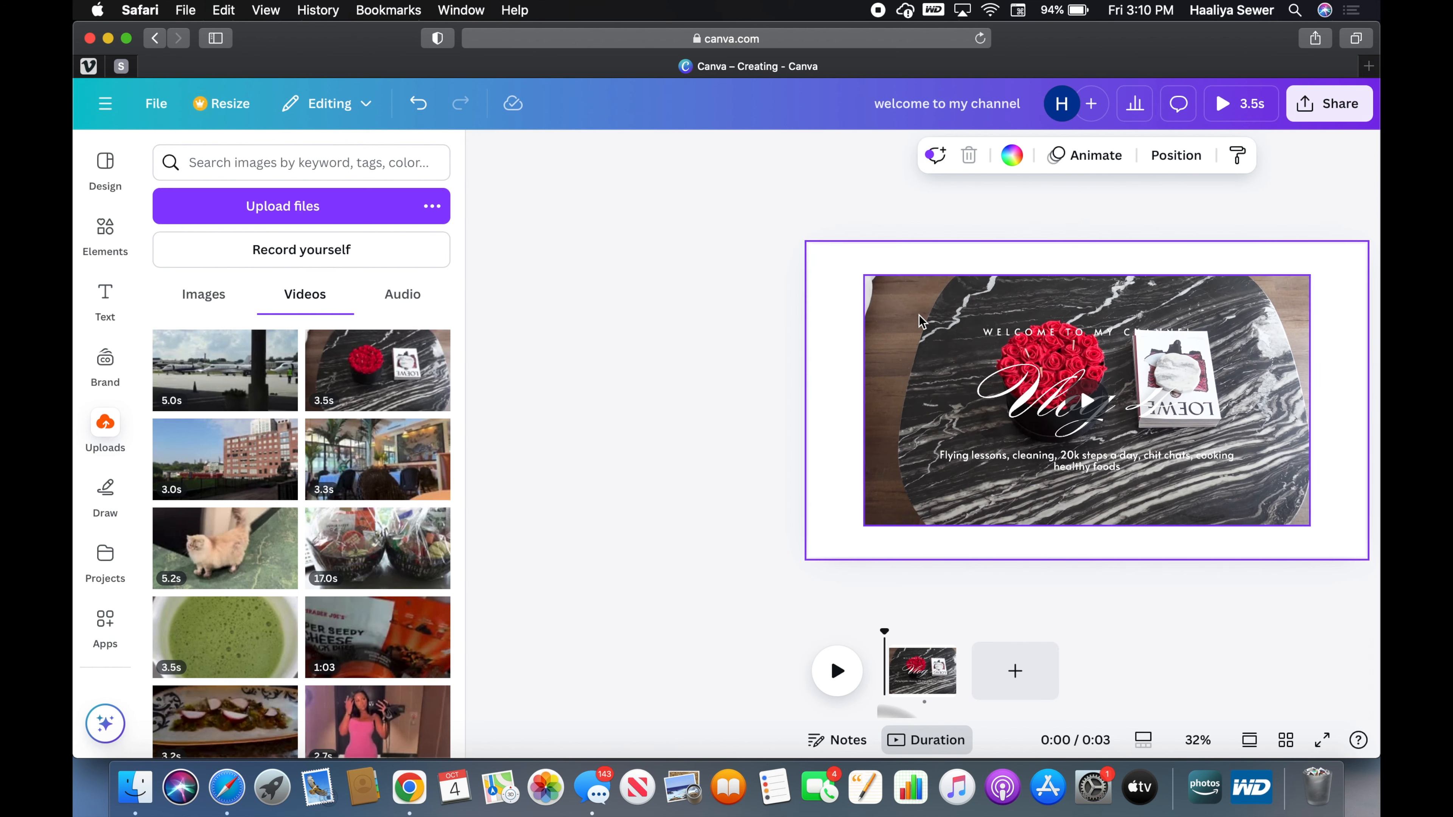
# Mute the roses clip's audio.
pyautogui.click(911, 362)
pyautogui.click(1132, 155)
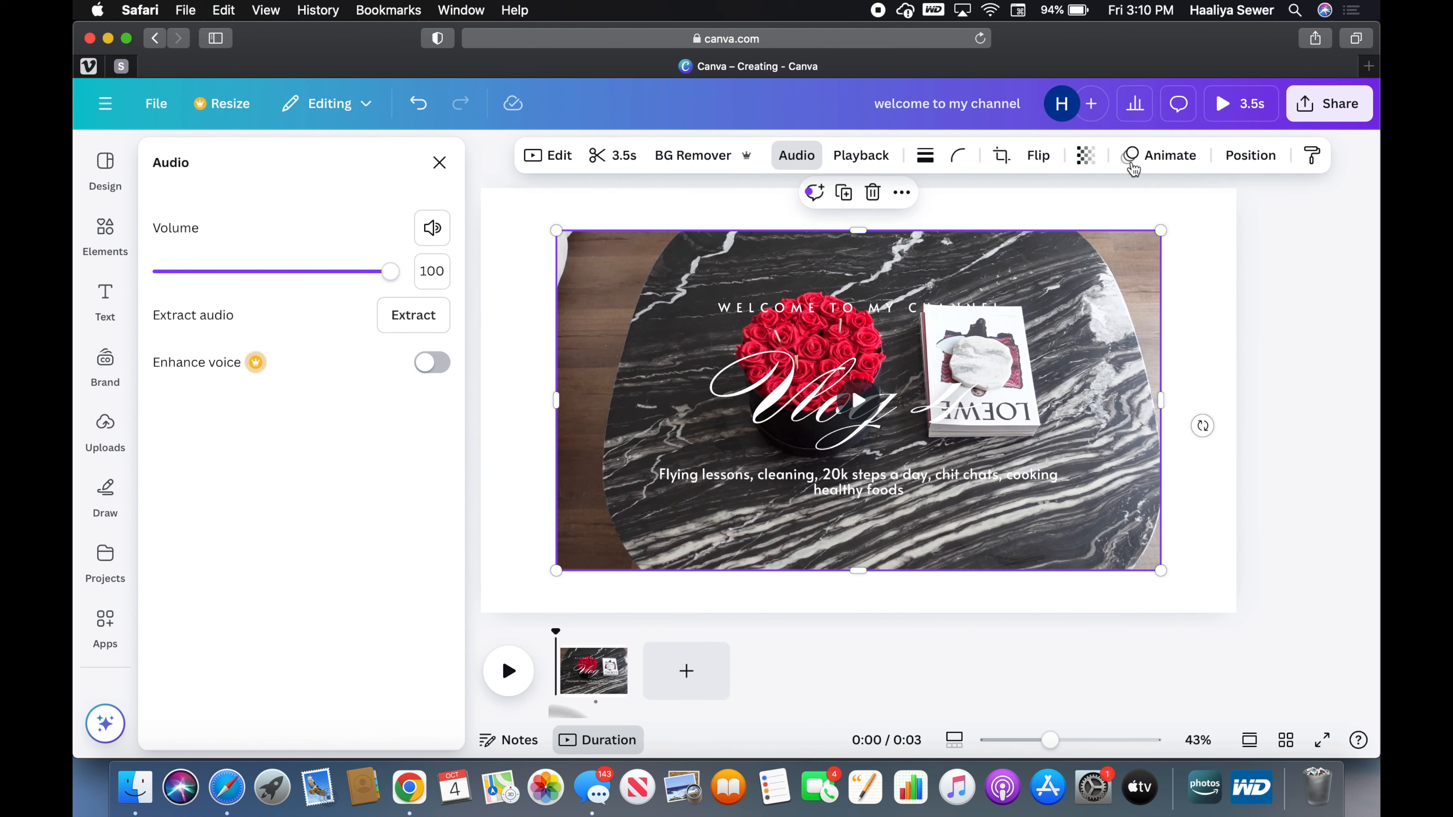
pyautogui.click(423, 229)
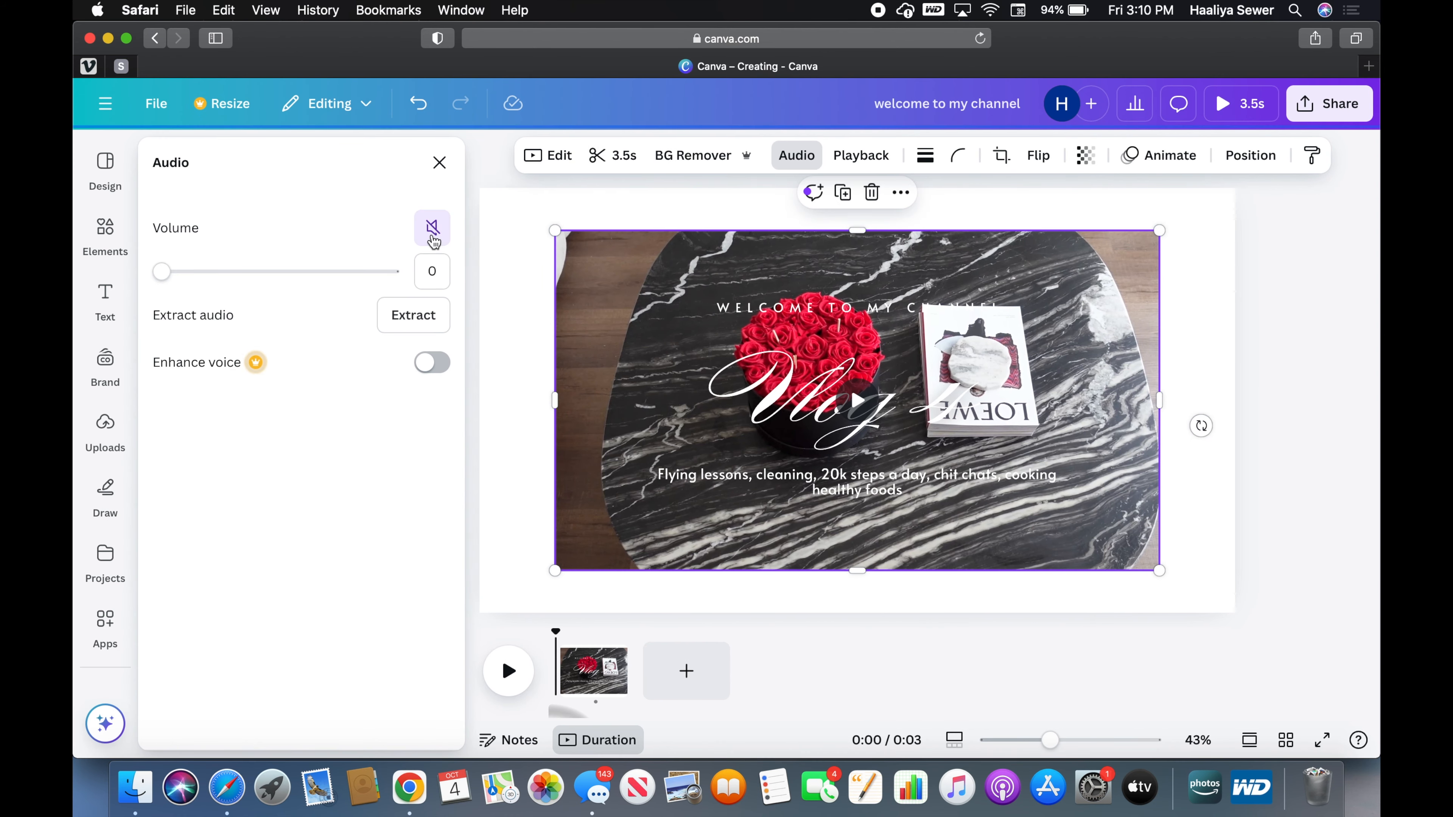
pyautogui.click(440, 162)
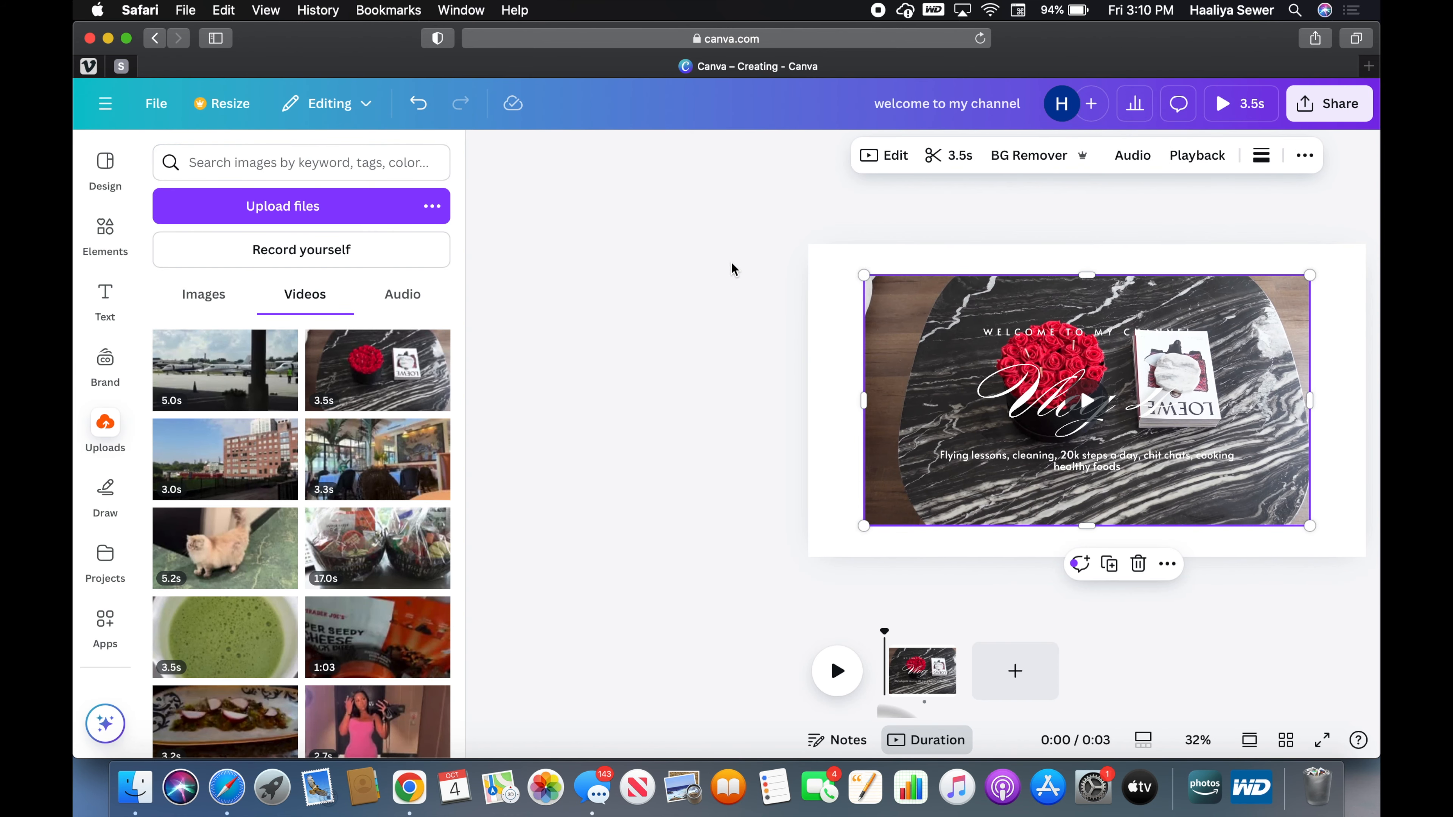
# Extend the edges of the roses clip outward towards the borders of the page.
pyautogui.moveTo(1087, 275); pyautogui.dragTo(1092, 243)
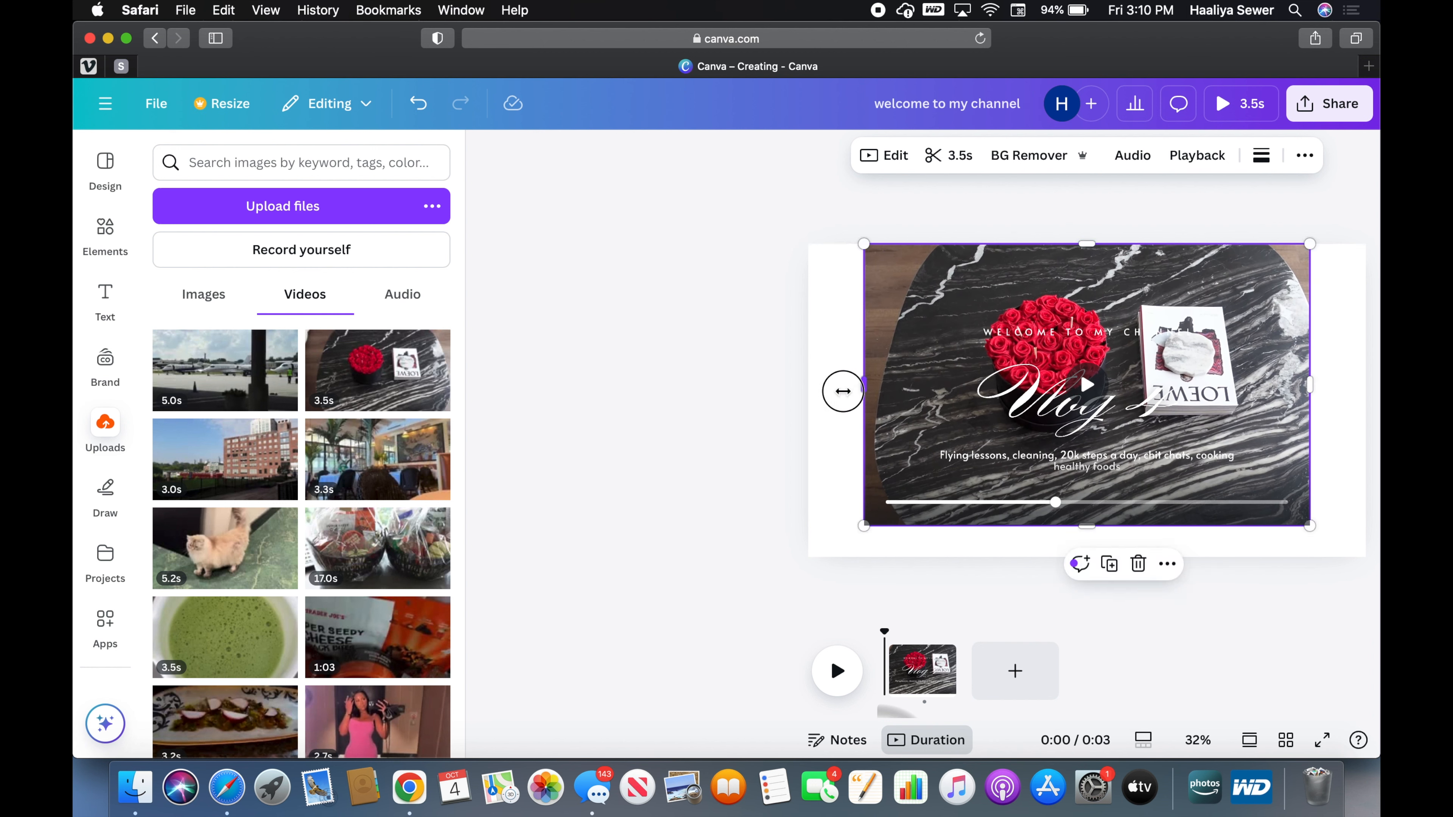
pyautogui.moveTo(842, 391); pyautogui.dragTo(808, 389)
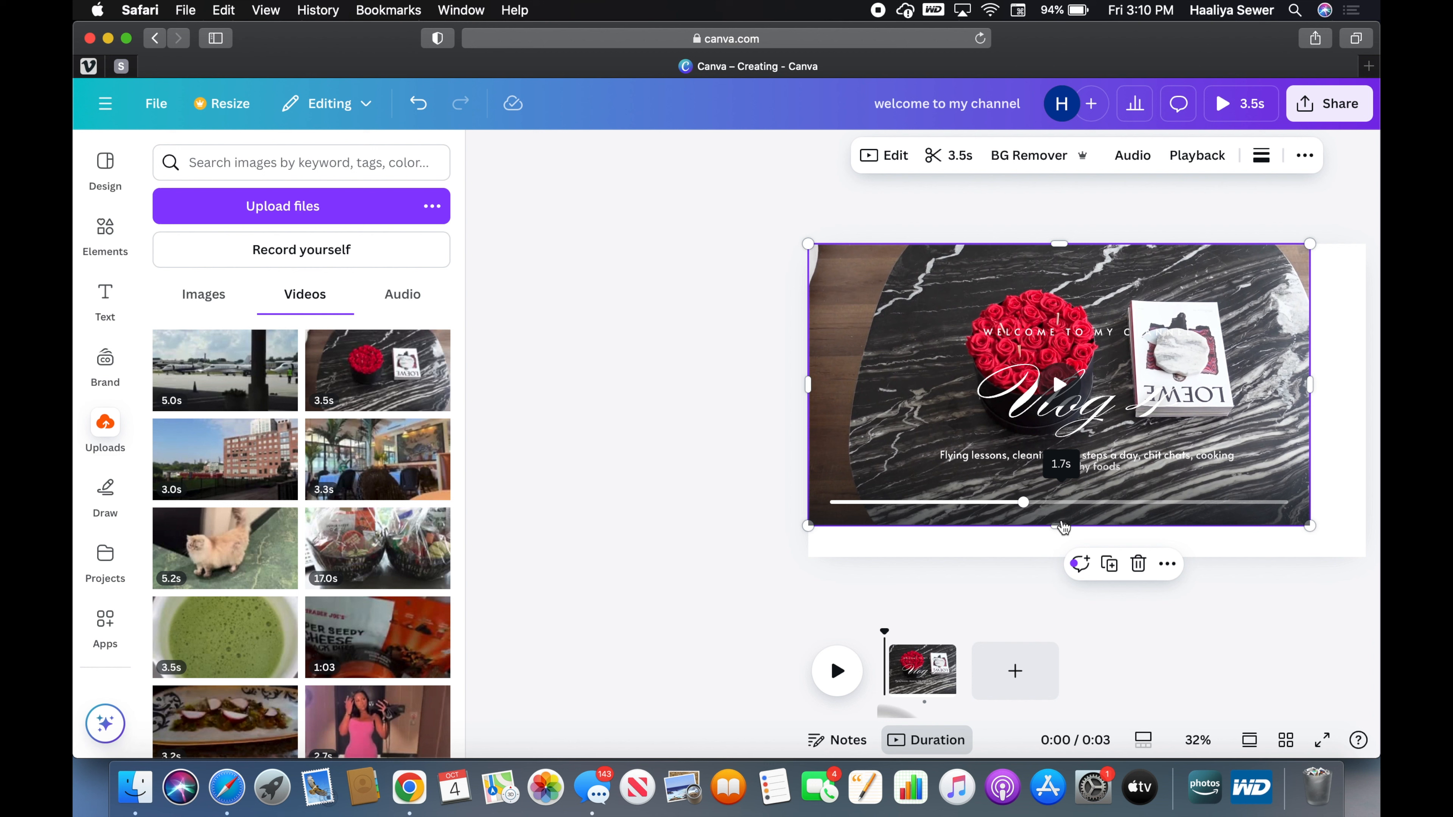
pyautogui.moveTo(1061, 528); pyautogui.dragTo(1062, 552)
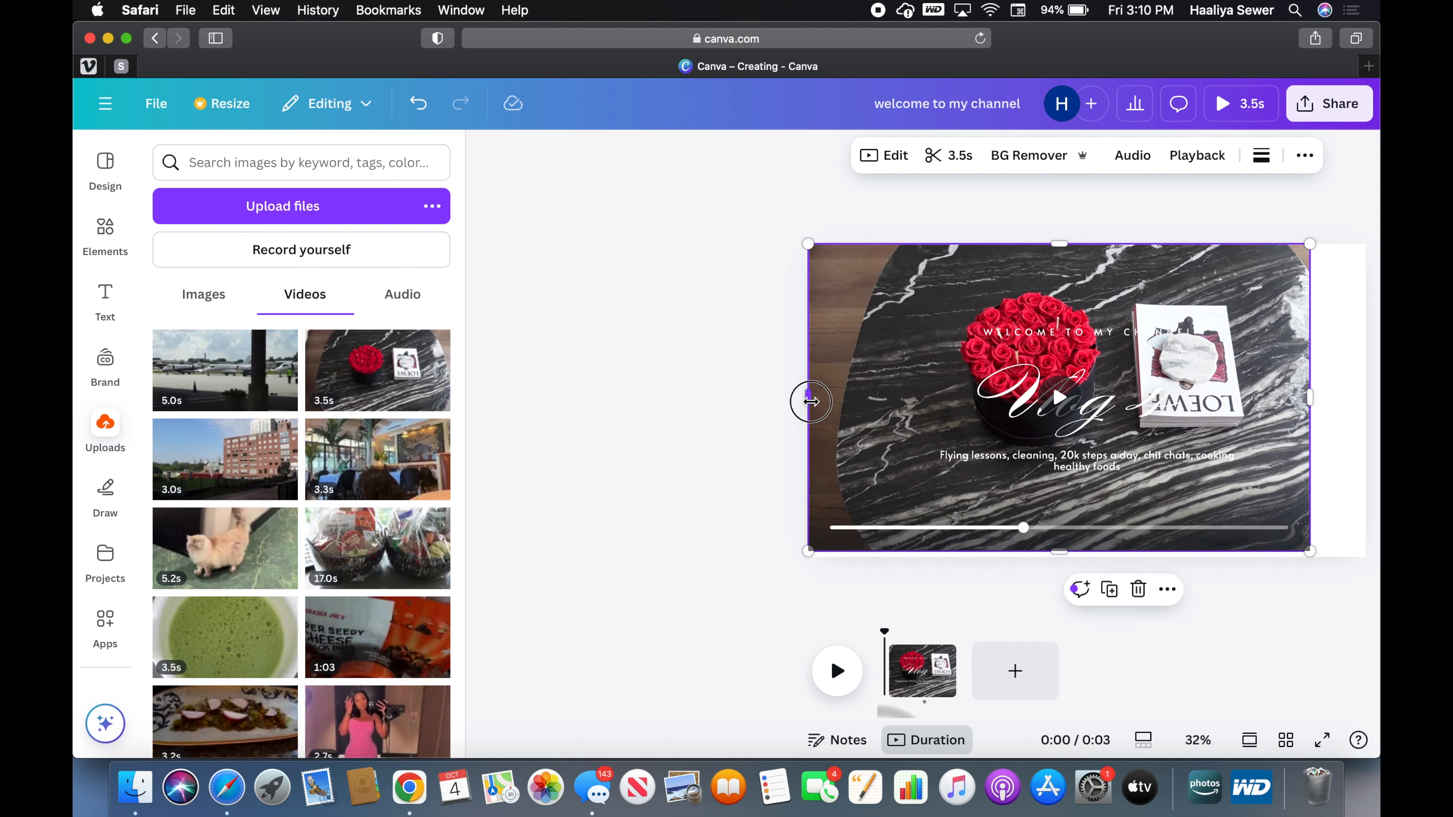
pyautogui.moveTo(810, 401); pyautogui.dragTo(809, 397)
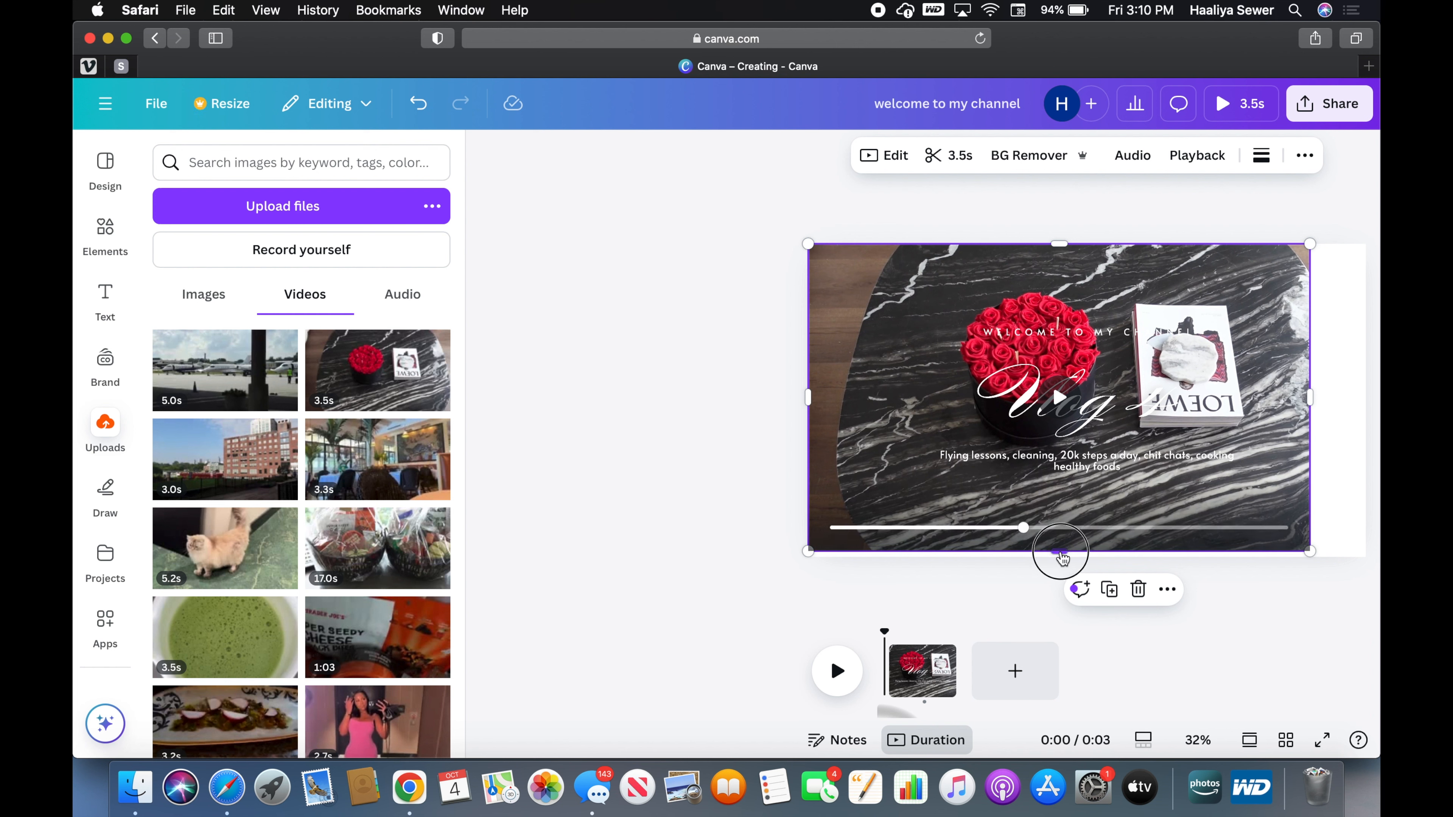
pyautogui.moveTo(1062, 558); pyautogui.dragTo(1061, 560)
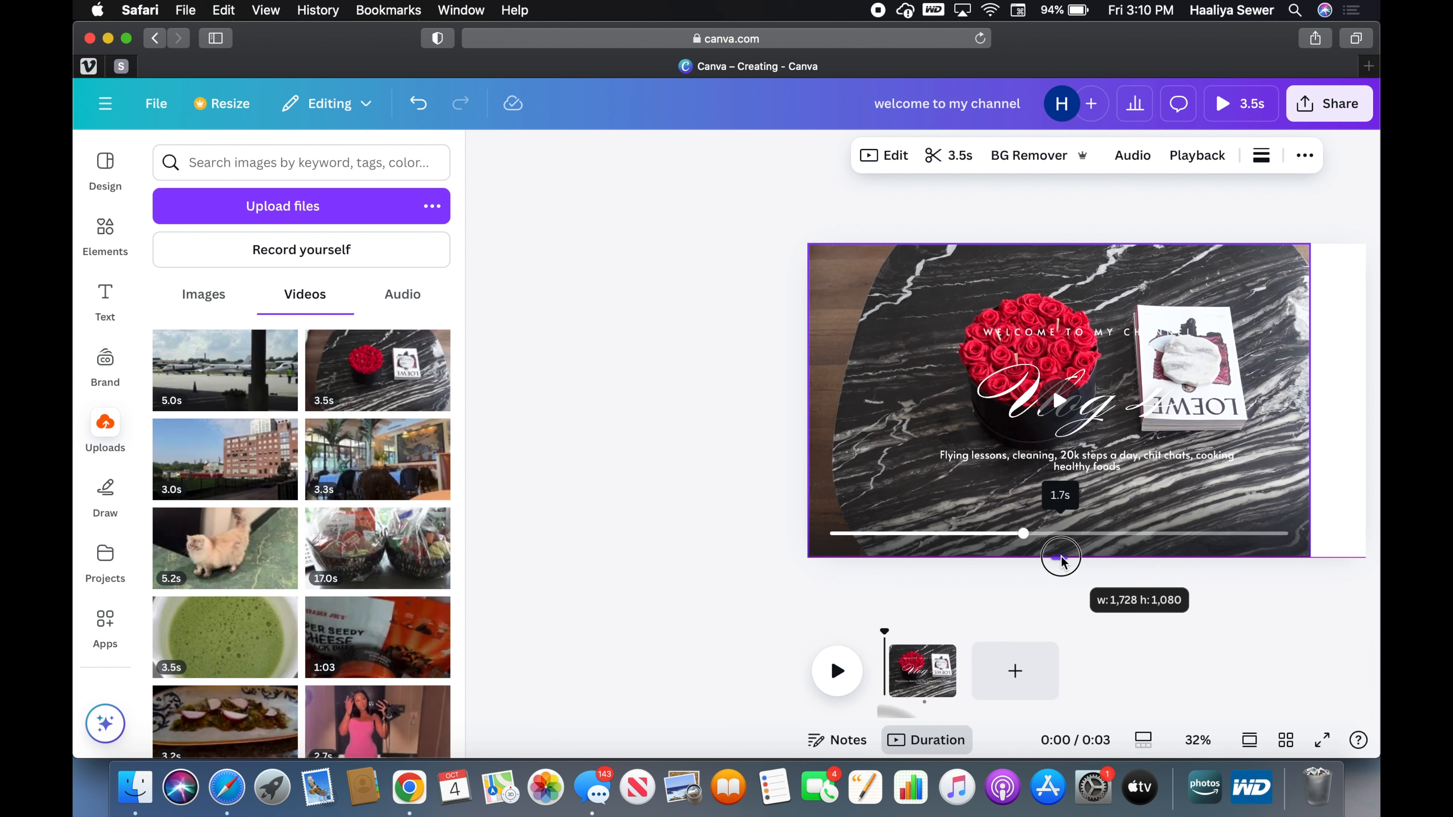
pyautogui.moveTo(1061, 561); pyautogui.dragTo(1061, 561)
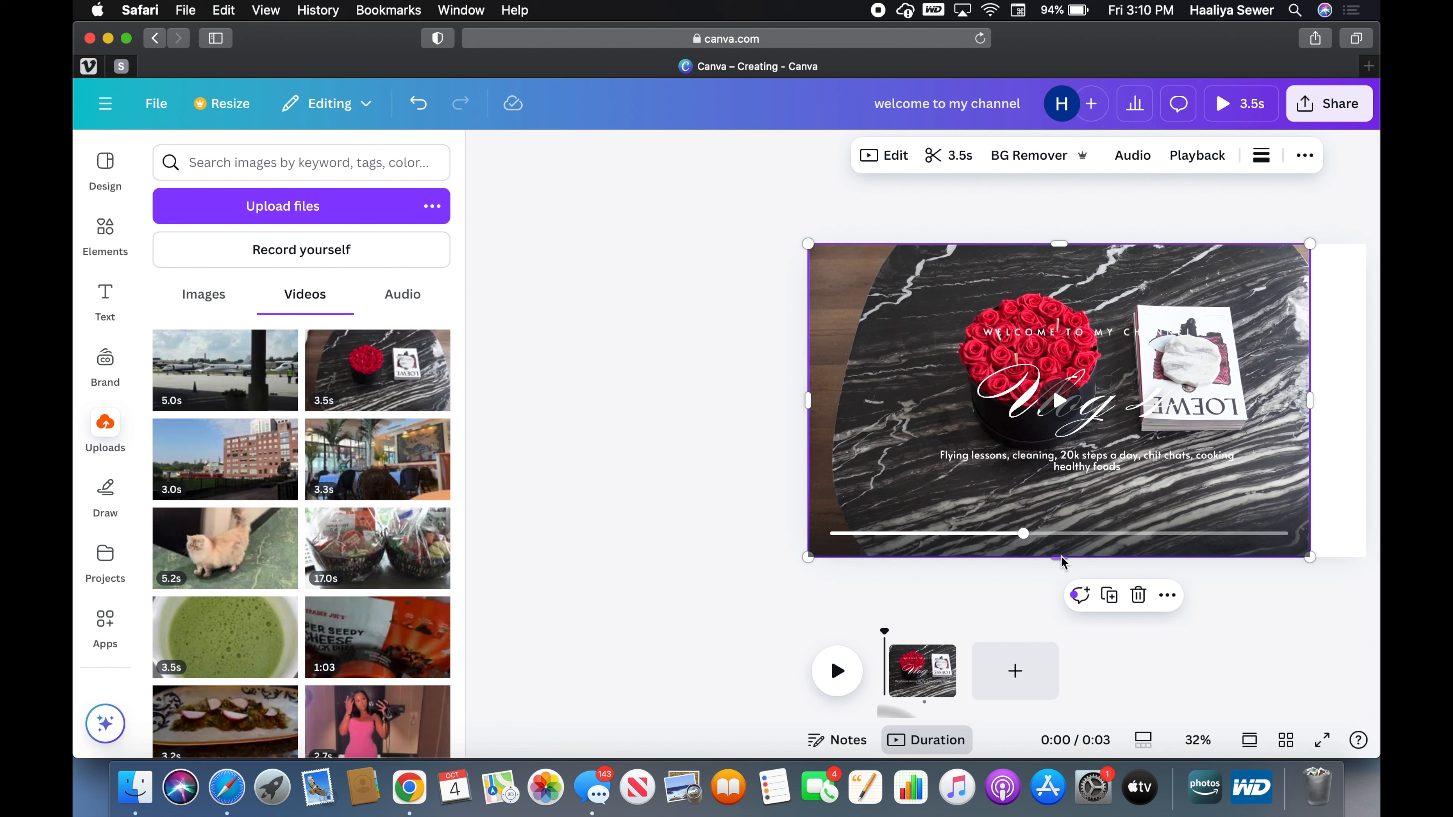
pyautogui.moveTo(1312, 403); pyautogui.dragTo(1366, 406)
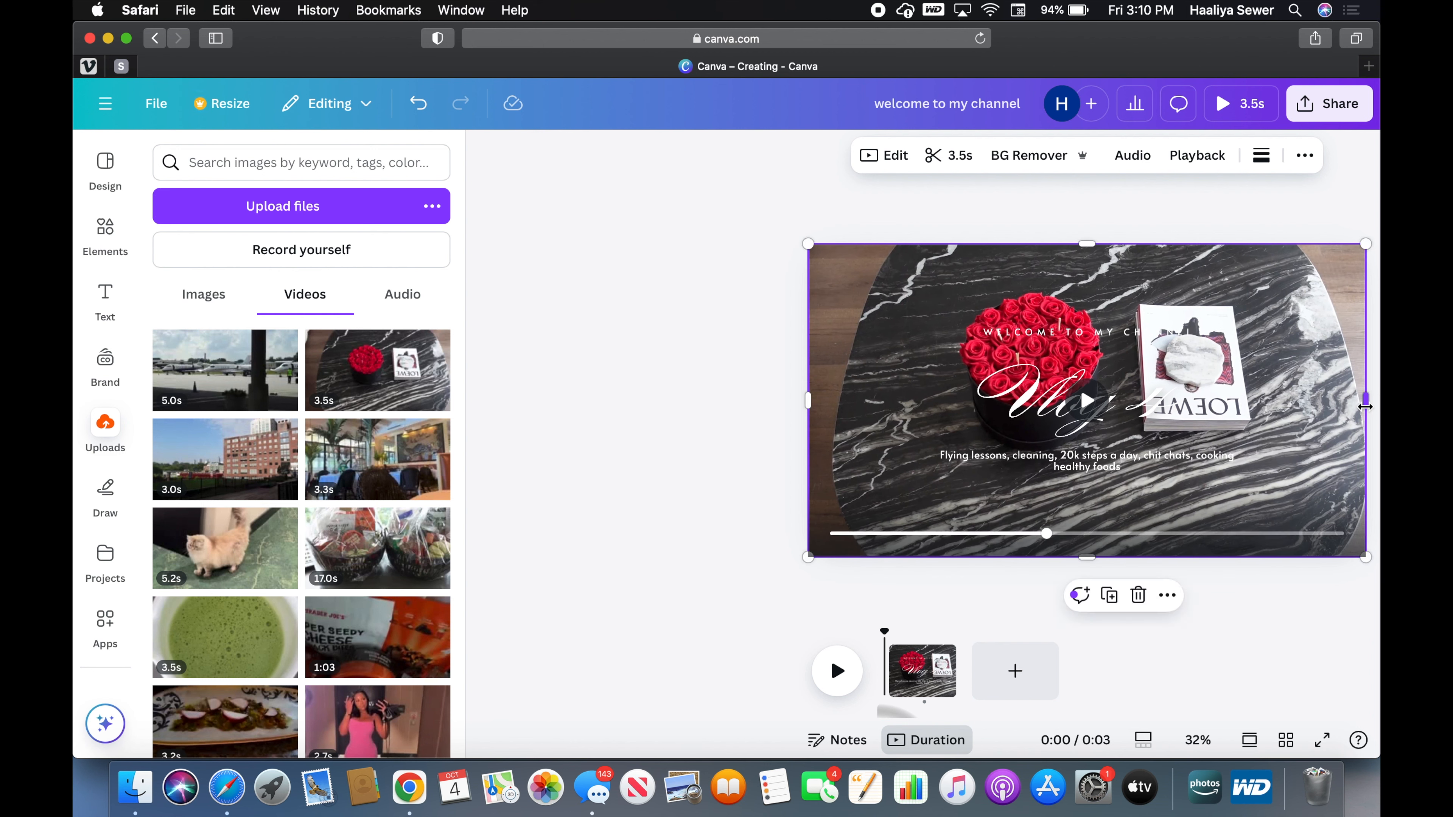
pyautogui.moveTo(808, 404); pyautogui.dragTo(795, 406)
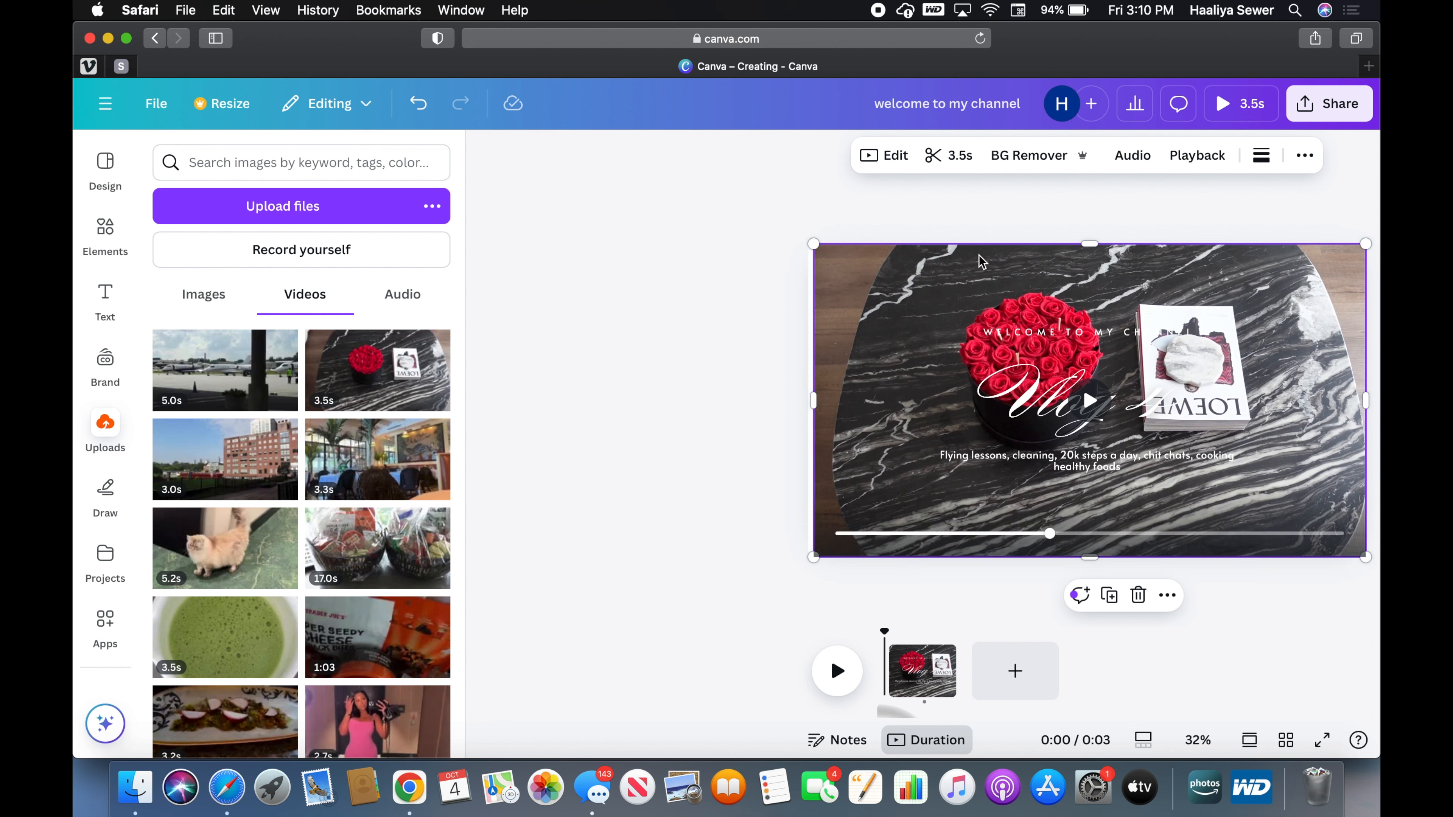
# Enlarge and reposition the roses clip so it covers the whole page, and briefly preview its playback.
pyautogui.moveTo(1086, 251); pyautogui.dragTo(1094, 181)
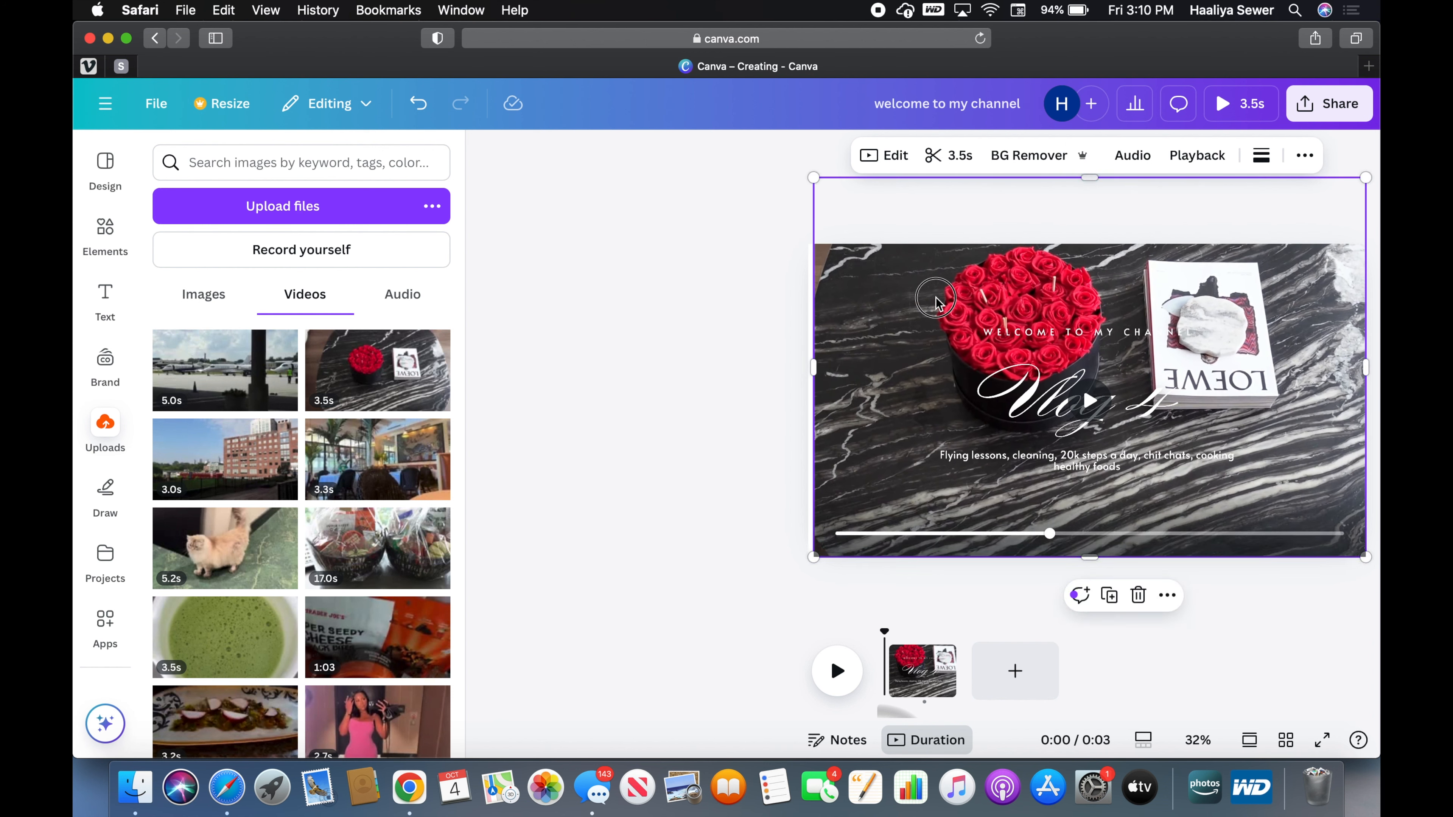
pyautogui.moveTo(926, 291); pyautogui.dragTo(917, 339)
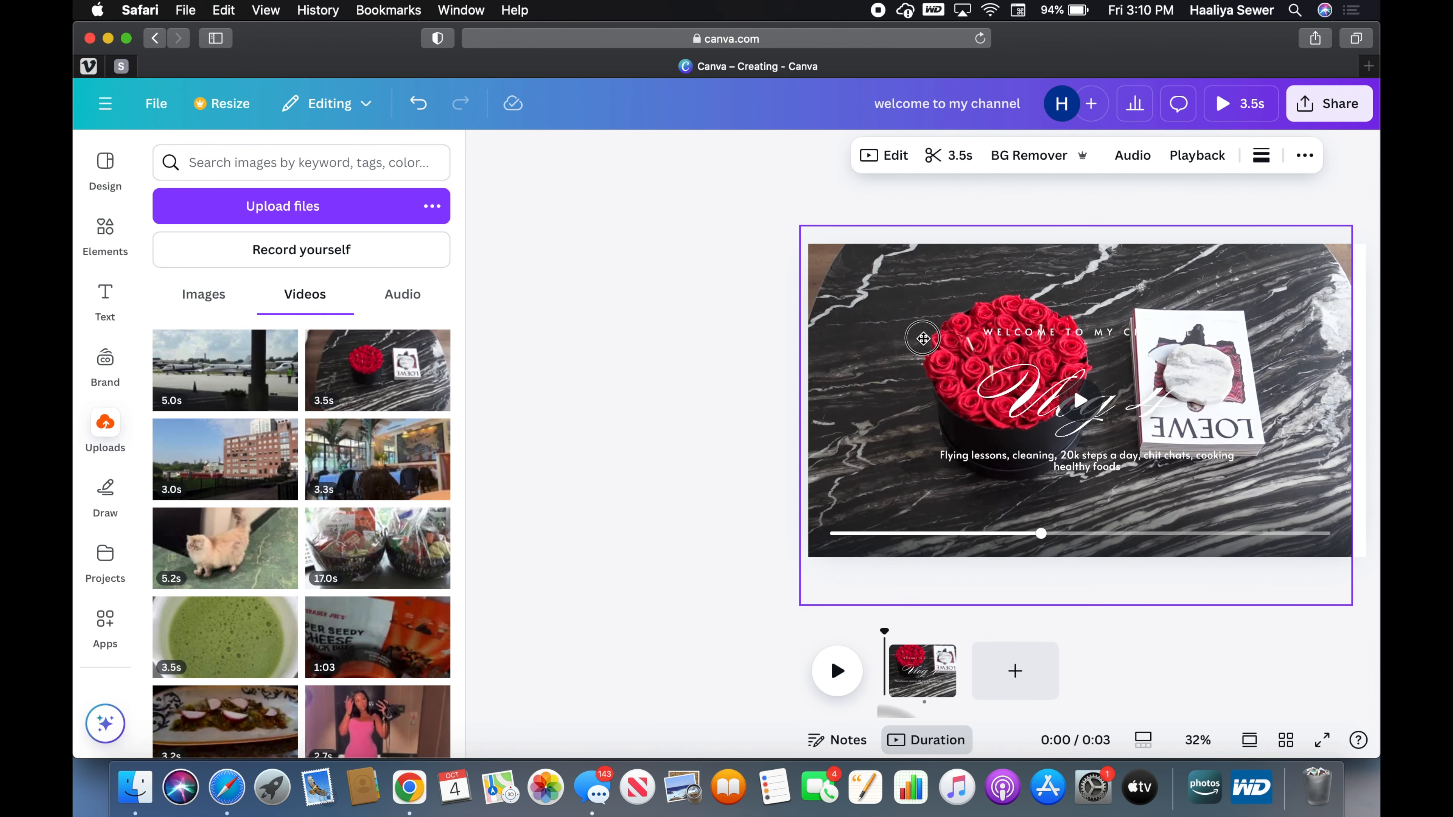
pyautogui.moveTo(801, 226); pyautogui.dragTo(766, 217)
pyautogui.moveTo(1351, 205); pyautogui.dragTo(1366, 192)
pyautogui.click(637, 501)
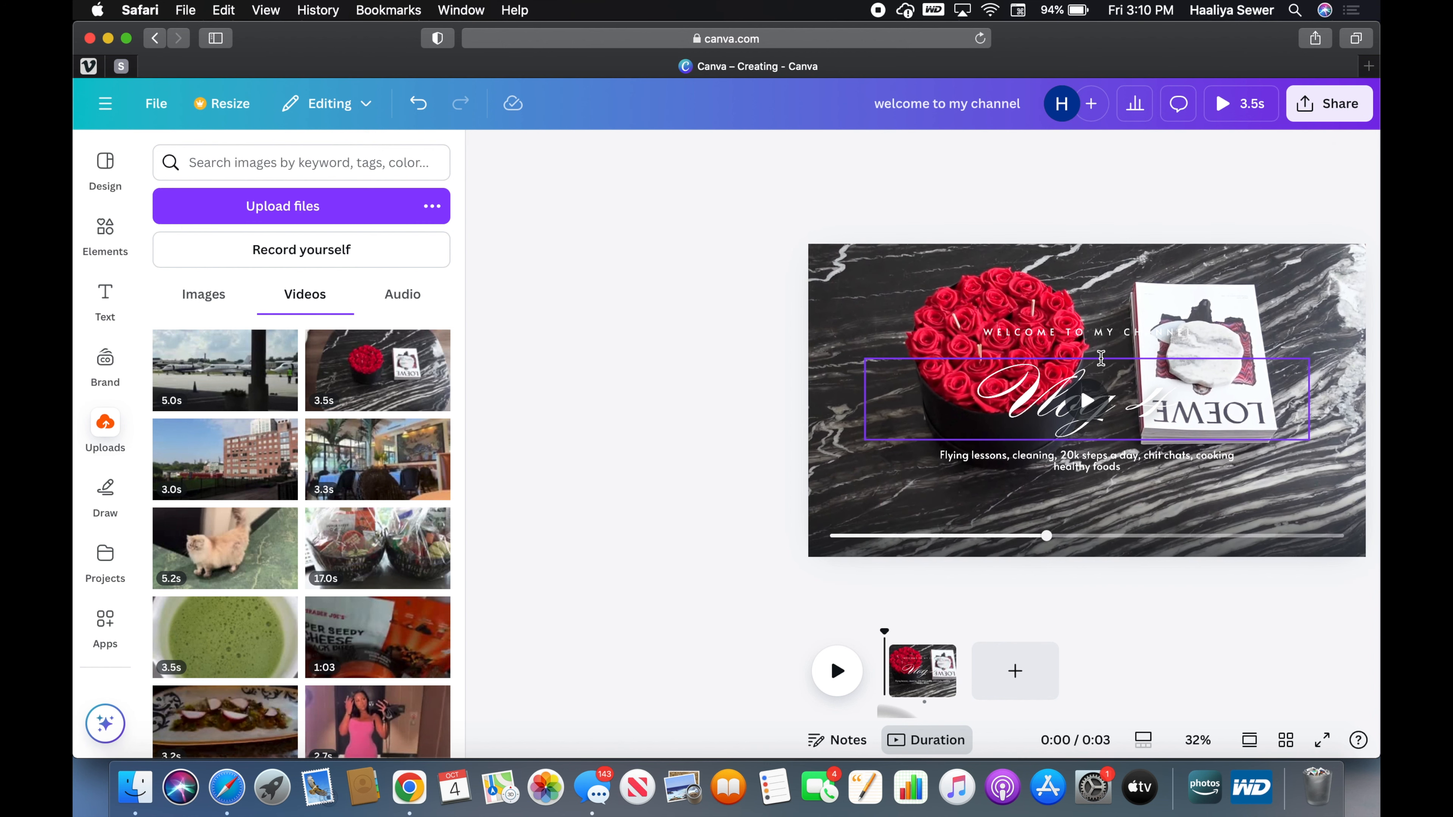
pyautogui.click(1084, 403)
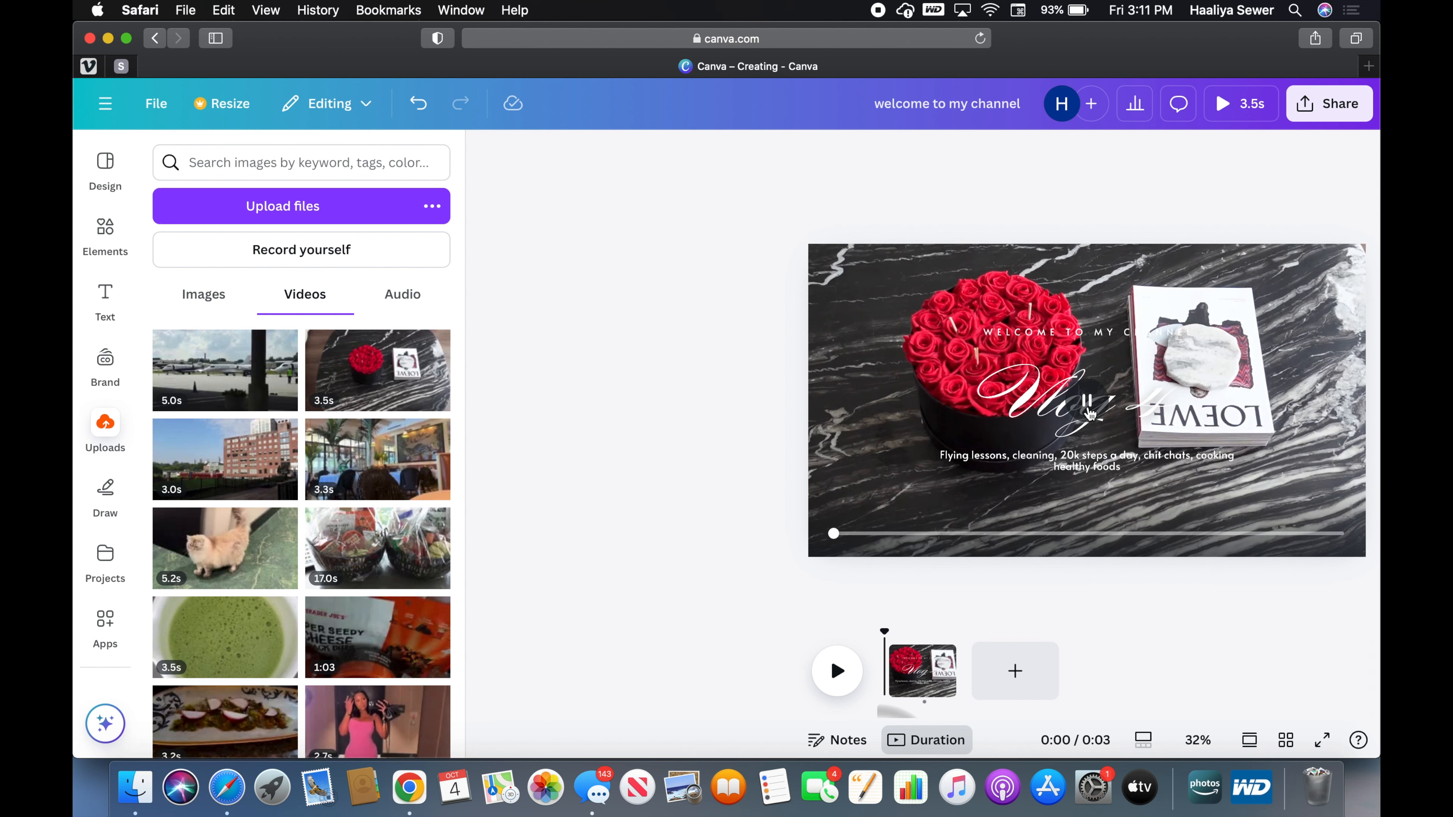
pyautogui.click(1089, 412)
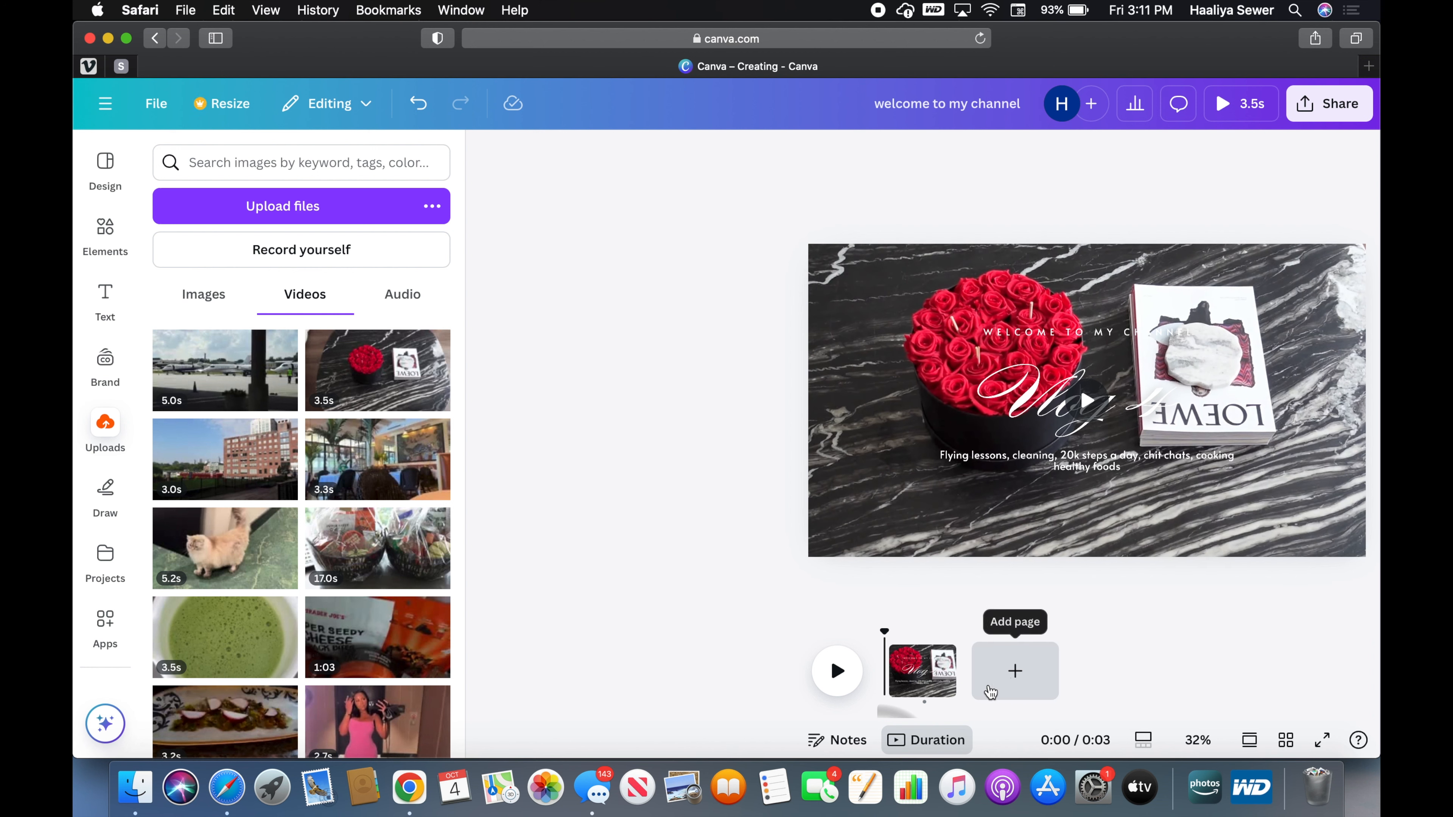
# Duplicate the page with the red roses clip to create a second page.
pyautogui.rightClick(936, 671)
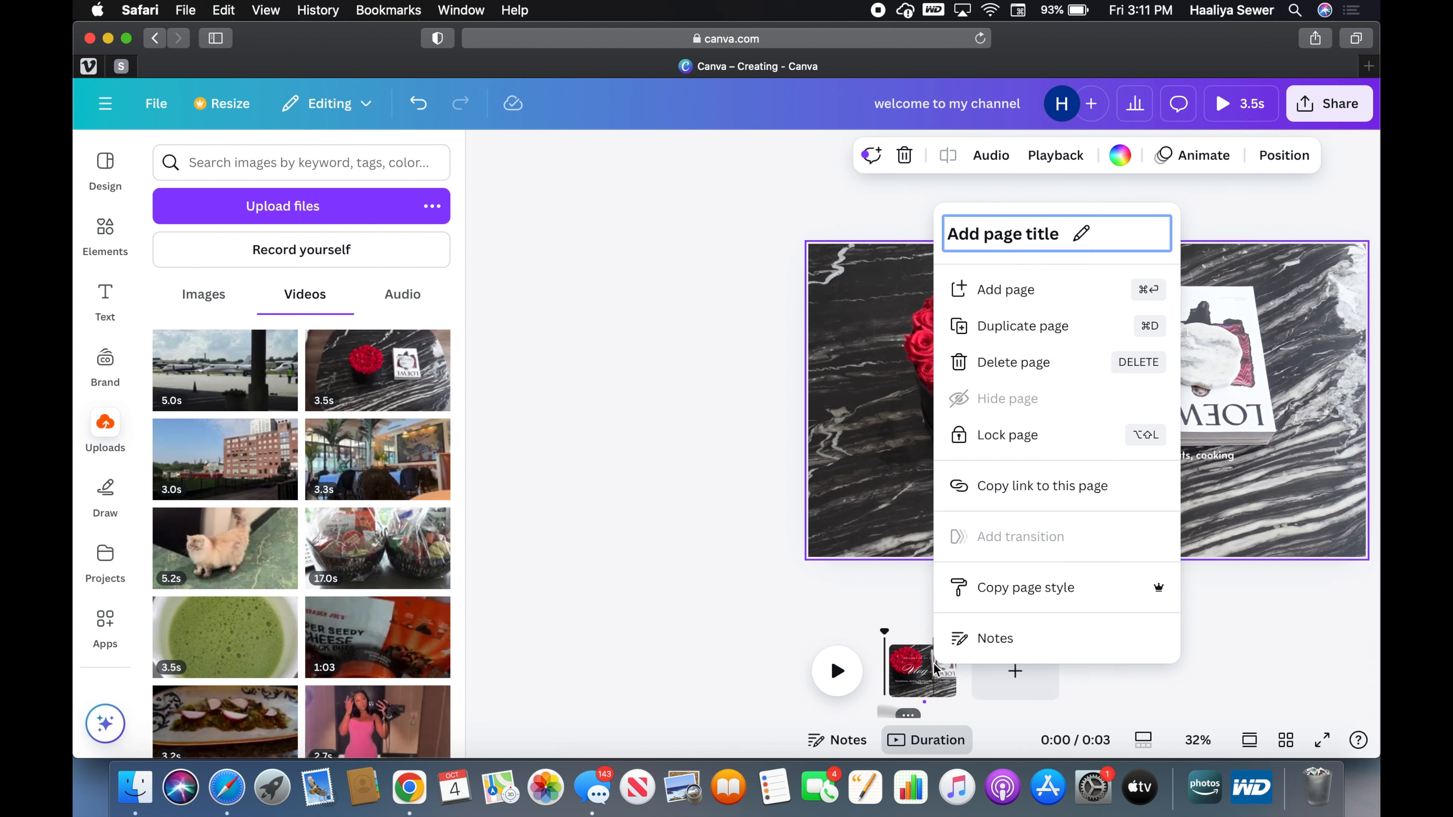
pyautogui.click(1033, 327)
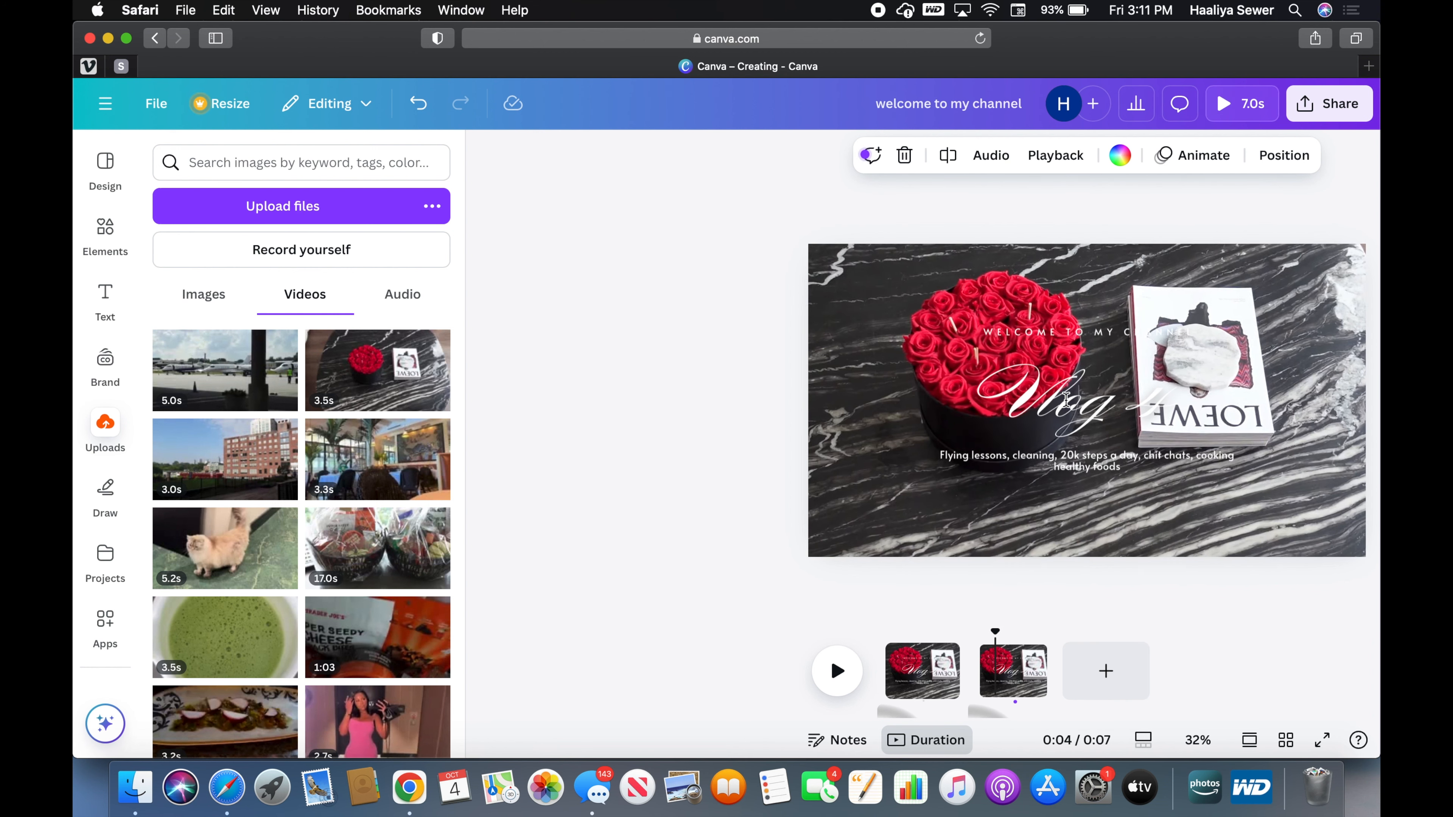
pyautogui.click(1065, 399)
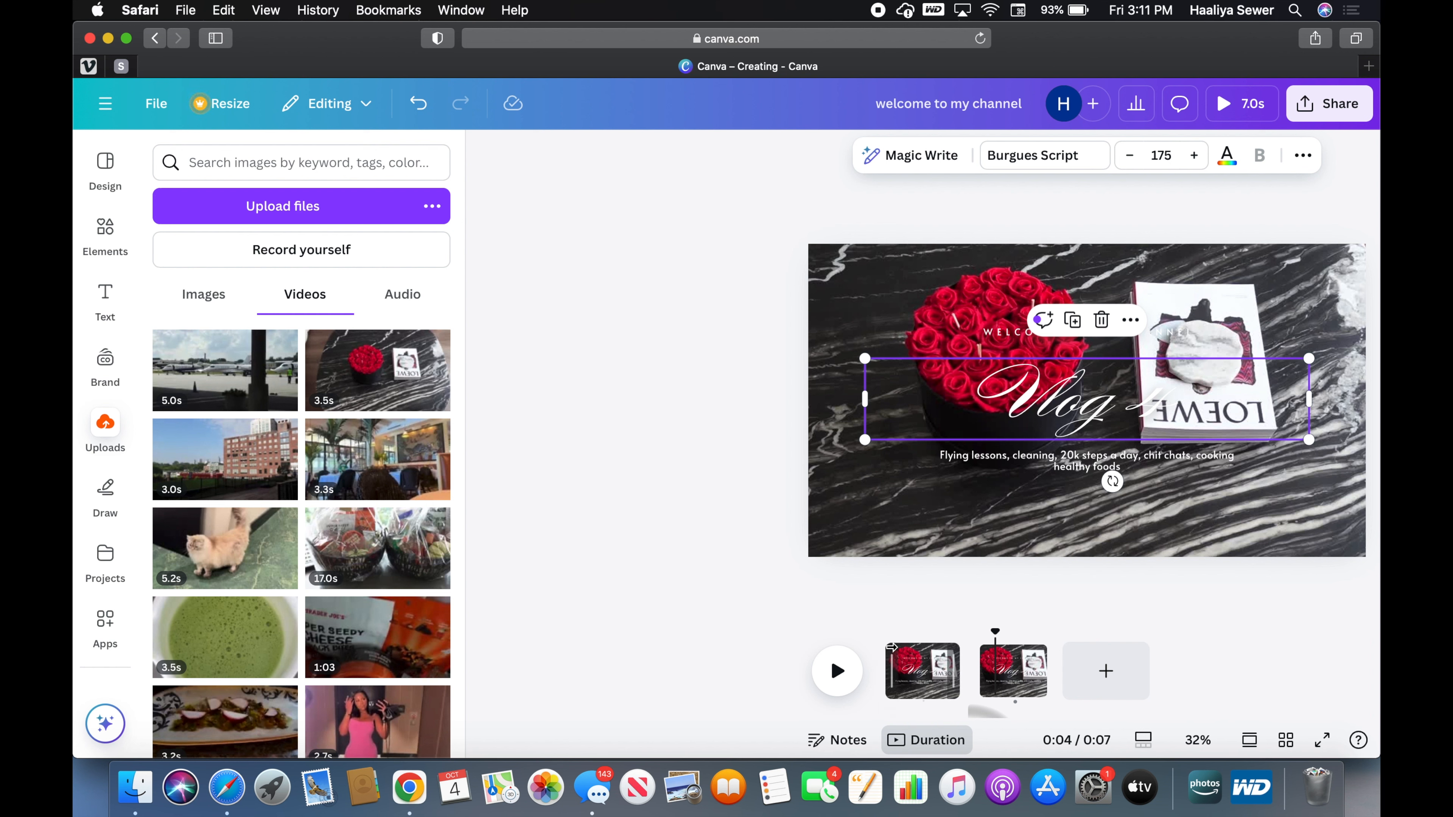
# Preview the two-page video in full screen from the start of page 1, and close the preview.
pyautogui.click(891, 648)
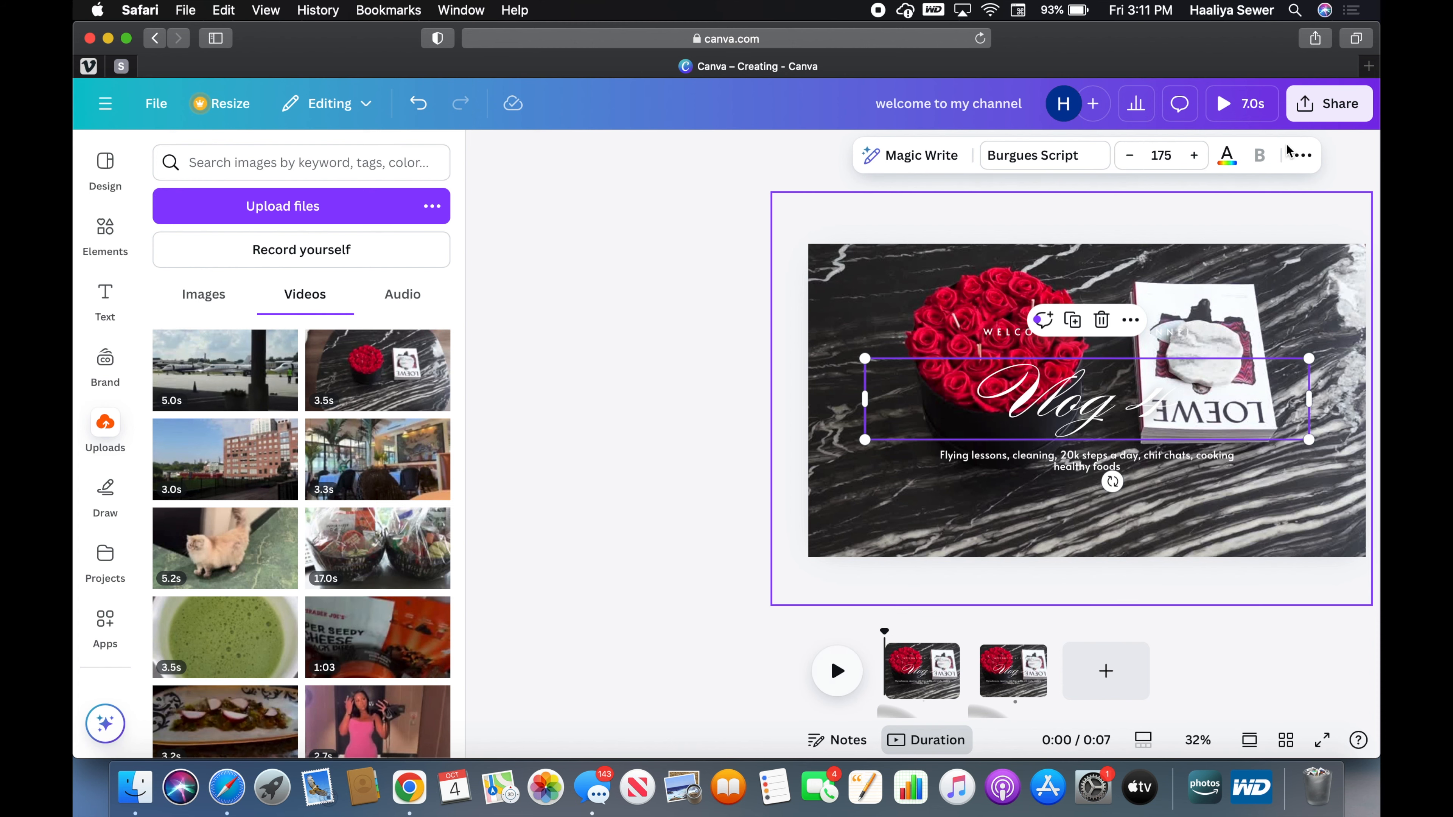
pyautogui.click(1225, 112)
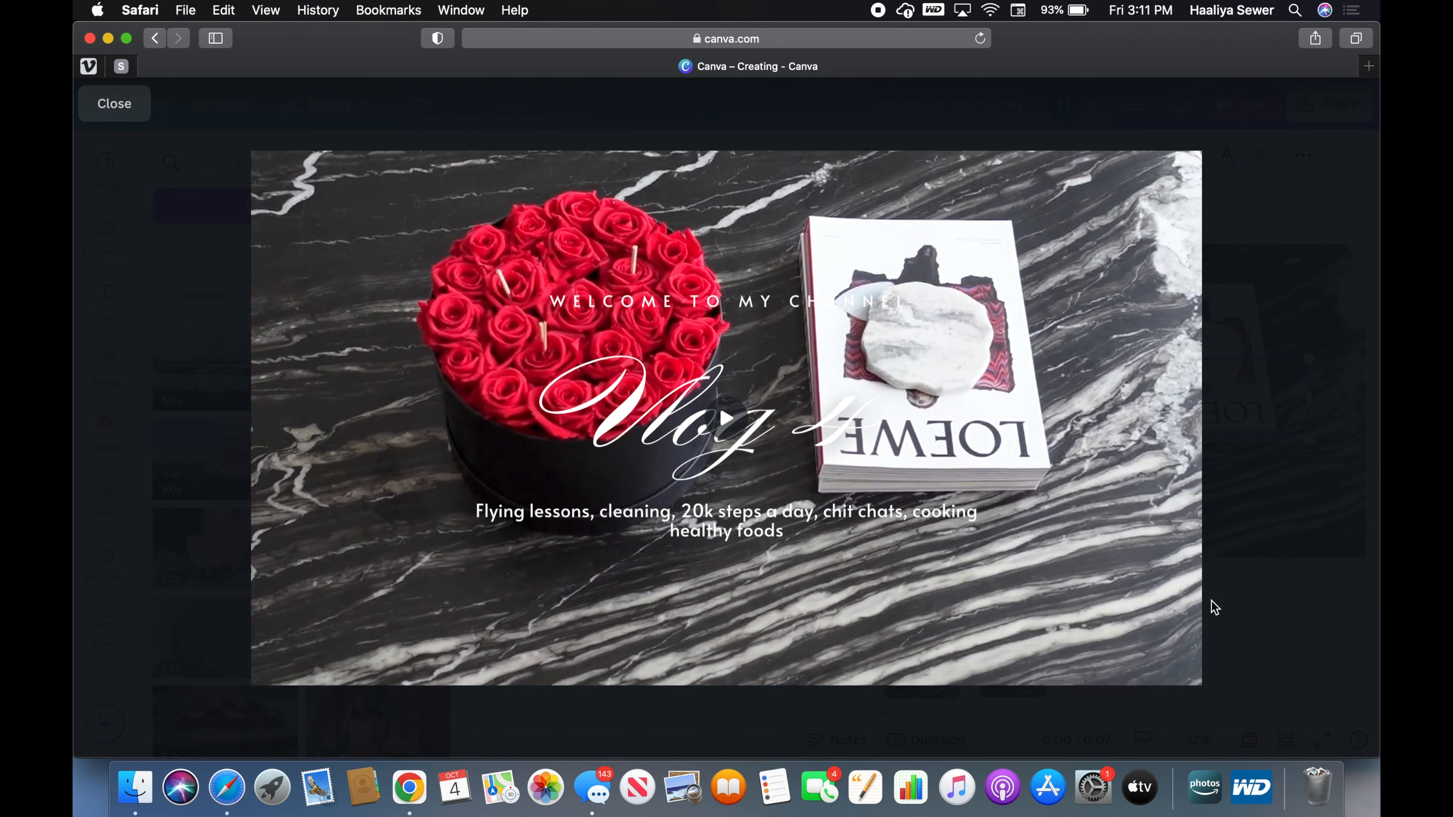
pyautogui.click(1169, 662)
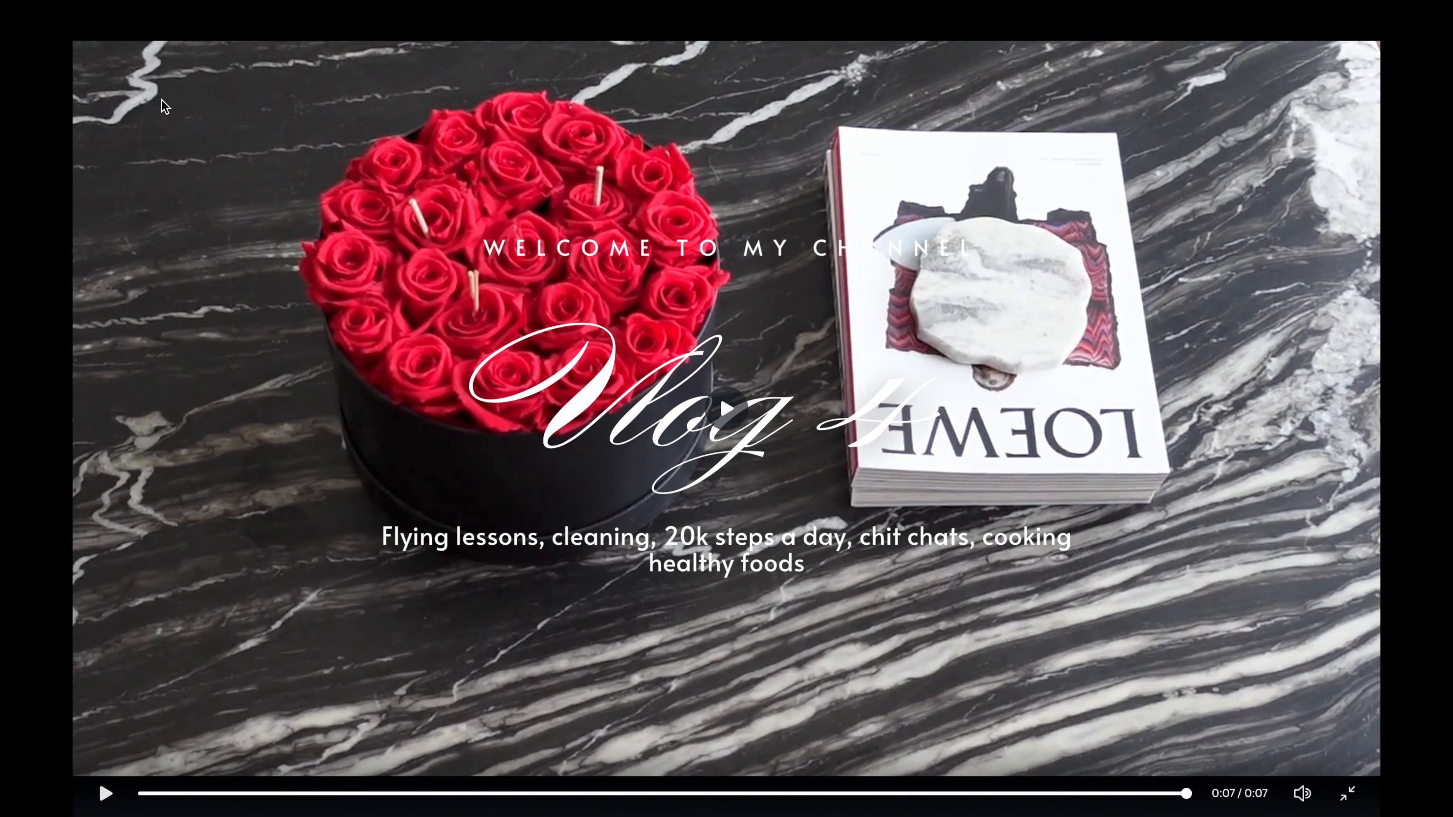
pyautogui.press('Escape')
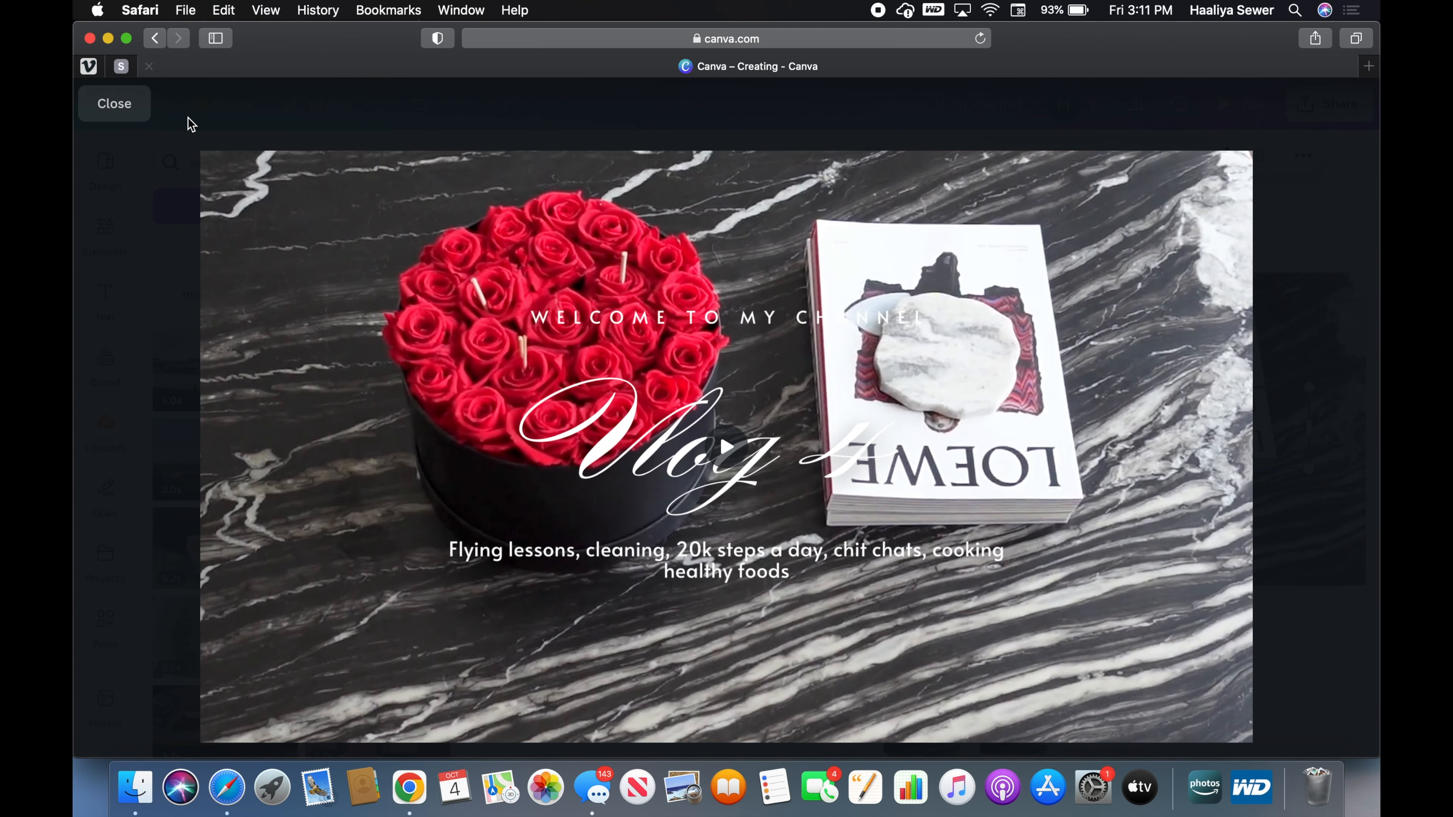
pyautogui.click(126, 108)
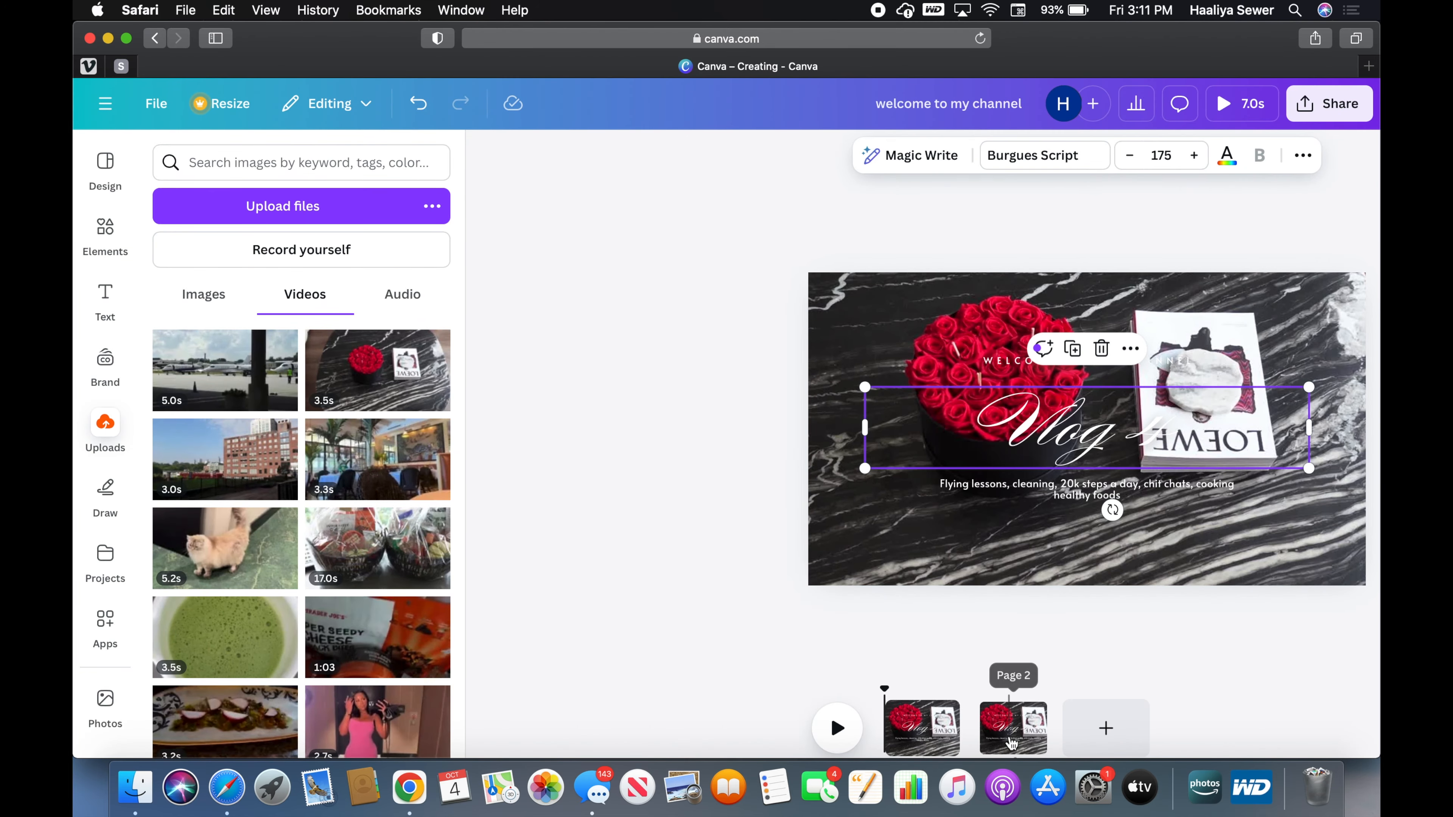
# Remove the Rise animation from the "WELCOME TO MY CHANNEL" text on page 2.
pyautogui.click(1012, 738)
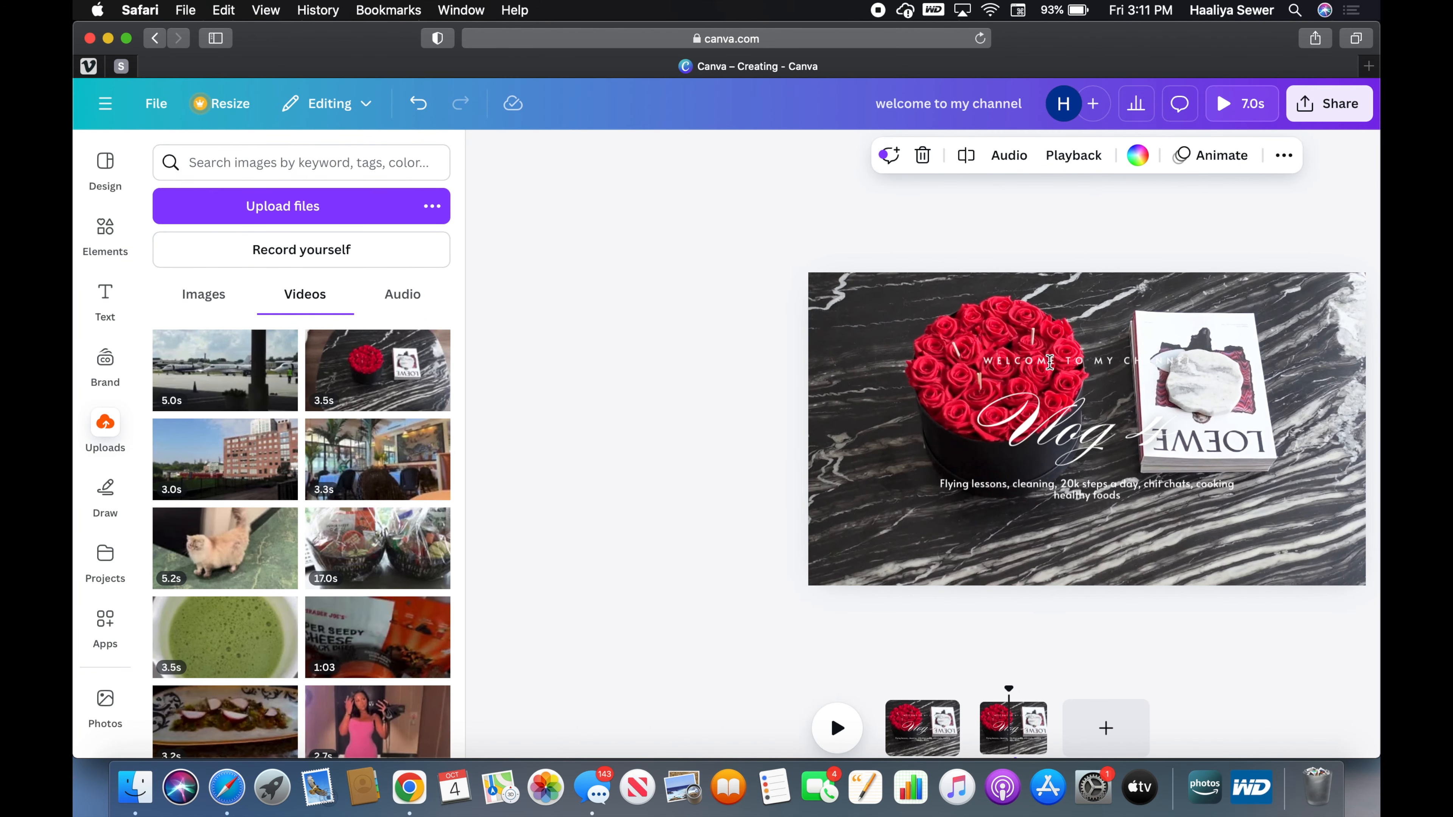
pyautogui.click(1050, 362)
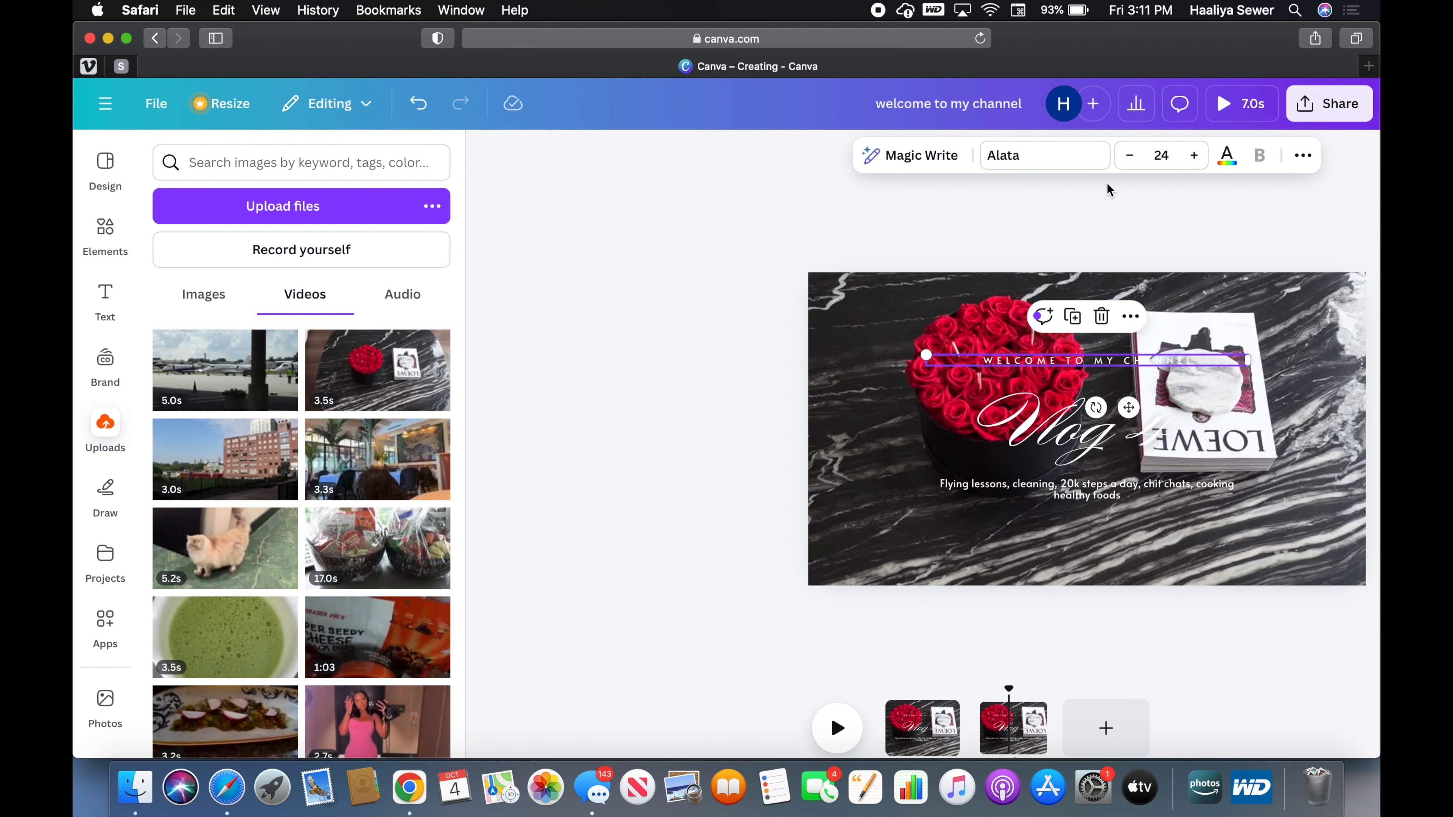
pyautogui.click(1302, 160)
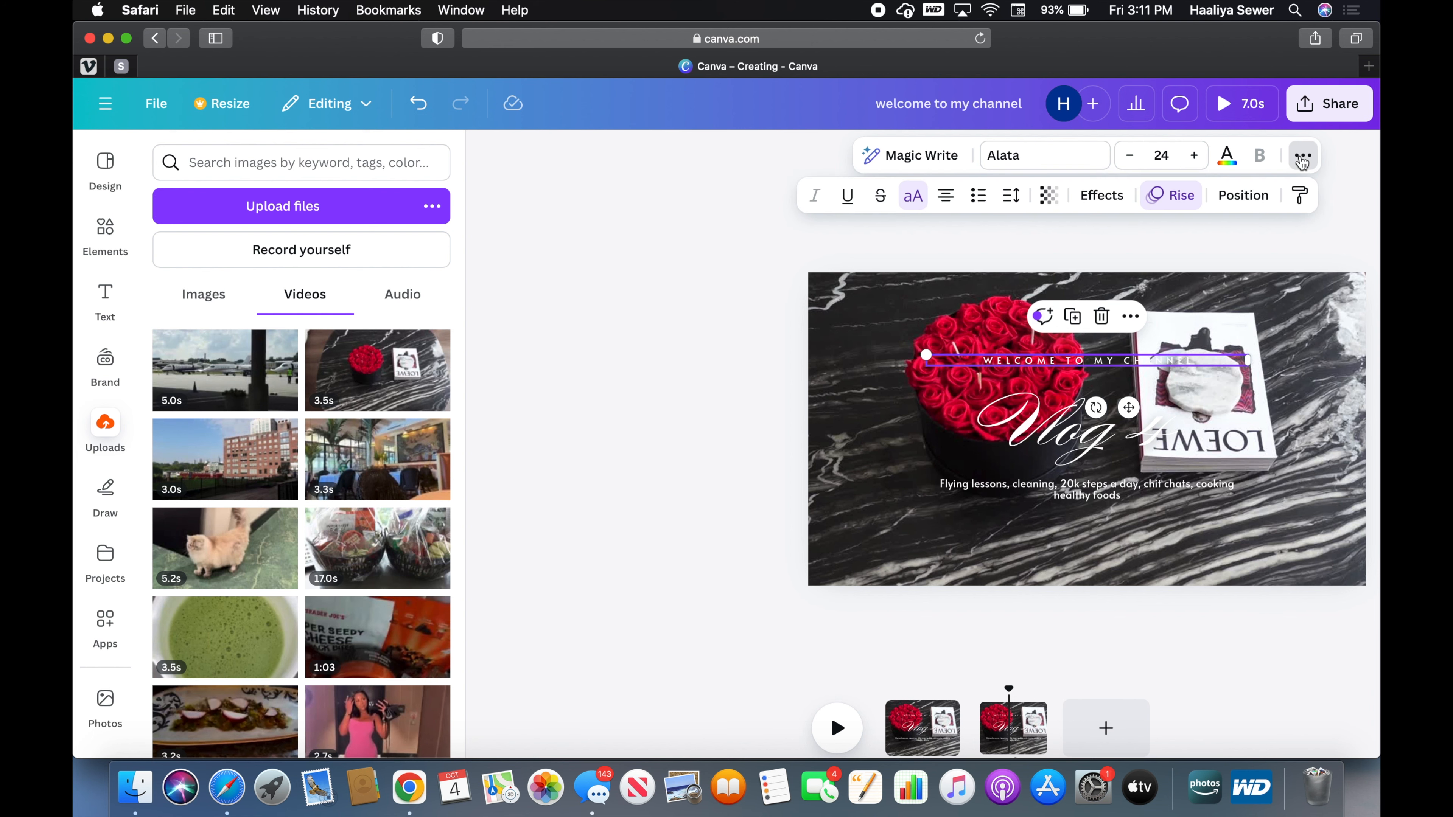
pyautogui.click(1170, 197)
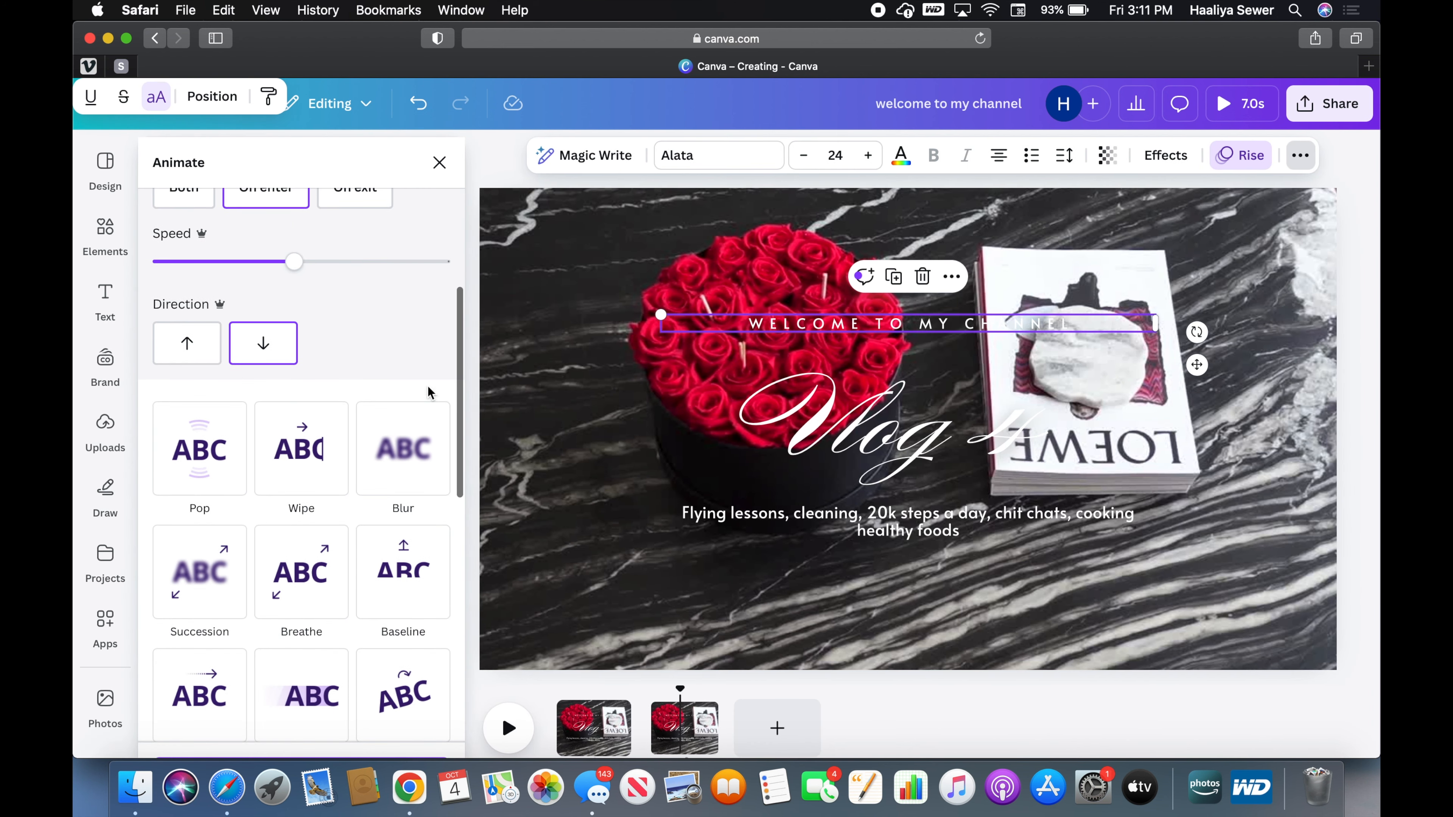
pyautogui.scroll(-5, 406, 419)
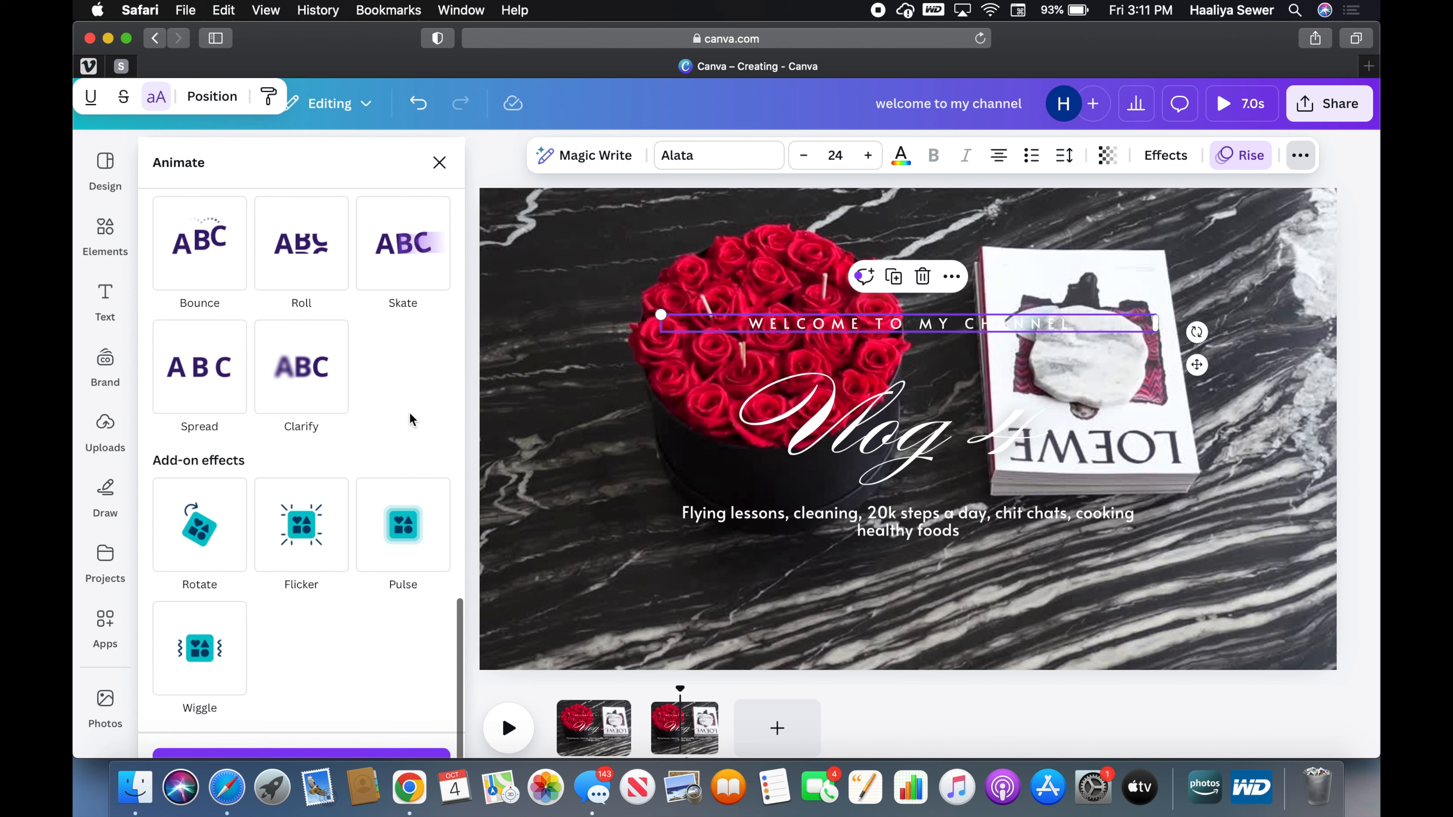
pyautogui.scroll(-2, 414, 666)
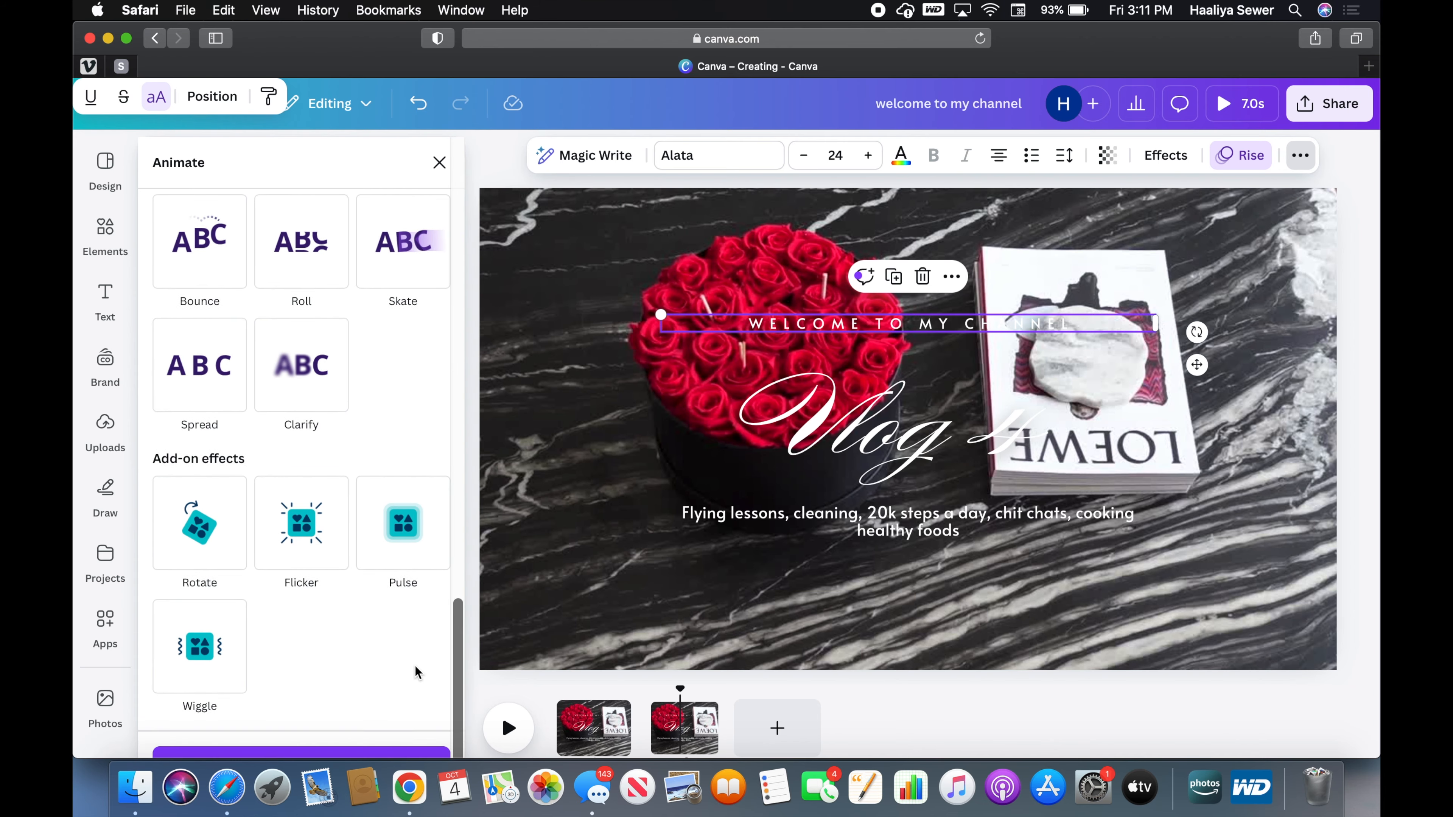
pyautogui.click(128, 37)
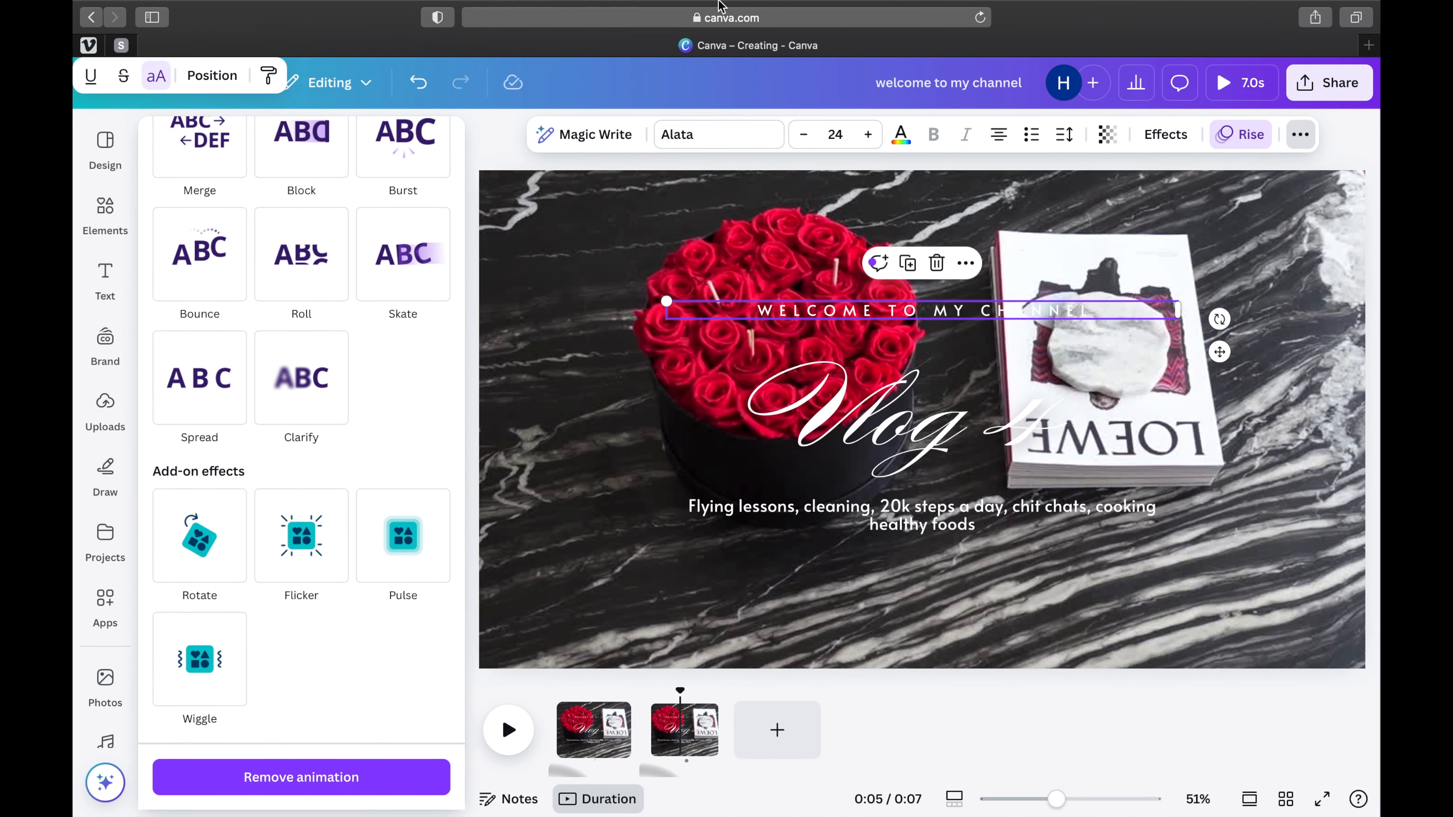
pyautogui.click(364, 778)
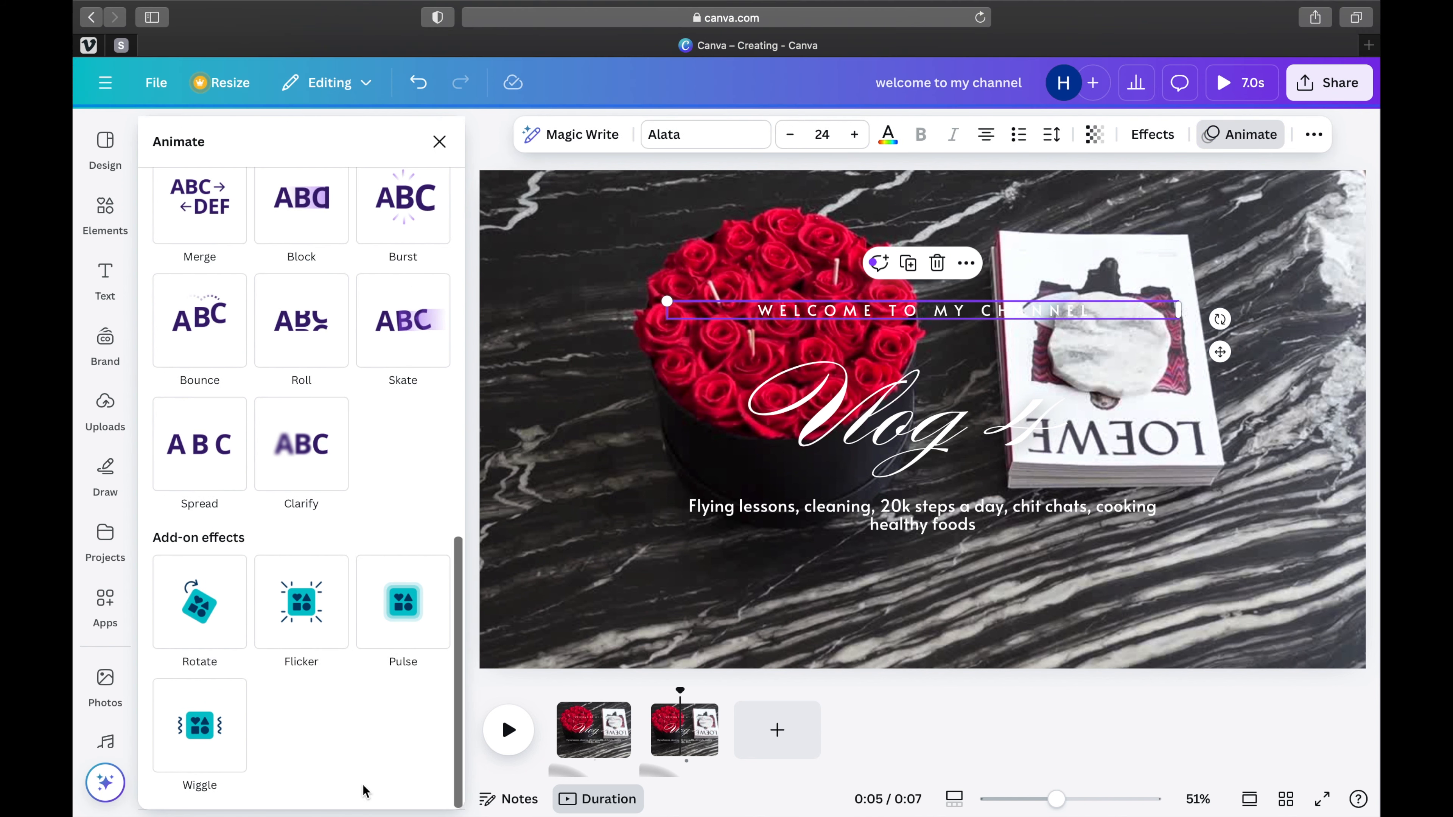
# Remove the Rise animation from the "Vlog 4" title and the description text below it on page 2.
pyautogui.press('super+z')
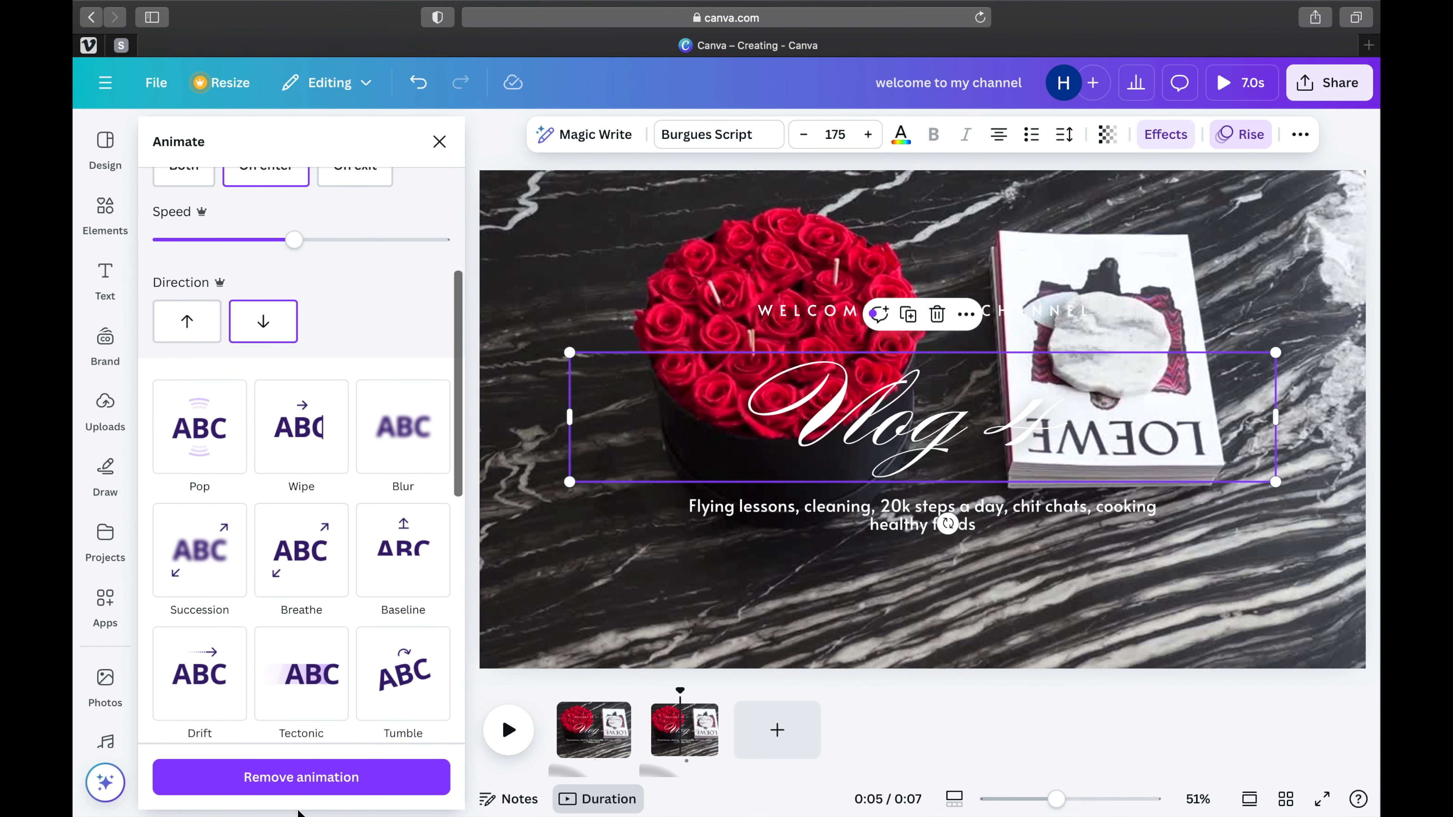
pyautogui.click(391, 789)
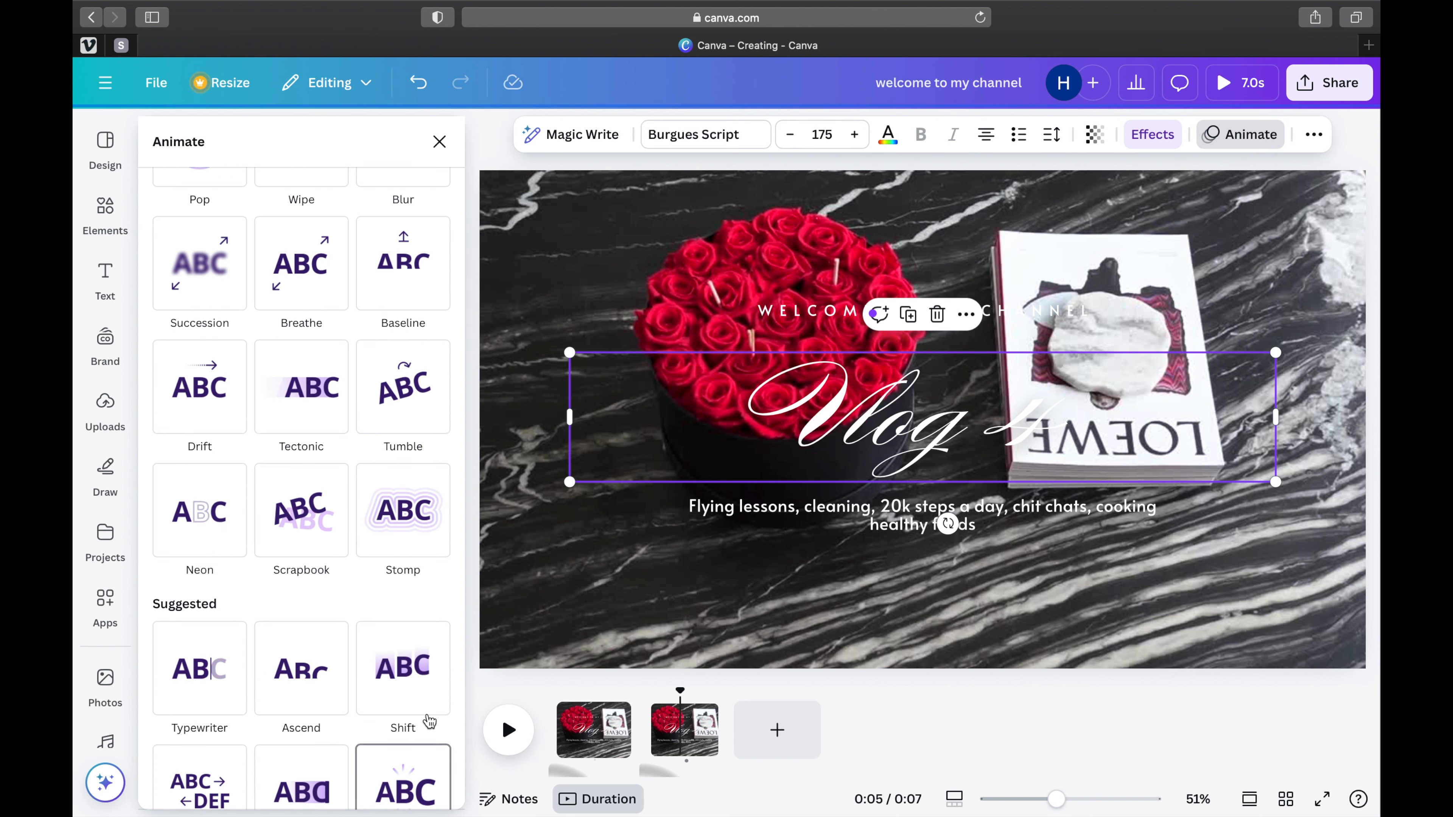
pyautogui.click(880, 520)
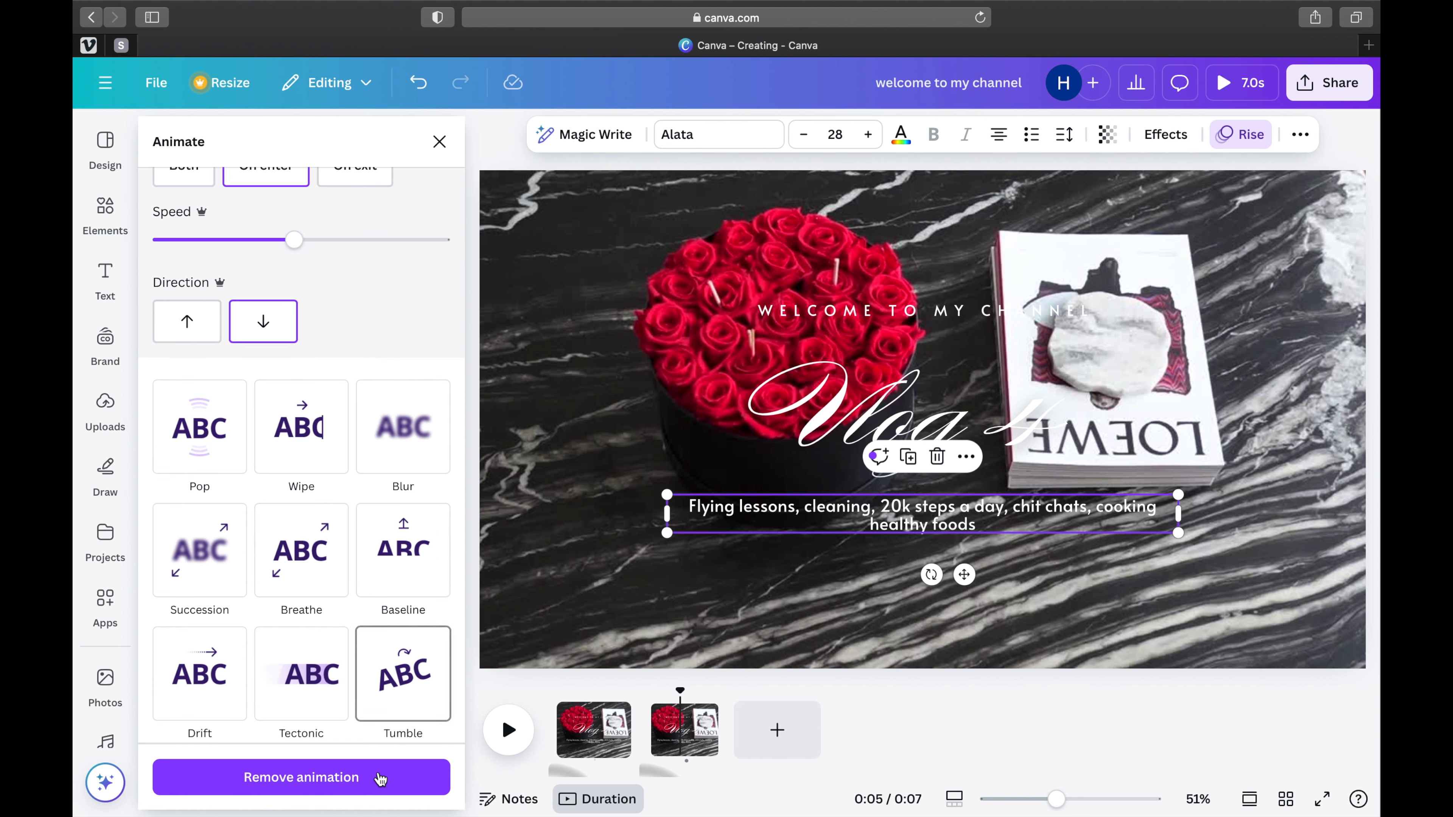
pyautogui.click(362, 786)
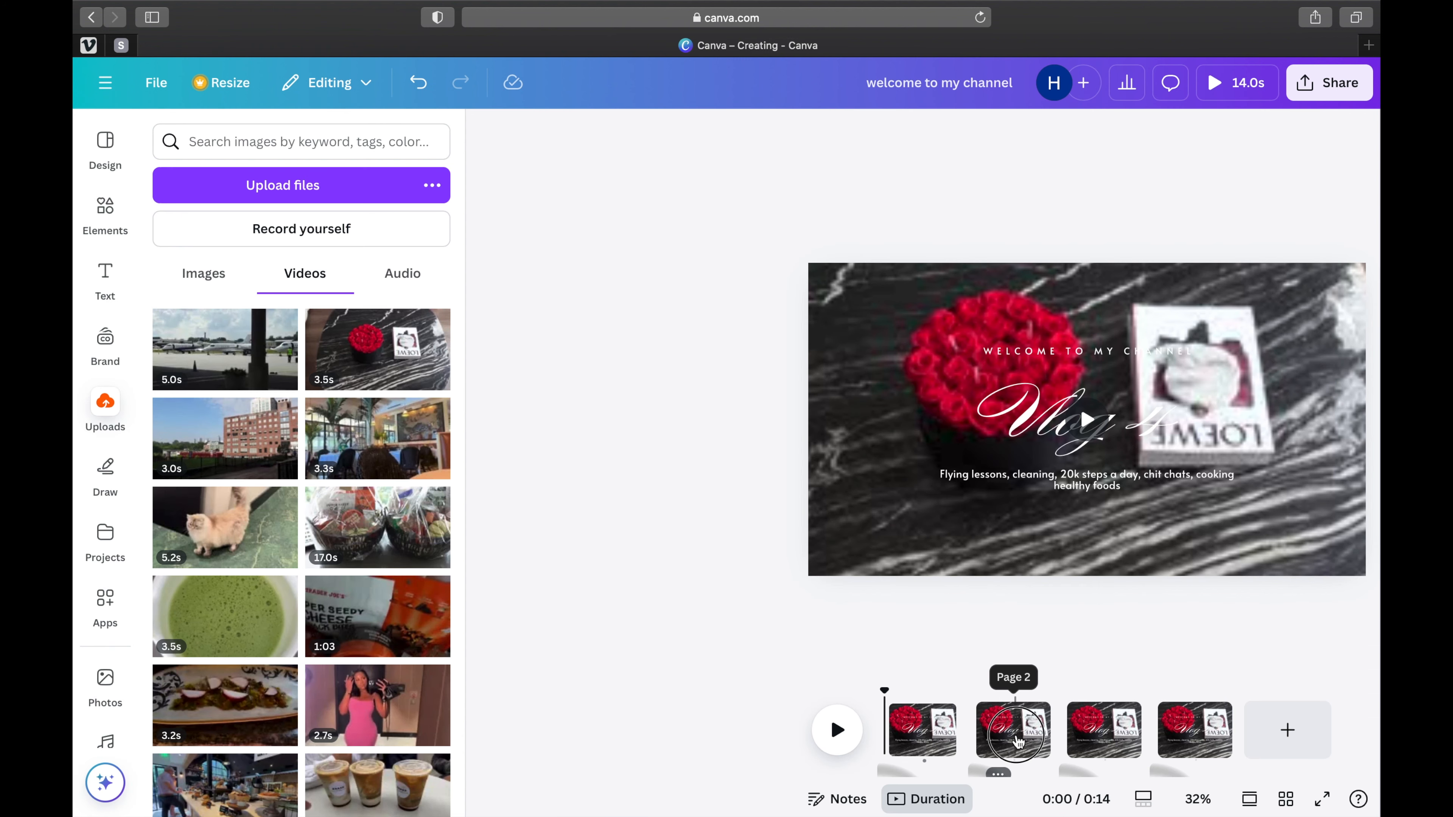
# Play the video from page 2 into page 3 to check the text without animation, and return to page 1.
pyautogui.click(1017, 742)
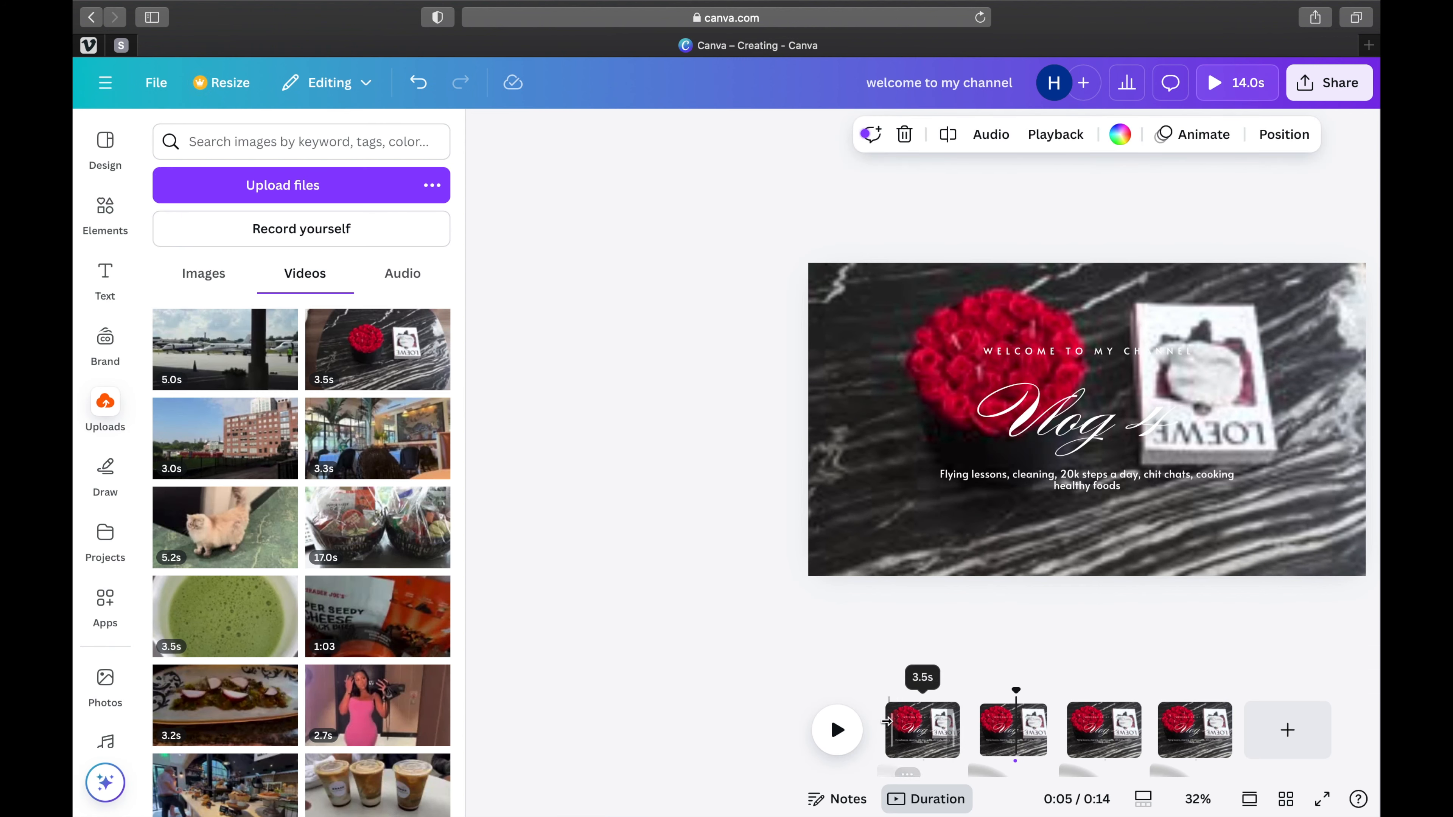
pyautogui.click(836, 738)
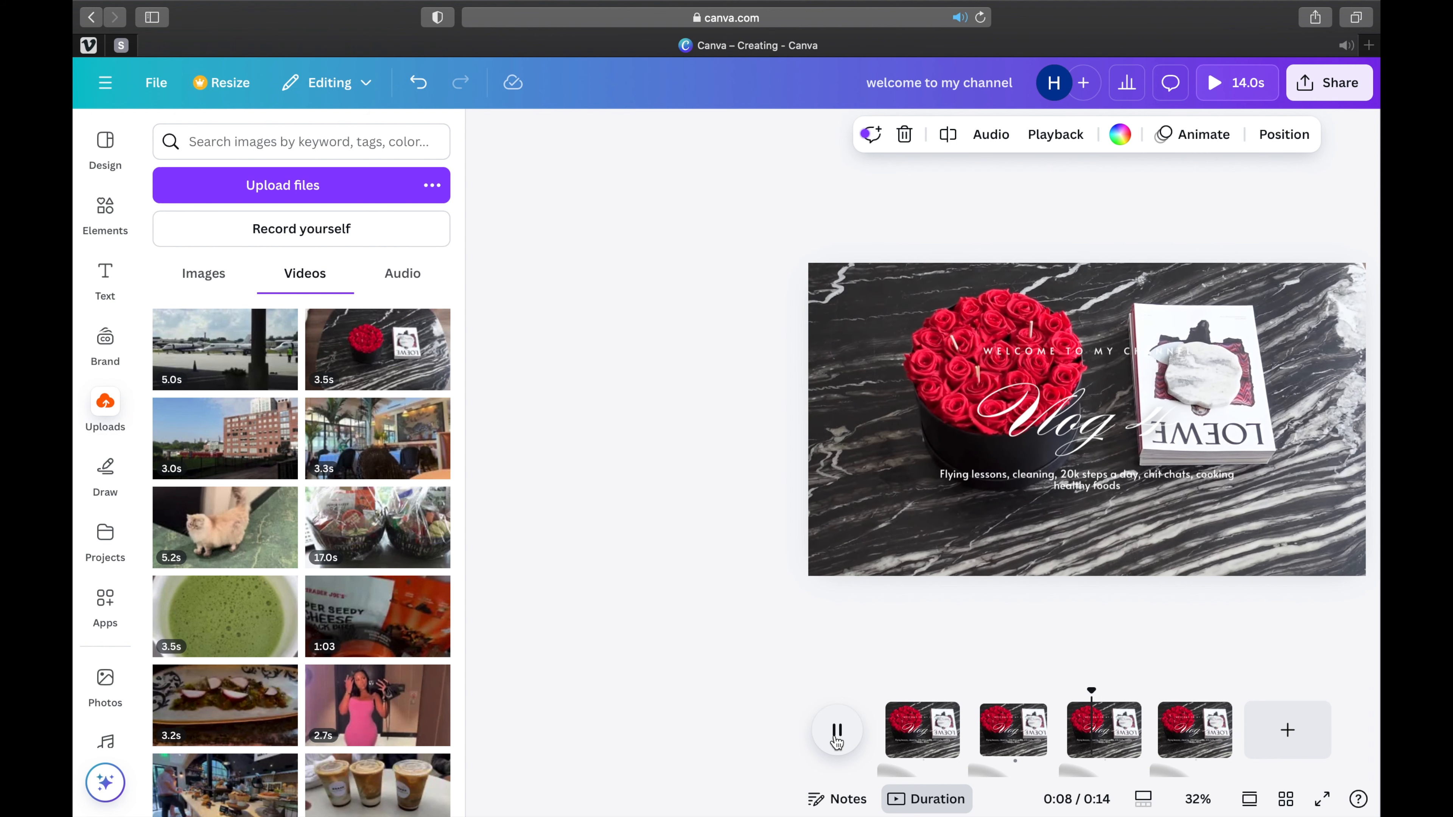
pyautogui.click(836, 738)
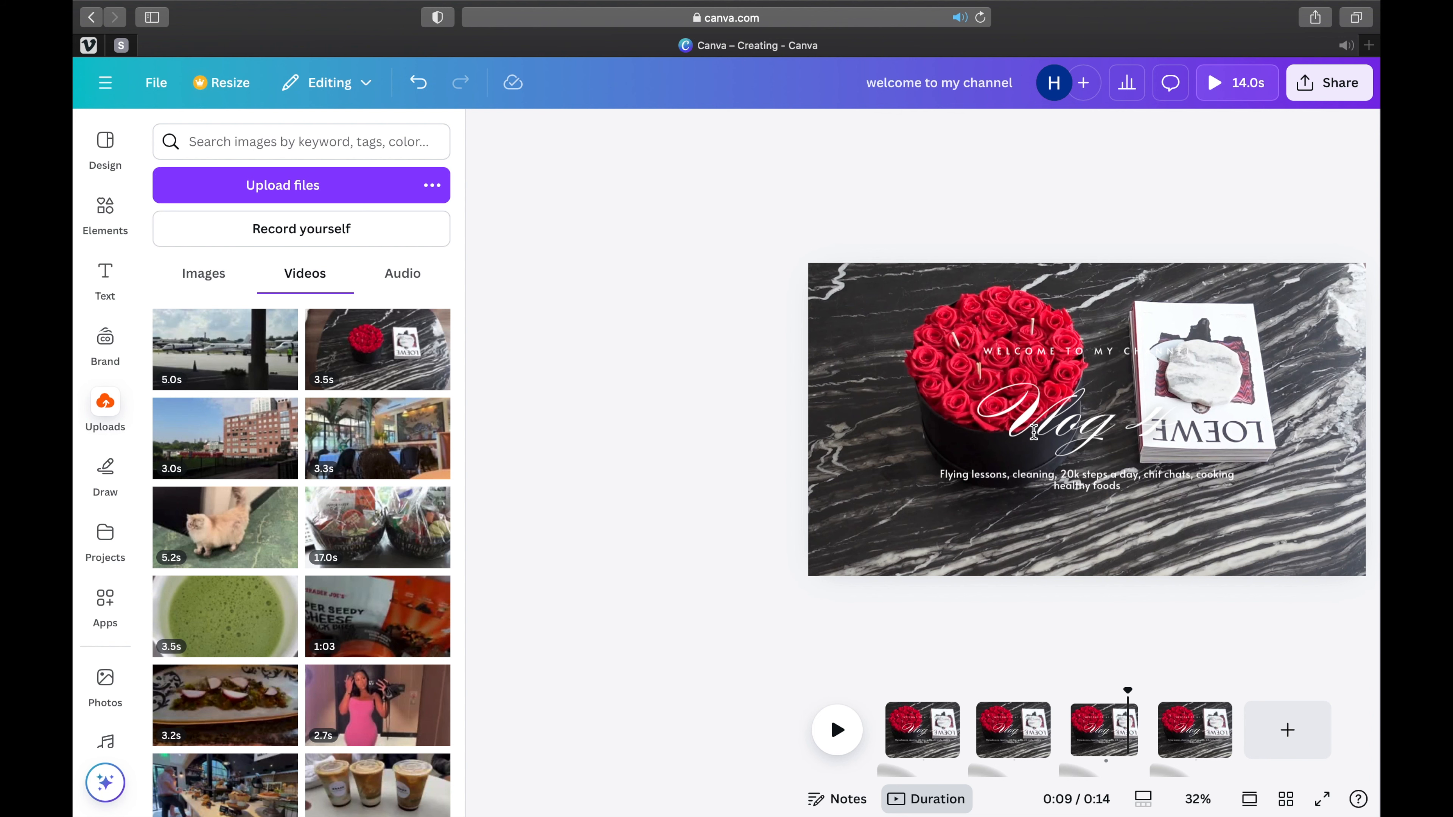
pyautogui.click(926, 744)
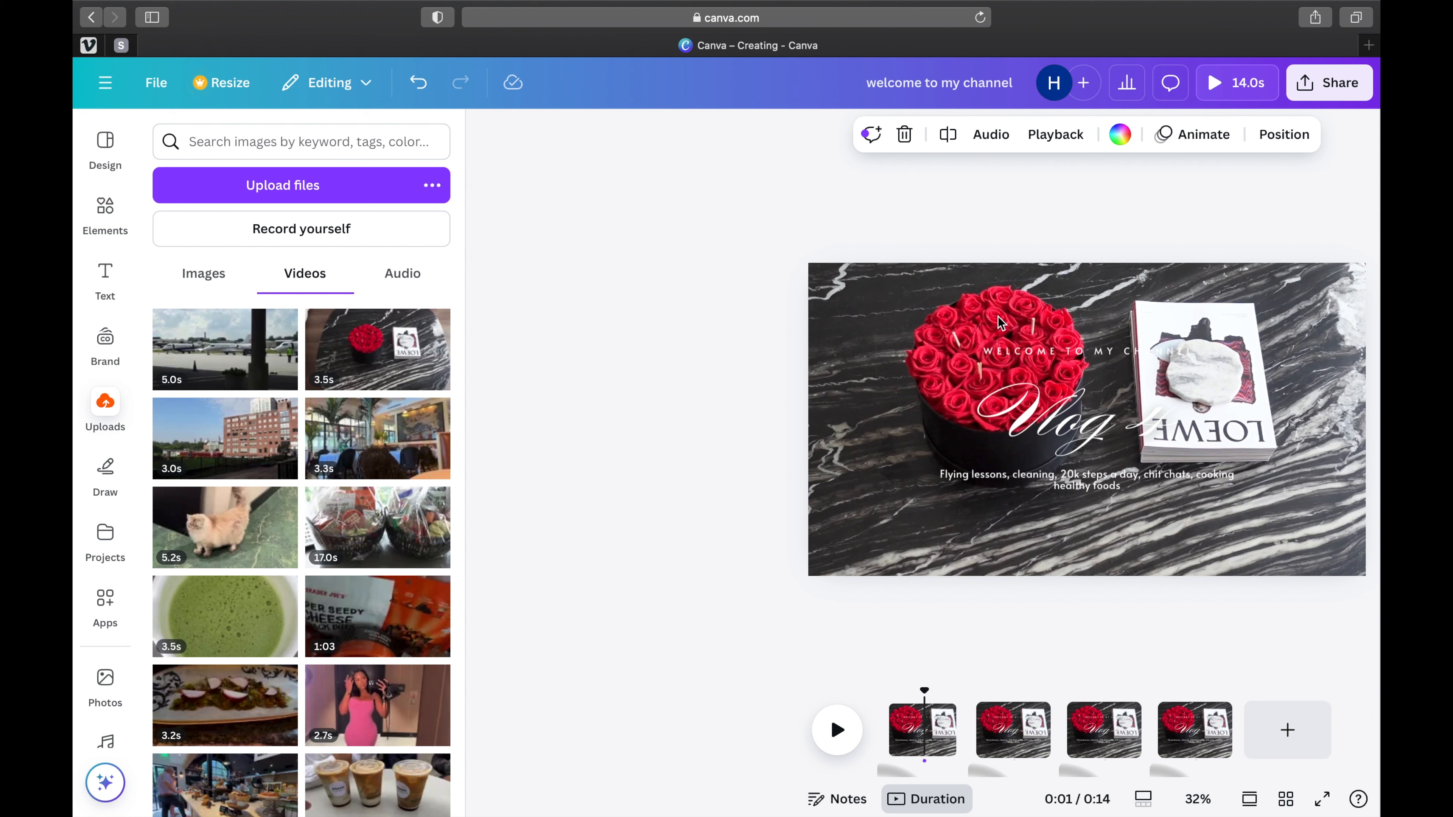
# Add the uploaded 5.0-second airport clip to page 2 and delete the roses clip behind it.
pyautogui.click(1010, 732)
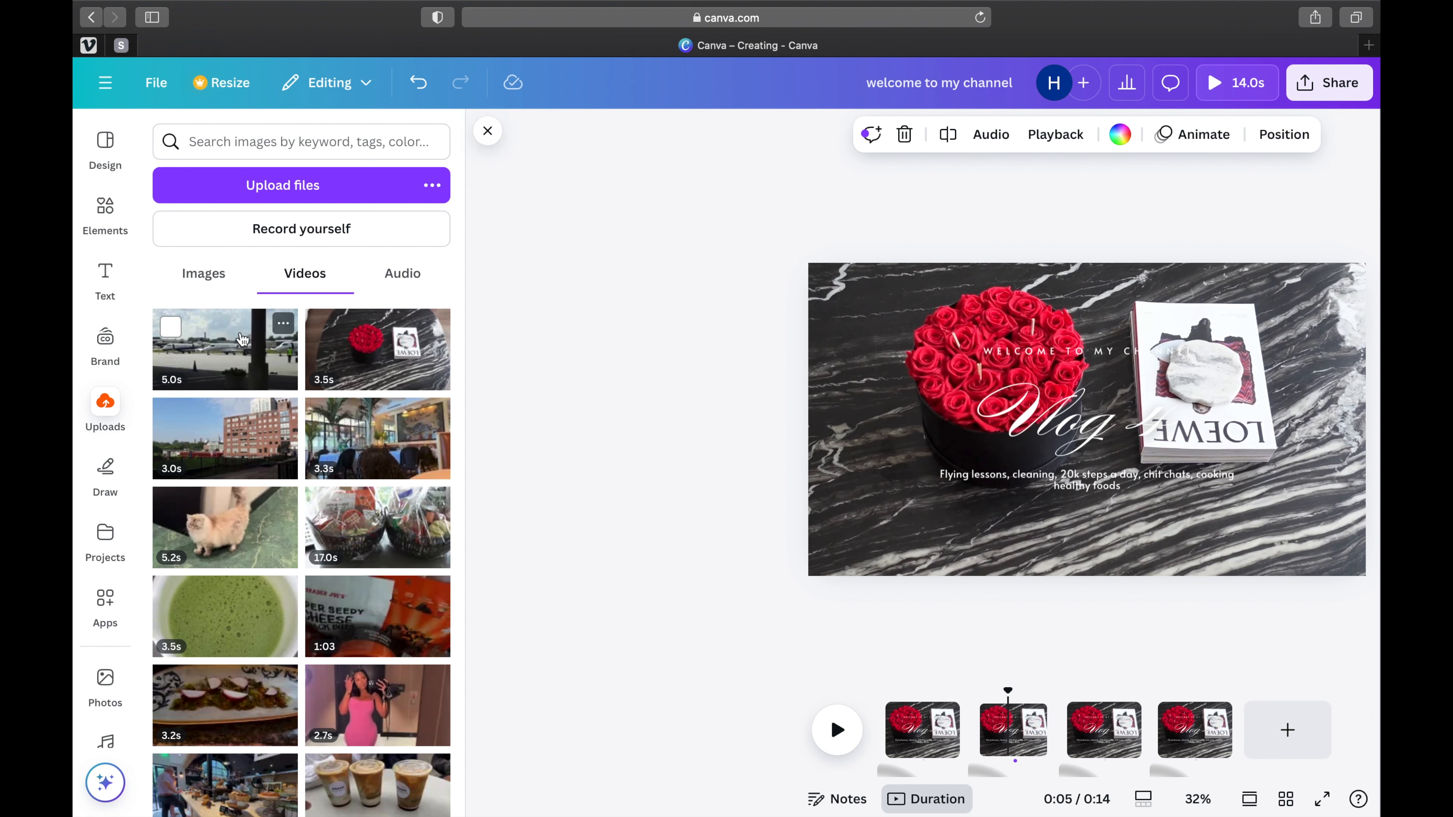
pyautogui.click(868, 318)
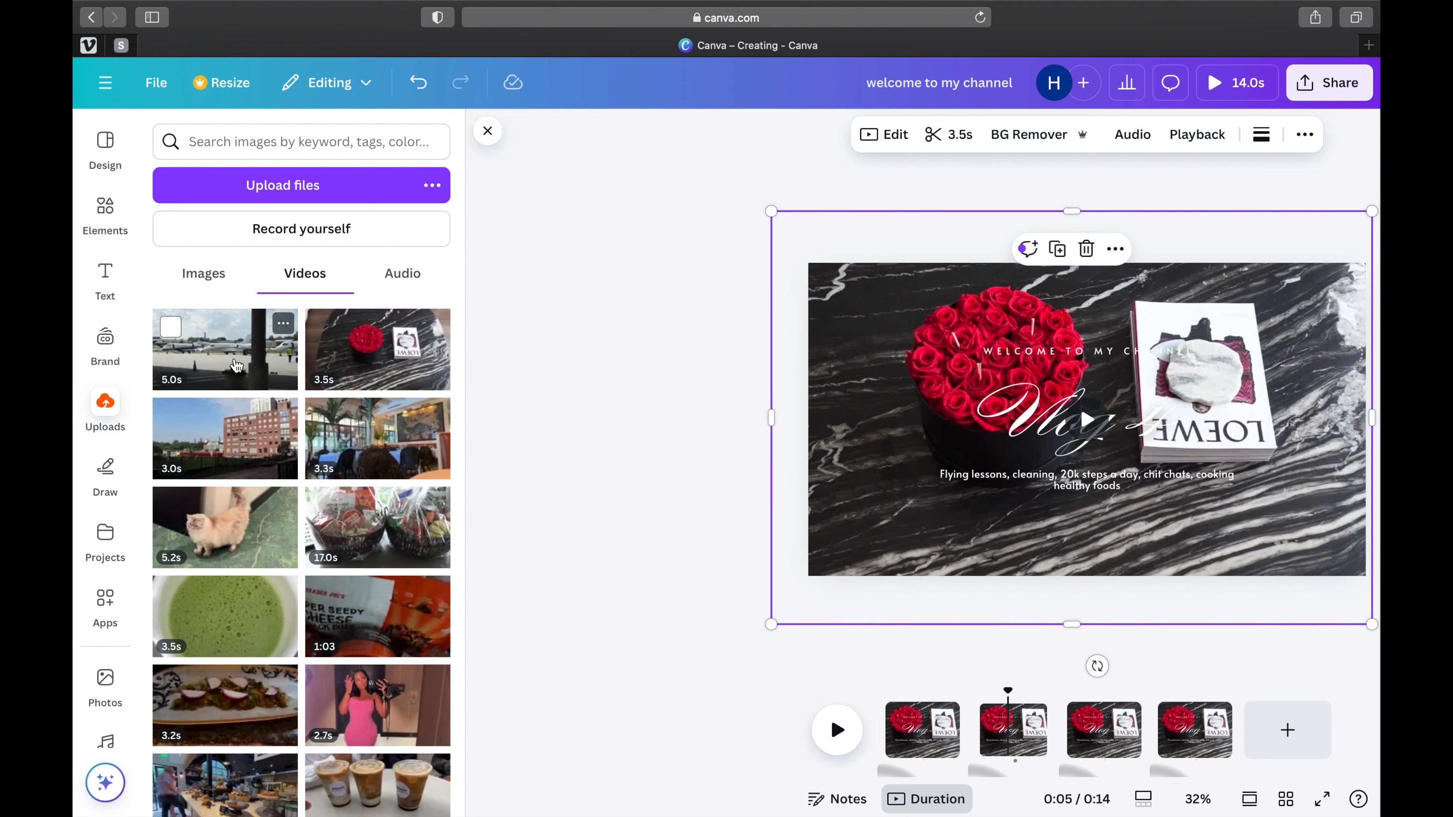
pyautogui.click(229, 349)
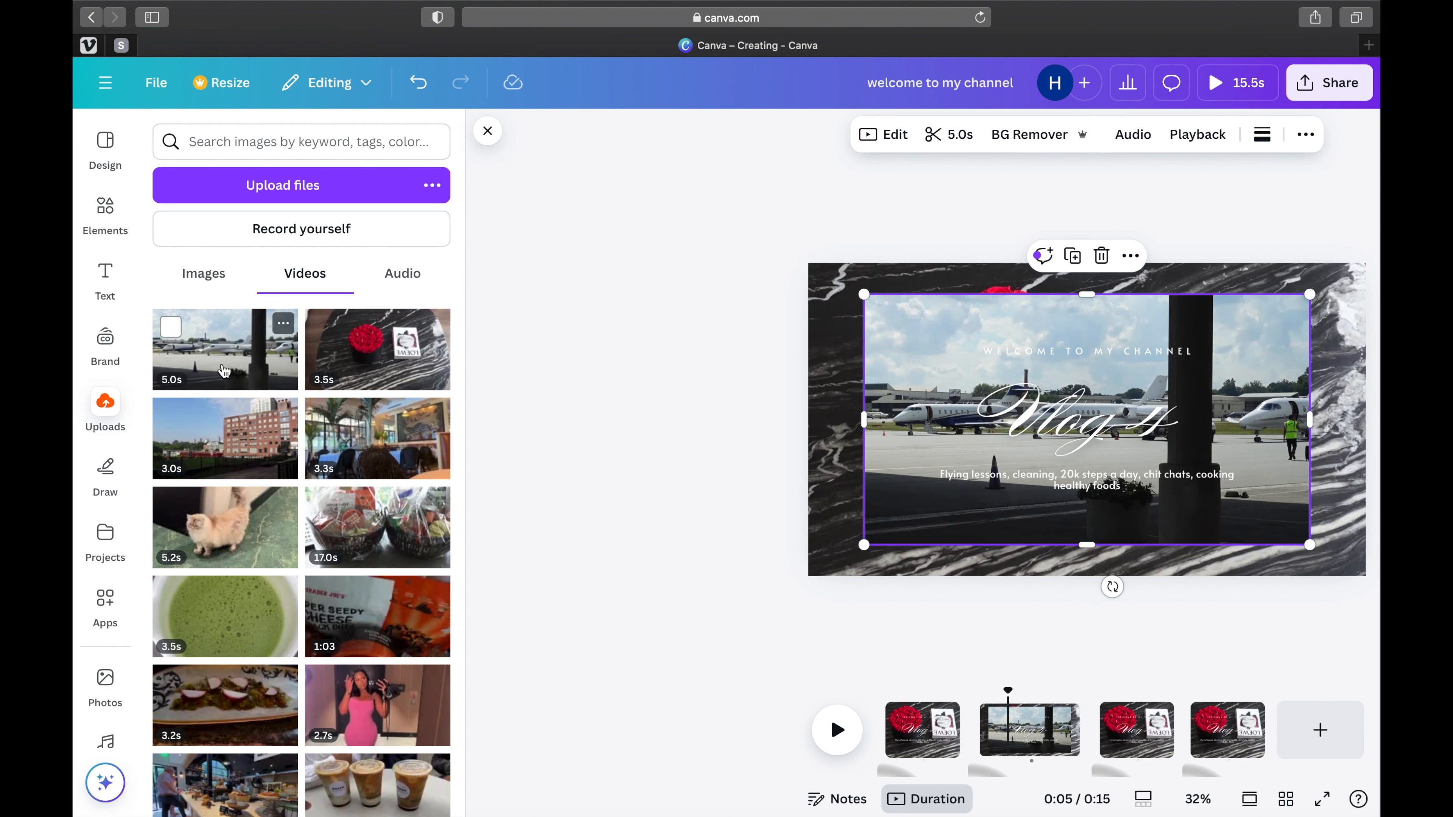
pyautogui.click(841, 368)
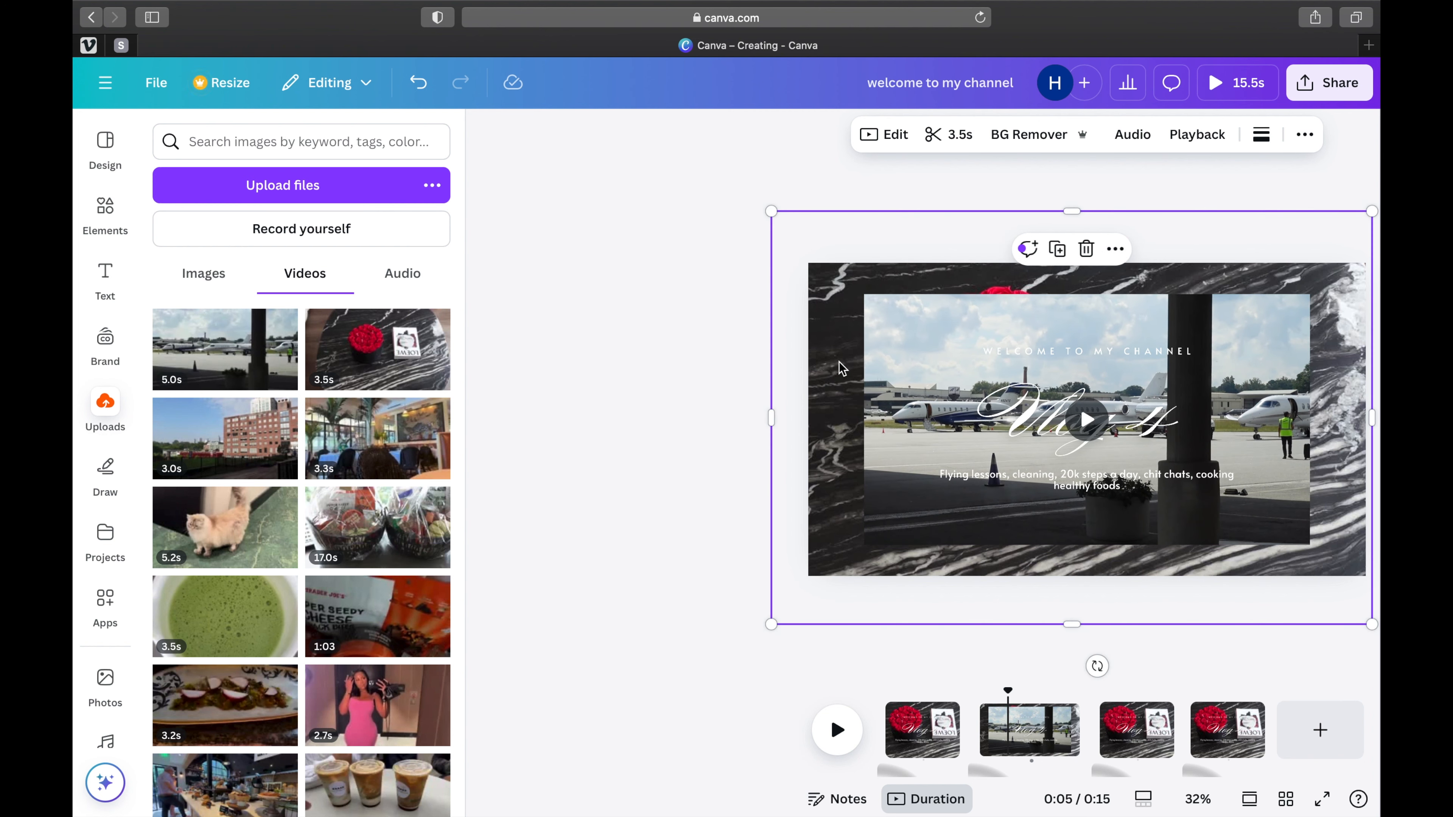
pyautogui.click(981, 318)
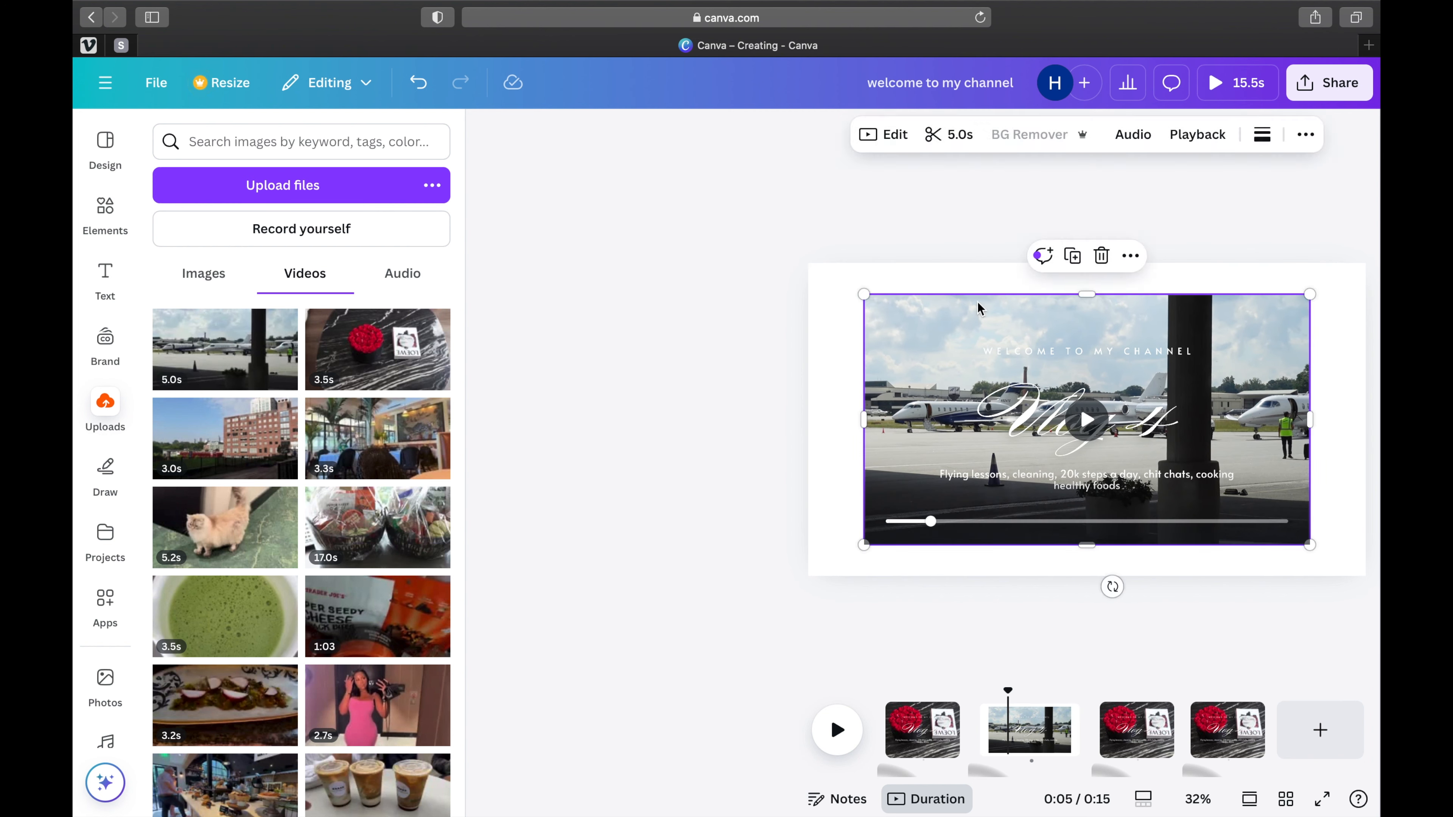
# Extend the airport clip's four edges to the borders of page 2 and close its audio settings.
pyautogui.moveTo(864, 421); pyautogui.dragTo(803, 422)
pyautogui.moveTo(1060, 294); pyautogui.dragTo(1059, 263)
pyautogui.moveTo(1310, 405); pyautogui.dragTo(1365, 404)
pyautogui.click(1092, 547)
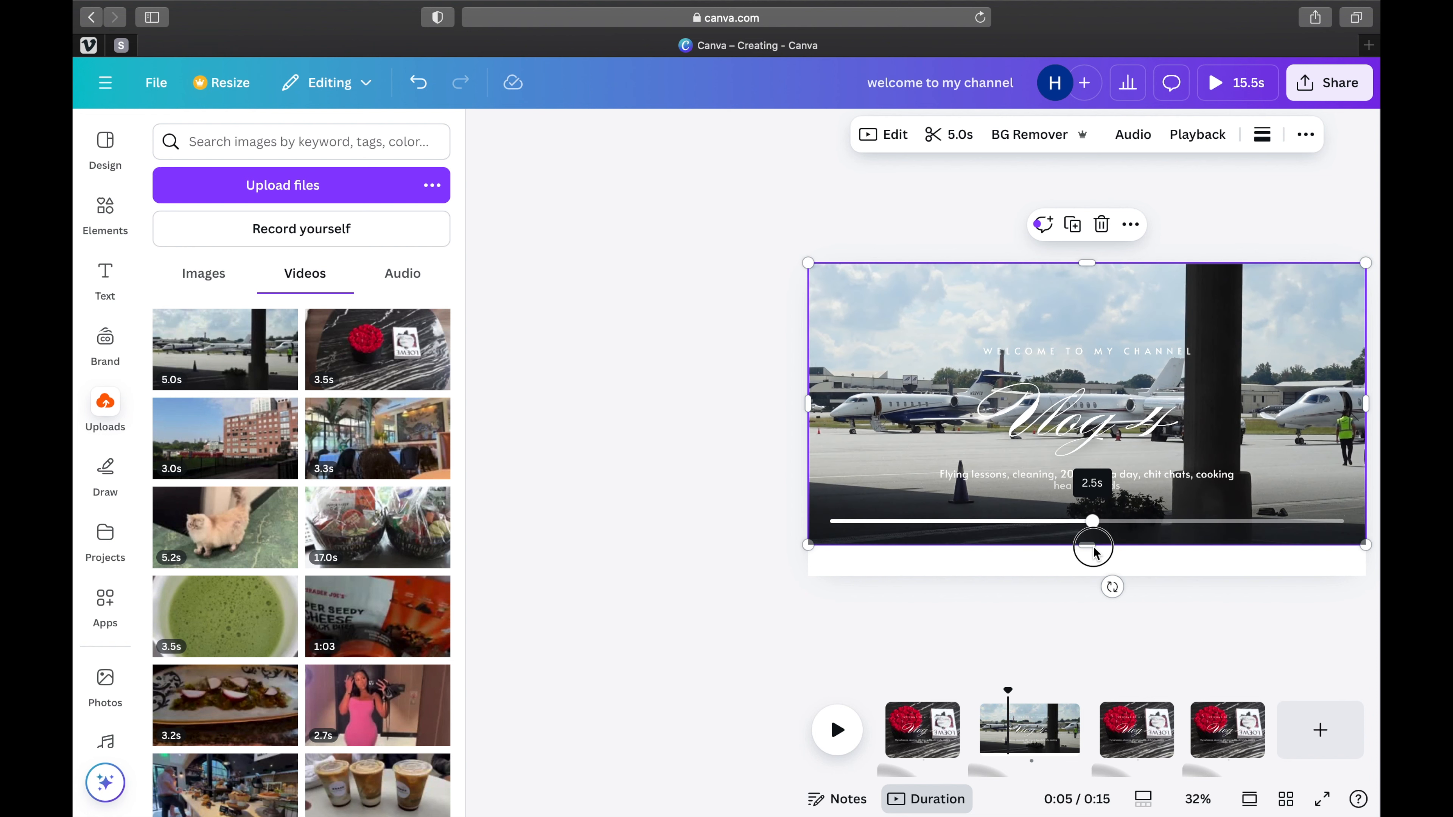
pyautogui.moveTo(1087, 547); pyautogui.dragTo(1088, 581)
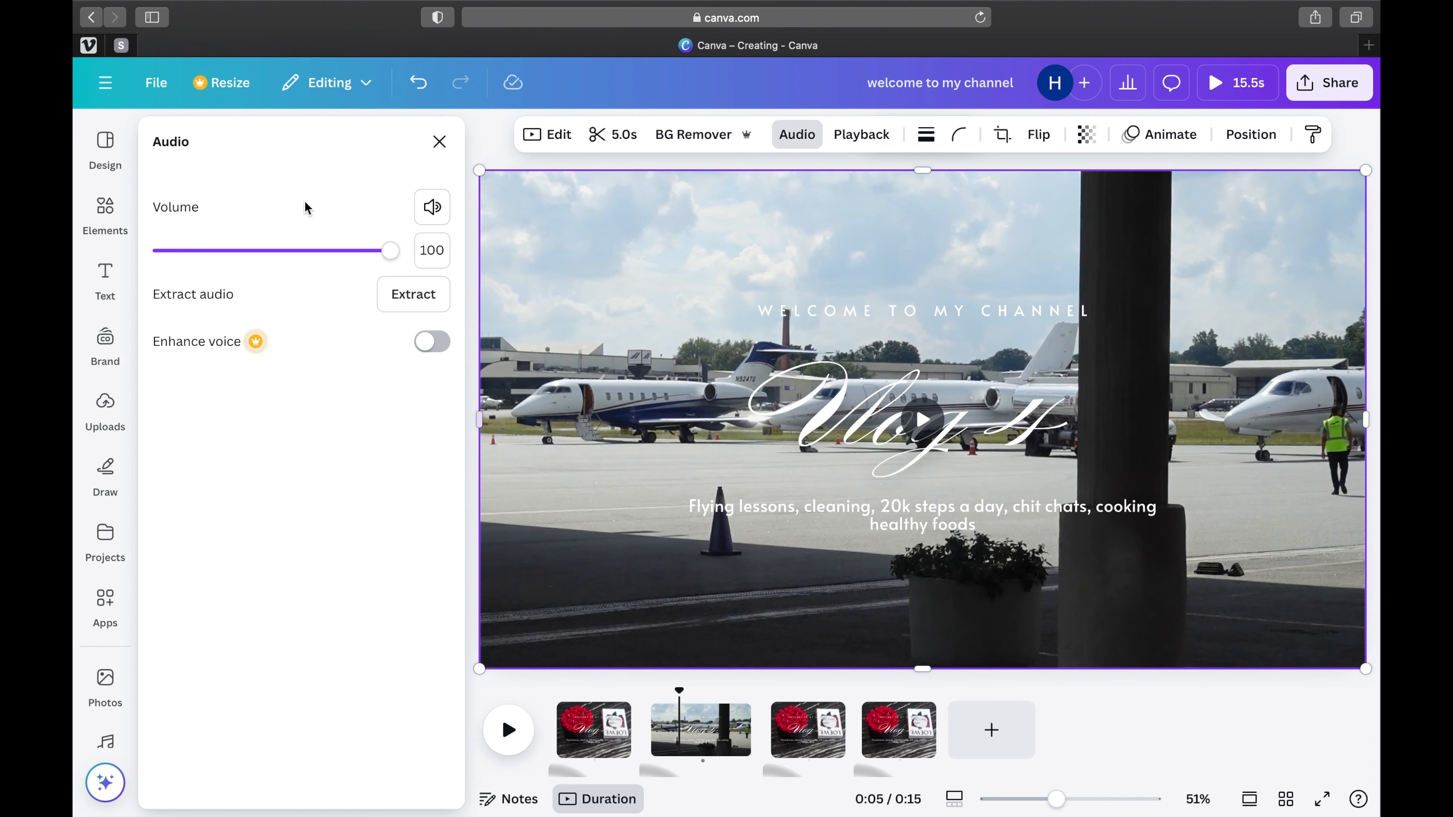
pyautogui.click(440, 141)
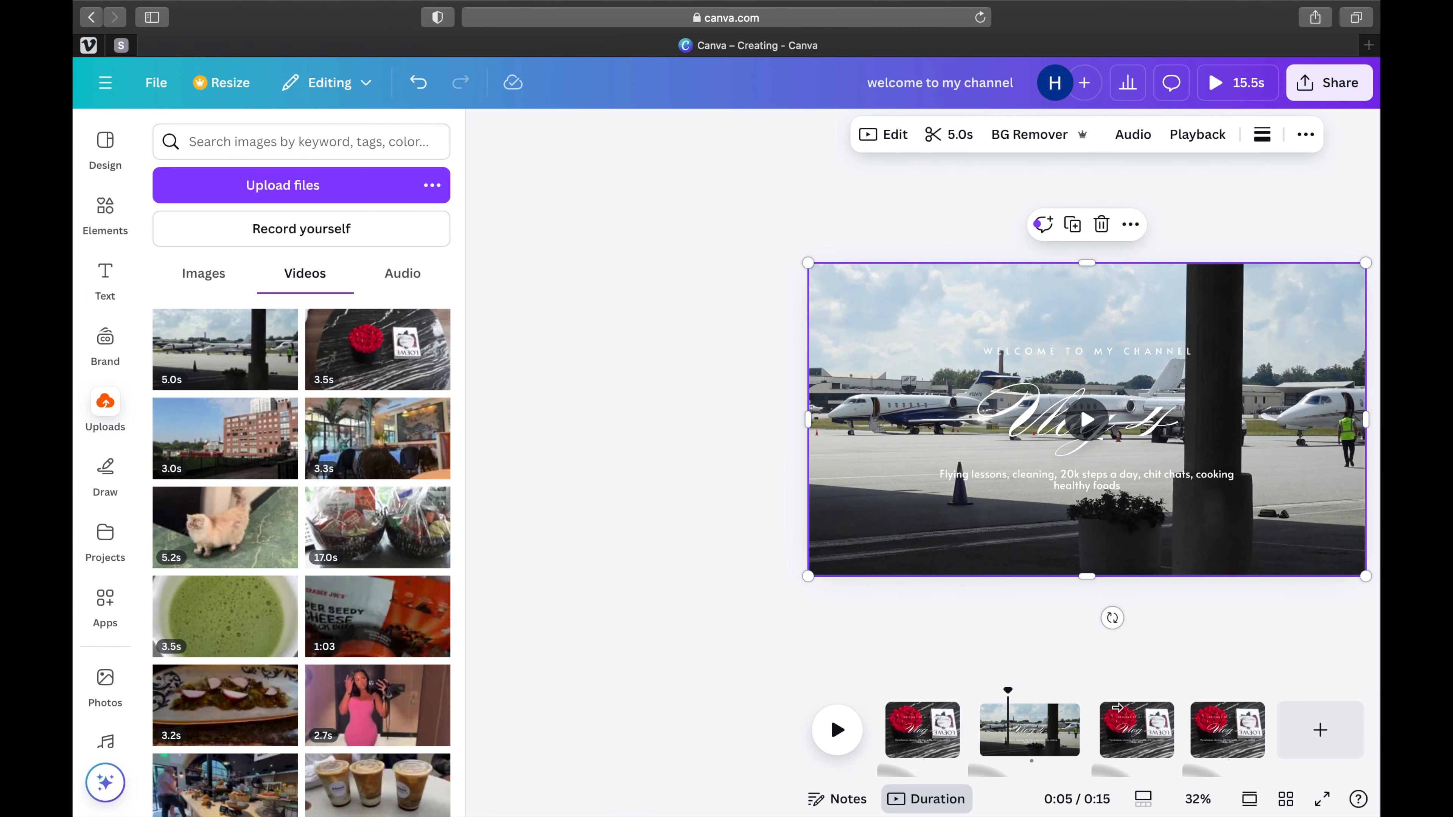
# Delete the roses background clip from page 3.
pyautogui.click(1147, 749)
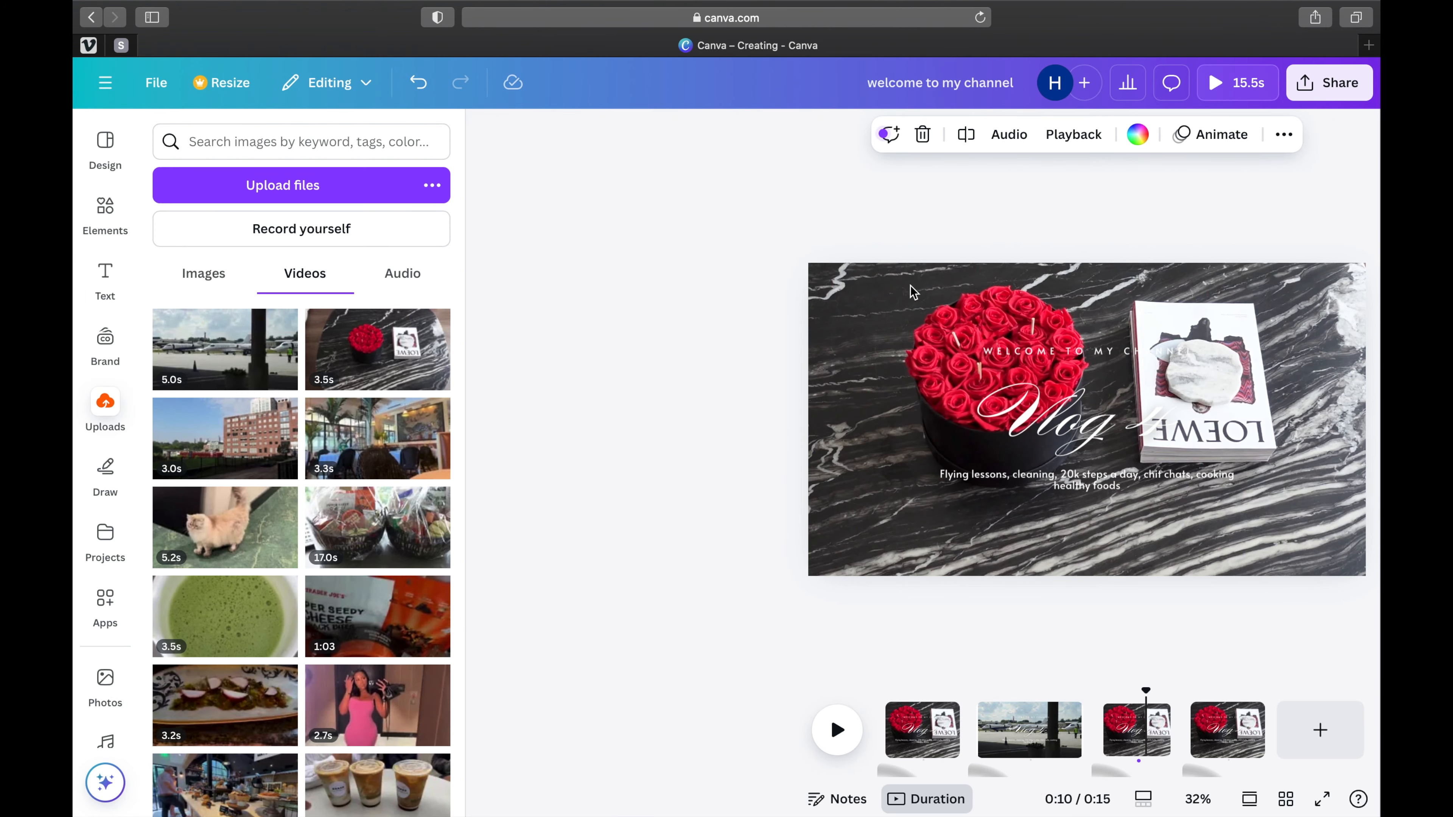
pyautogui.click(891, 316)
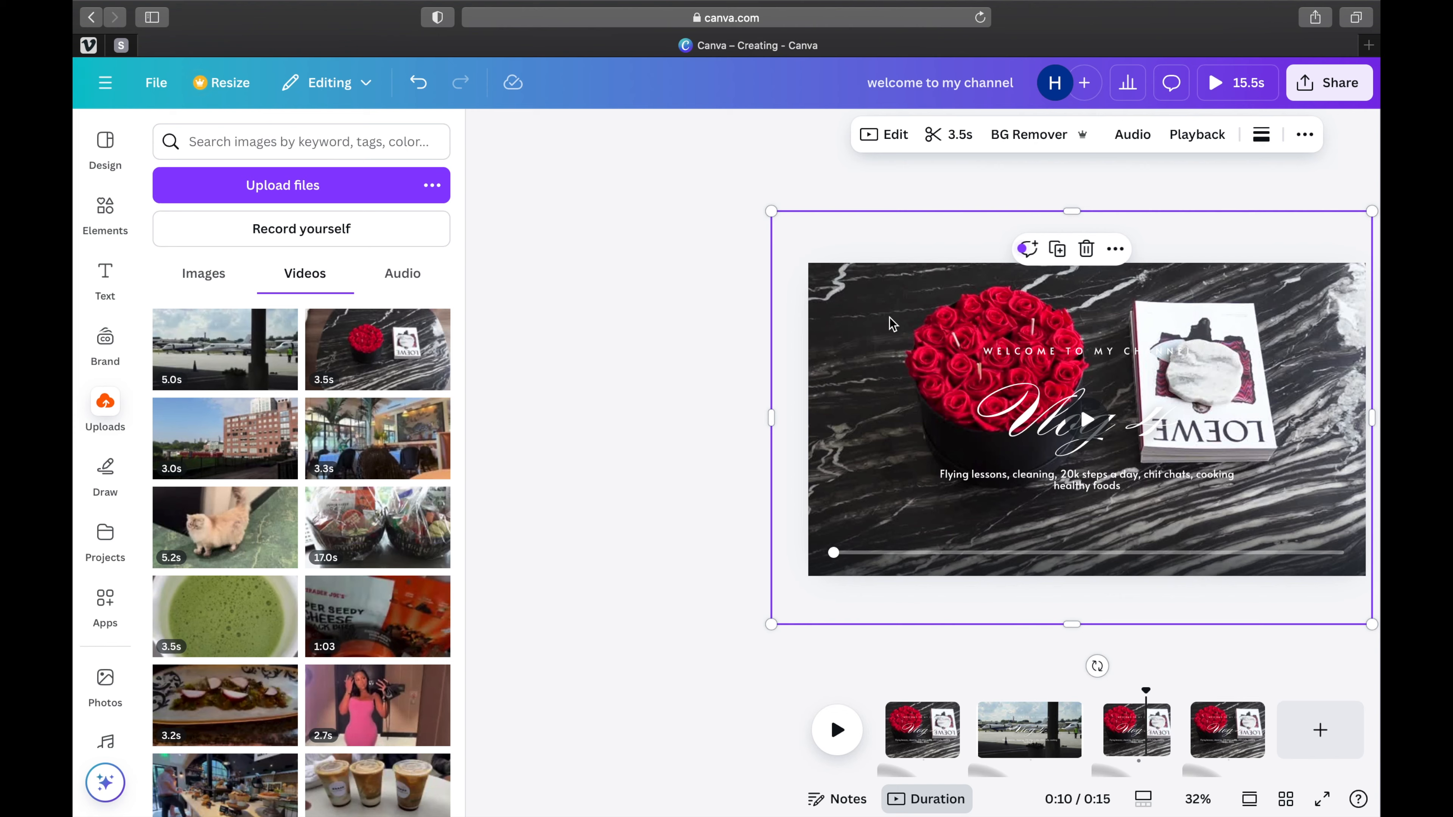
pyautogui.press('Delete')
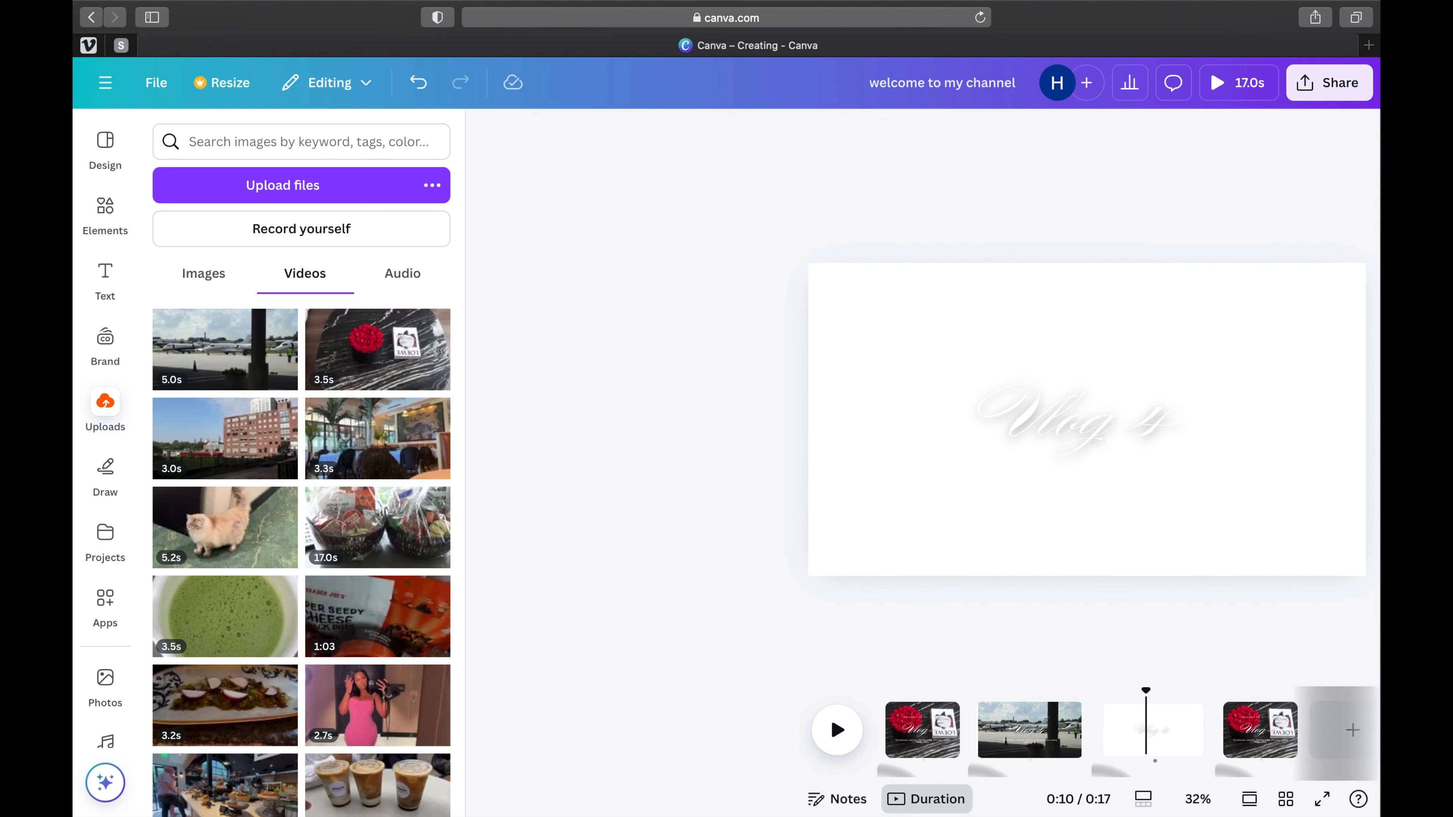
# Add the uploaded 3.0-second brick building clip to page 3 and mute its audio.
pyautogui.click(250, 445)
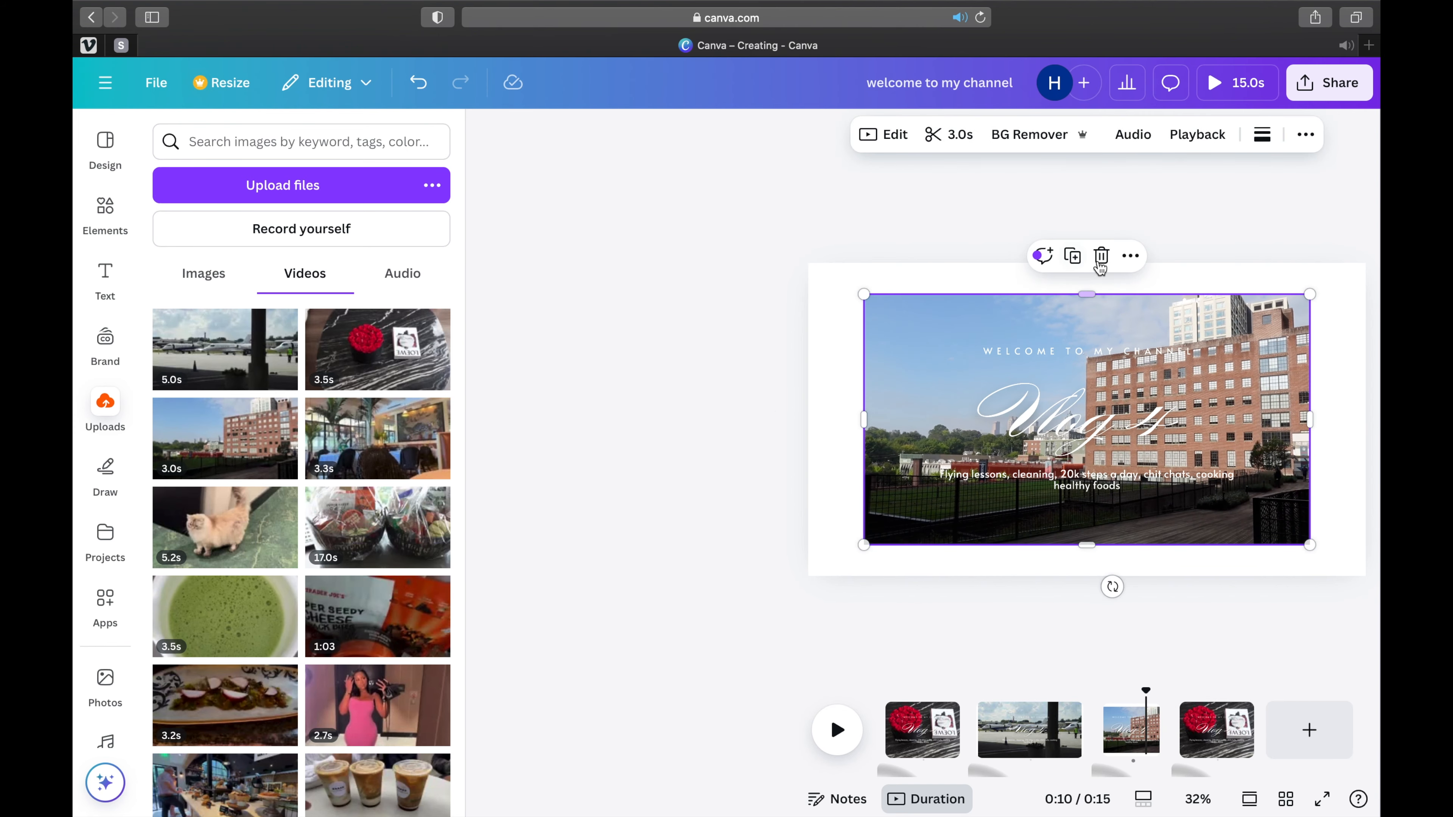
pyautogui.click(1153, 148)
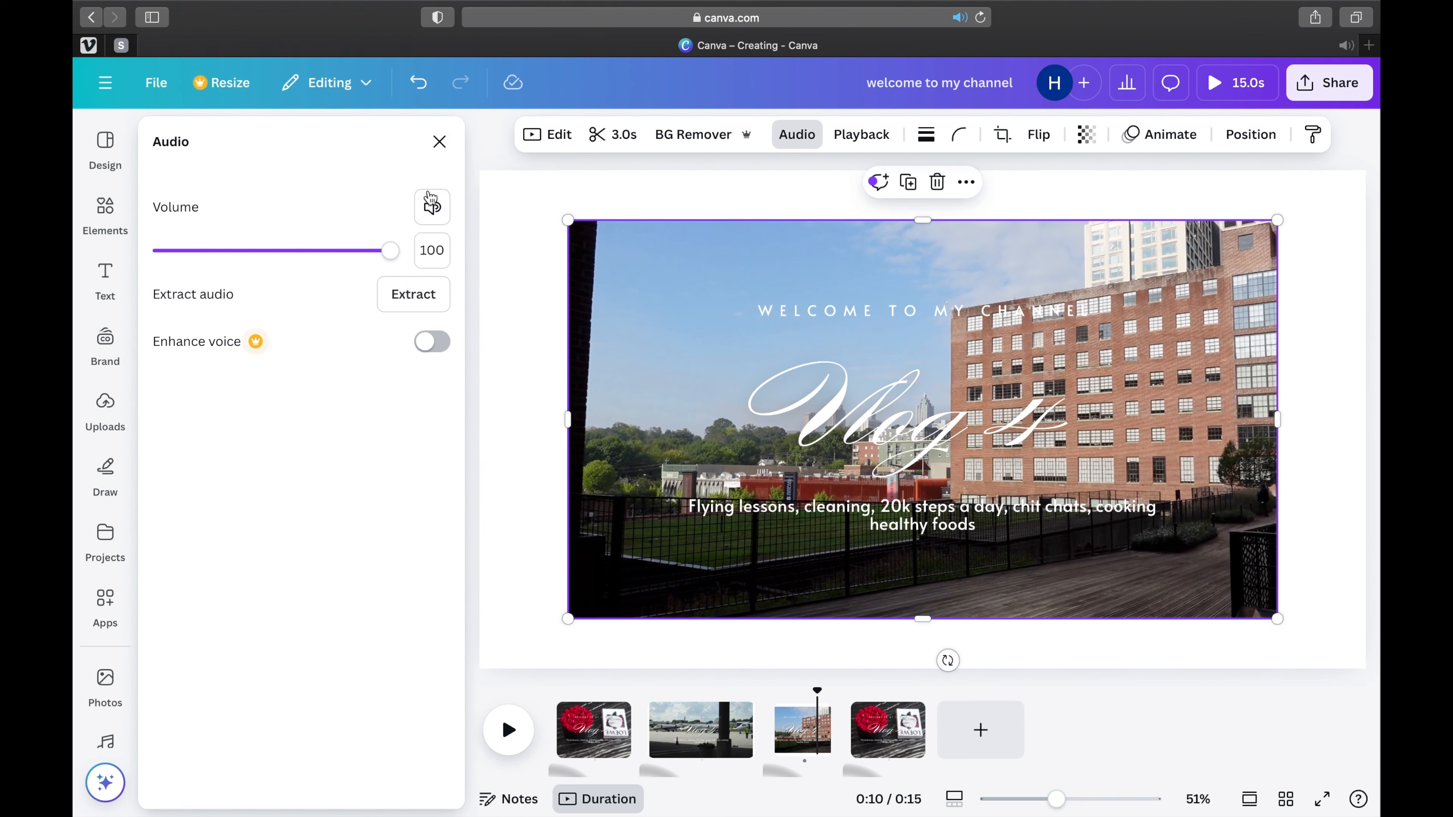
pyautogui.click(433, 203)
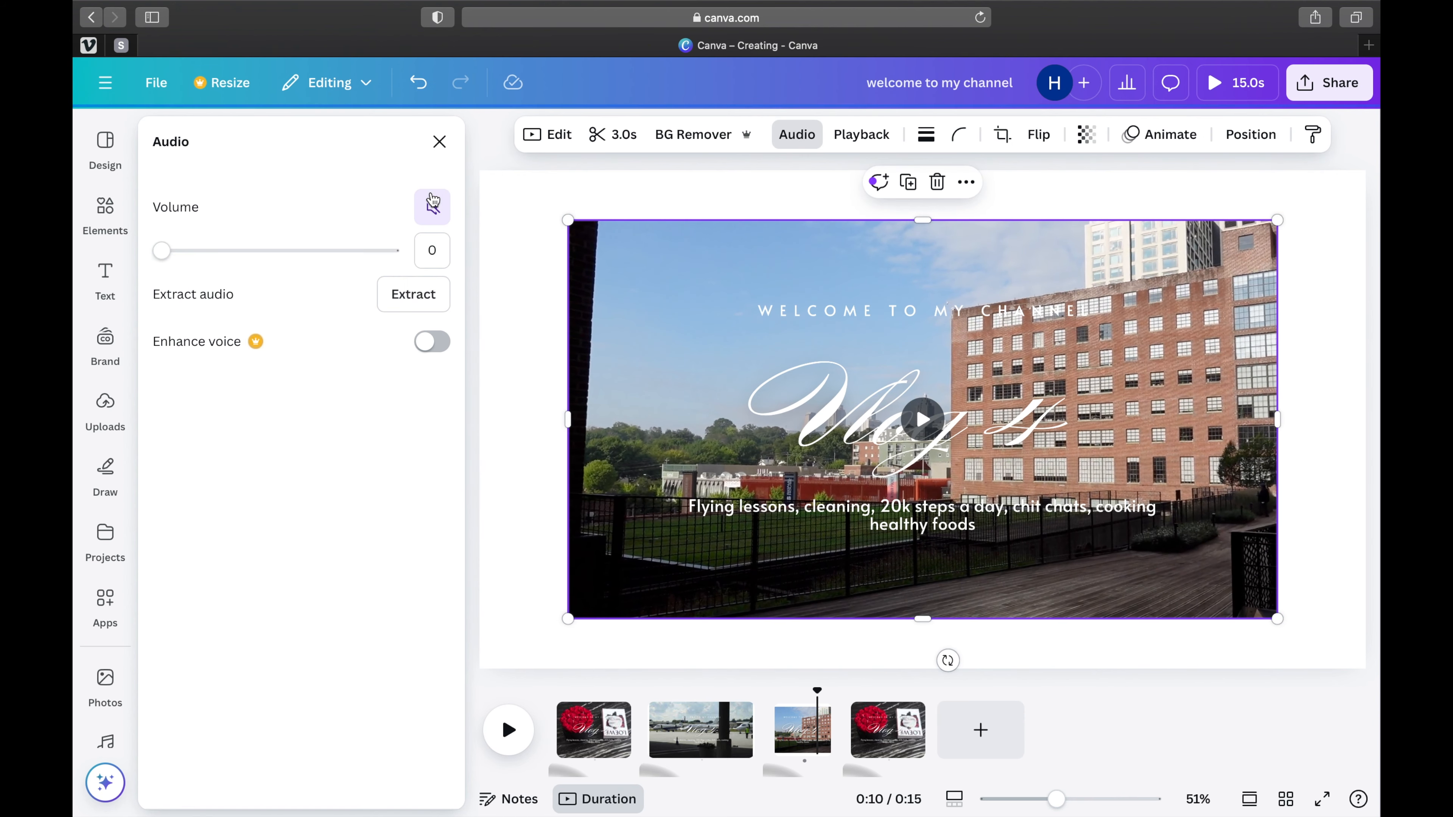
pyautogui.click(440, 141)
# Extend the brick building clip's four edges to the borders of page 3.
pyautogui.moveTo(1087, 292); pyautogui.dragTo(1089, 264)
pyautogui.moveTo(864, 404); pyautogui.dragTo(808, 401)
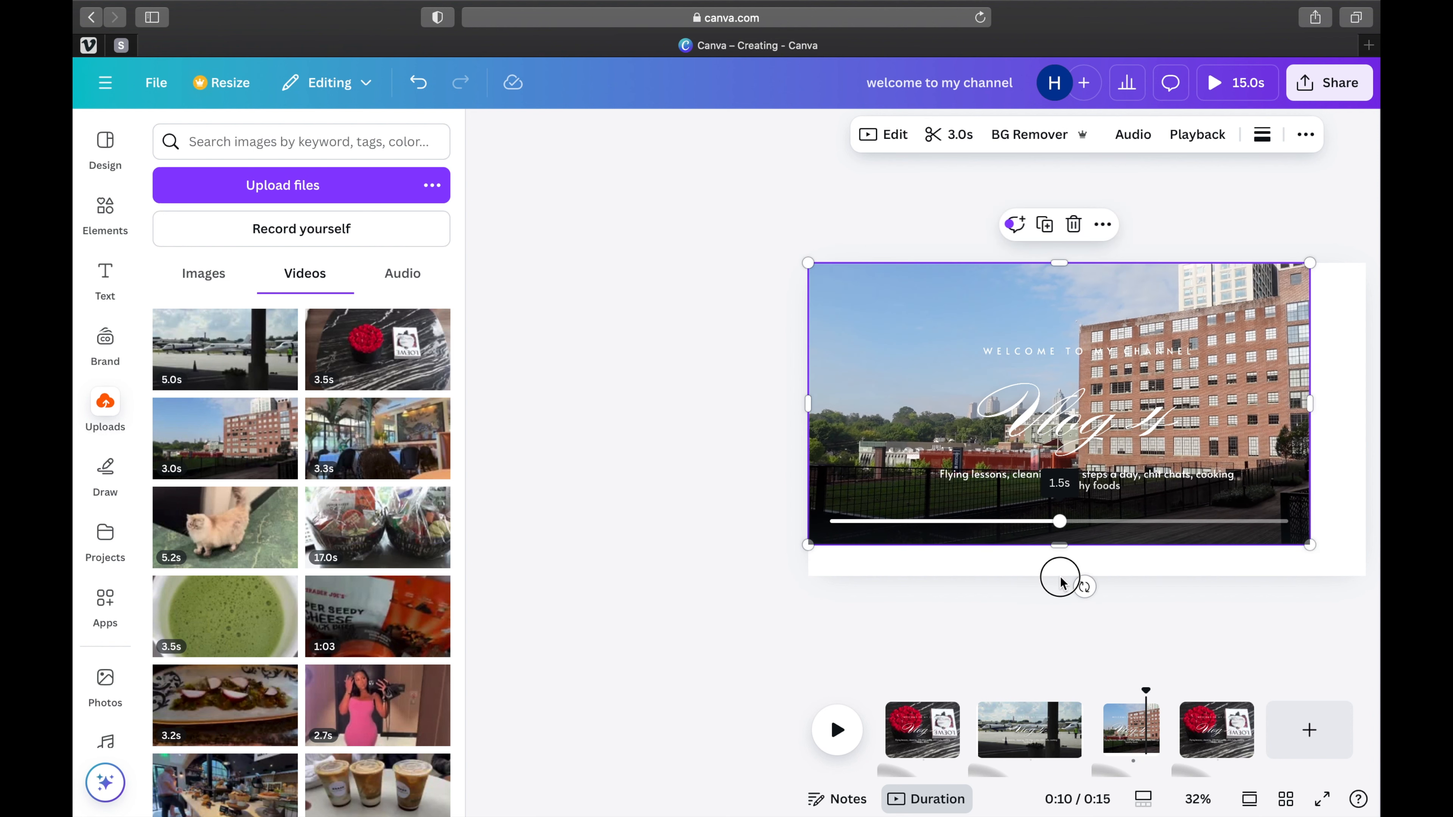
pyautogui.moveTo(1059, 546); pyautogui.dragTo(1061, 577)
pyautogui.moveTo(1314, 419); pyautogui.dragTo(1367, 420)
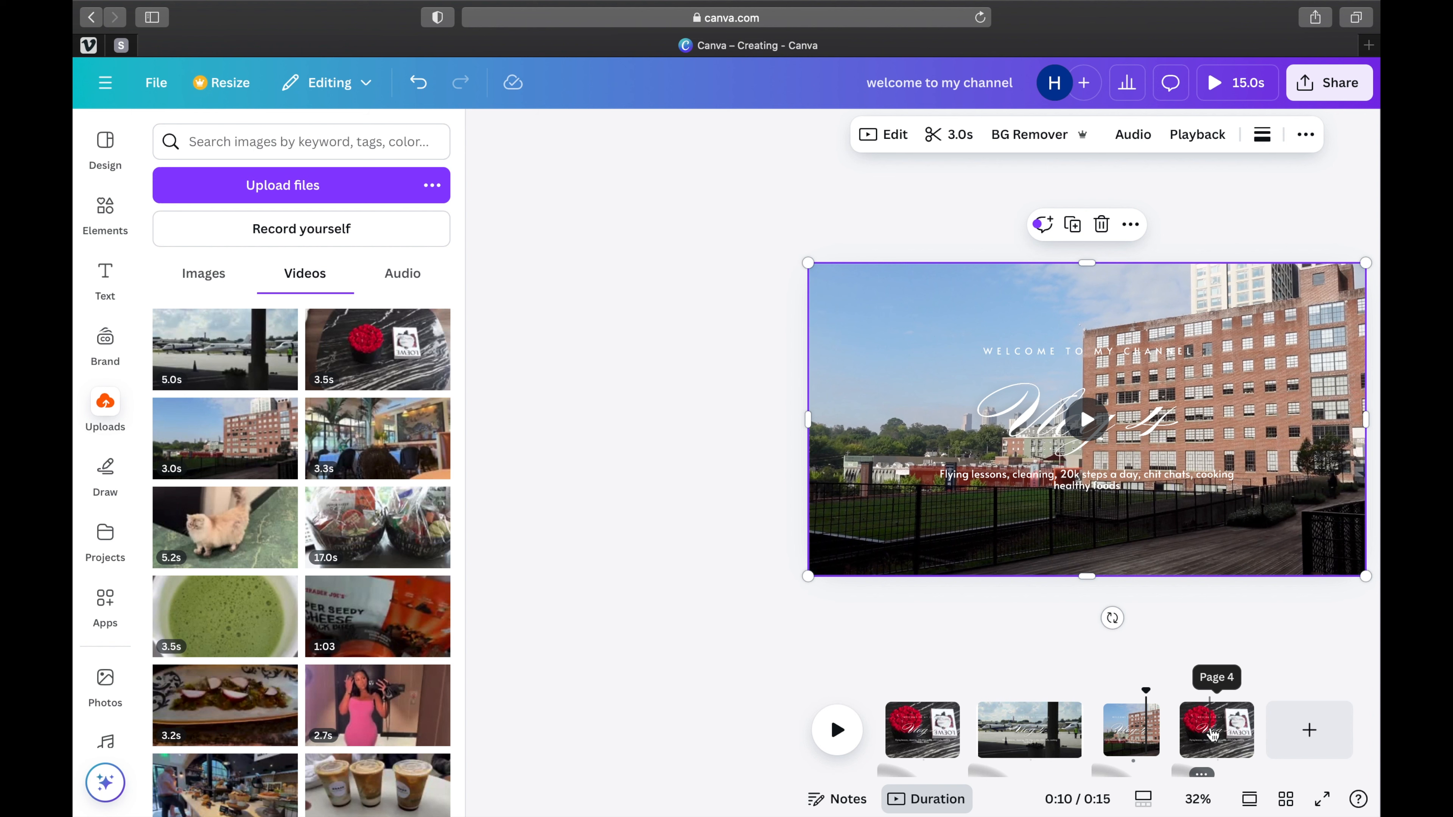
# Go to page 4 and upload a clip of the woman in the black workout outfit from the vlog 4 folder.
pyautogui.click(1201, 744)
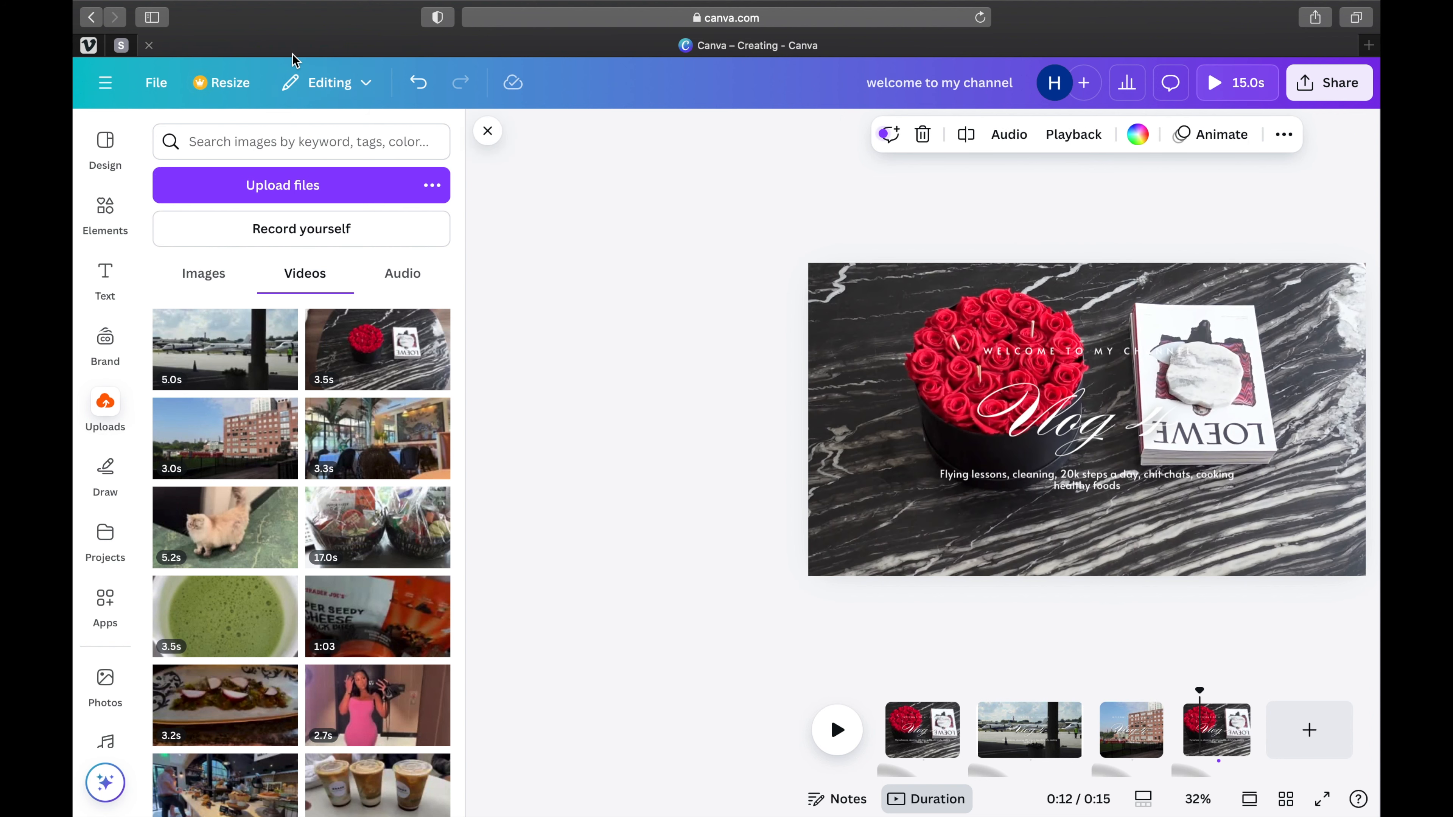
pyautogui.click(295, 187)
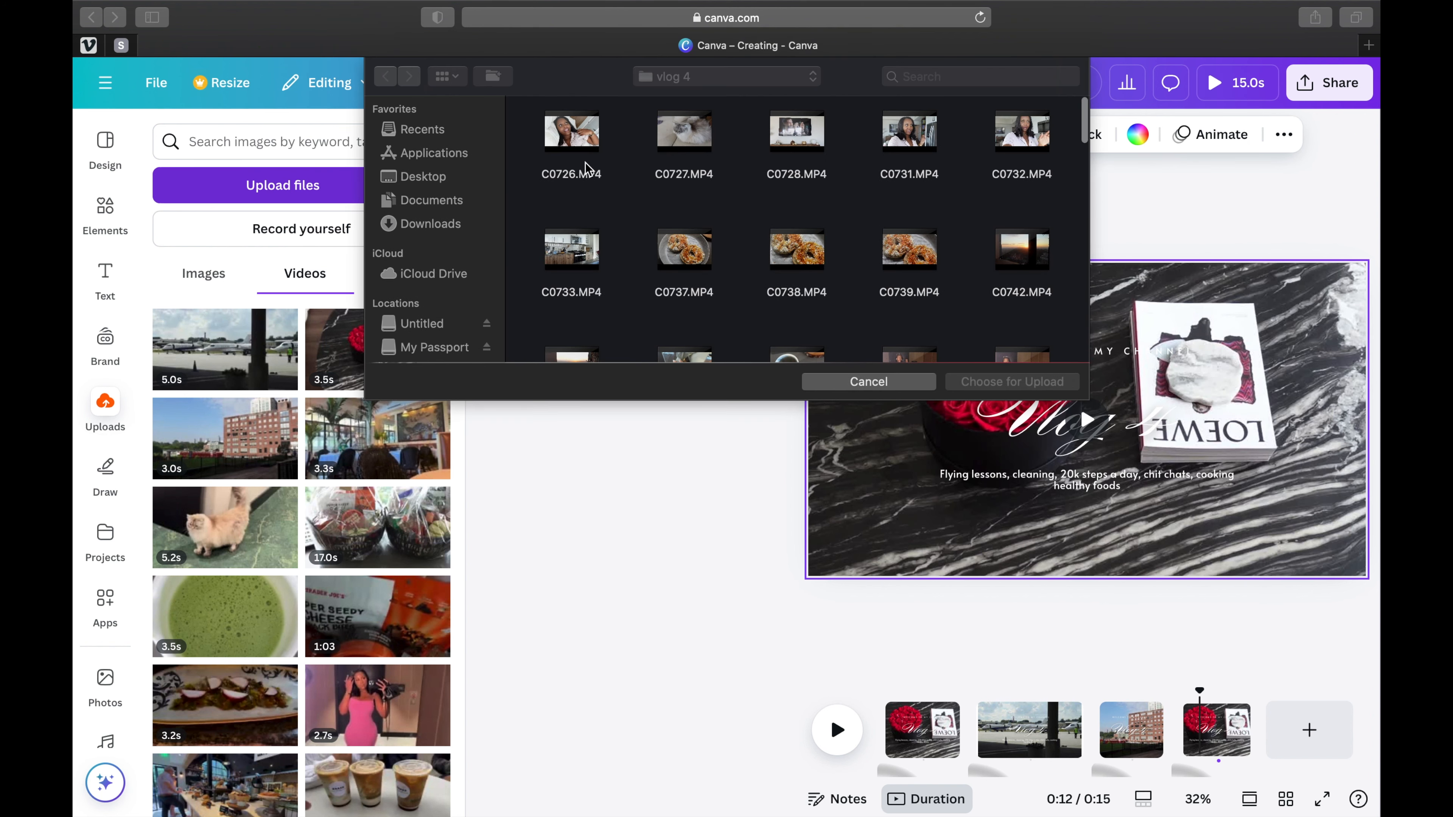
pyautogui.scroll(-10, 611, 229)
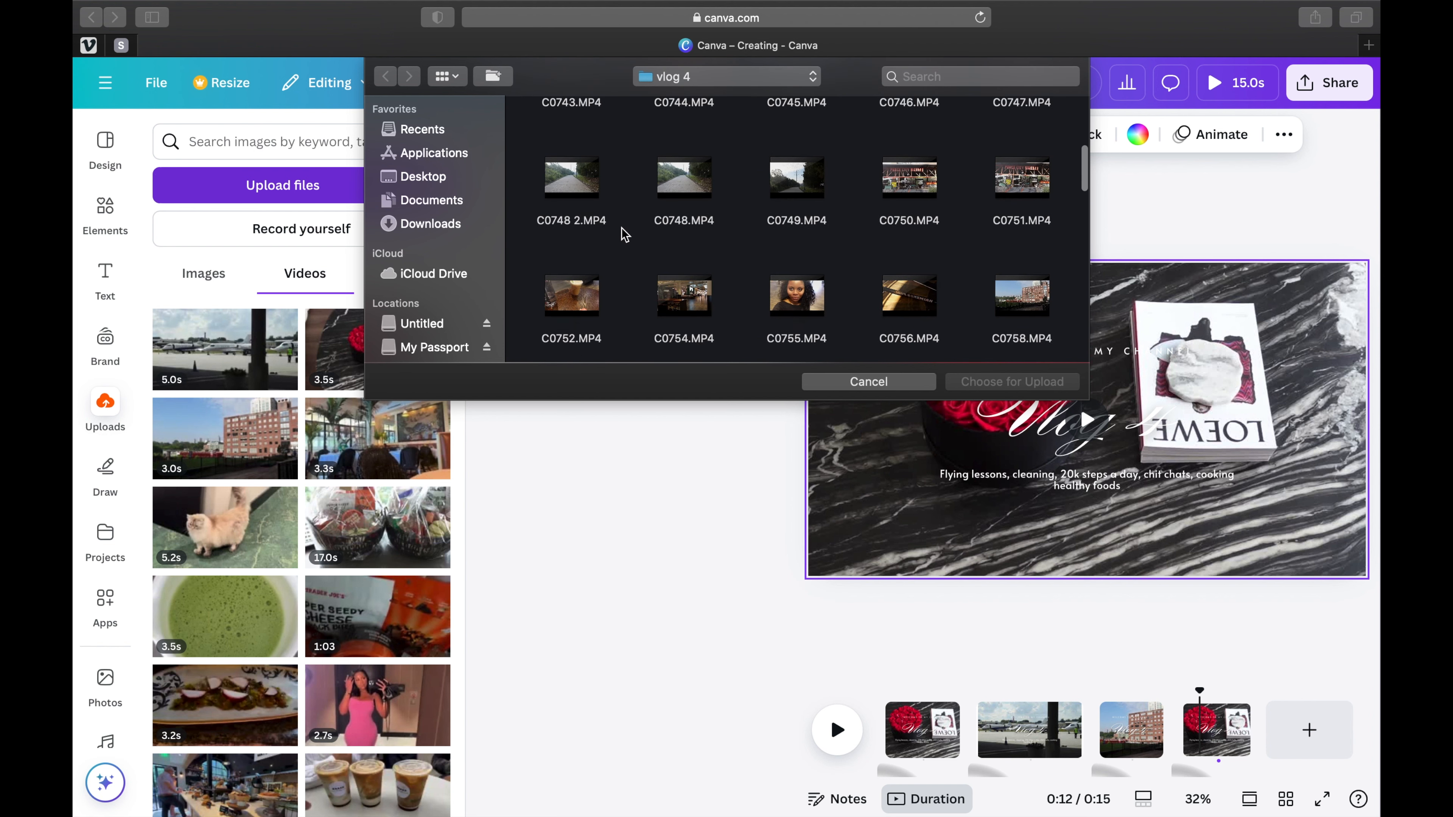
pyautogui.scroll(-15, 624, 233)
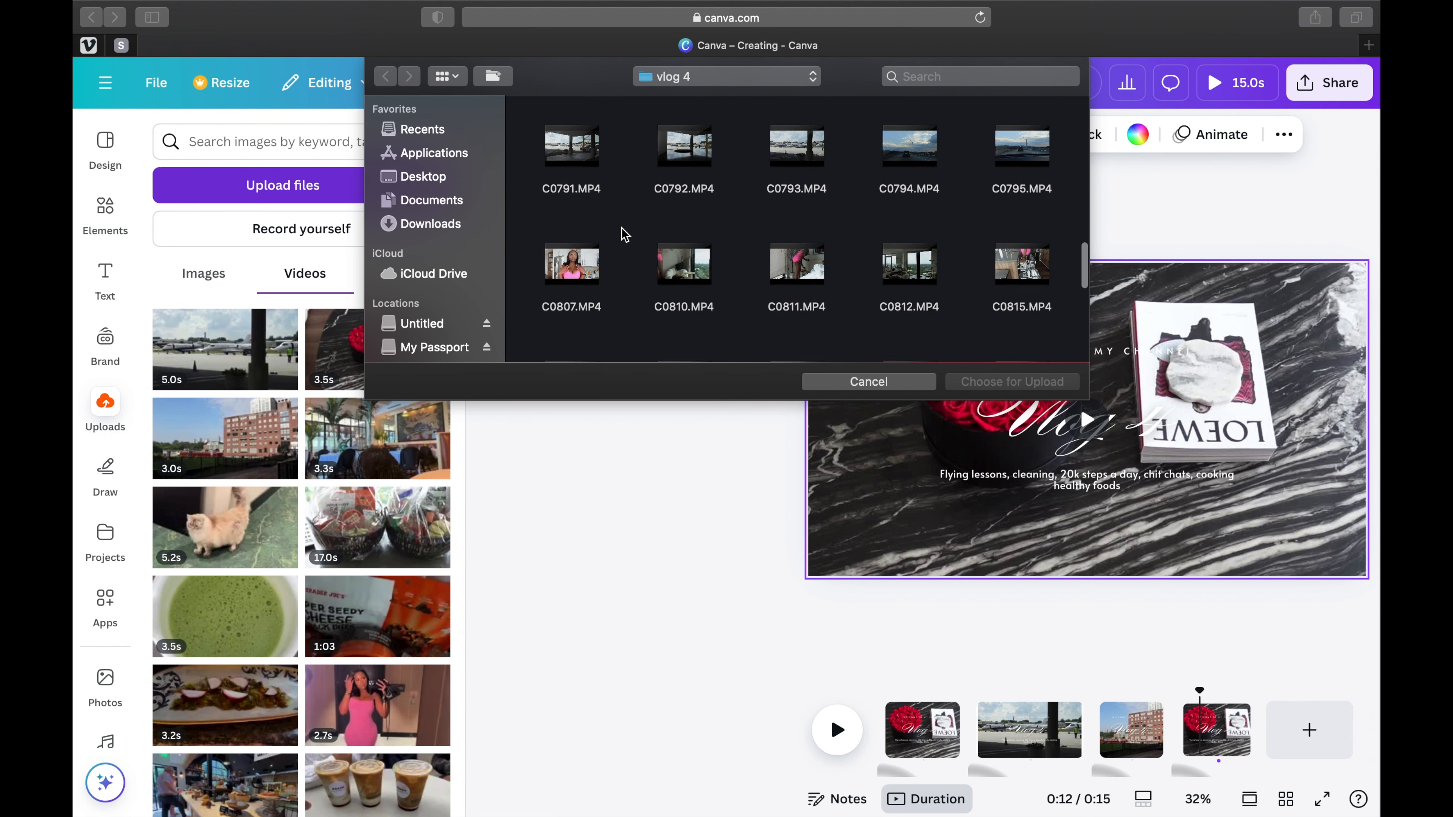
pyautogui.scroll(-5, 625, 235)
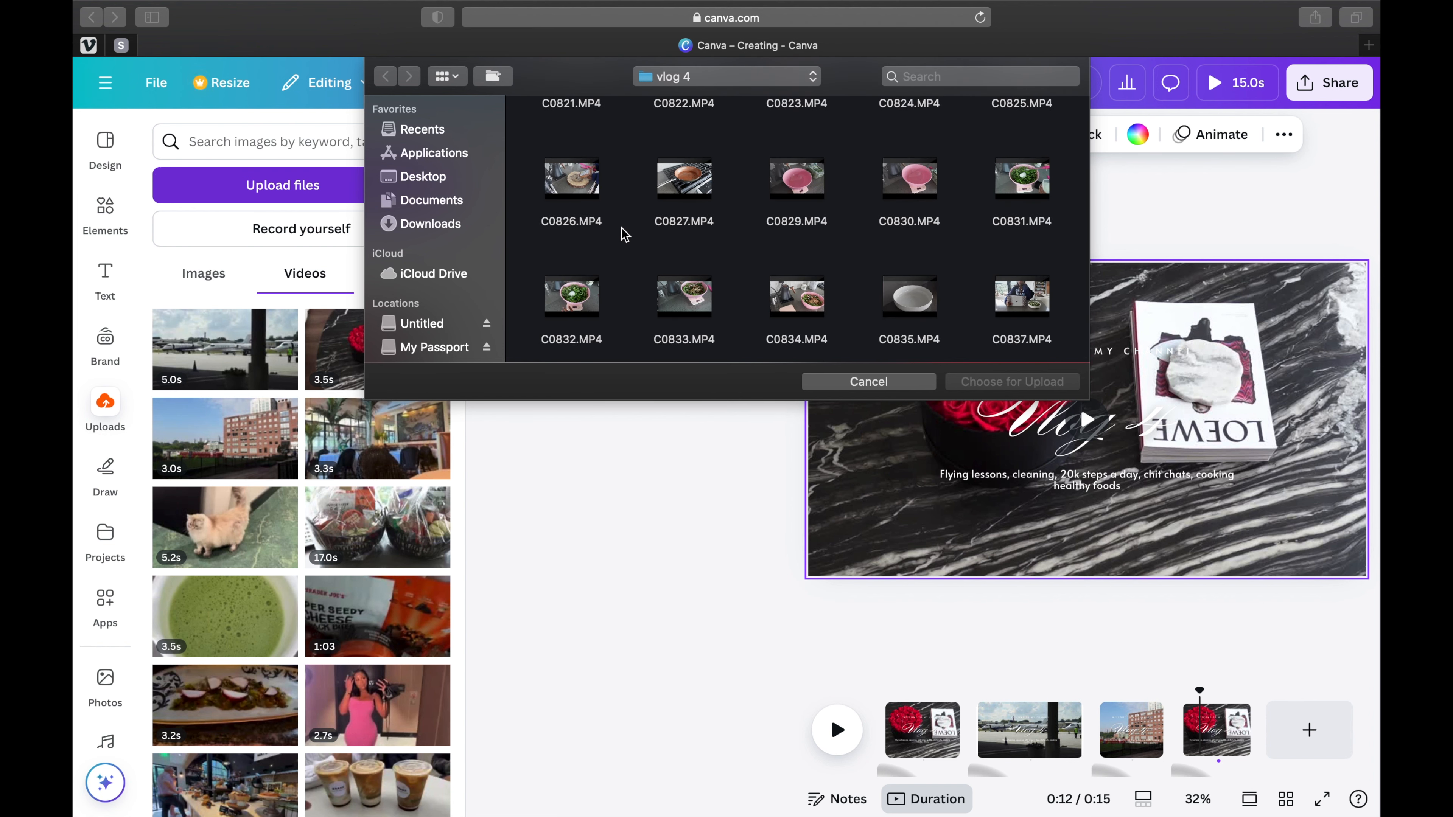
pyautogui.scroll(-3, 625, 235)
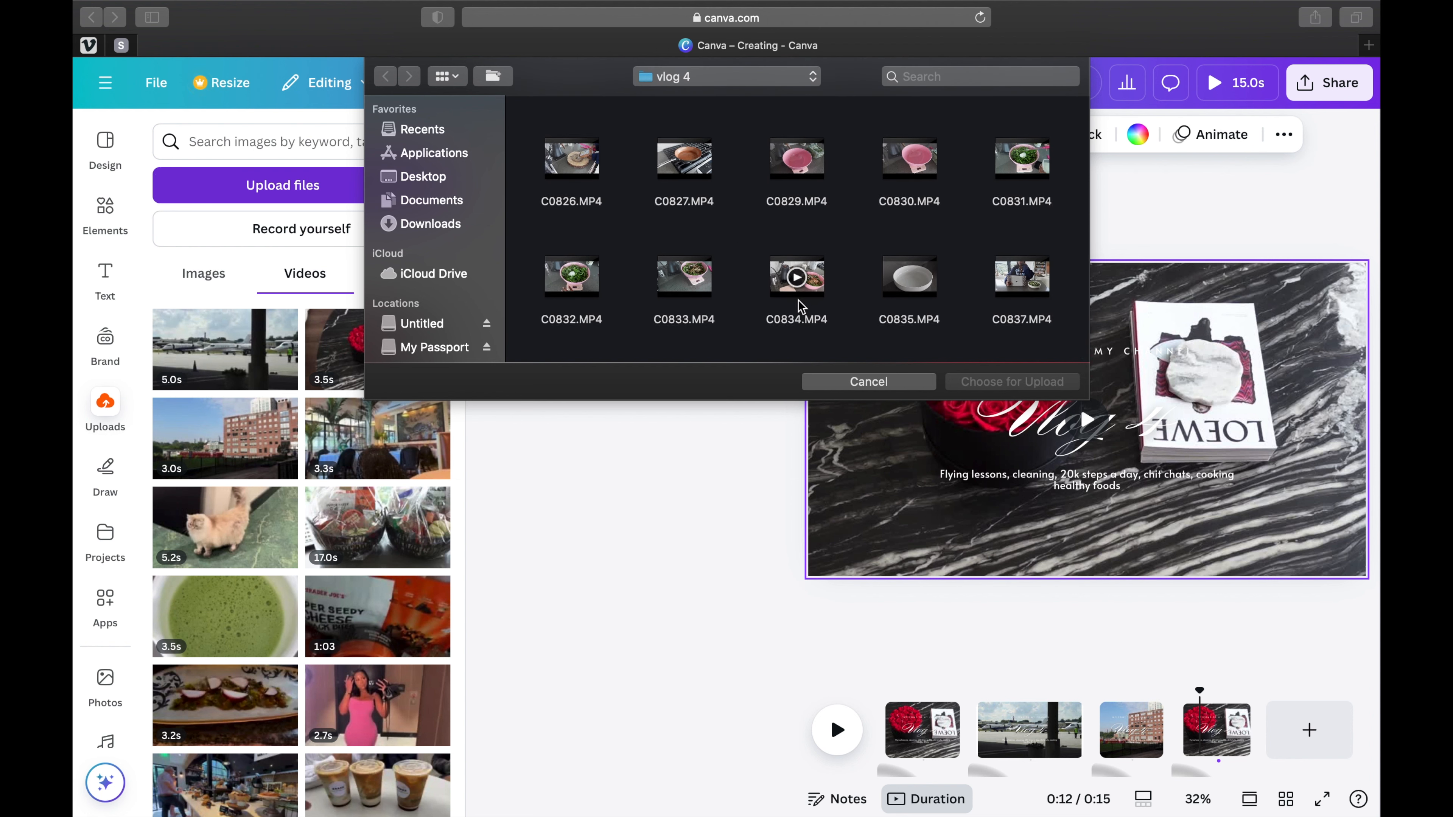
pyautogui.scroll(1, 800, 306)
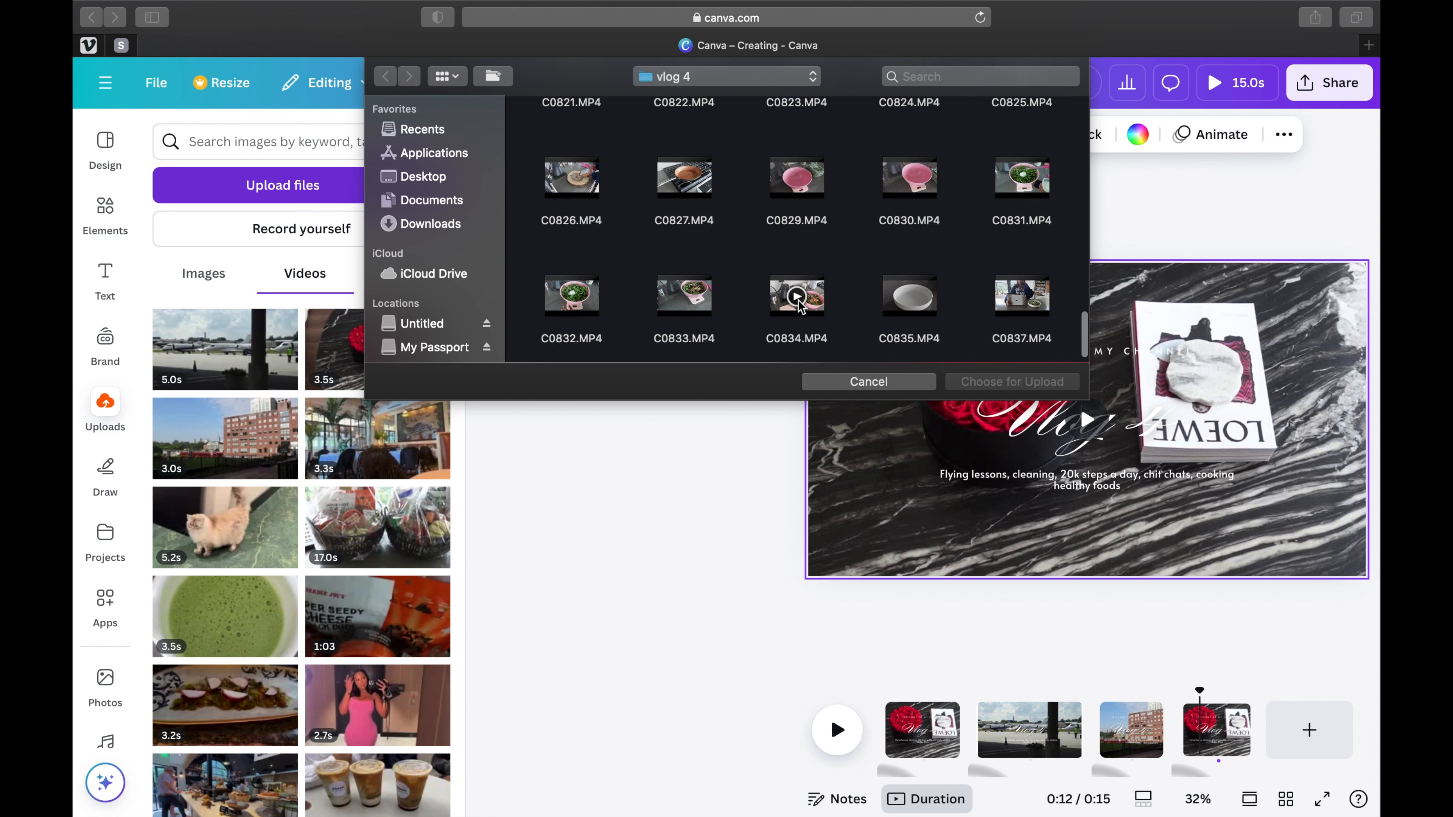
pyautogui.scroll(3, 800, 306)
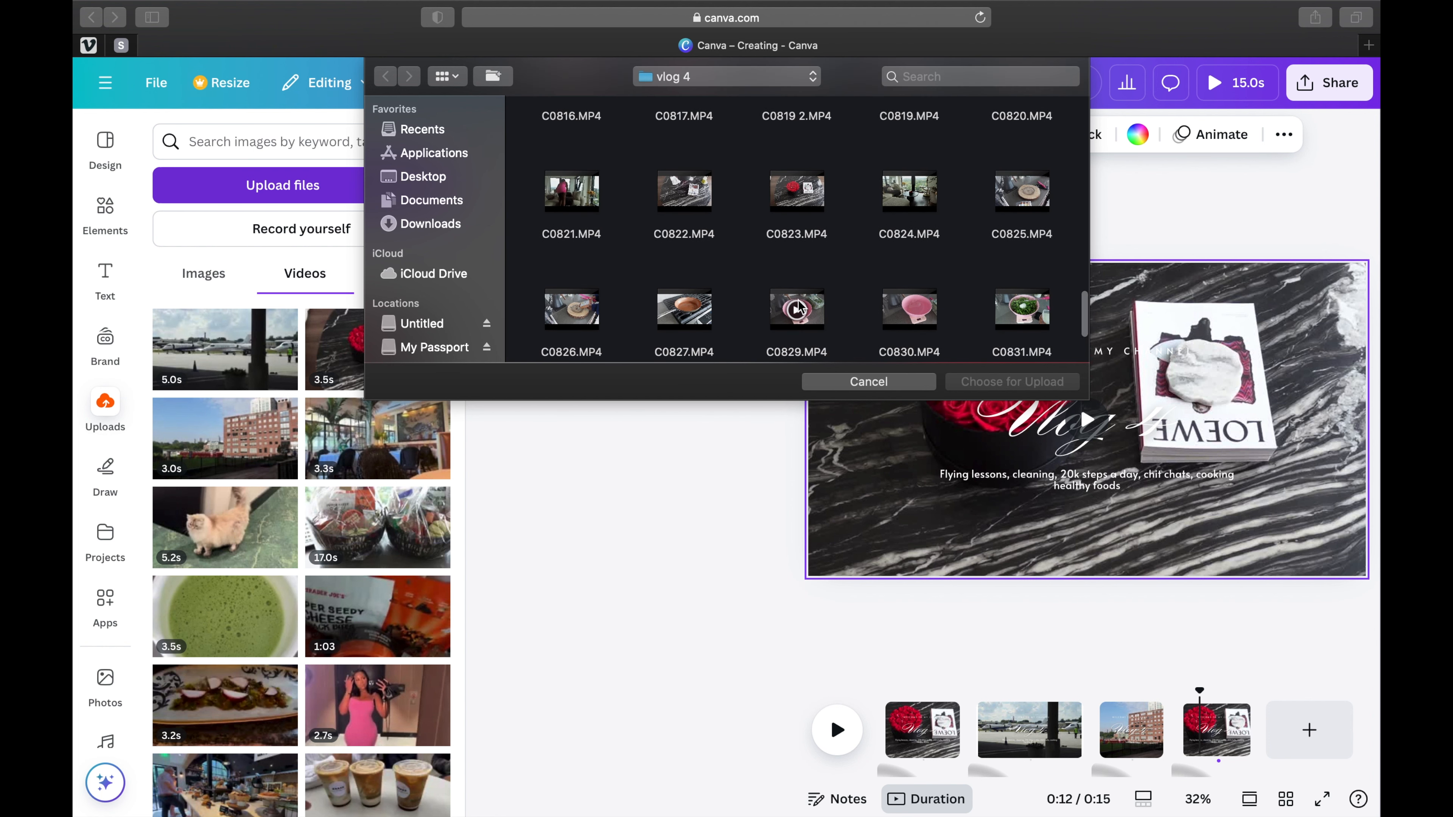
pyautogui.scroll(10, 800, 306)
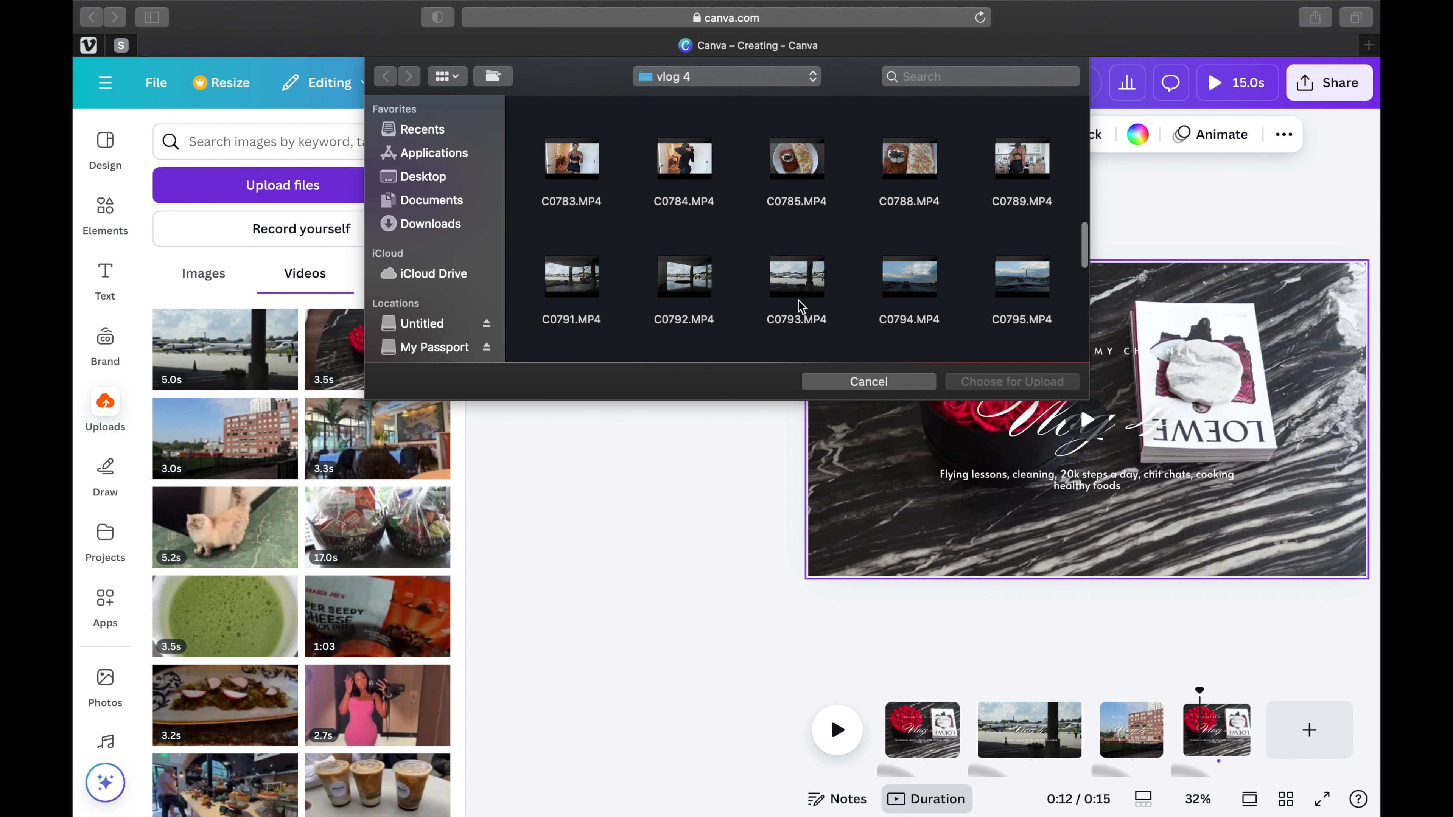
pyautogui.scroll(5, 800, 306)
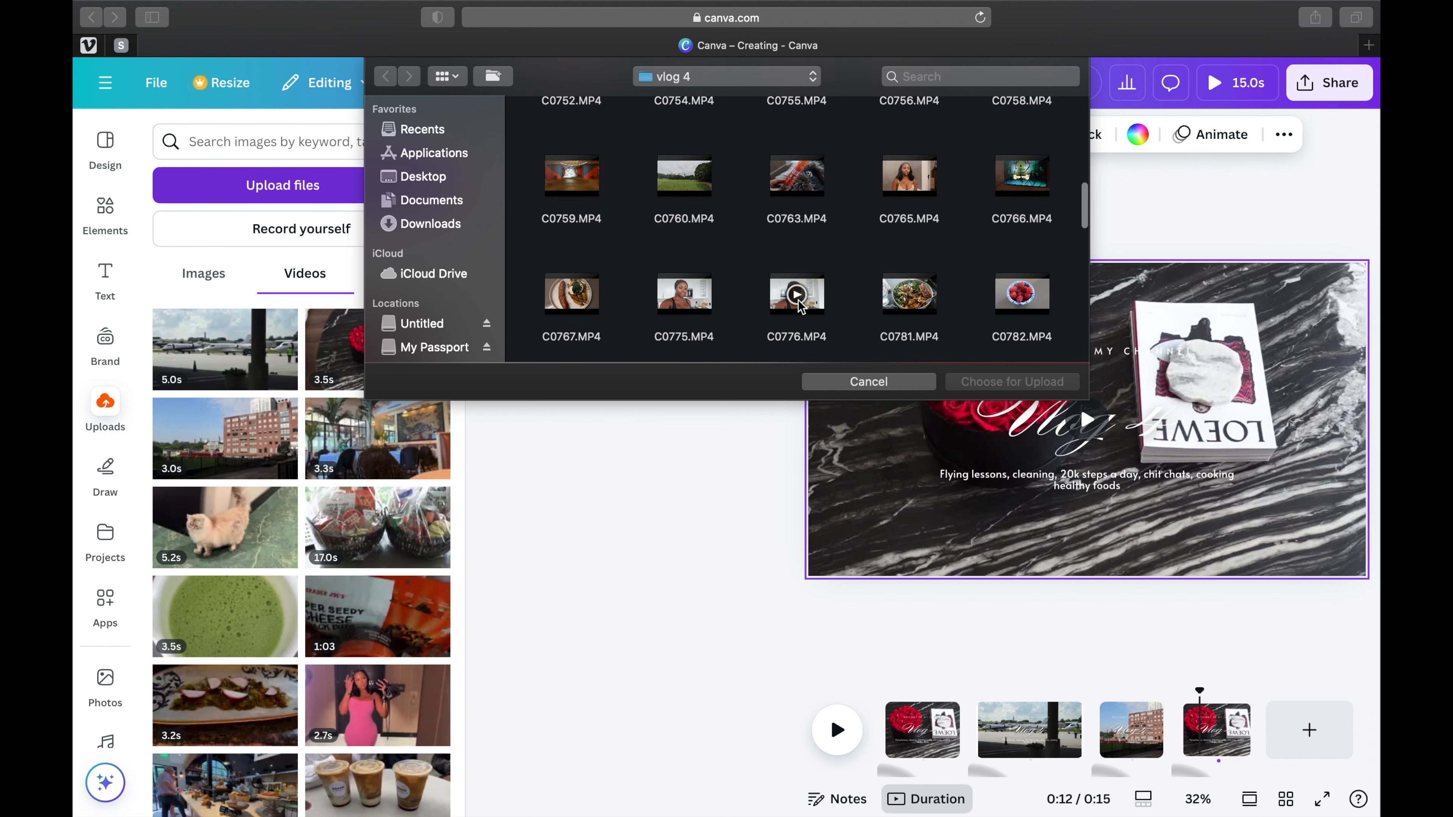
pyautogui.scroll(-4, 799, 306)
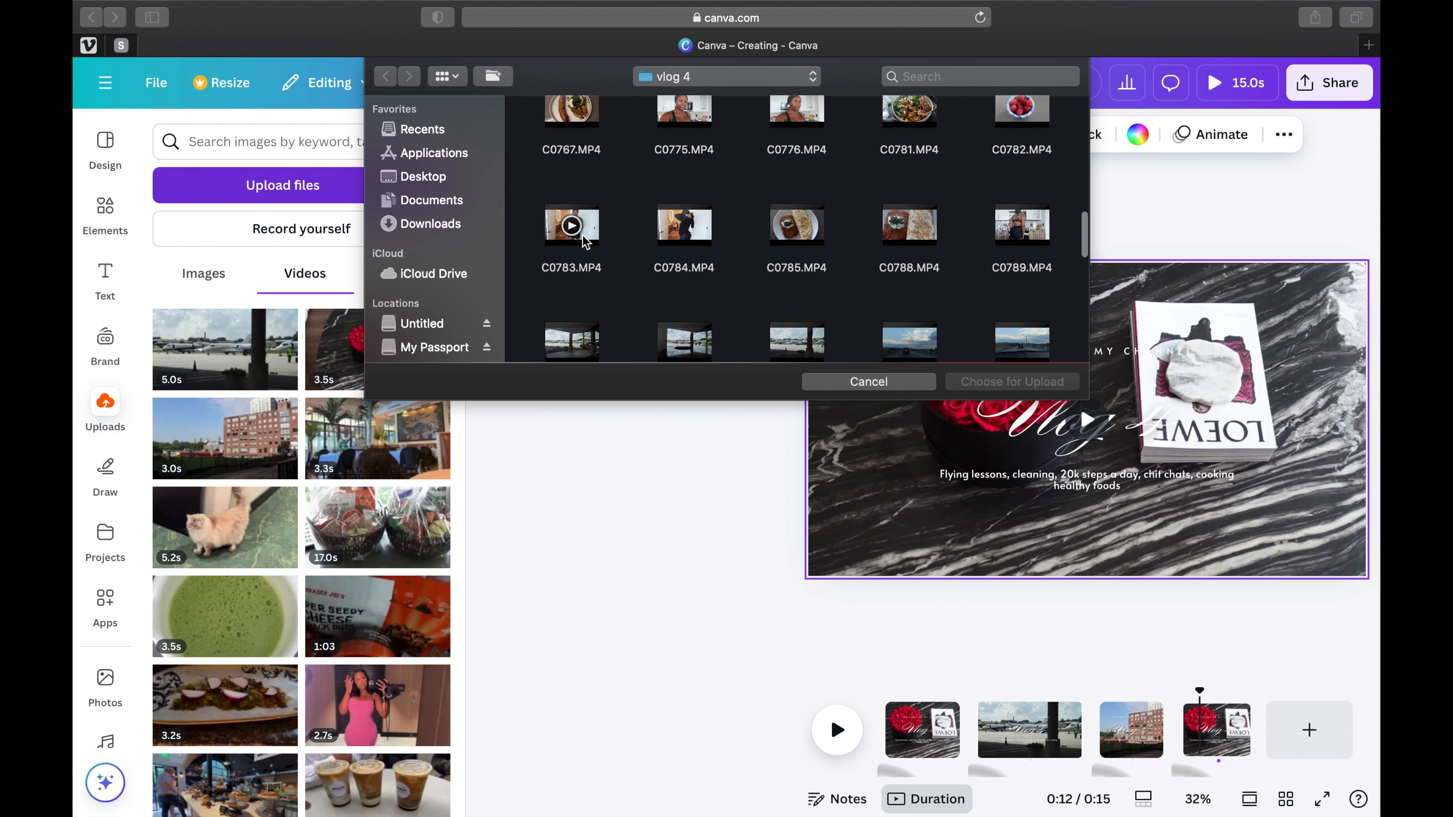
pyautogui.click(1044, 382)
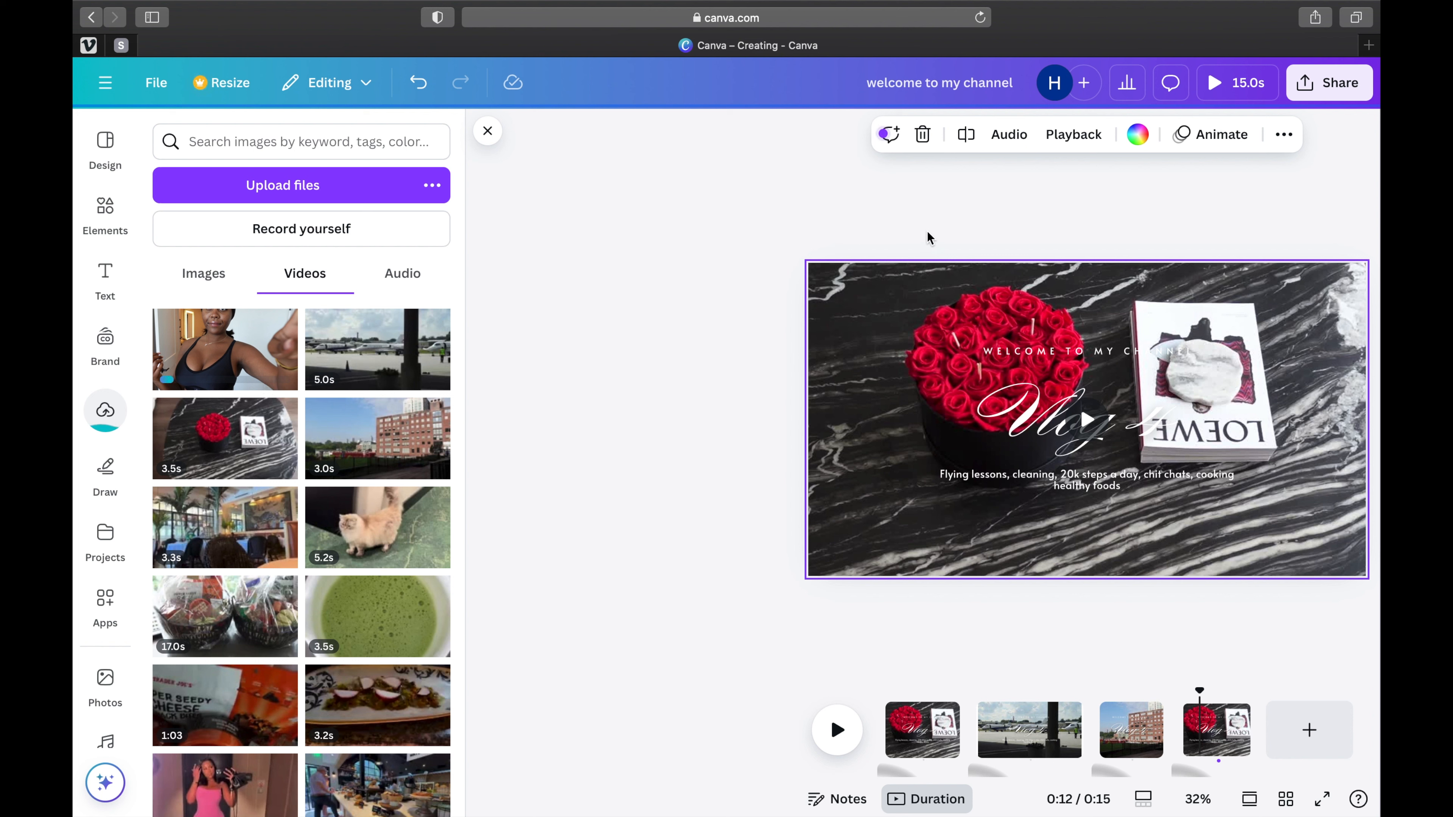
# Replace the roses clip on page 4 with the uploaded 2:03 workout-outfit clip and mute its audio.
pyautogui.click(1306, 304)
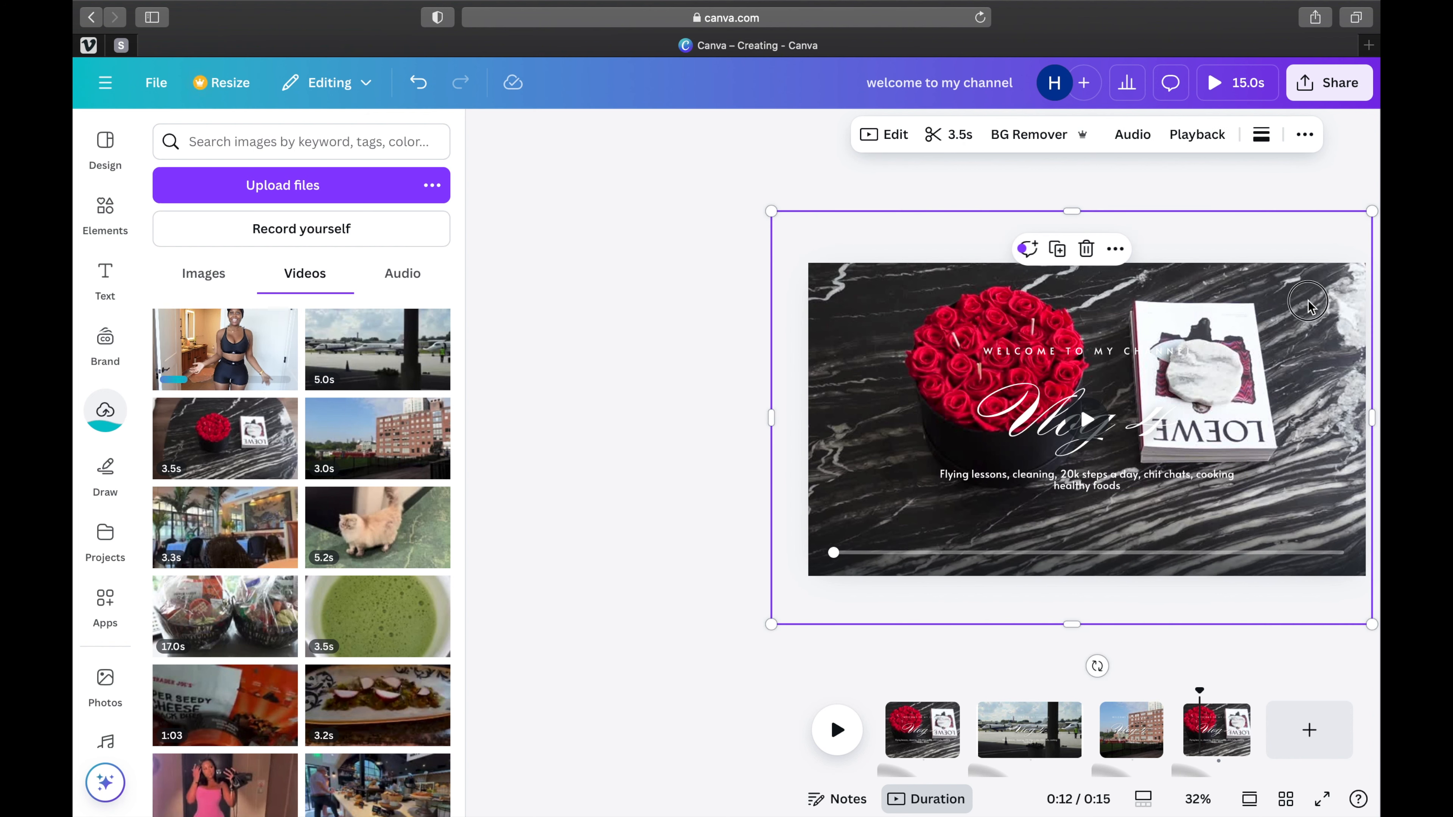
pyautogui.press('Delete')
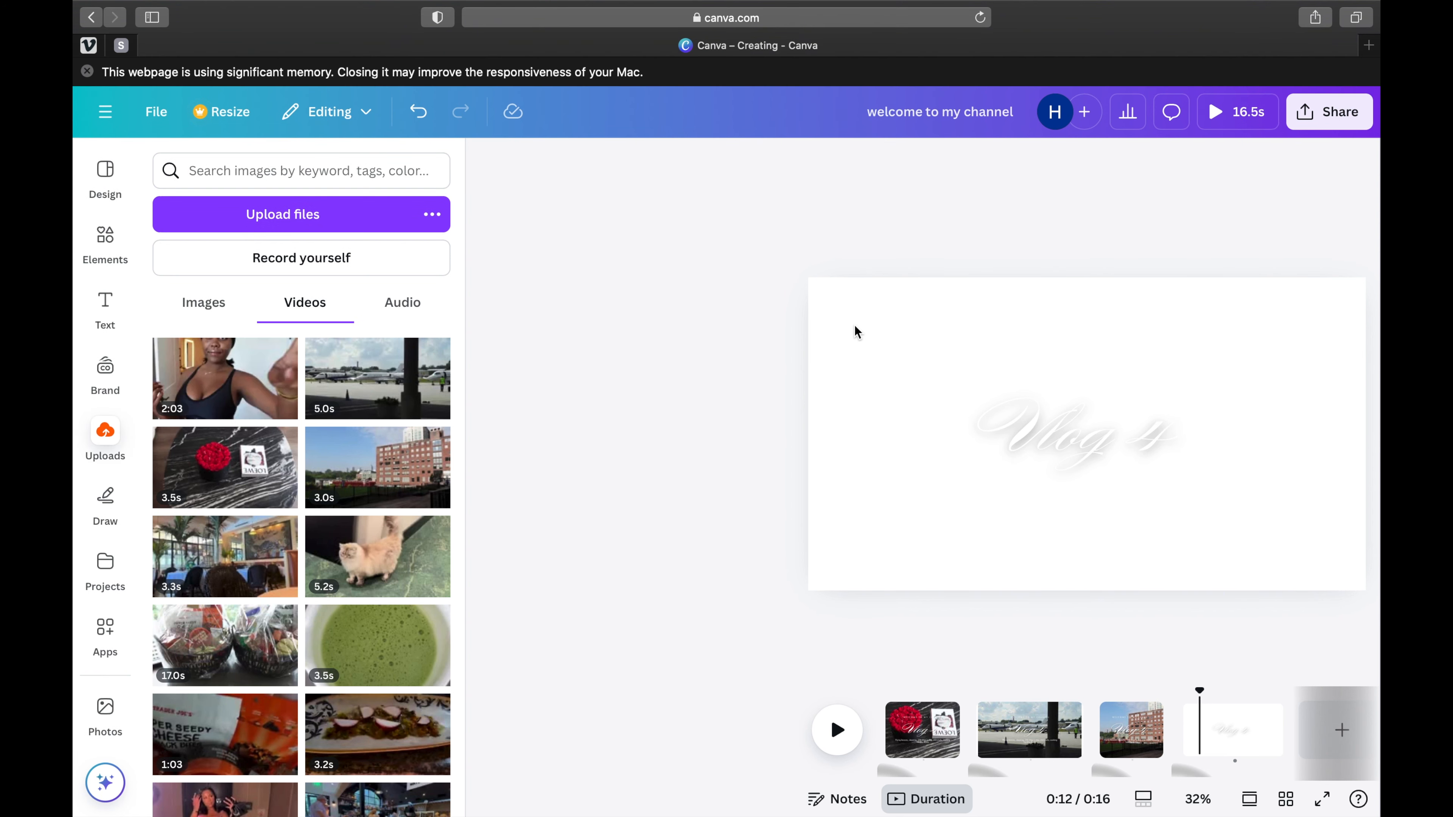
pyautogui.click(215, 379)
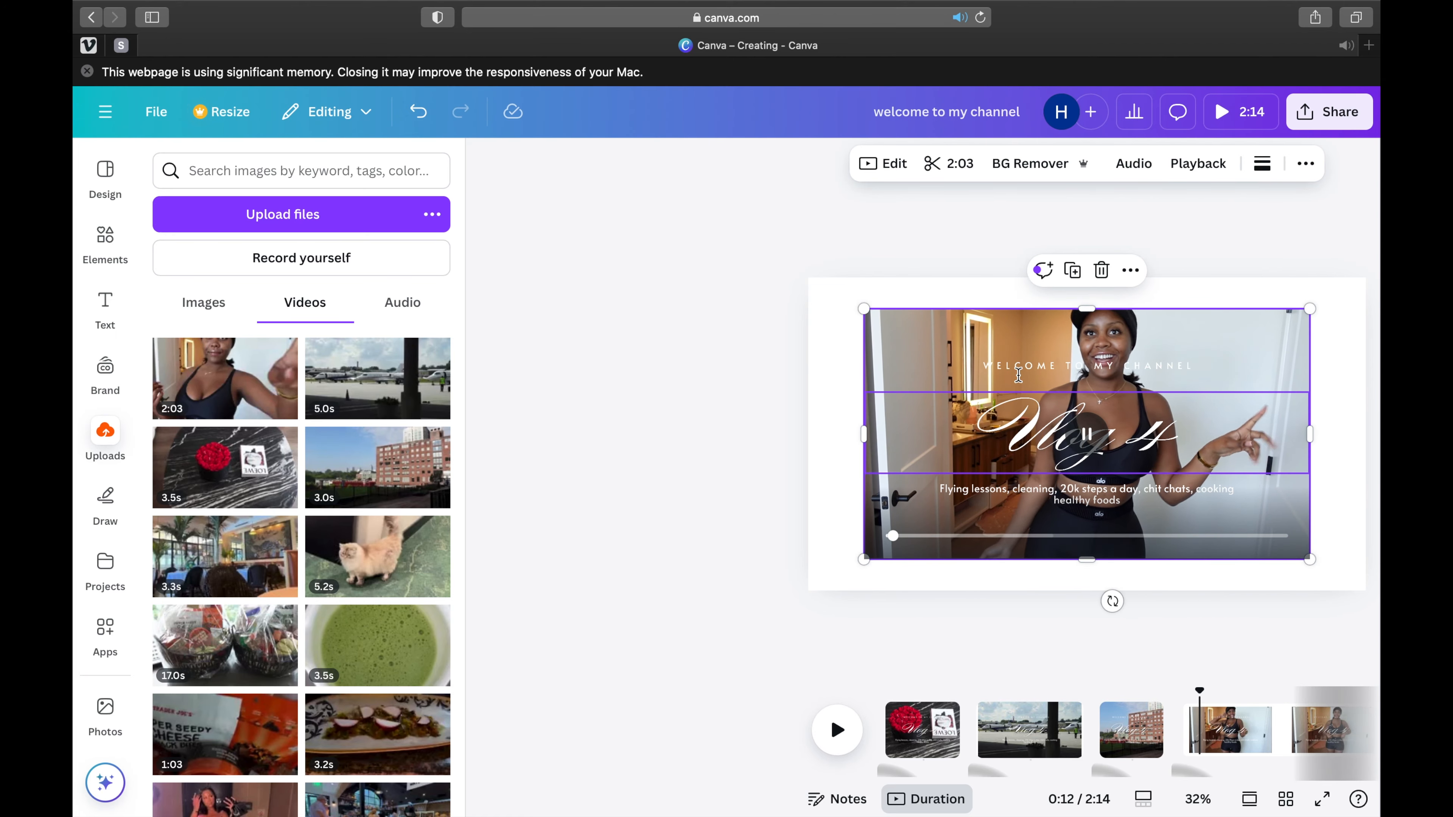
pyautogui.click(1126, 165)
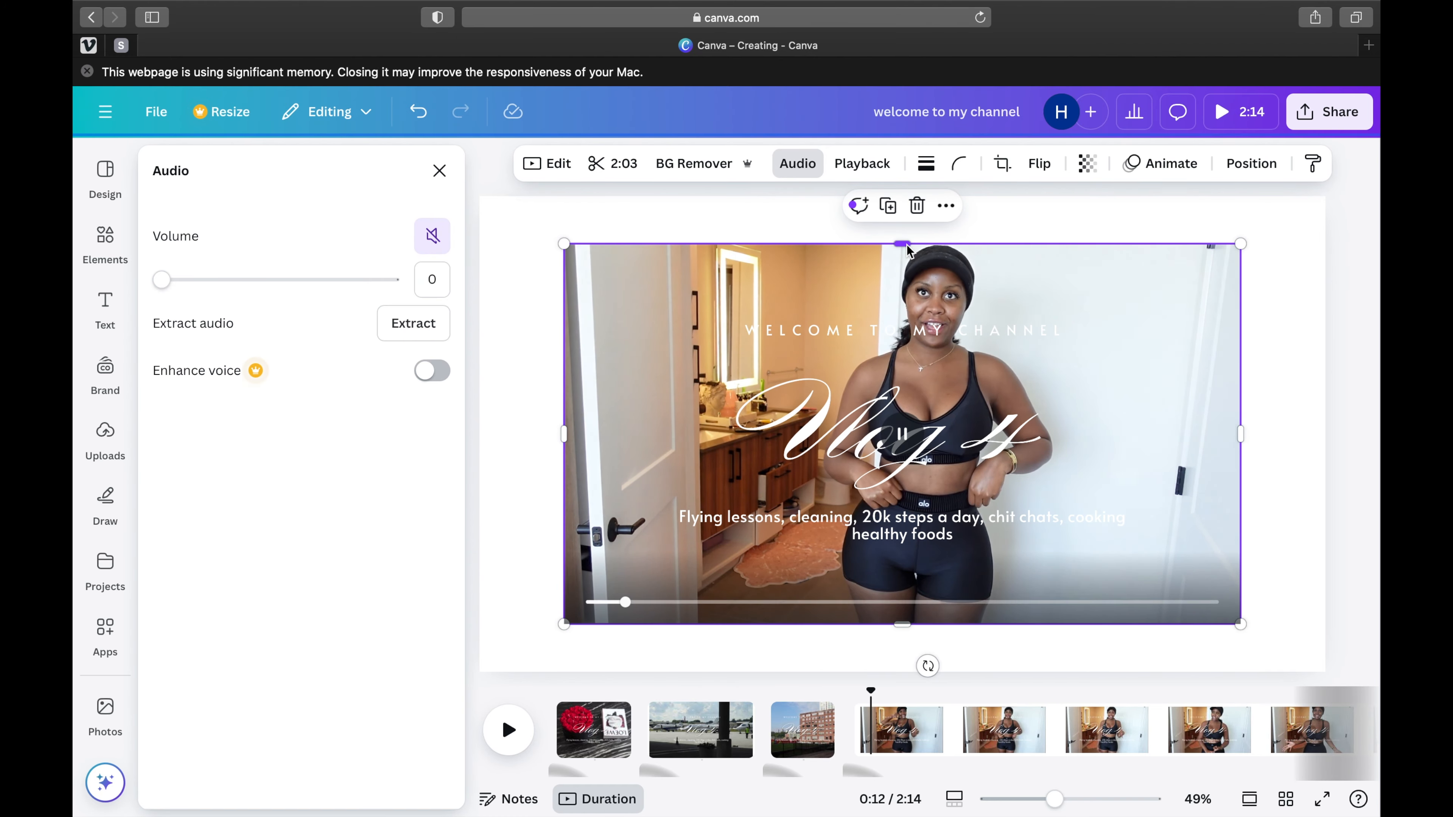
# Extend the workout-outfit clip's four edges to the borders of page 4.
pyautogui.moveTo(903, 244); pyautogui.dragTo(903, 197)
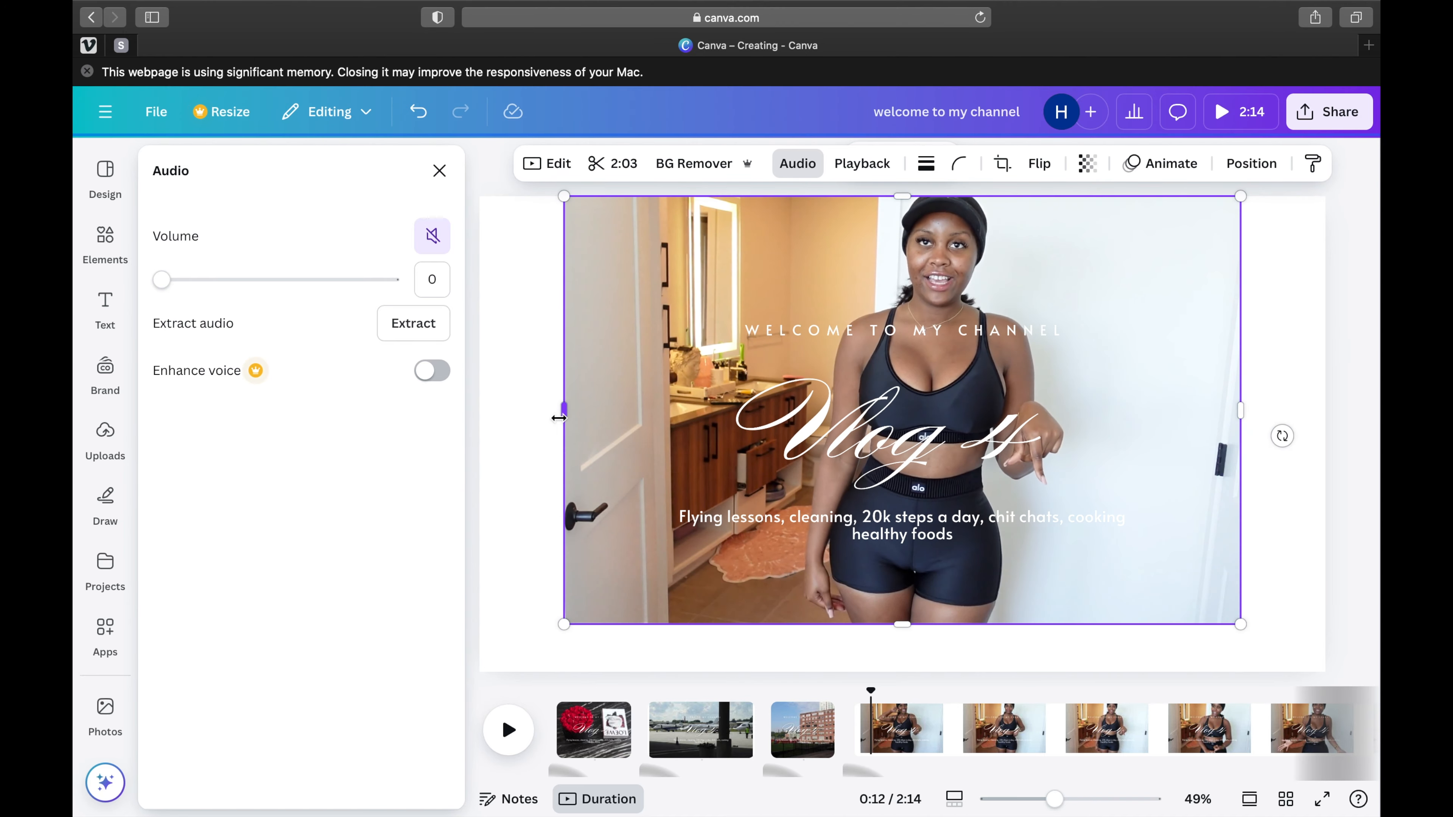
pyautogui.moveTo(564, 410); pyautogui.dragTo(476, 406)
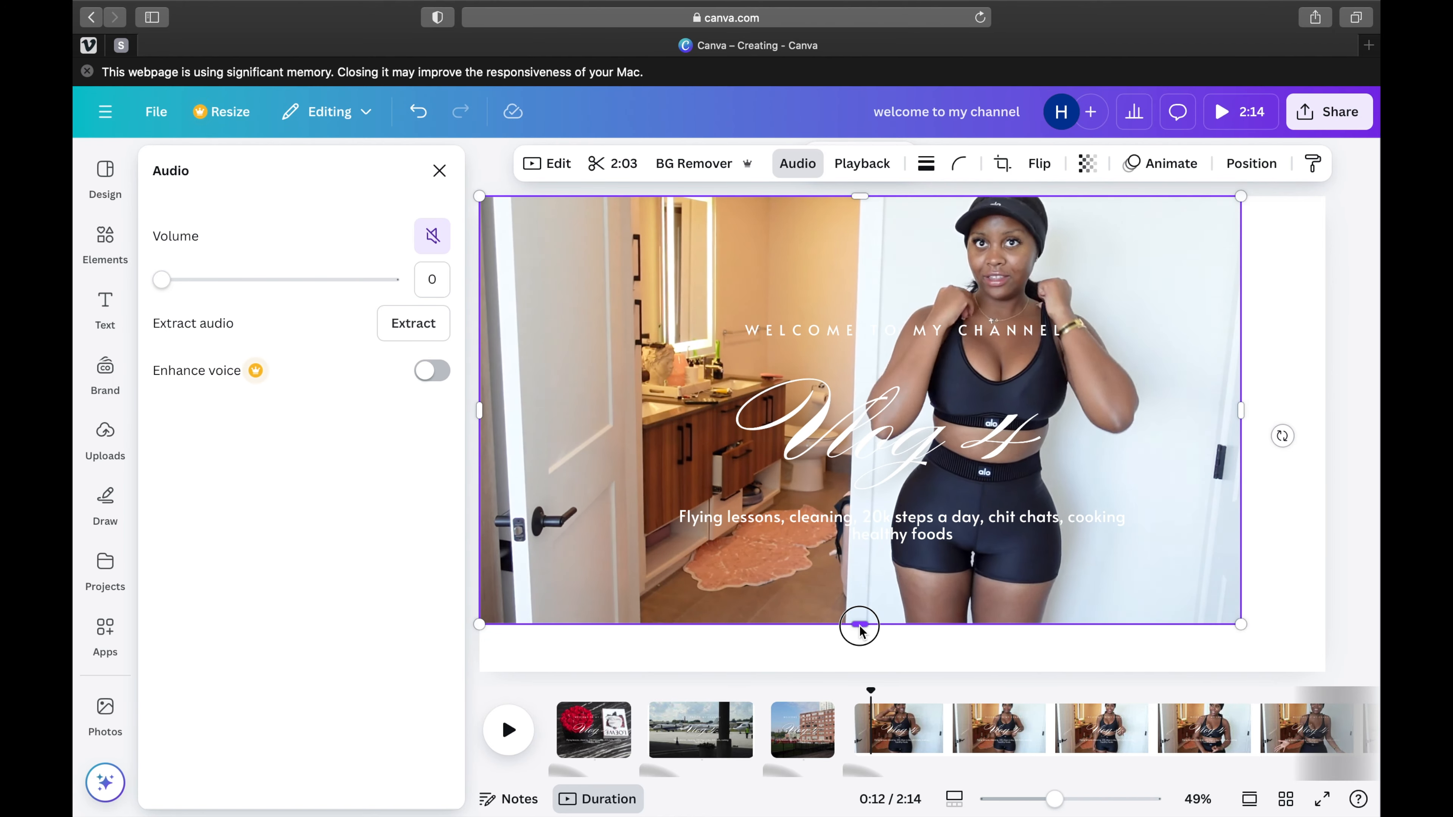
pyautogui.moveTo(860, 629); pyautogui.dragTo(860, 675)
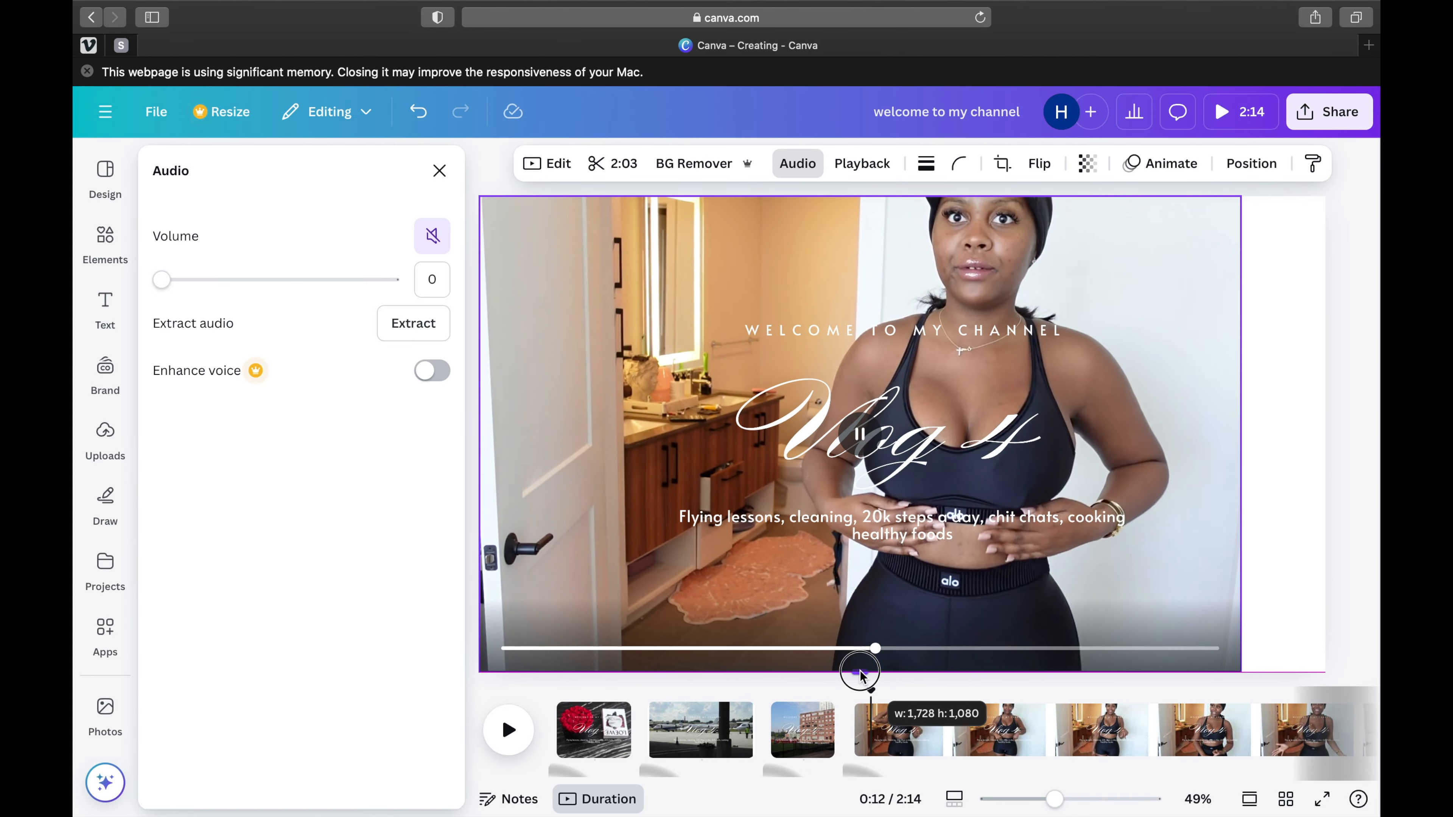
pyautogui.moveTo(1241, 434); pyautogui.dragTo(1324, 434)
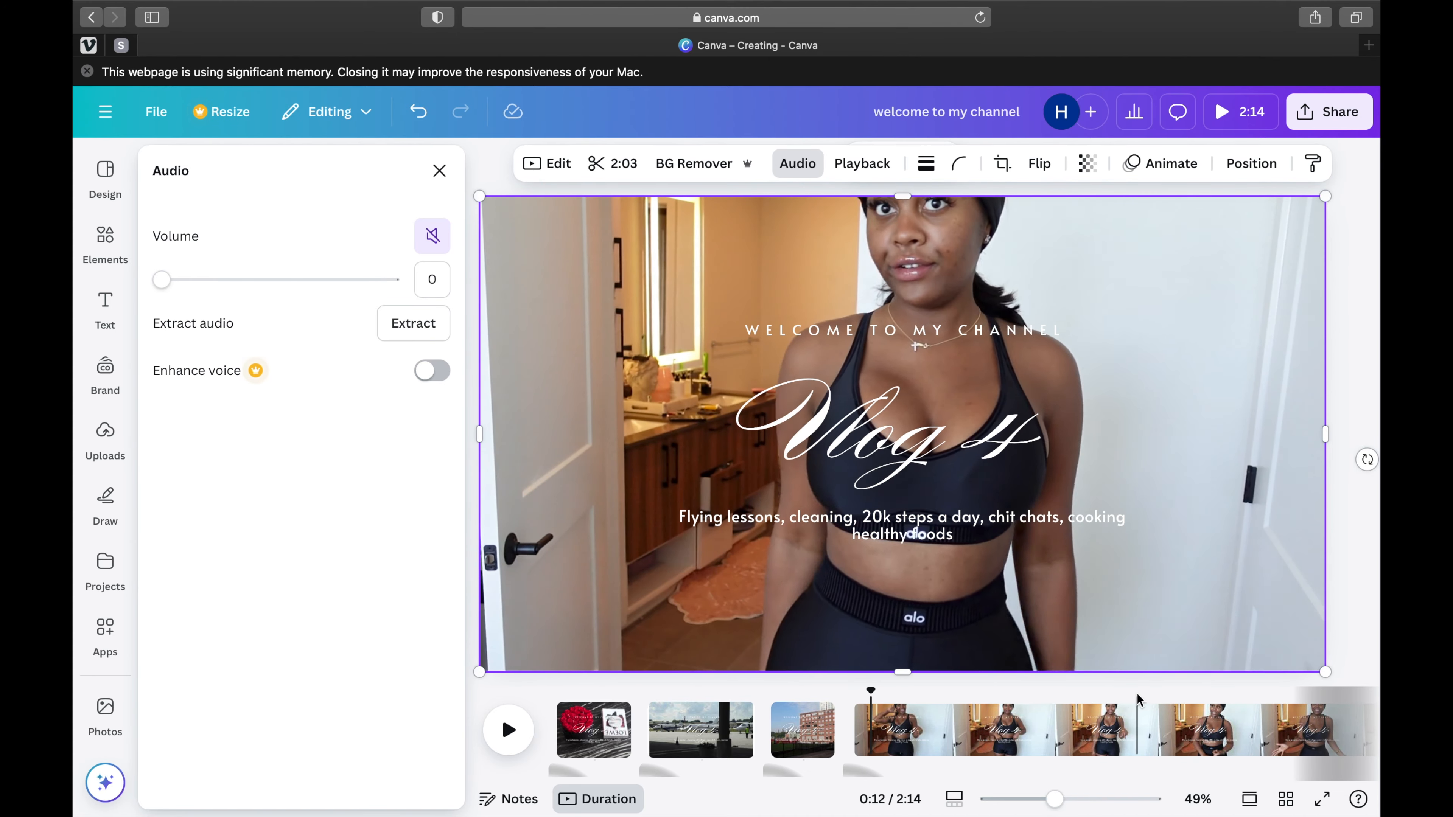
# Trim the start of page 4 in the timeline to shorten it to about 1:55.
pyautogui.hscroll(2, 1139, 699)
pyautogui.hscroll(10, 1139, 699)
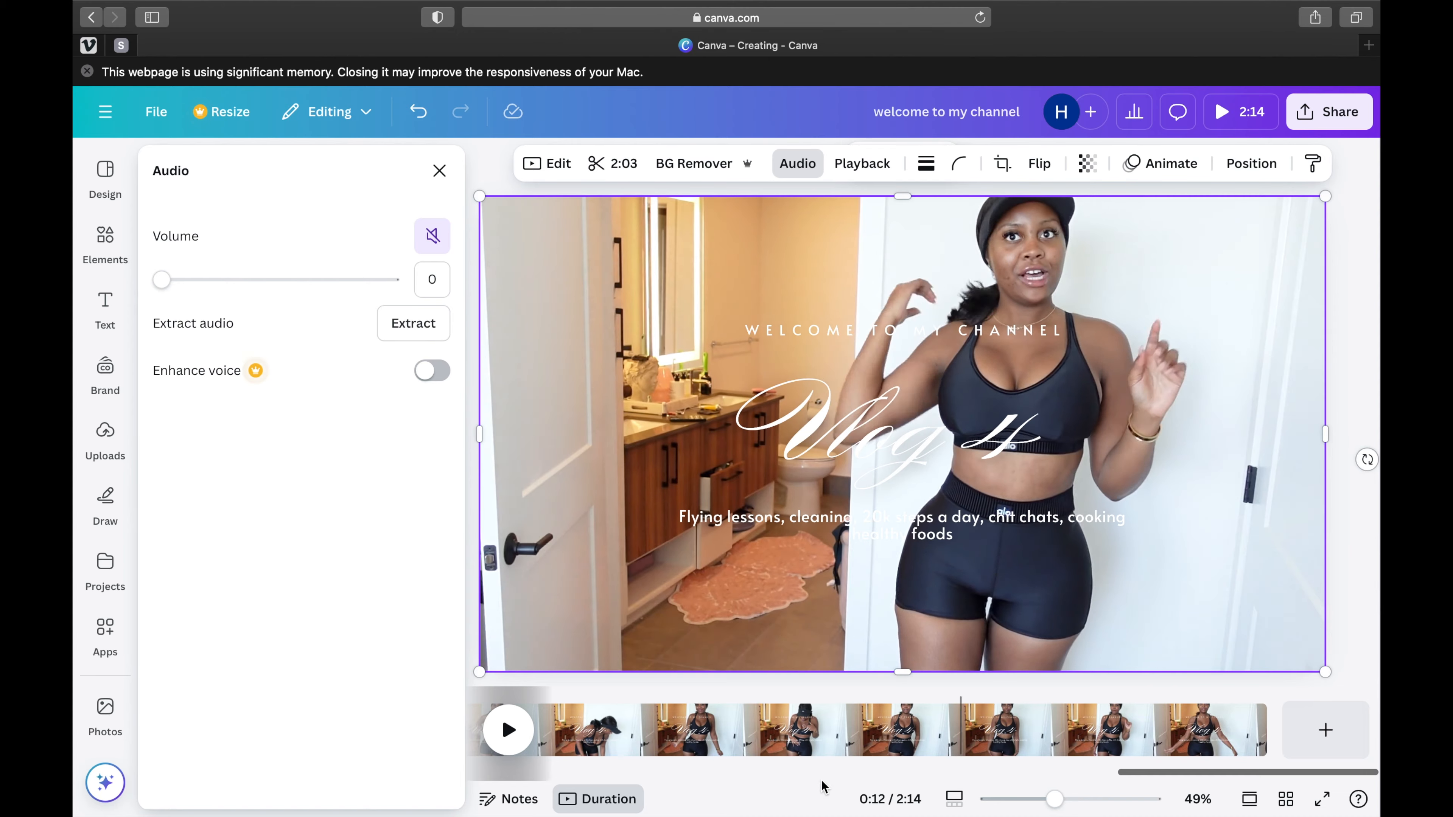
pyautogui.hscroll(-10, 801, 738)
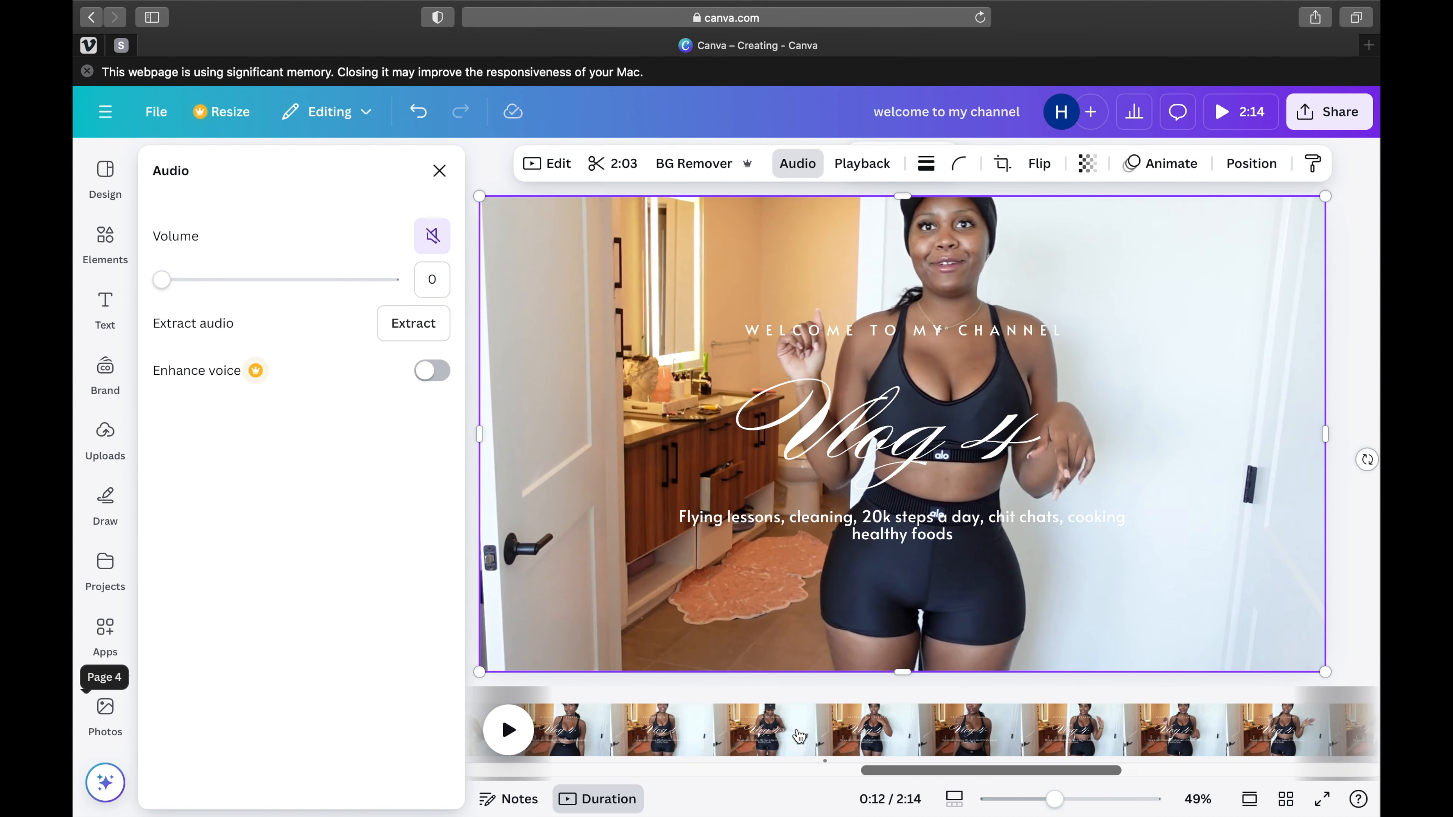
pyautogui.hscroll(-8, 799, 736)
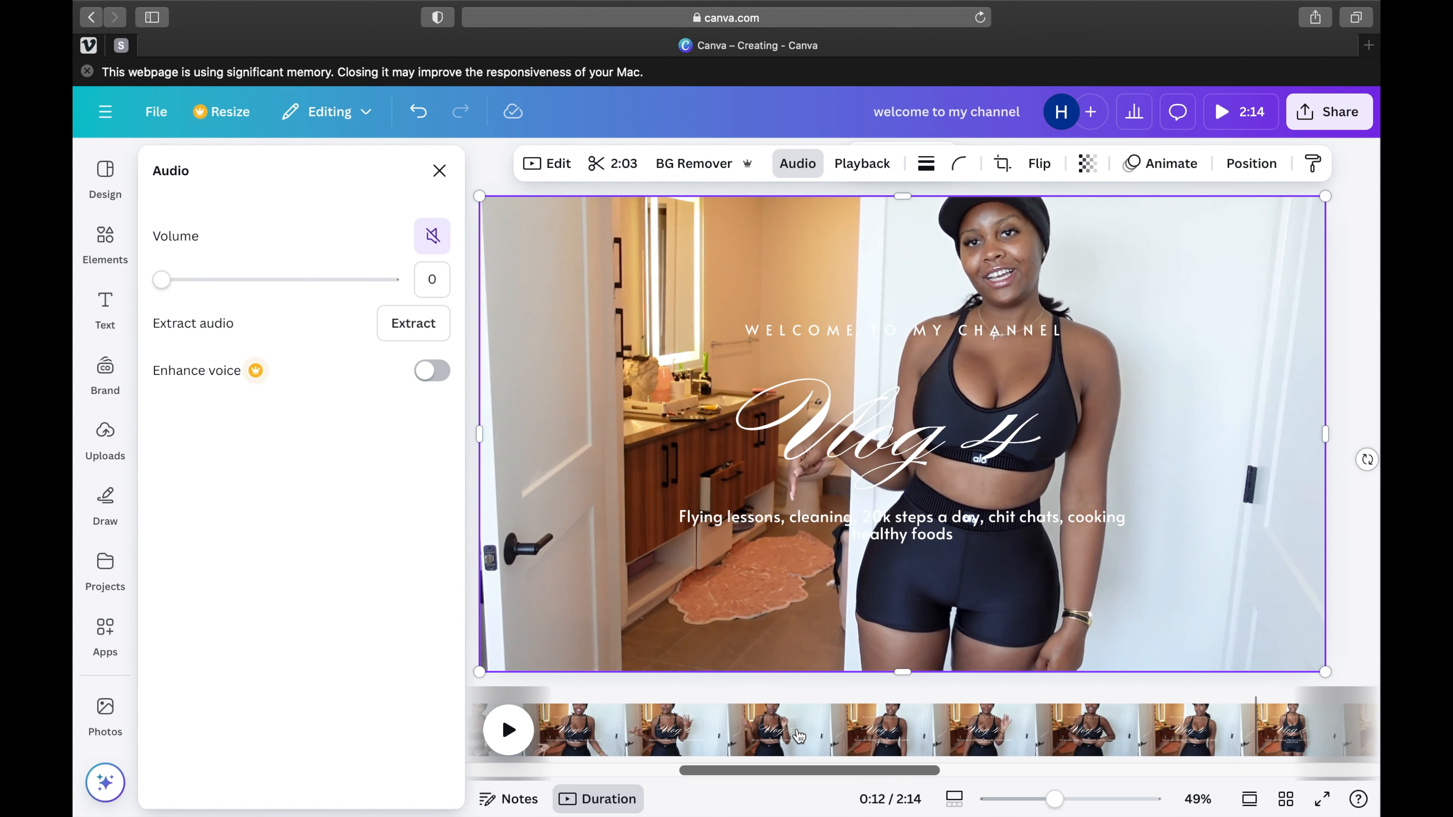
pyautogui.hscroll(-5, 799, 736)
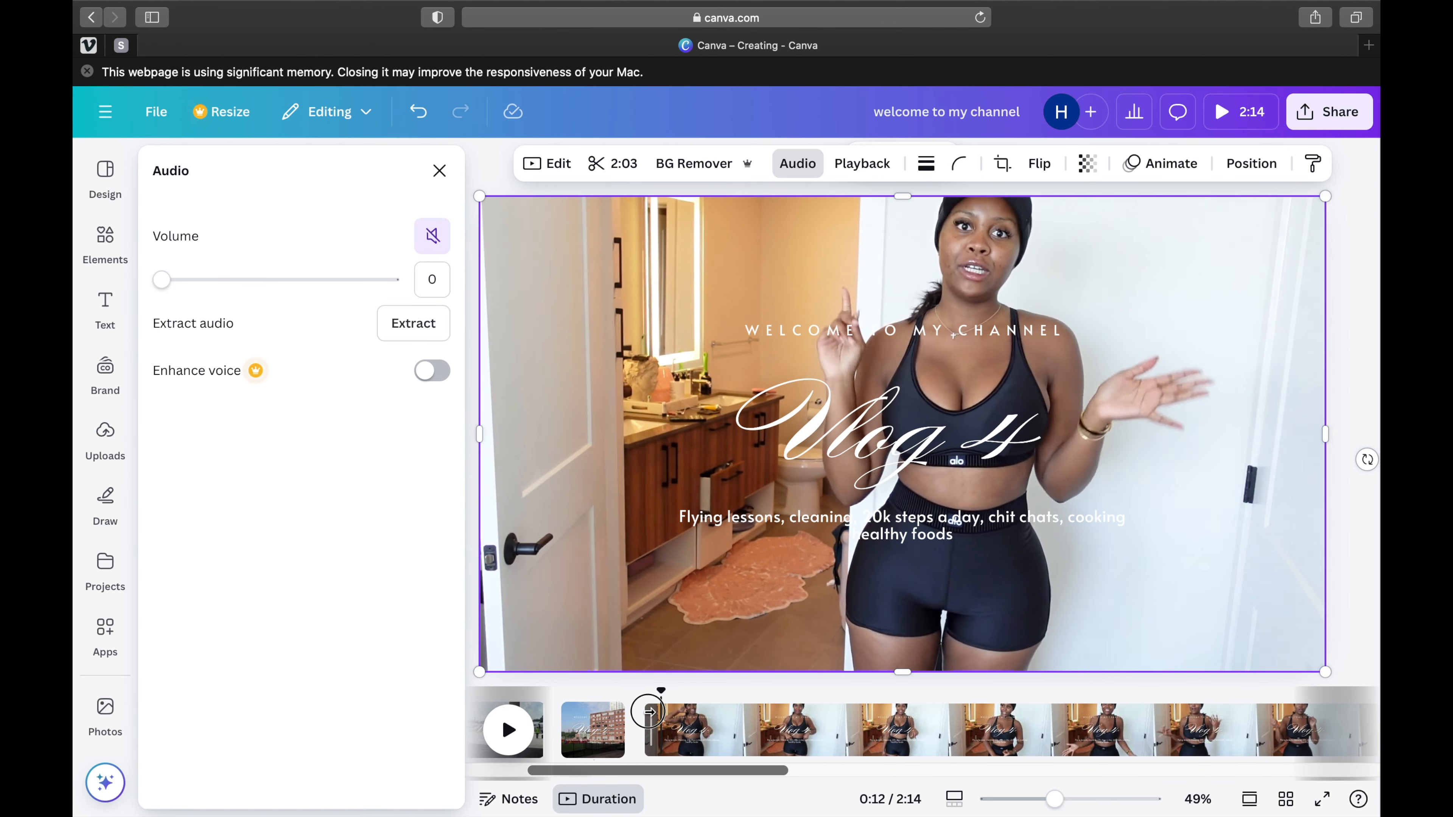
pyautogui.click(809, 722)
pyautogui.hscroll(-3, 809, 719)
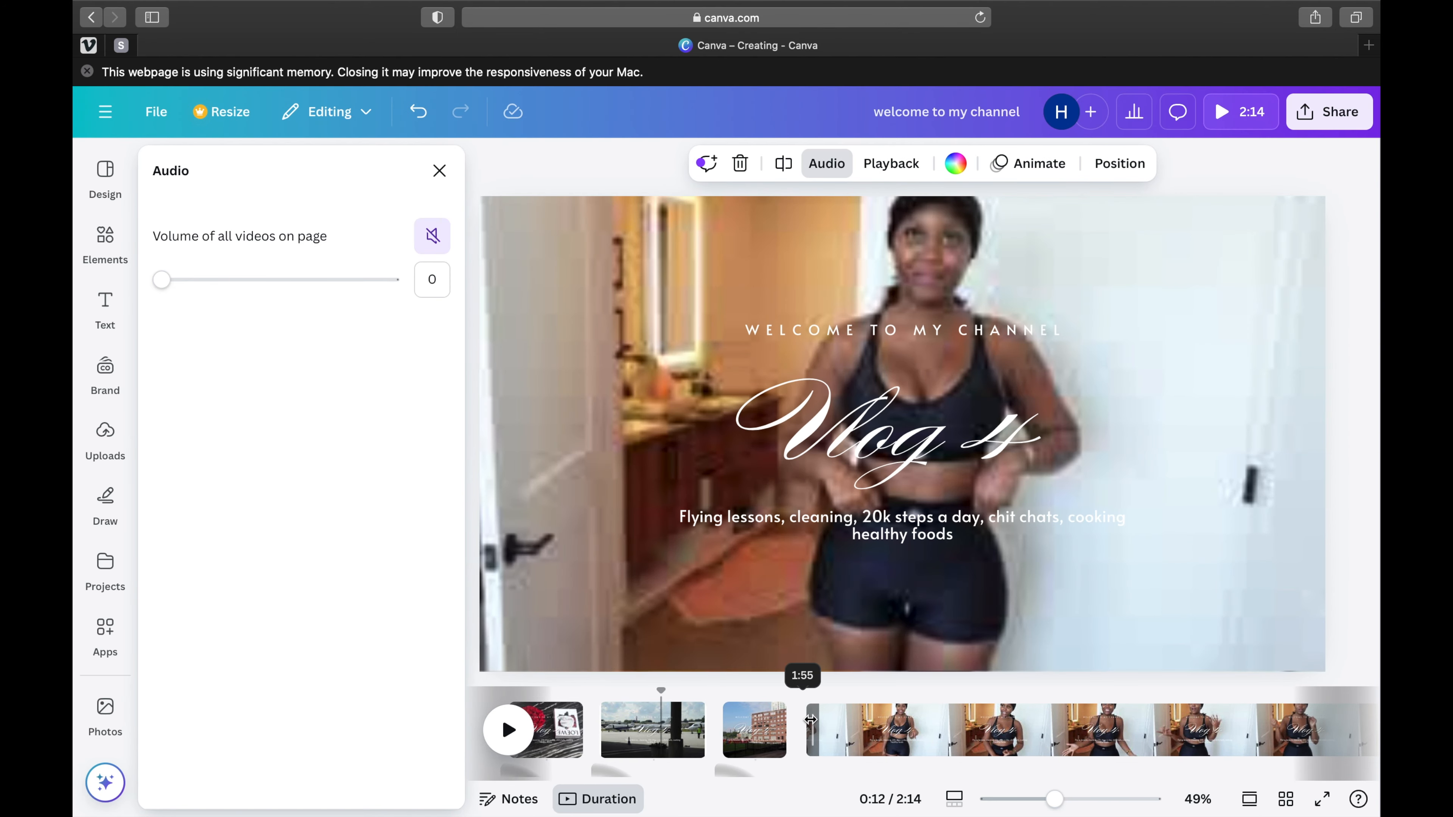
pyautogui.moveTo(810, 719); pyautogui.dragTo(962, 719)
# Trim page 4 further from its end and its start to a duration of 15.4 seconds.
pyautogui.hscroll(12, 1037, 714)
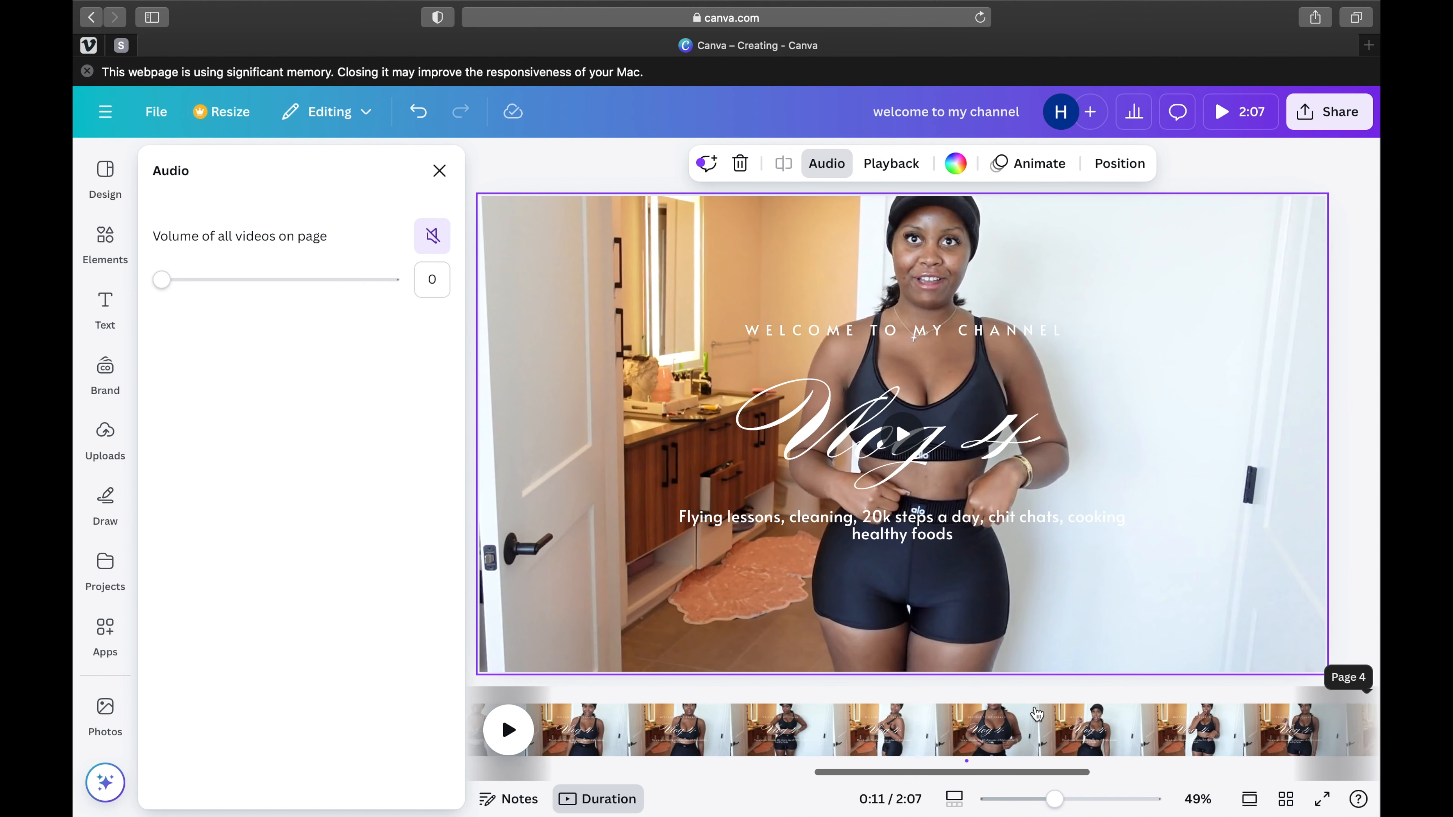
pyautogui.moveTo(1265, 729); pyautogui.dragTo(1016, 736)
pyautogui.hscroll(-5, 753, 724)
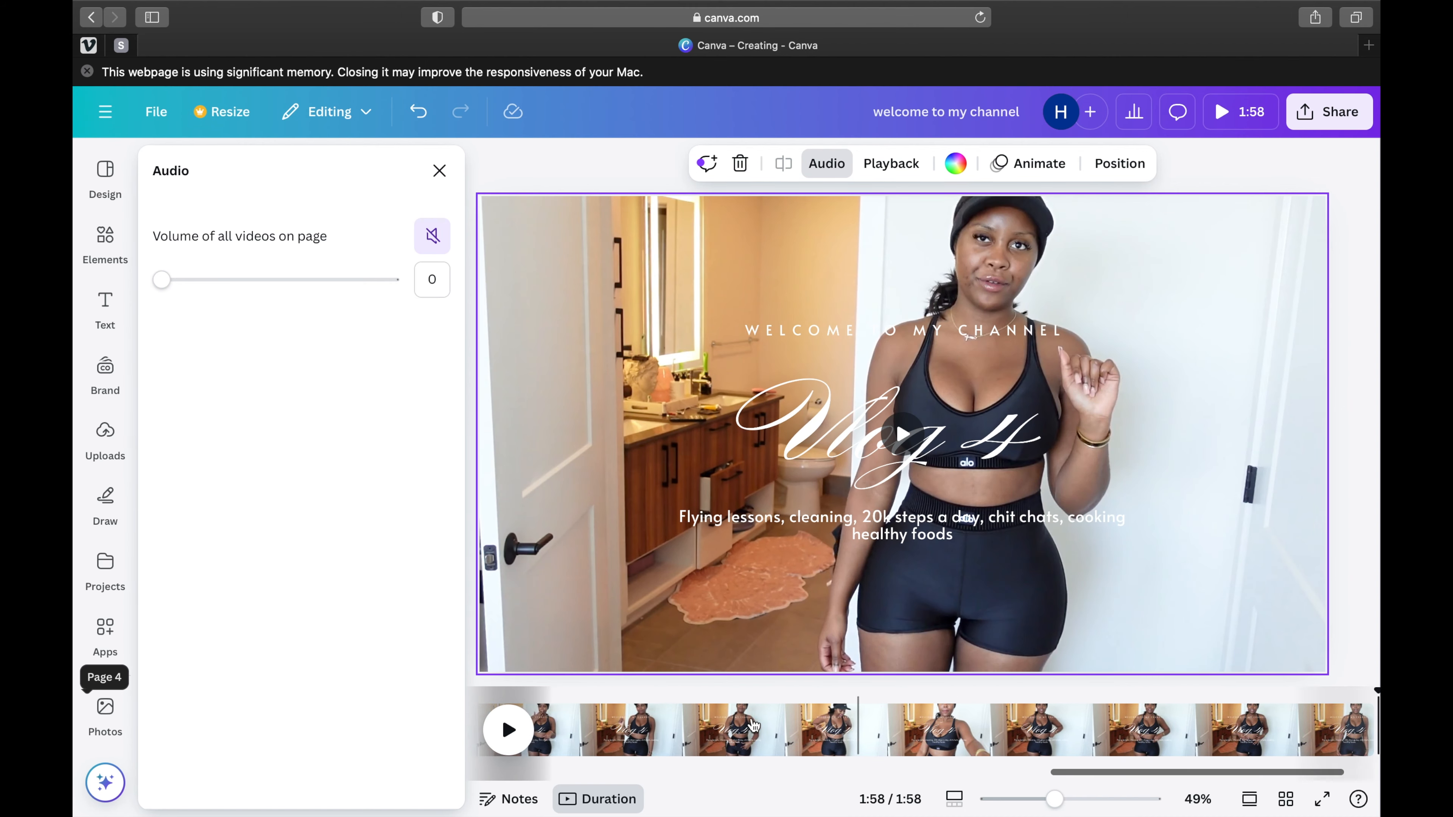
pyautogui.hscroll(-10, 753, 725)
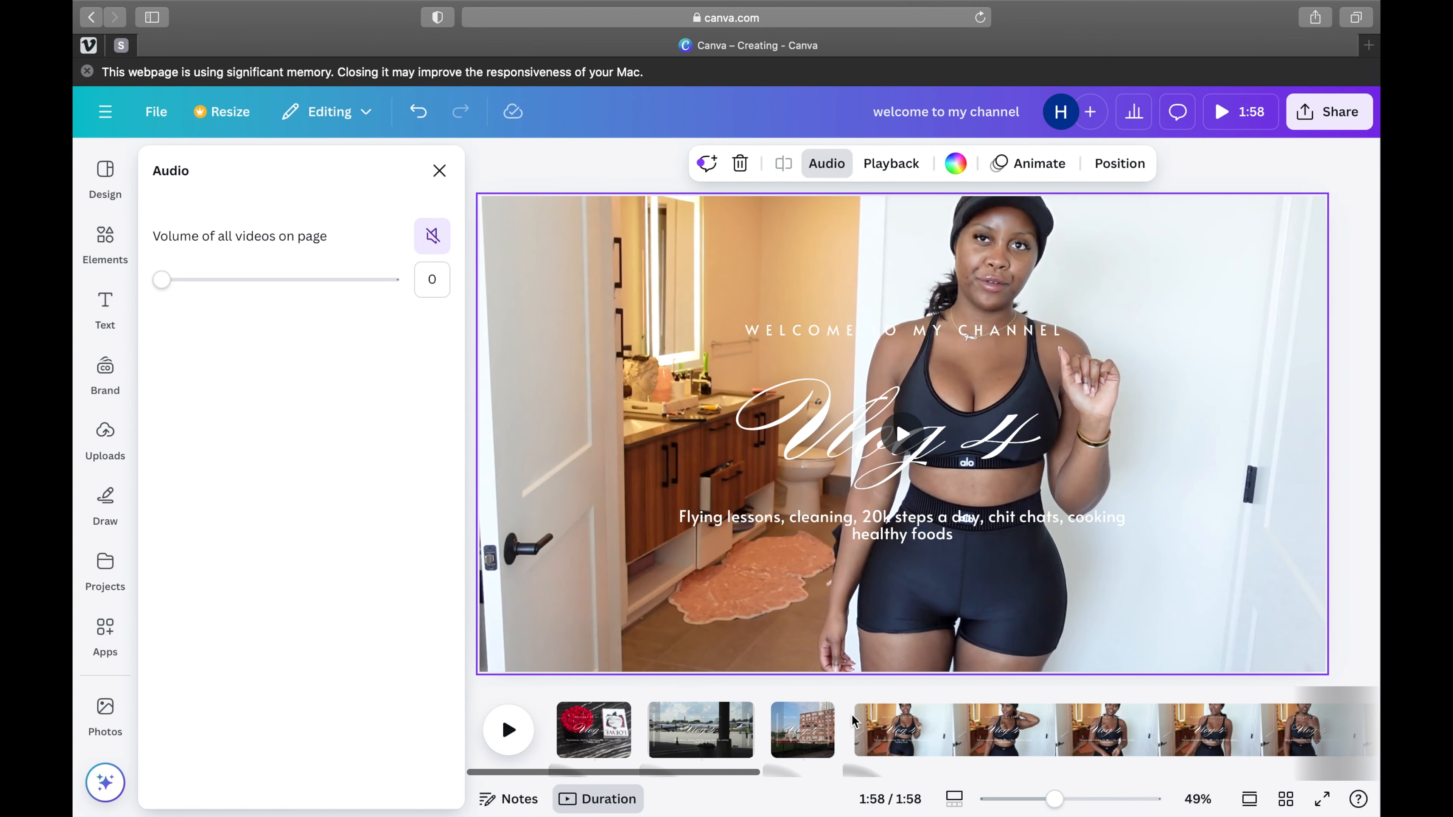
pyautogui.moveTo(914, 724); pyautogui.dragTo(1182, 727)
pyautogui.hscroll(-3, 1027, 737)
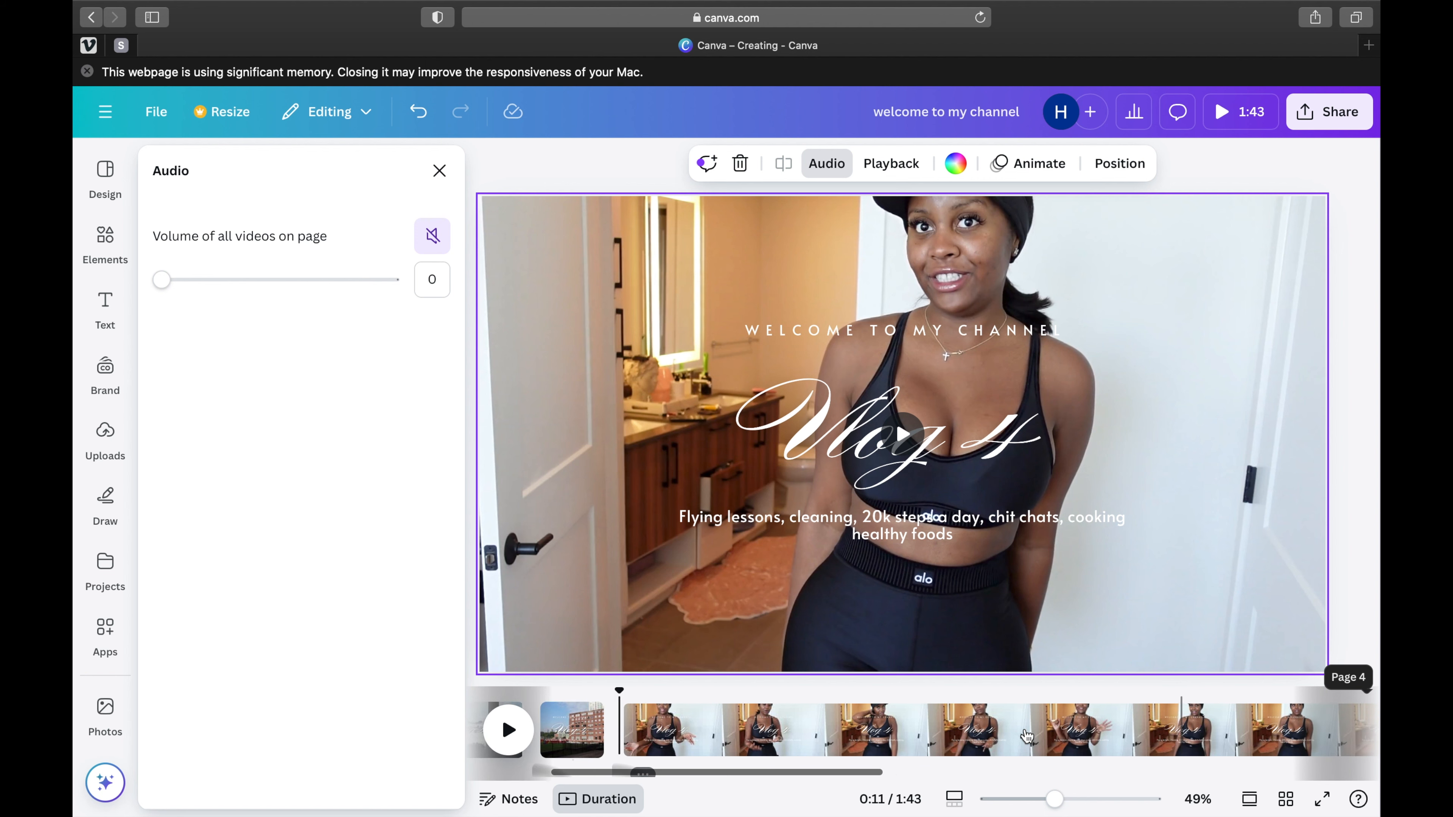
pyautogui.moveTo(662, 730); pyautogui.dragTo(872, 717)
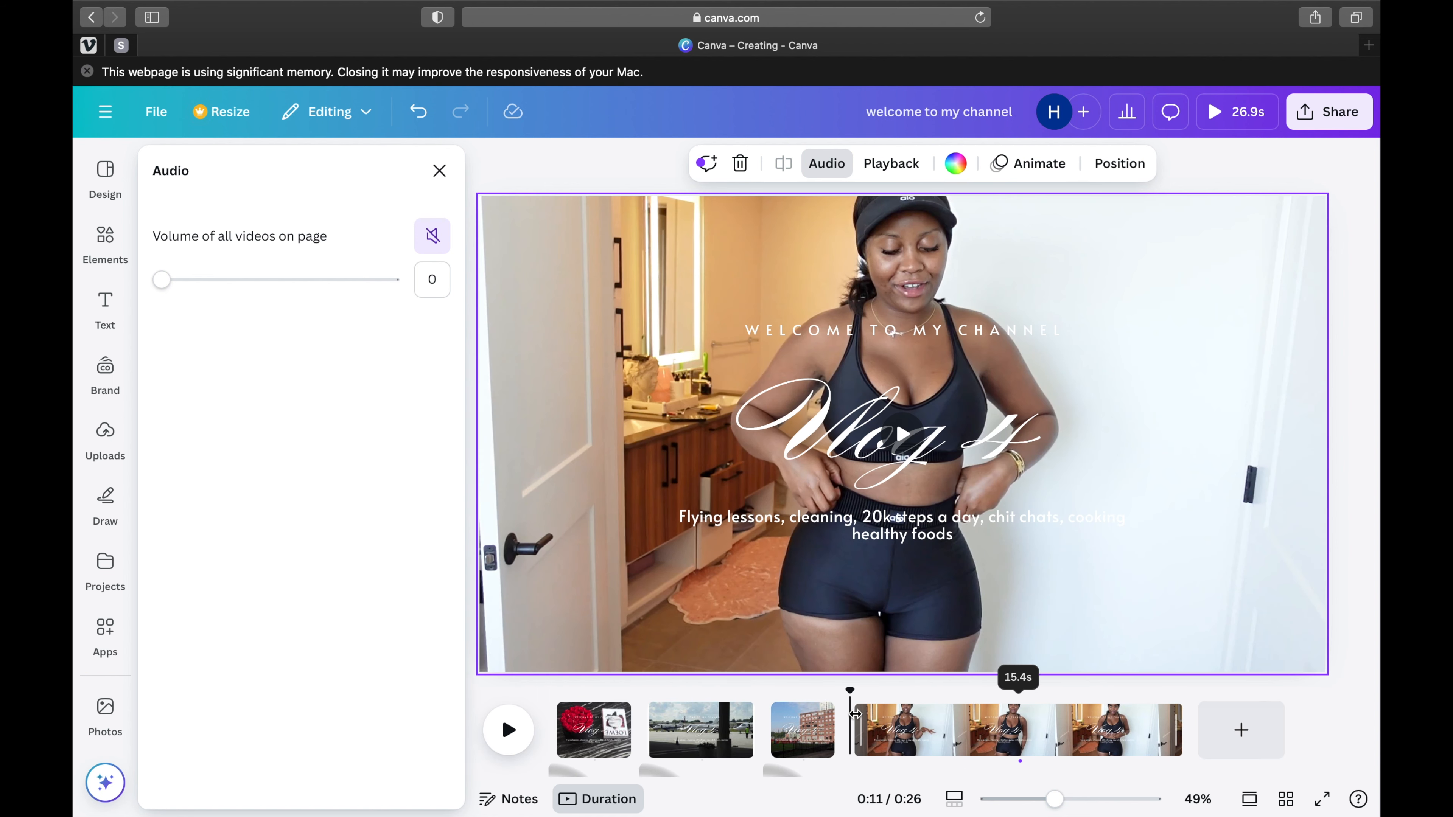
# Trim the start of page 4 to bring the whole video to 14.6 s, and preview it, pausing and jumping back to 8.0 s.
pyautogui.moveTo(854, 713); pyautogui.dragTo(892, 728)
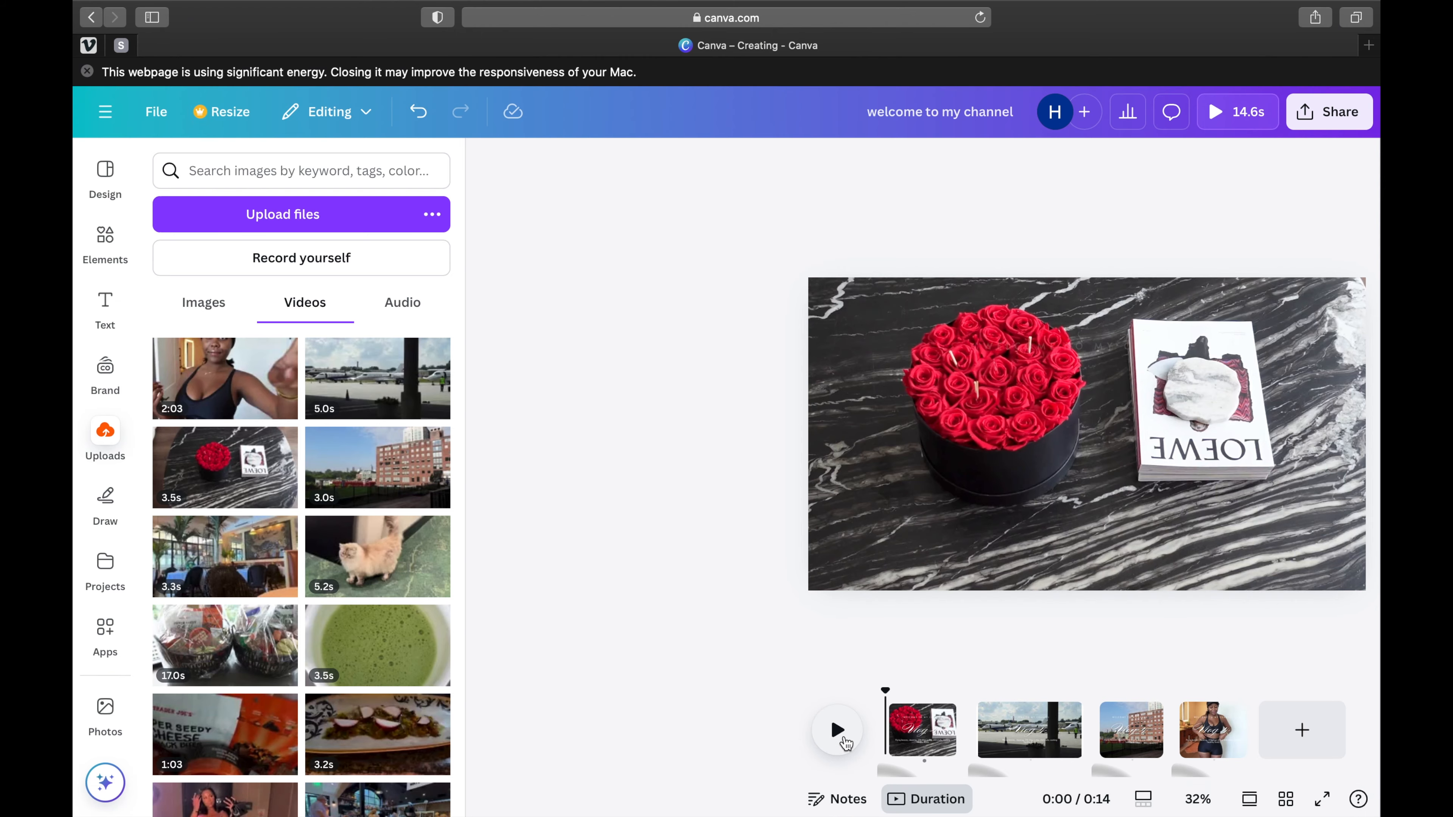
pyautogui.click(1238, 112)
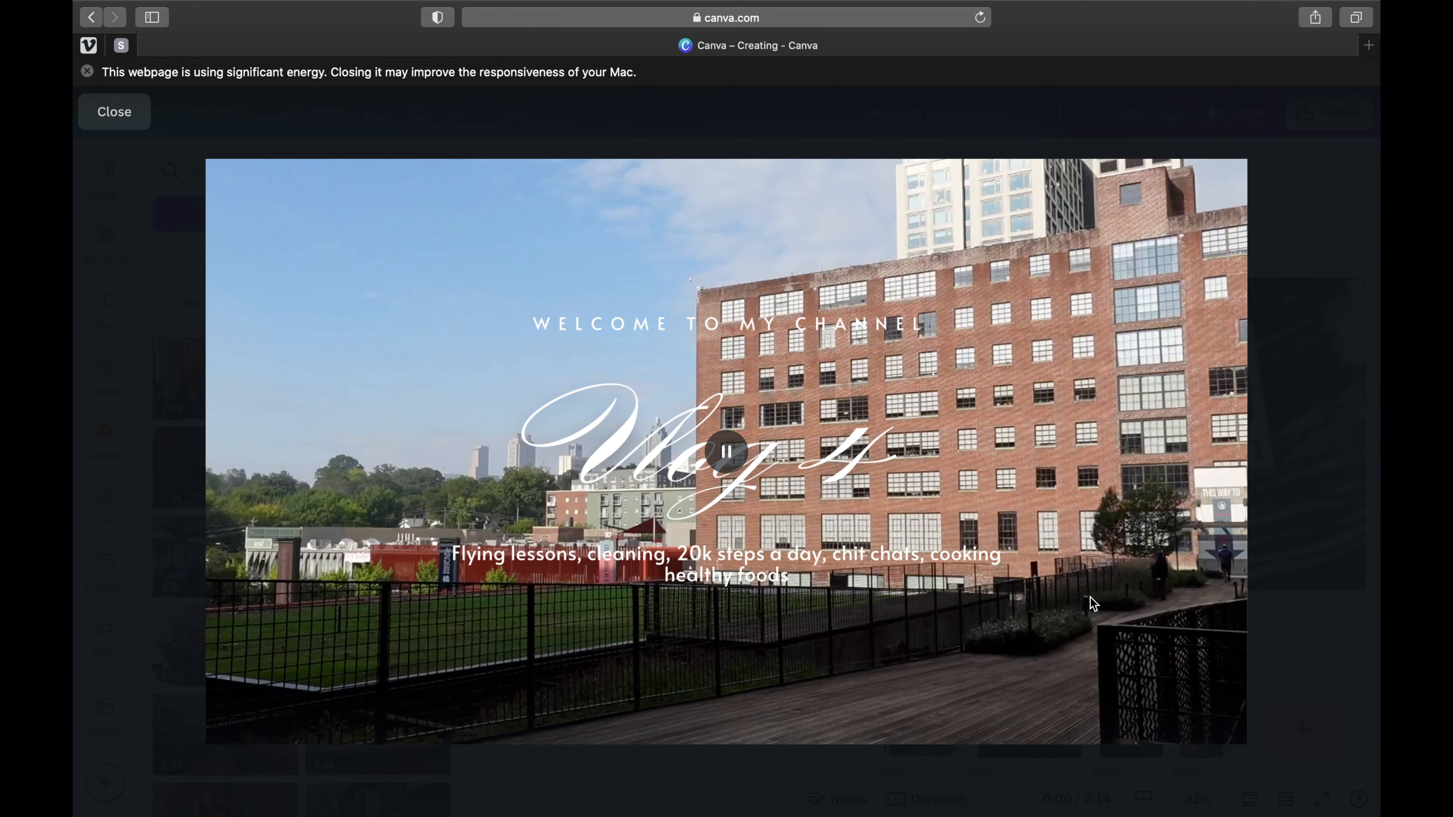
pyautogui.moveTo(290, 695)
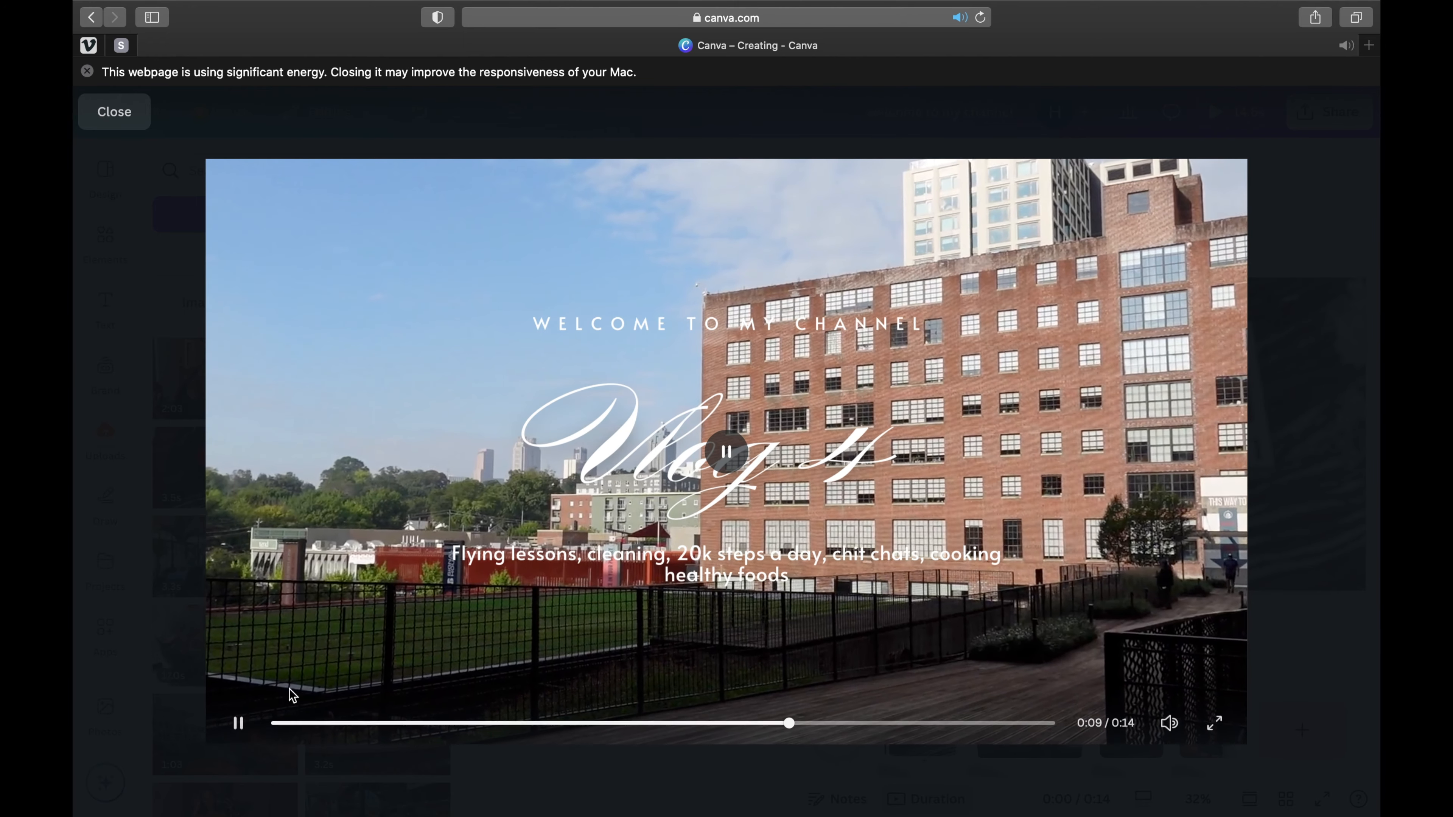
pyautogui.click(238, 723)
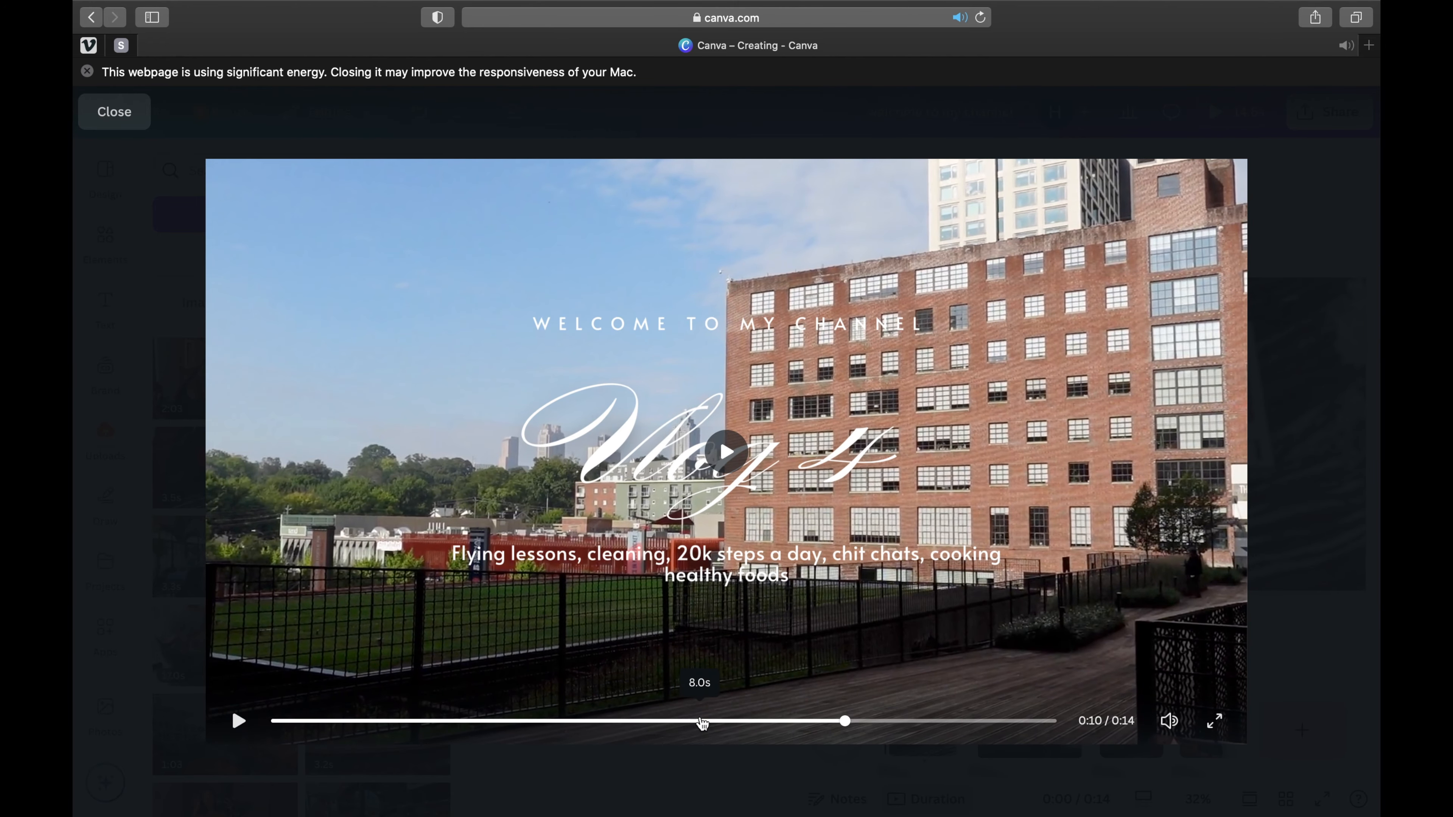
pyautogui.click(702, 722)
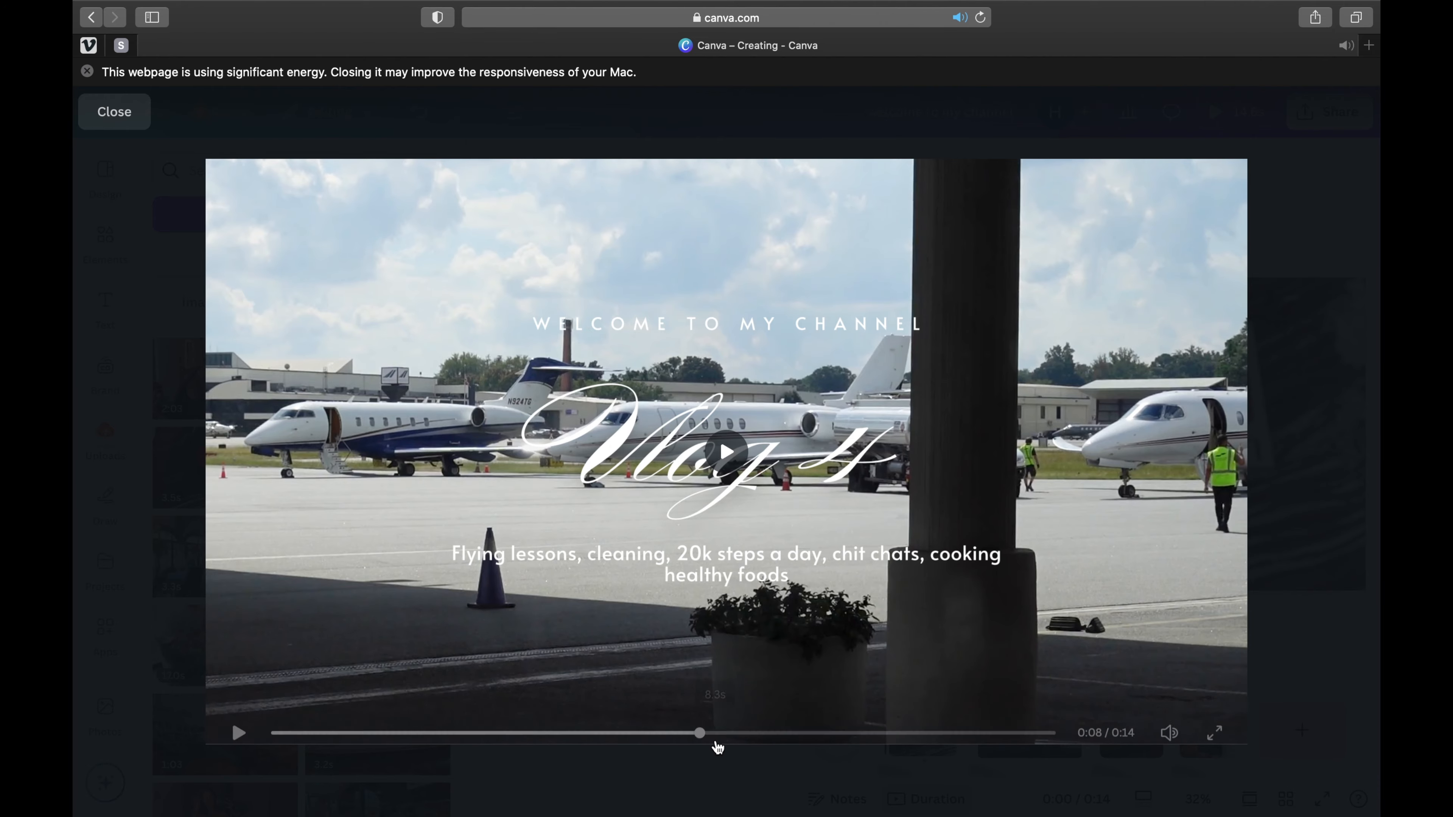
pyautogui.moveTo(715, 746)
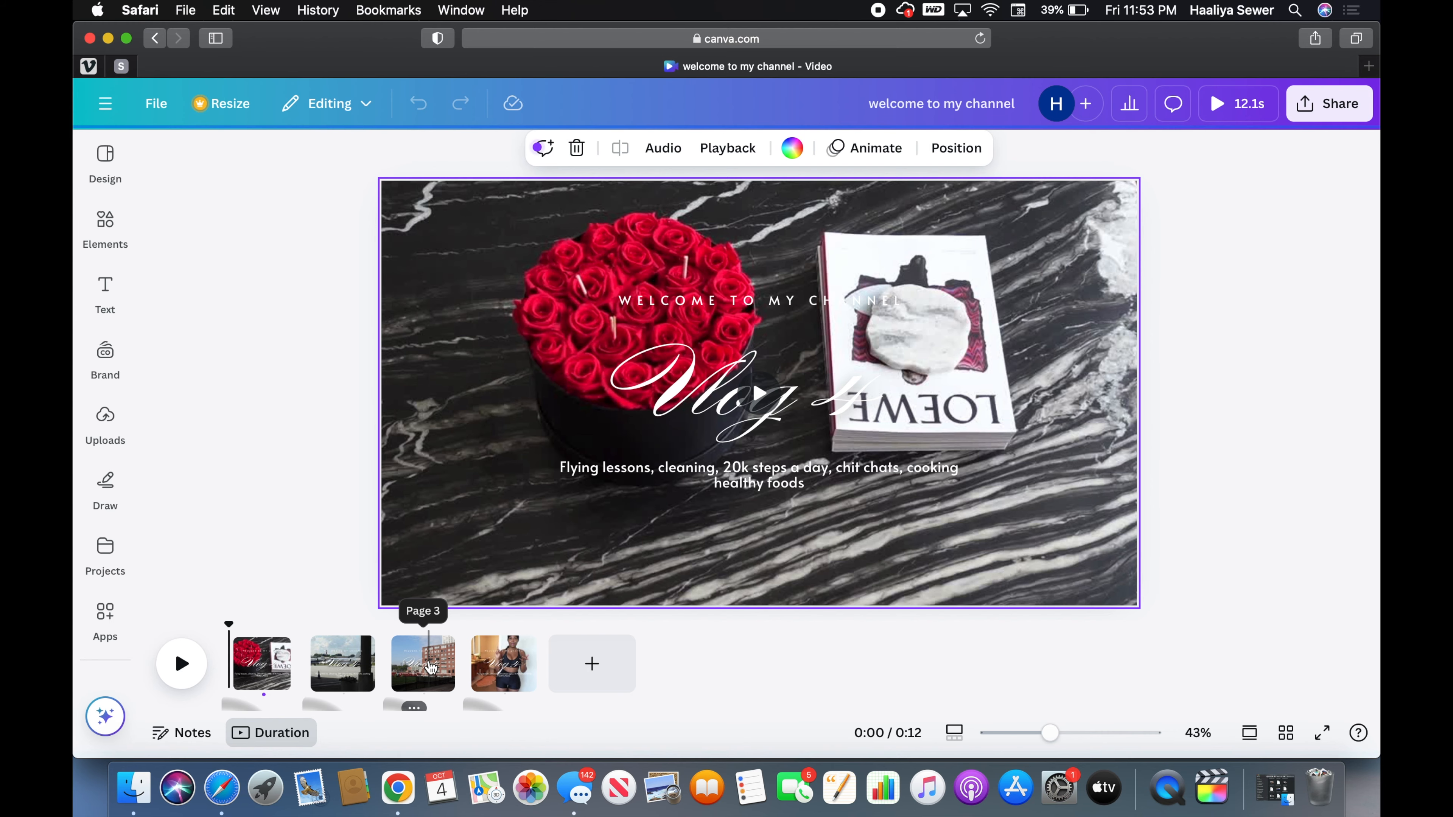
# Duplicate page 3, the brick-building page, twice so that two copies follow it in the timeline.
pyautogui.rightClick(424, 664)
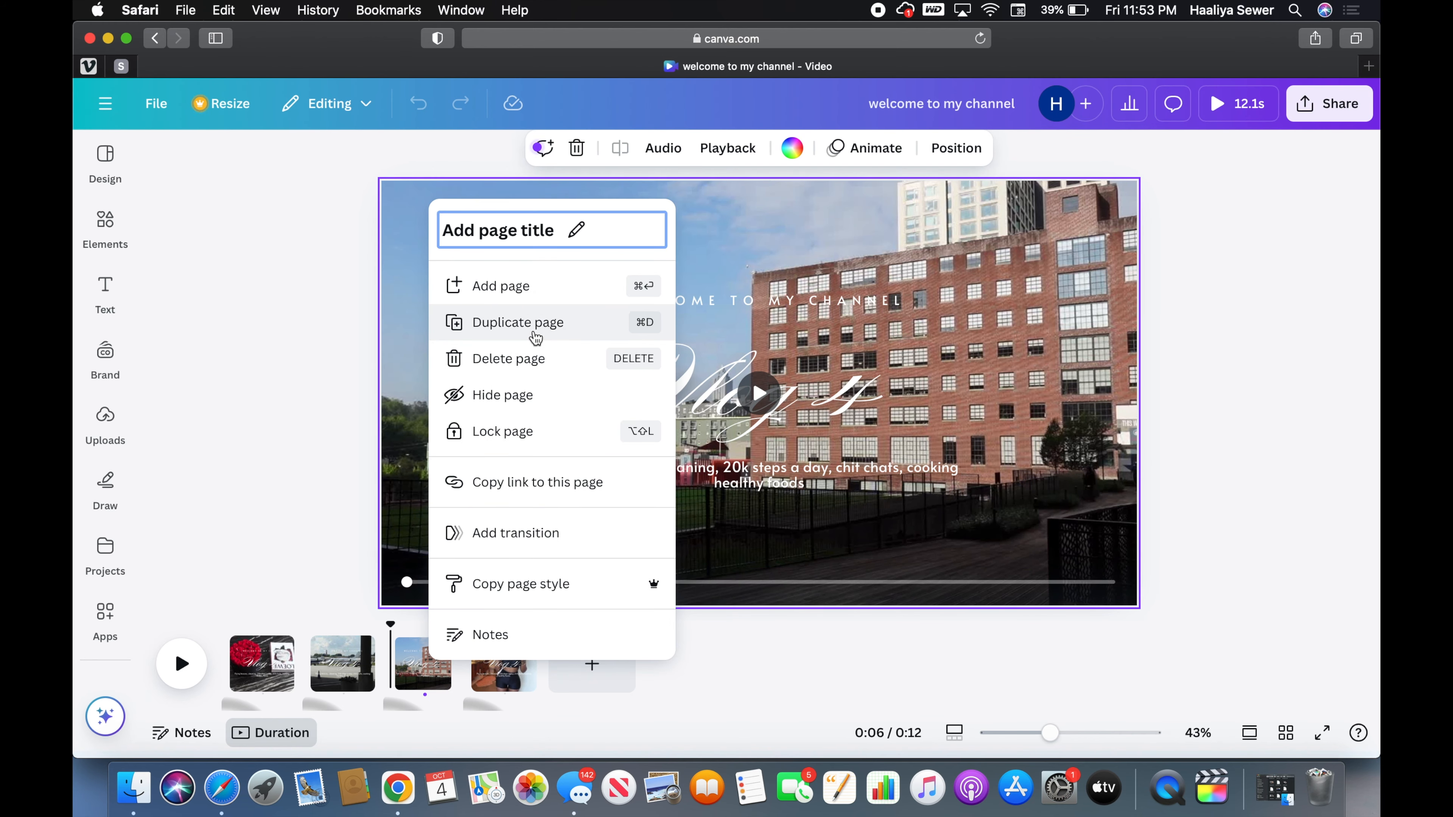
pyautogui.click(541, 323)
pyautogui.rightClick(502, 676)
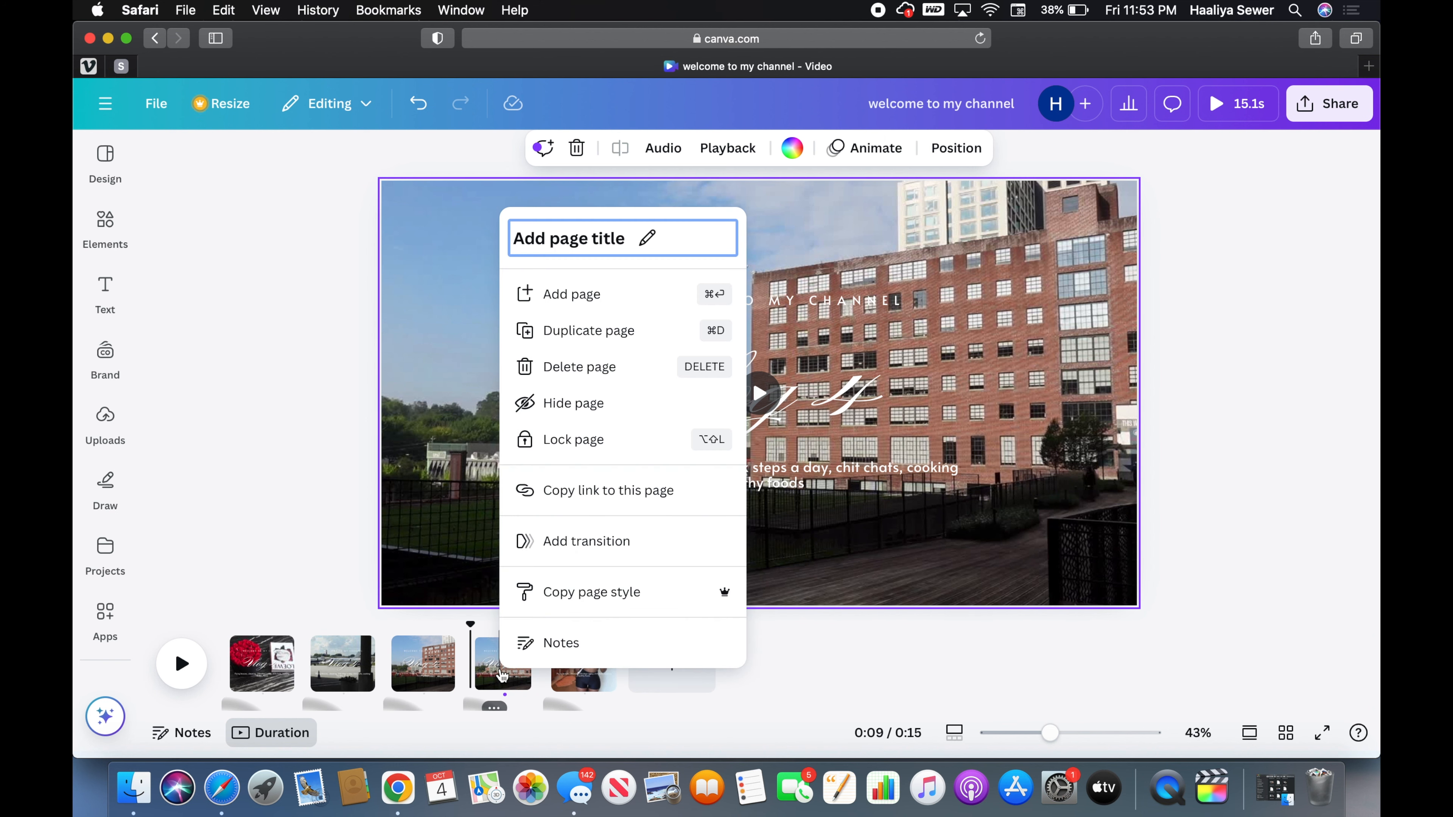
pyautogui.click(632, 329)
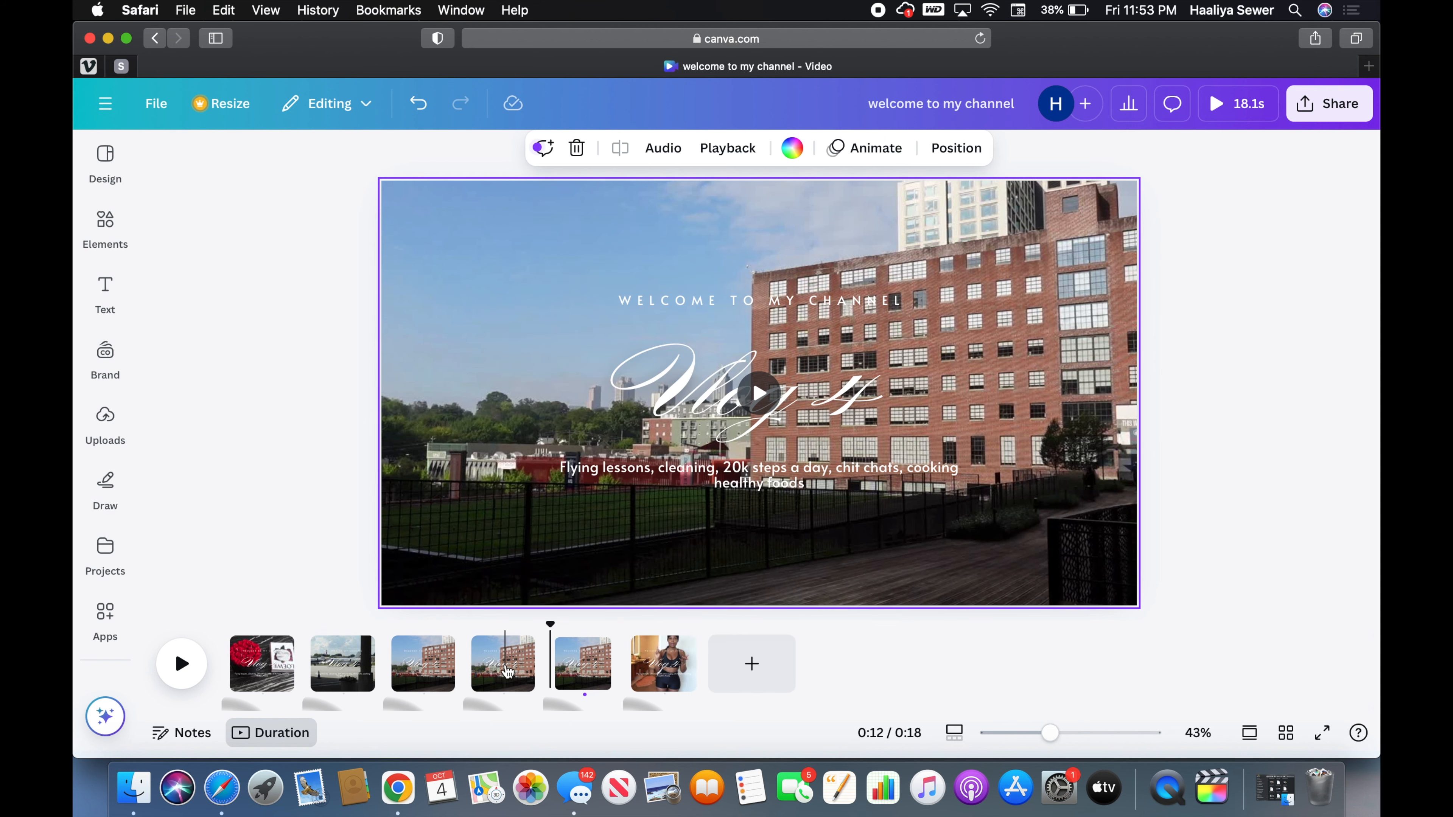
# Replace the building clip on page 4 with the uploaded 2.2 s pastry-display clip and mute its audio.
pyautogui.click(513, 665)
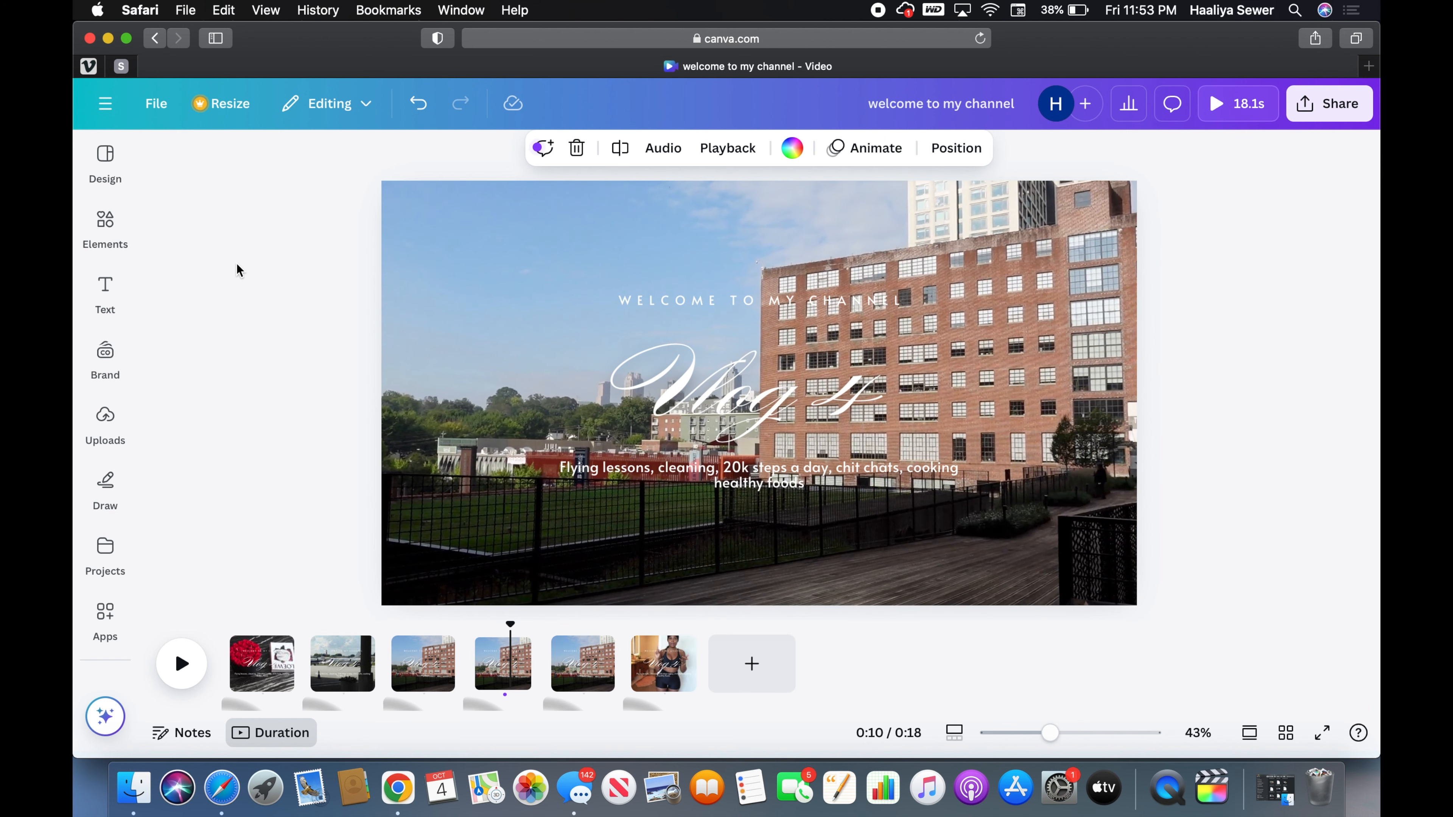
pyautogui.click(120, 436)
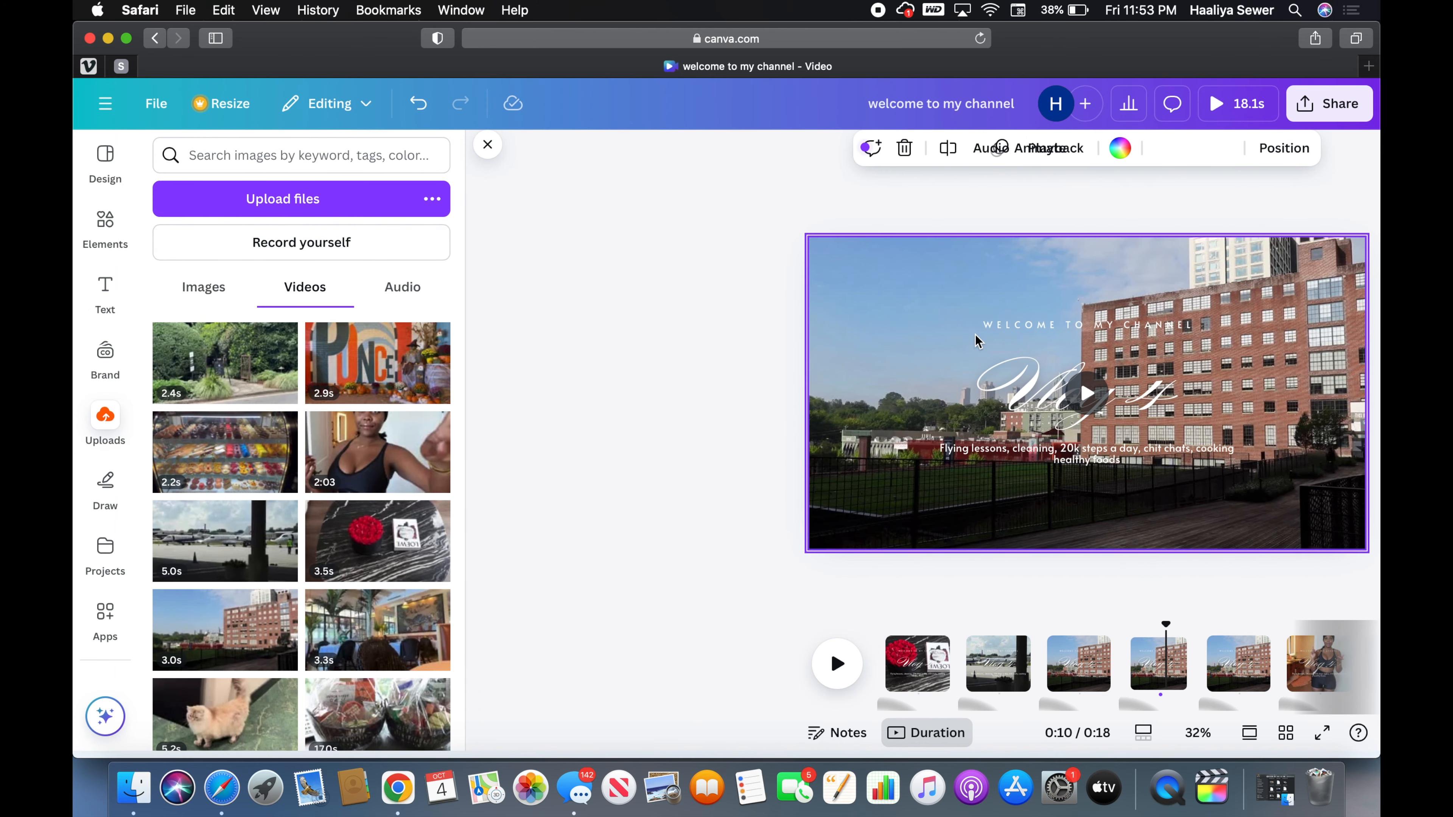
pyautogui.hscroll(2, 1162, 663)
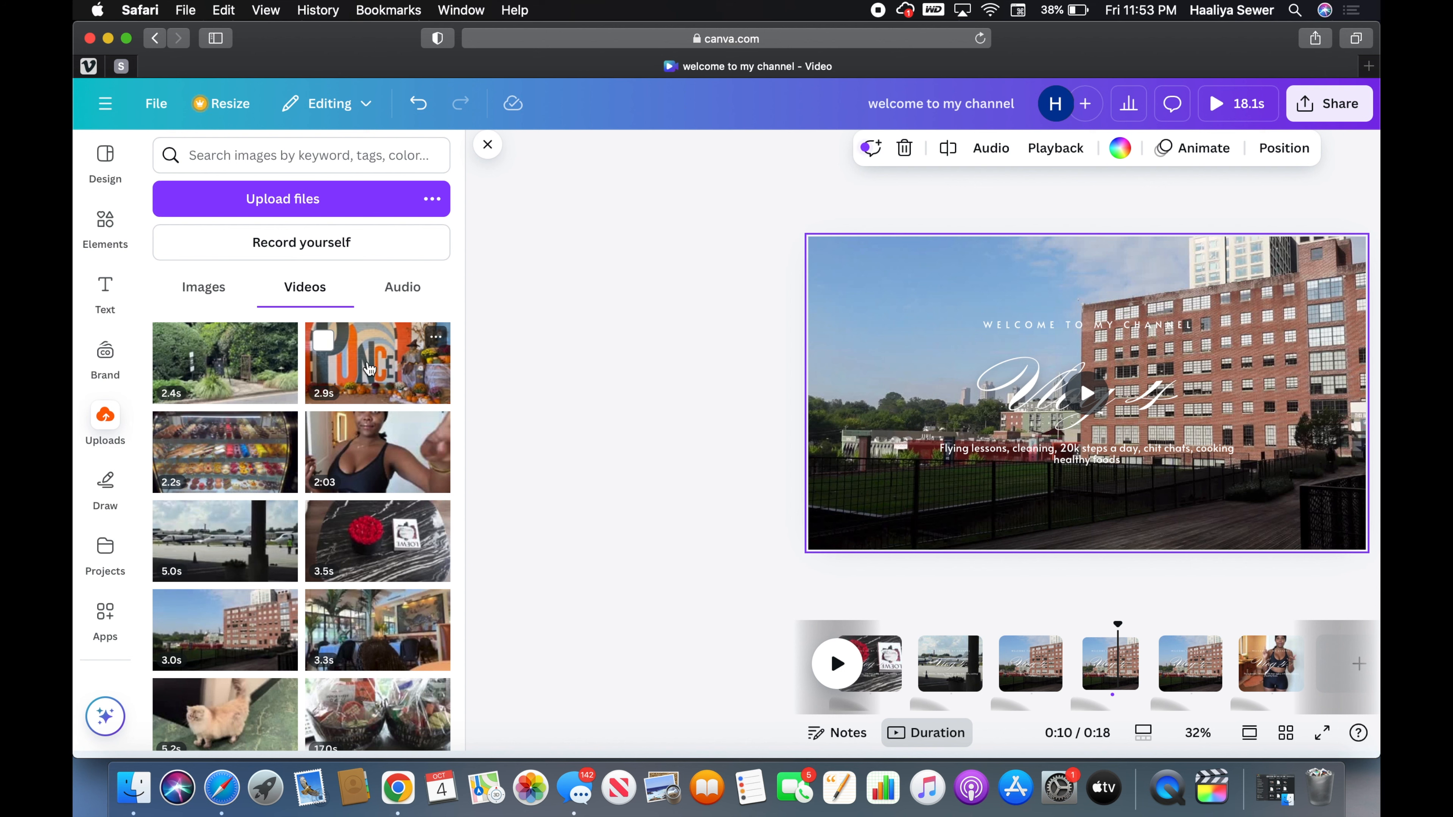
pyautogui.click(264, 461)
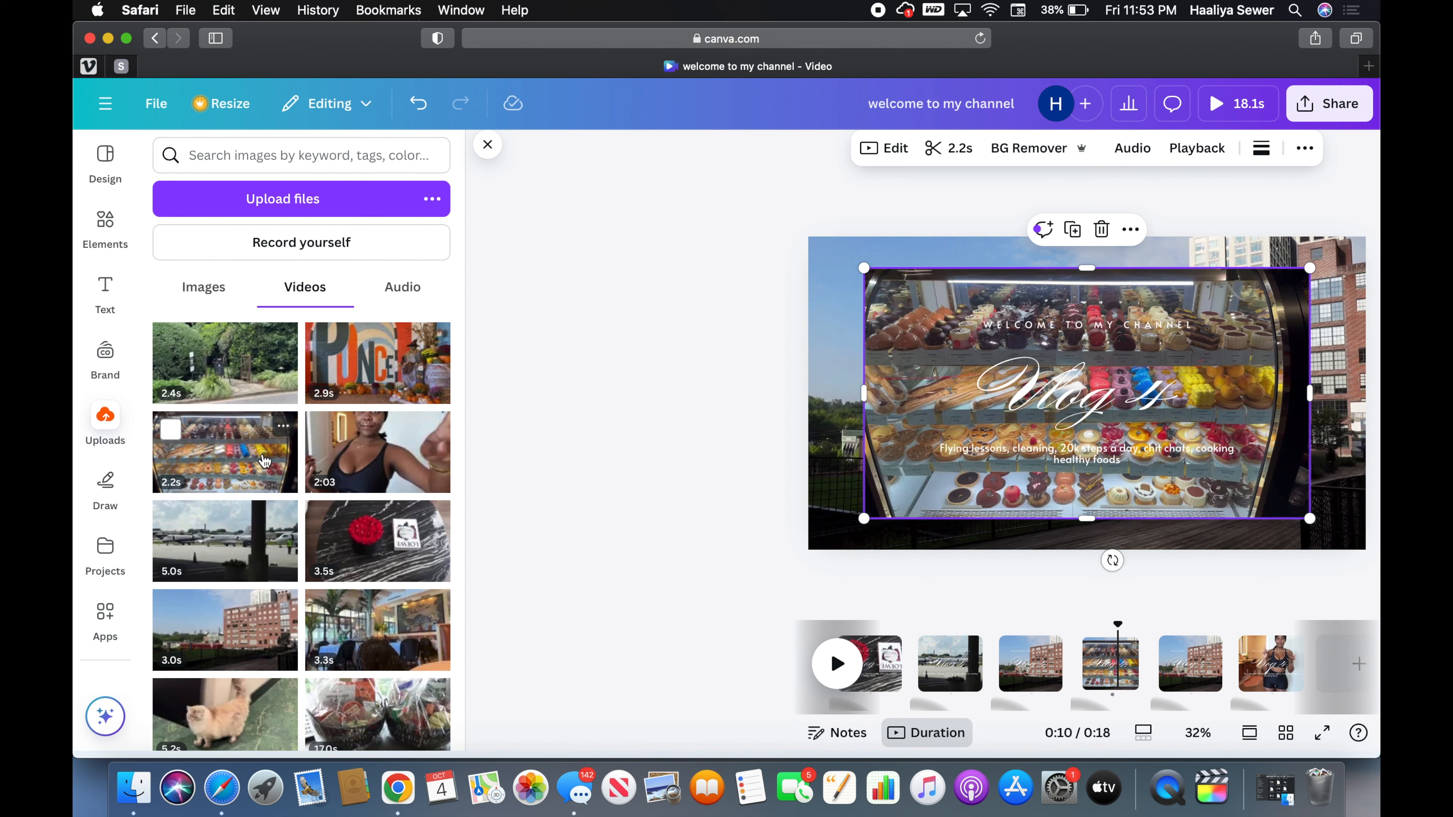
pyautogui.click(1132, 147)
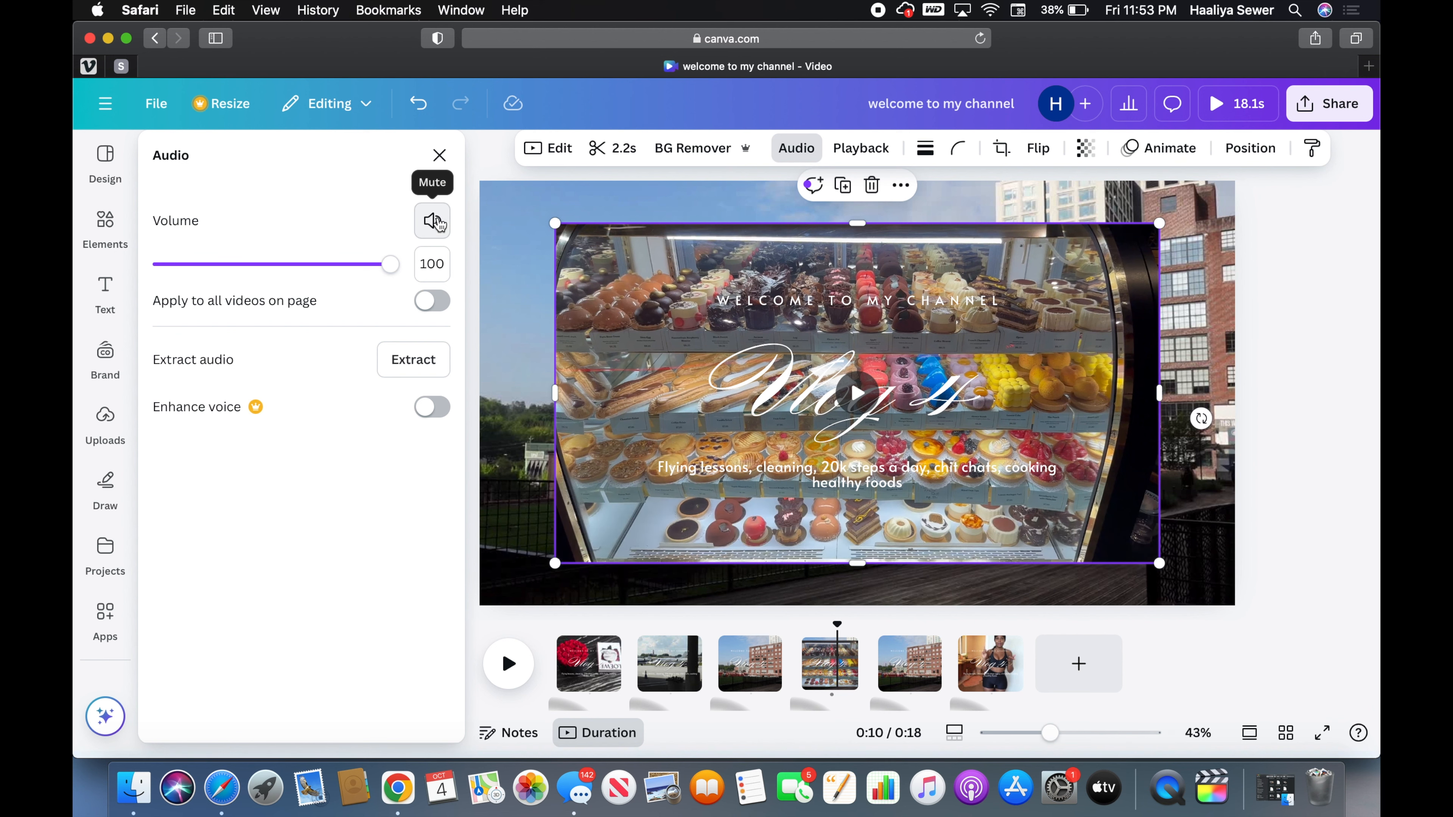
pyautogui.click(438, 220)
pyautogui.click(439, 155)
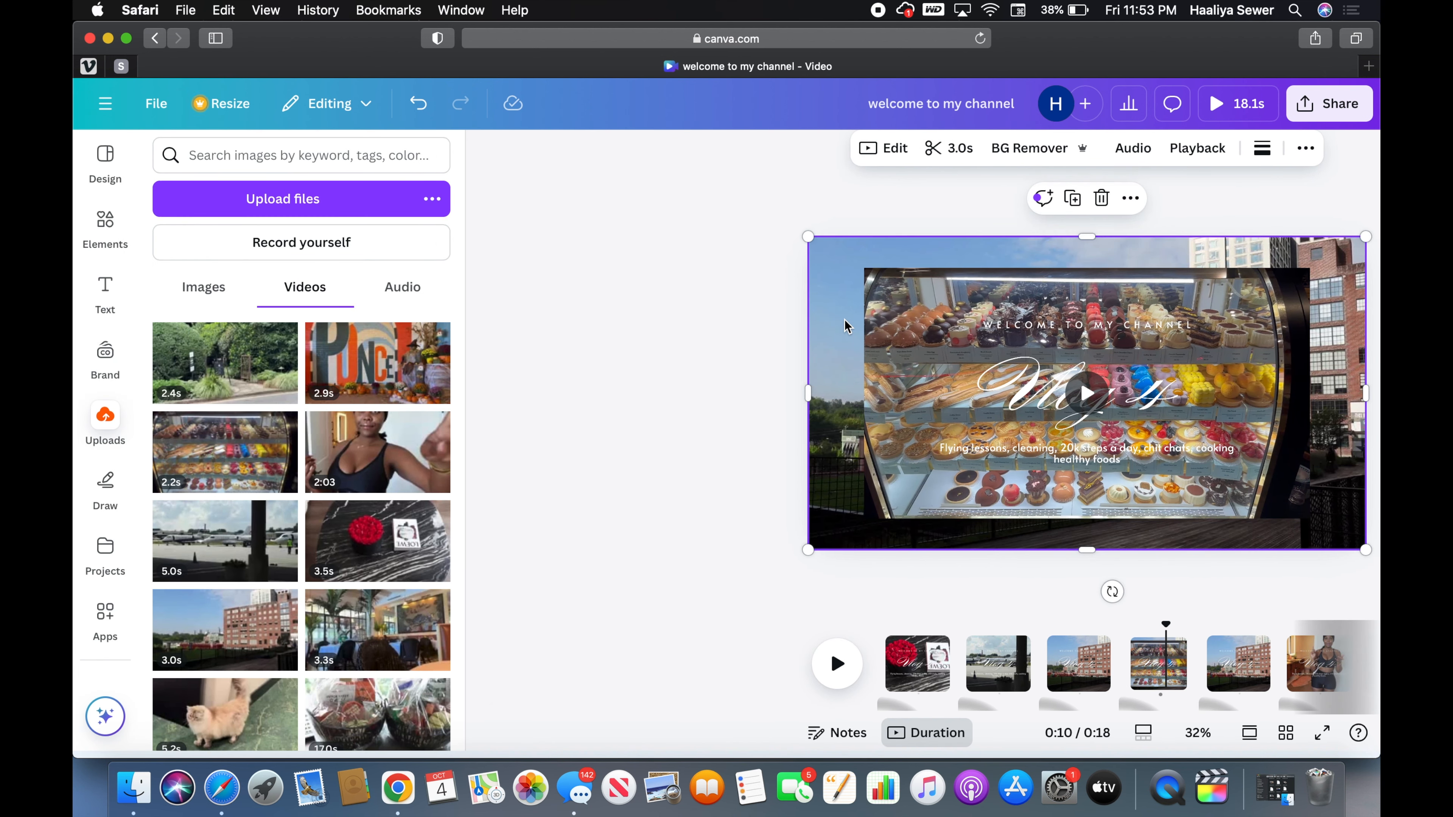
pyautogui.press('BackSpace')
# Extend the pastry-display clip's four edges to the borders of page 4.
pyautogui.click(1091, 291)
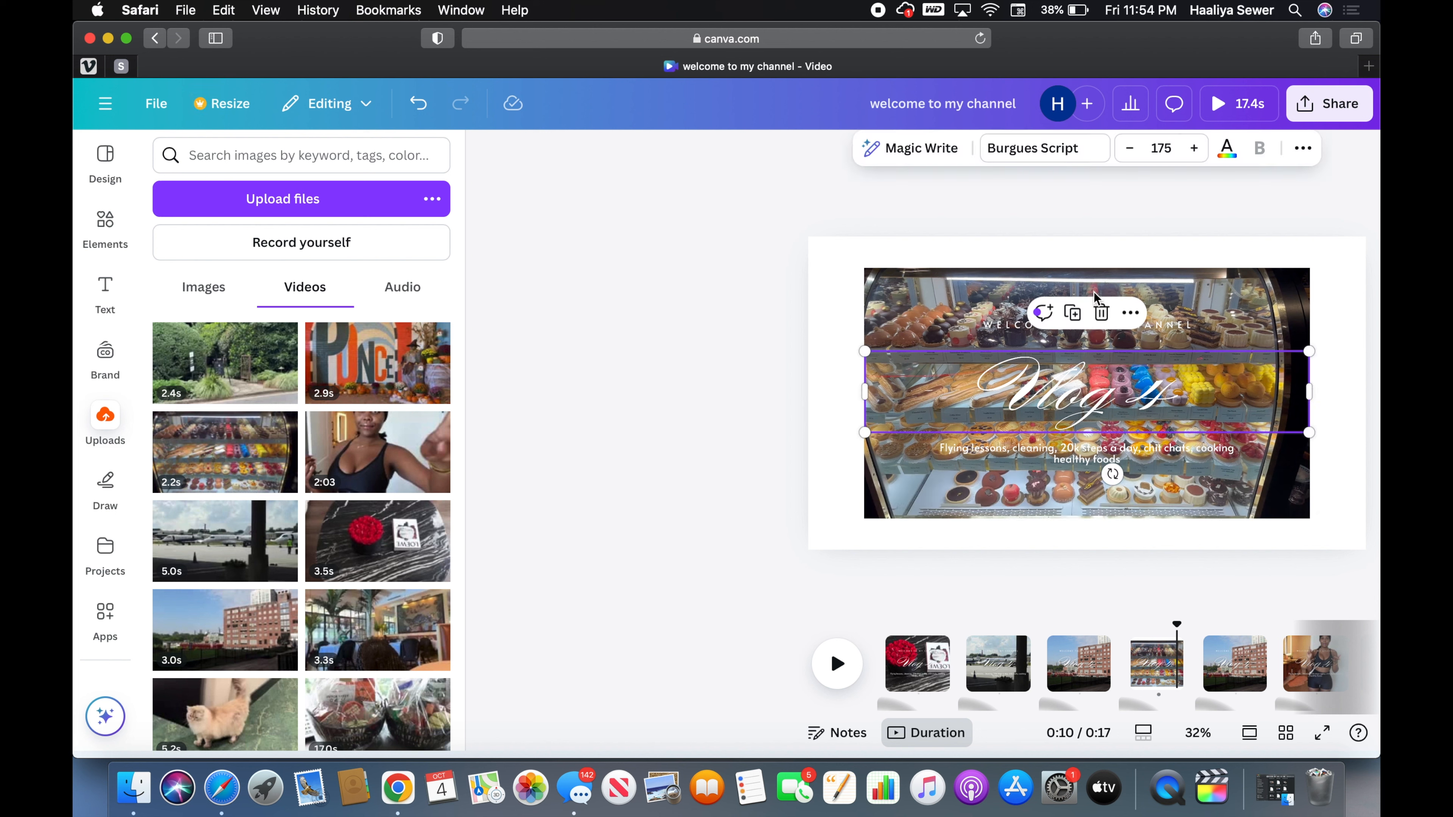
pyautogui.click(1081, 269)
pyautogui.moveTo(1087, 268); pyautogui.dragTo(1086, 235)
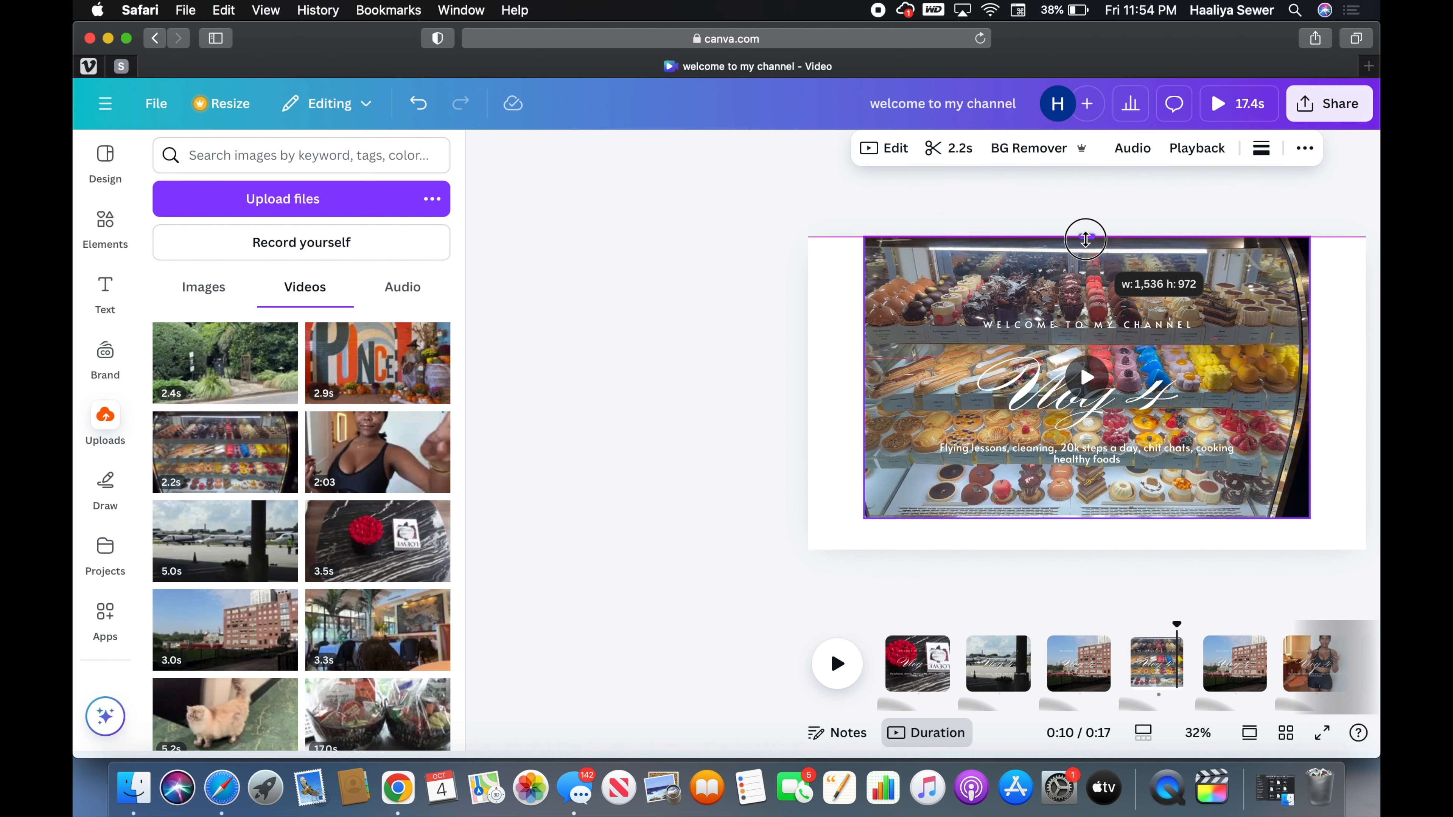
pyautogui.moveTo(862, 375); pyautogui.dragTo(808, 369)
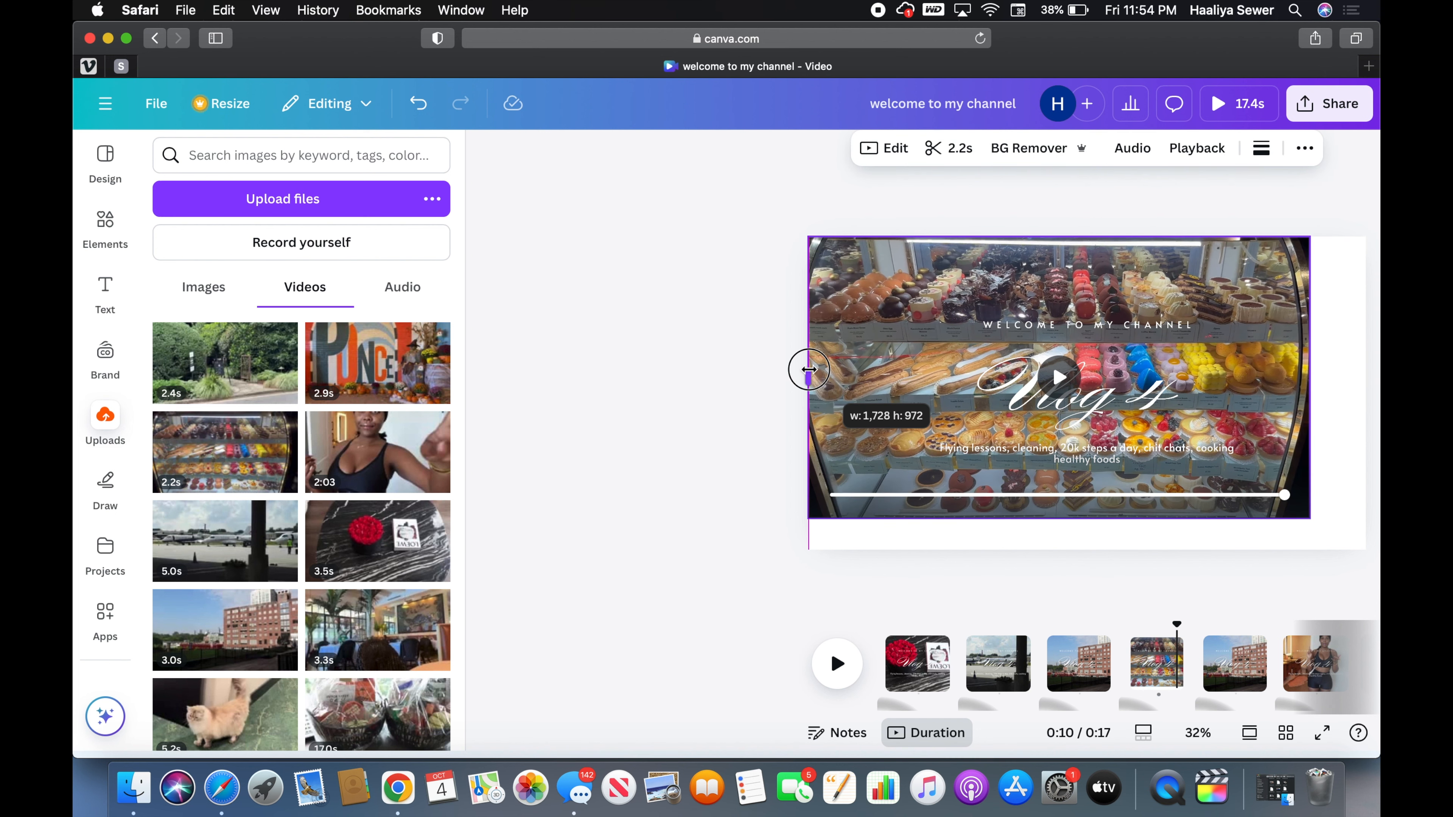
pyautogui.moveTo(1312, 376); pyautogui.dragTo(1366, 375)
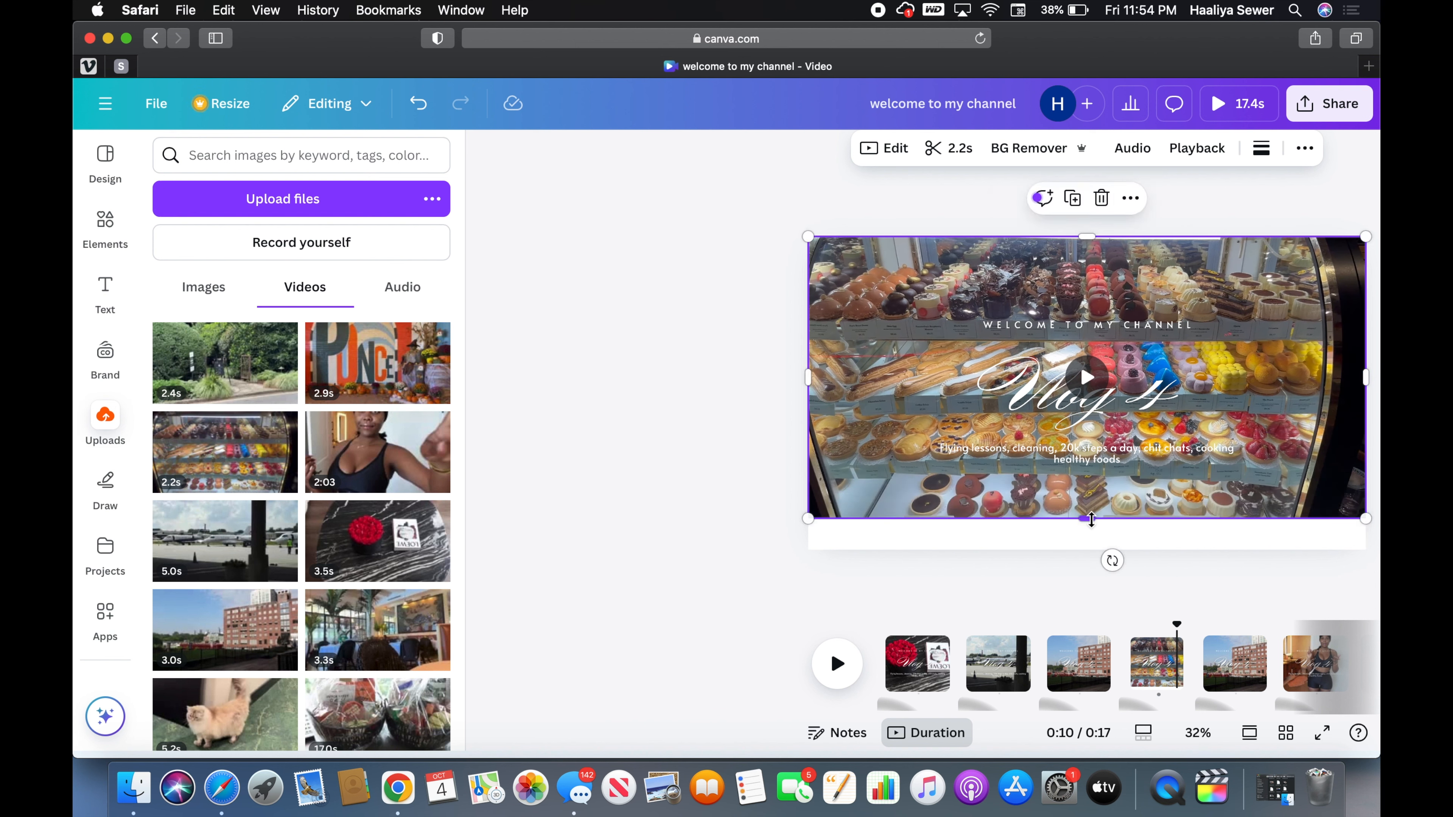
pyautogui.moveTo(1093, 526); pyautogui.dragTo(1092, 551)
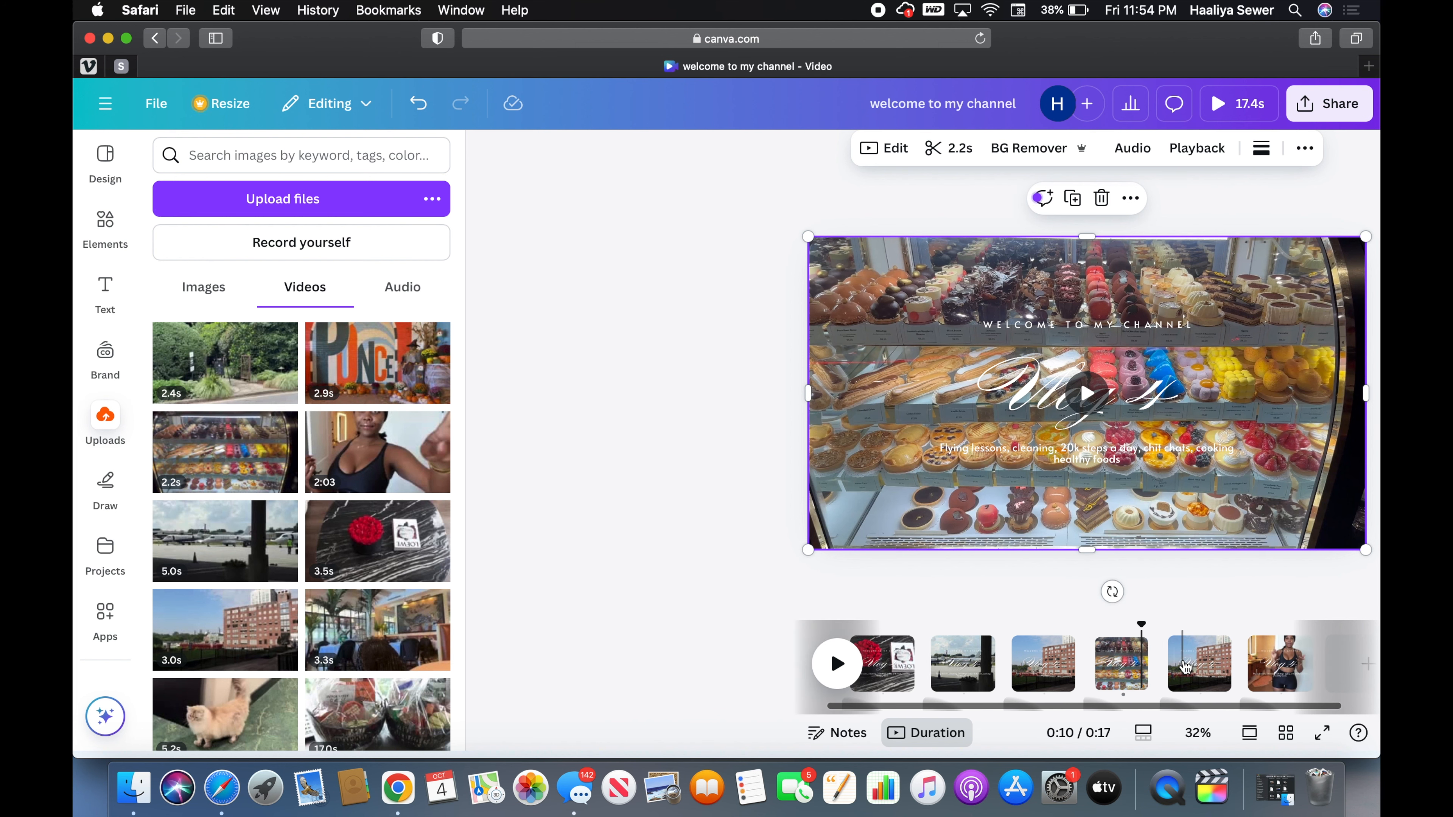
# Replace the building clip on page 5 with the uploaded 2.4 s garden-path clip and mute its audio.
pyautogui.click(1192, 664)
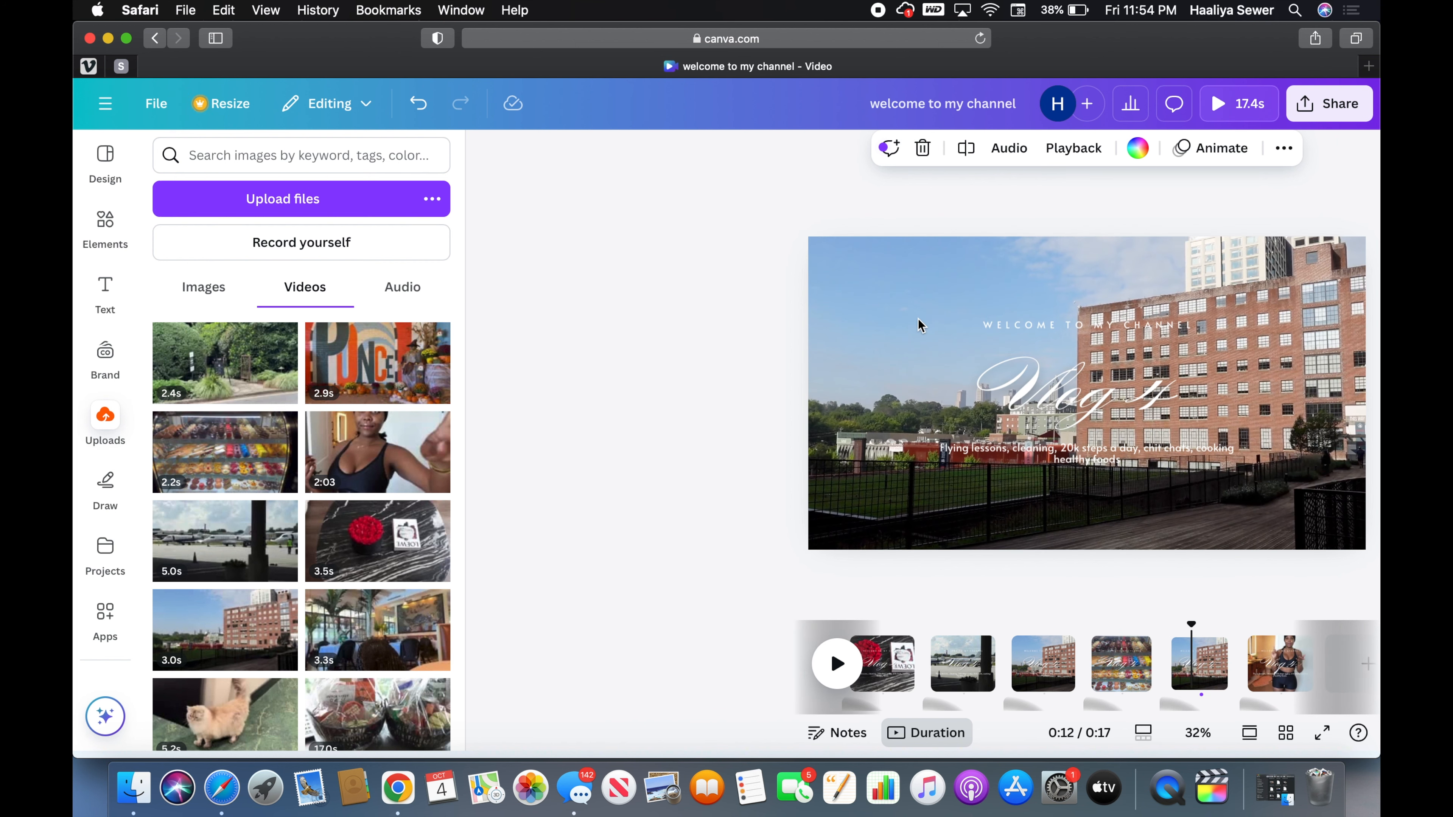
pyautogui.press('BackSpace')
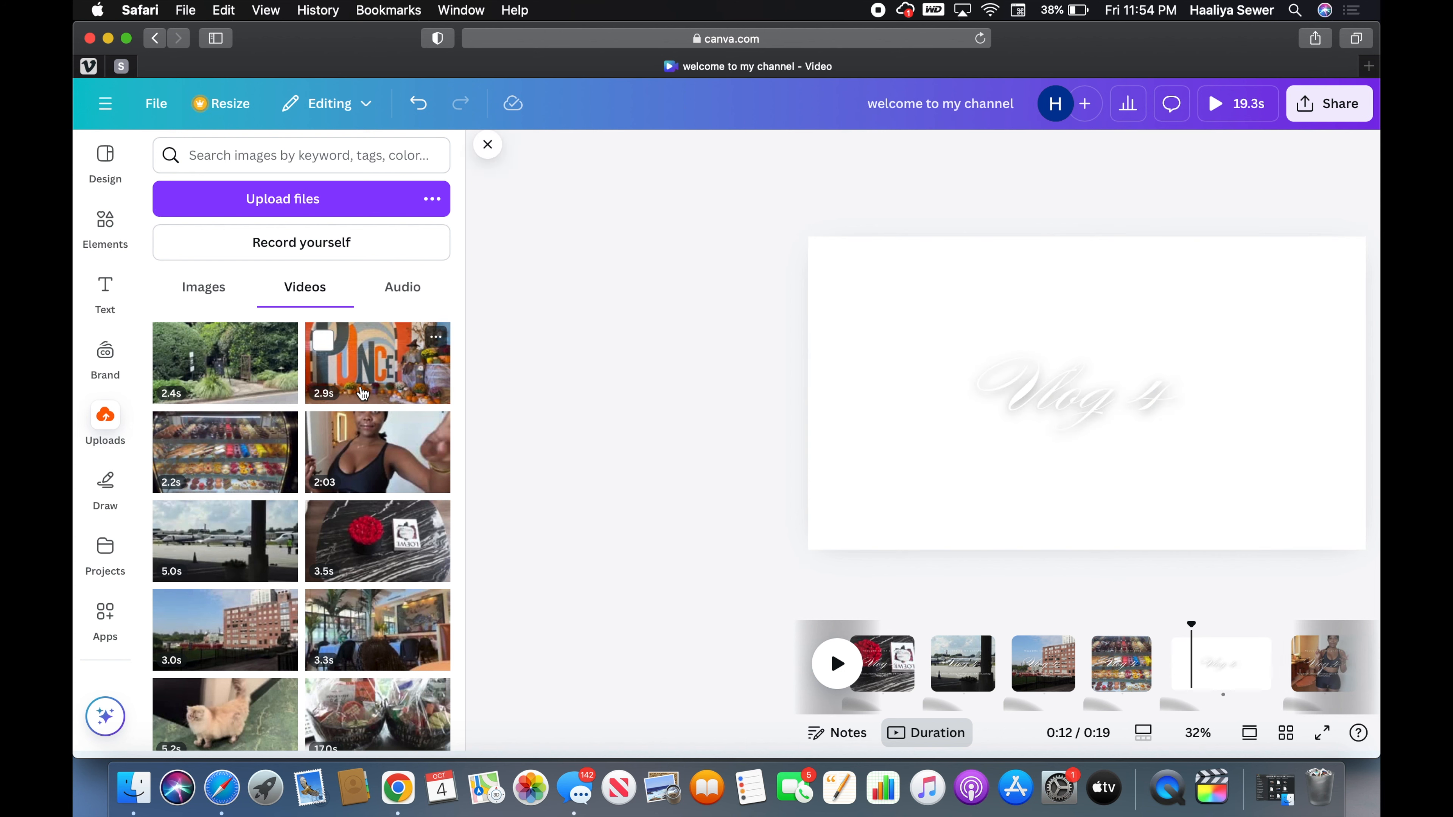
pyautogui.click(255, 393)
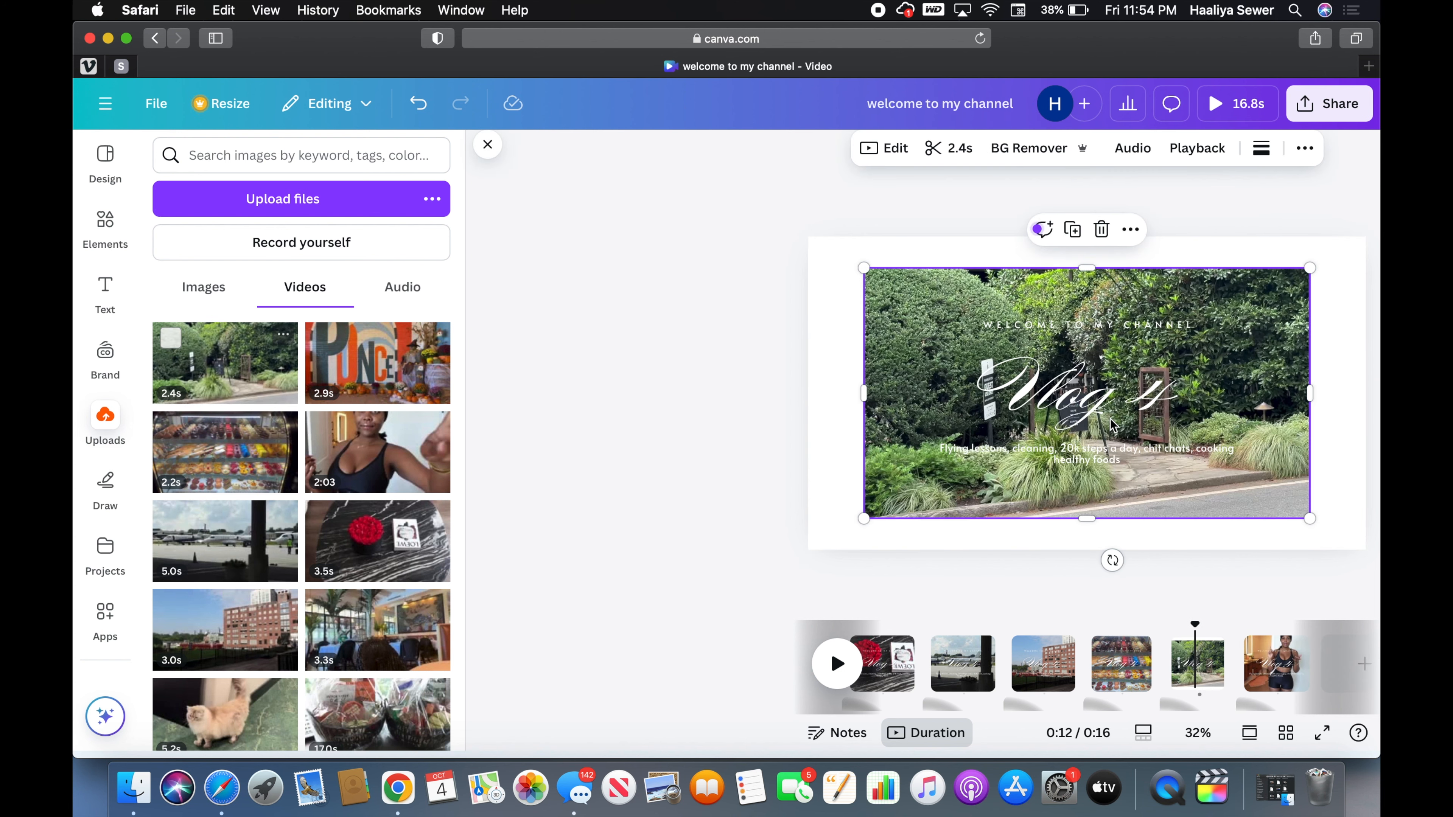
pyautogui.click(1132, 148)
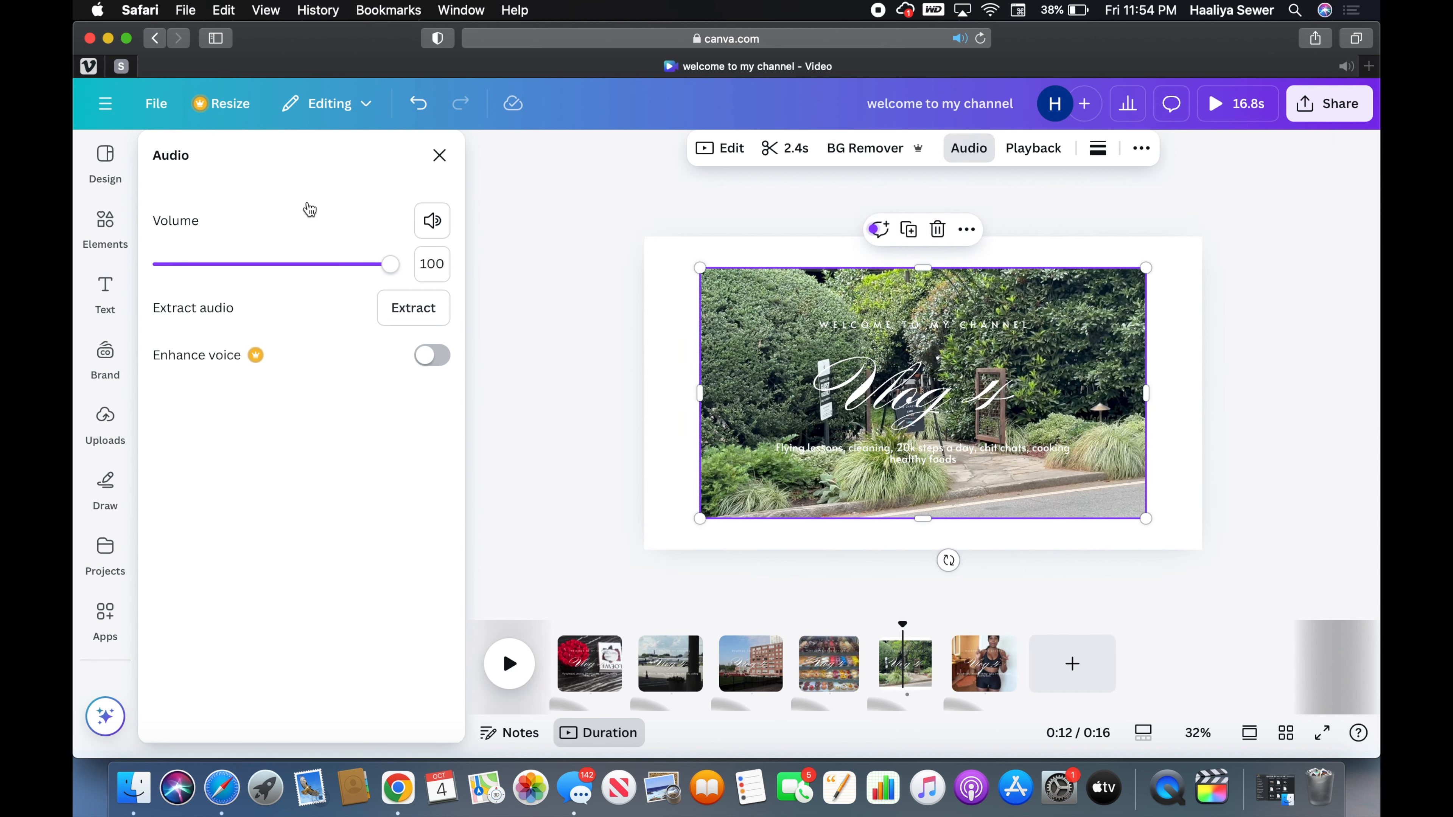
pyautogui.click(432, 219)
pyautogui.click(440, 153)
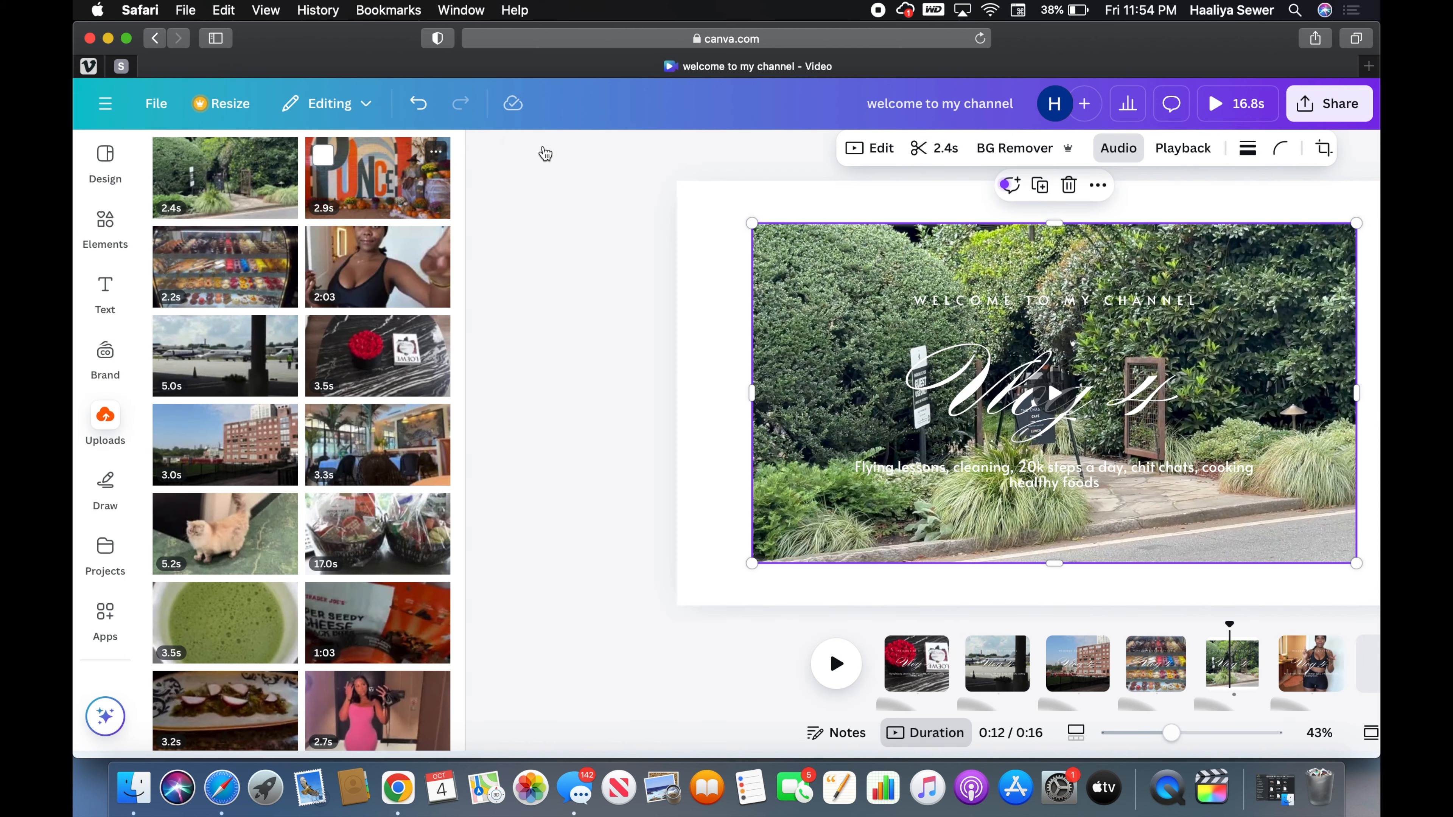
# Extend the garden-path clip's four edges to the borders of page 5.
pyautogui.moveTo(1089, 267); pyautogui.dragTo(1090, 237)
pyautogui.moveTo(850, 379); pyautogui.dragTo(808, 378)
pyautogui.moveTo(1311, 375); pyautogui.dragTo(1366, 375)
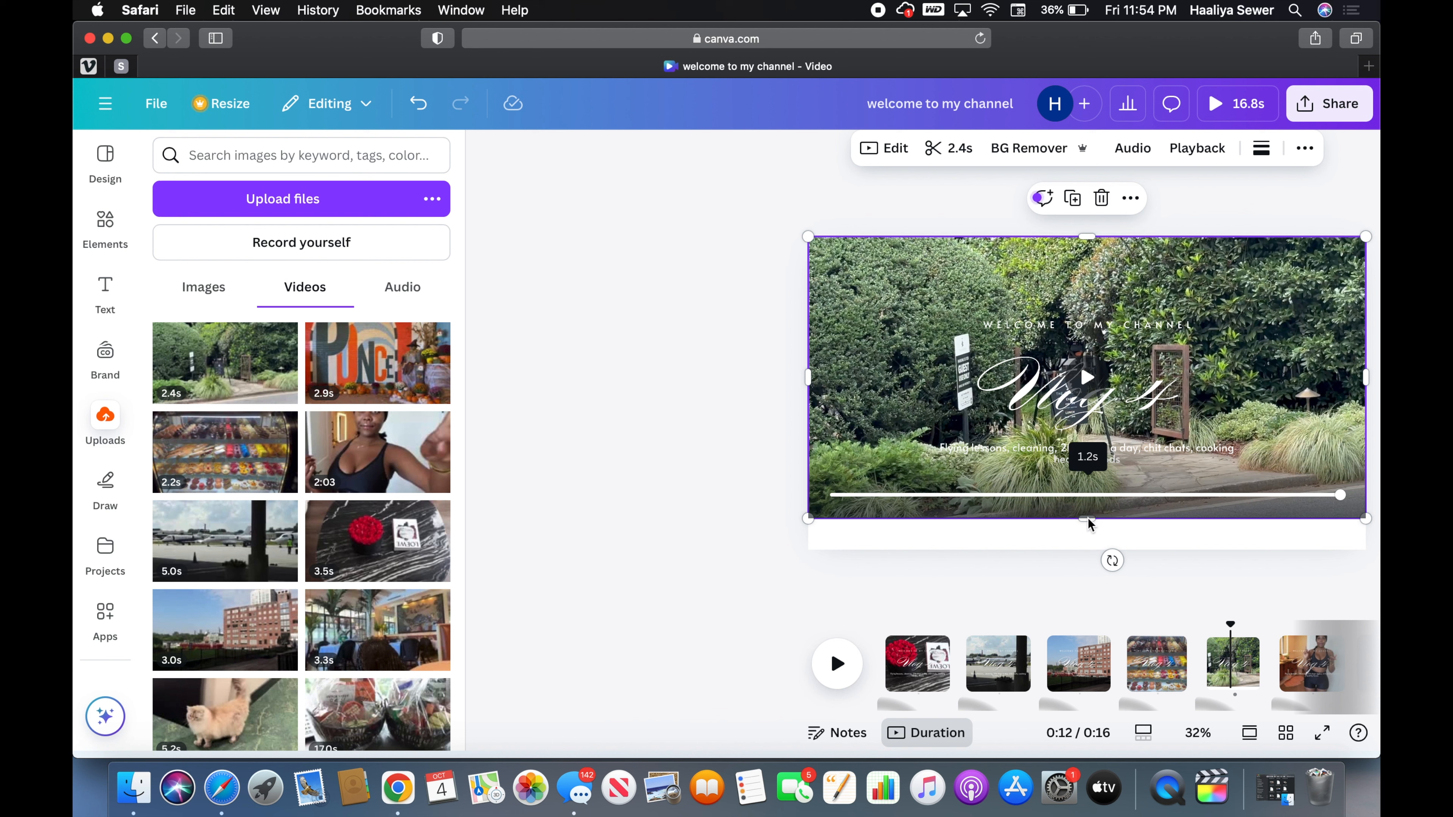
pyautogui.moveTo(1086, 519); pyautogui.dragTo(1089, 553)
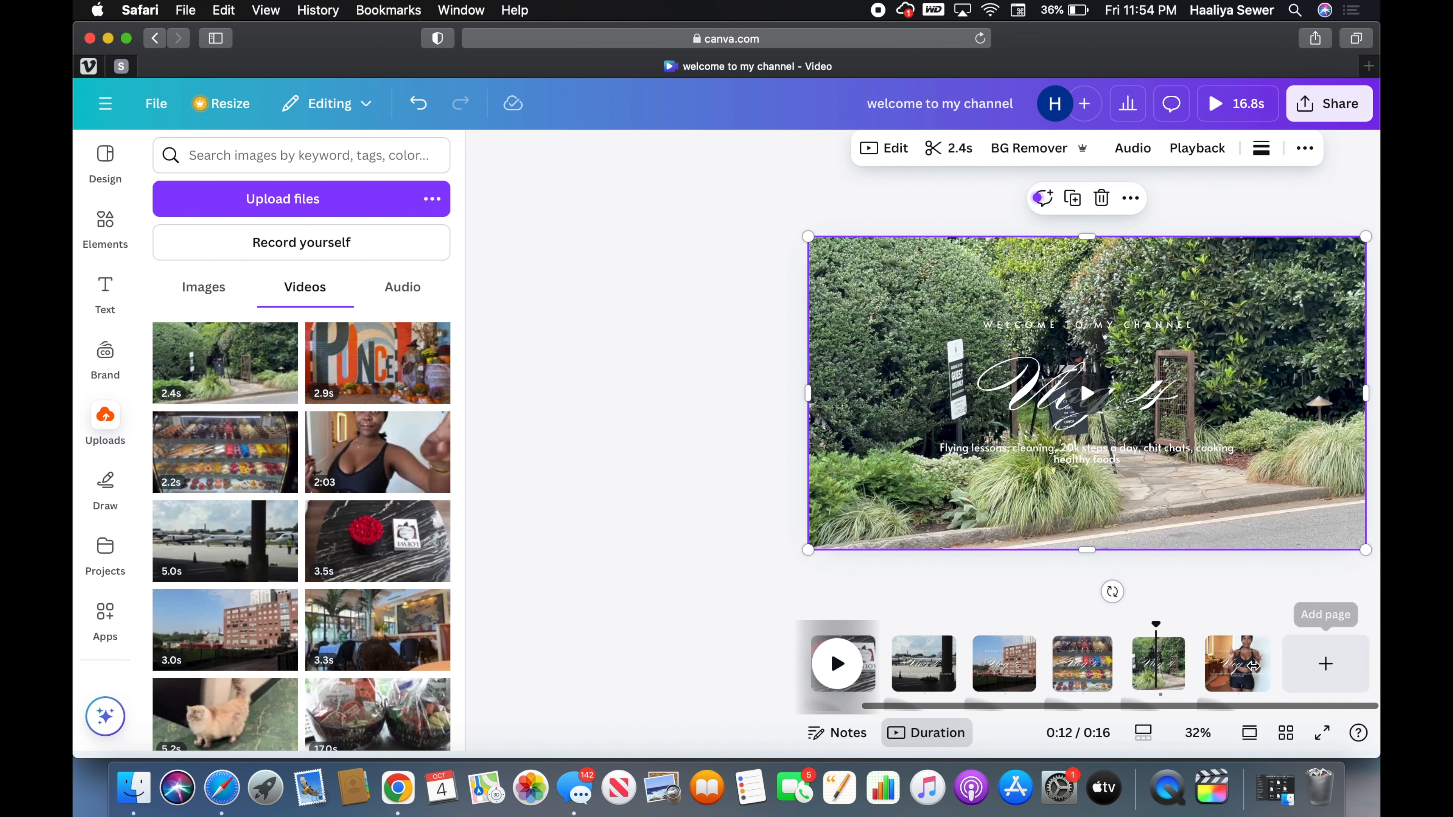
# Duplicate page 5, the garden-path page, and select the copy on page 6.
pyautogui.rightClick(1159, 670)
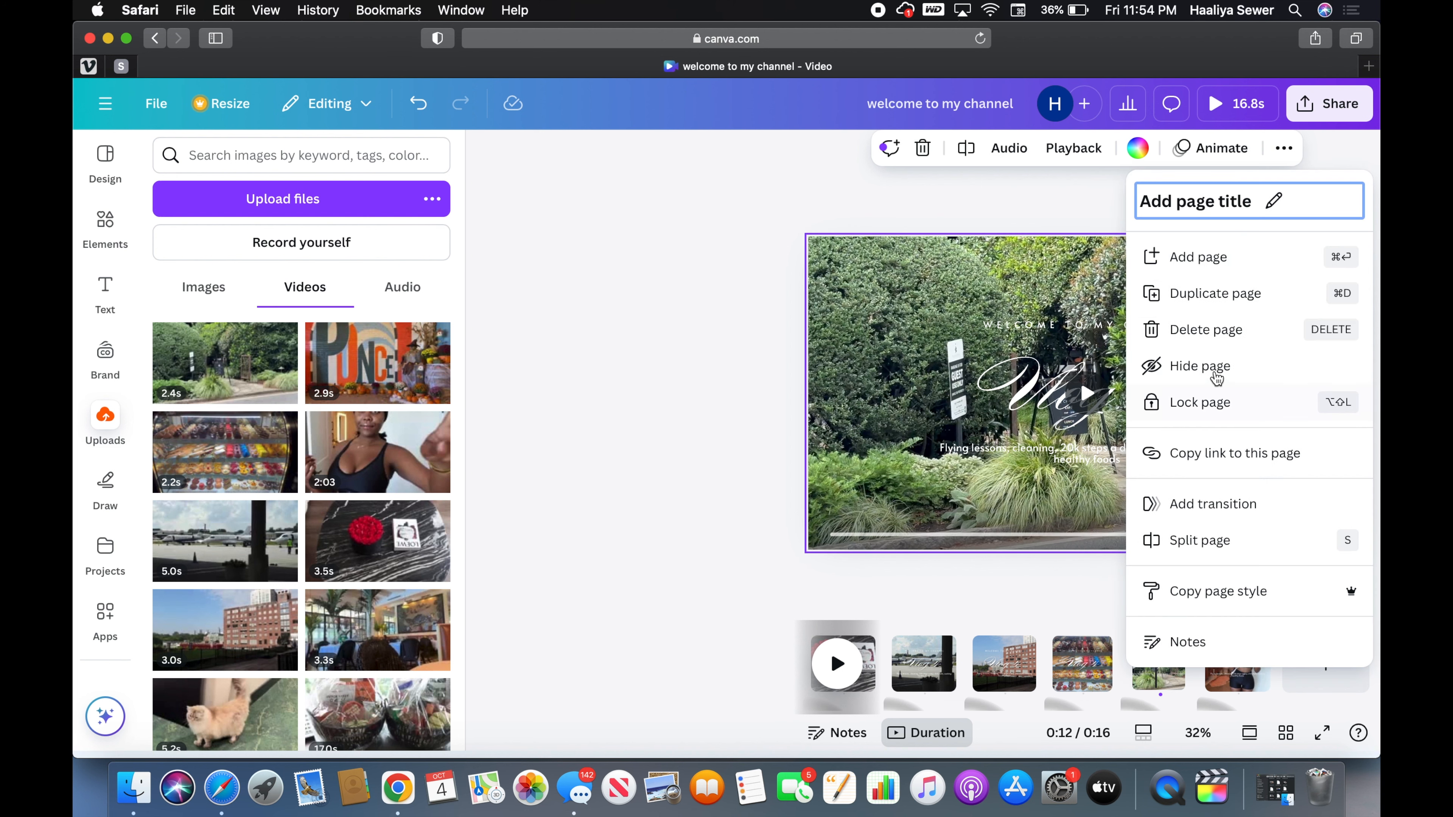
pyautogui.click(1220, 295)
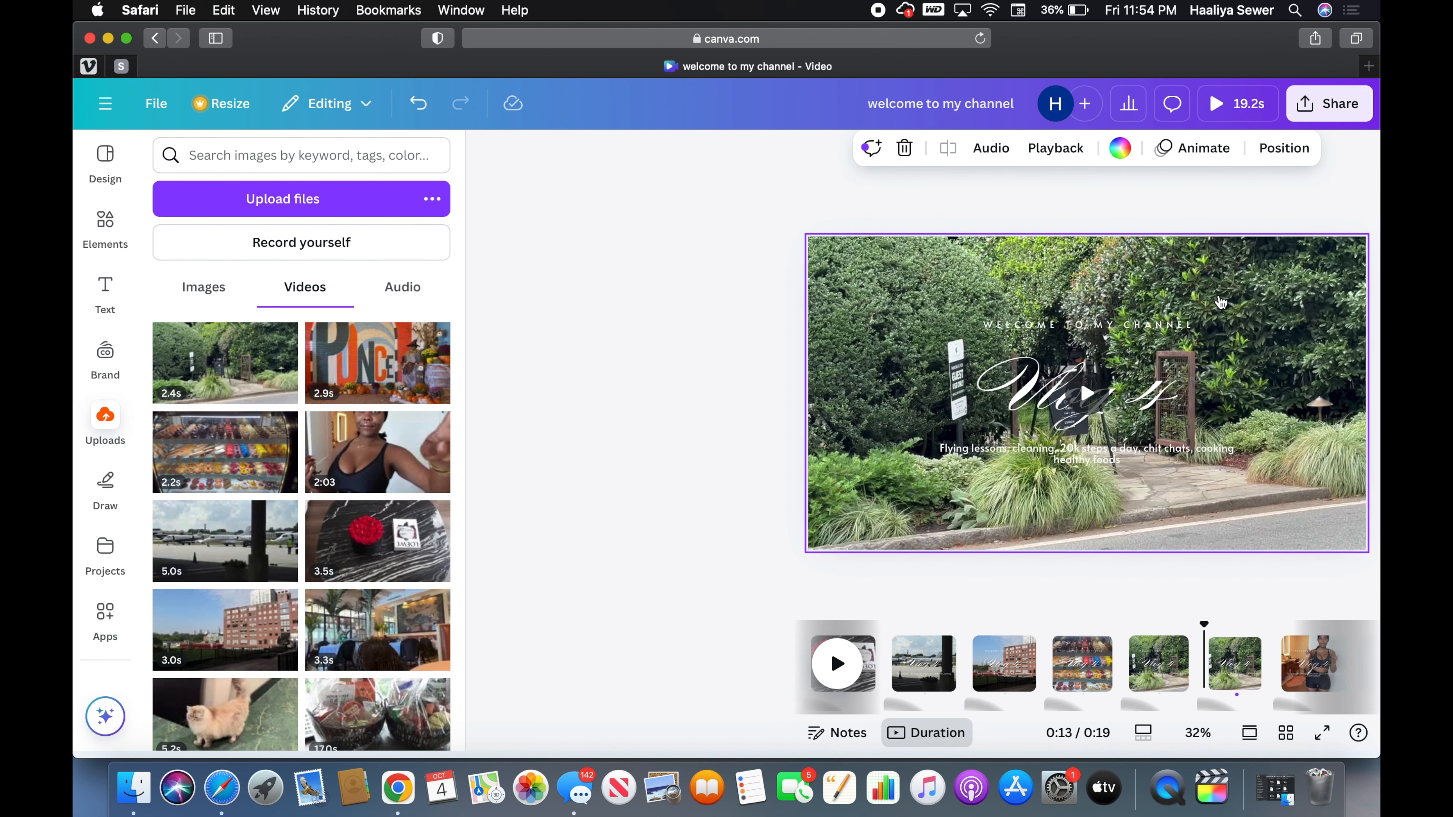
pyautogui.click(1237, 660)
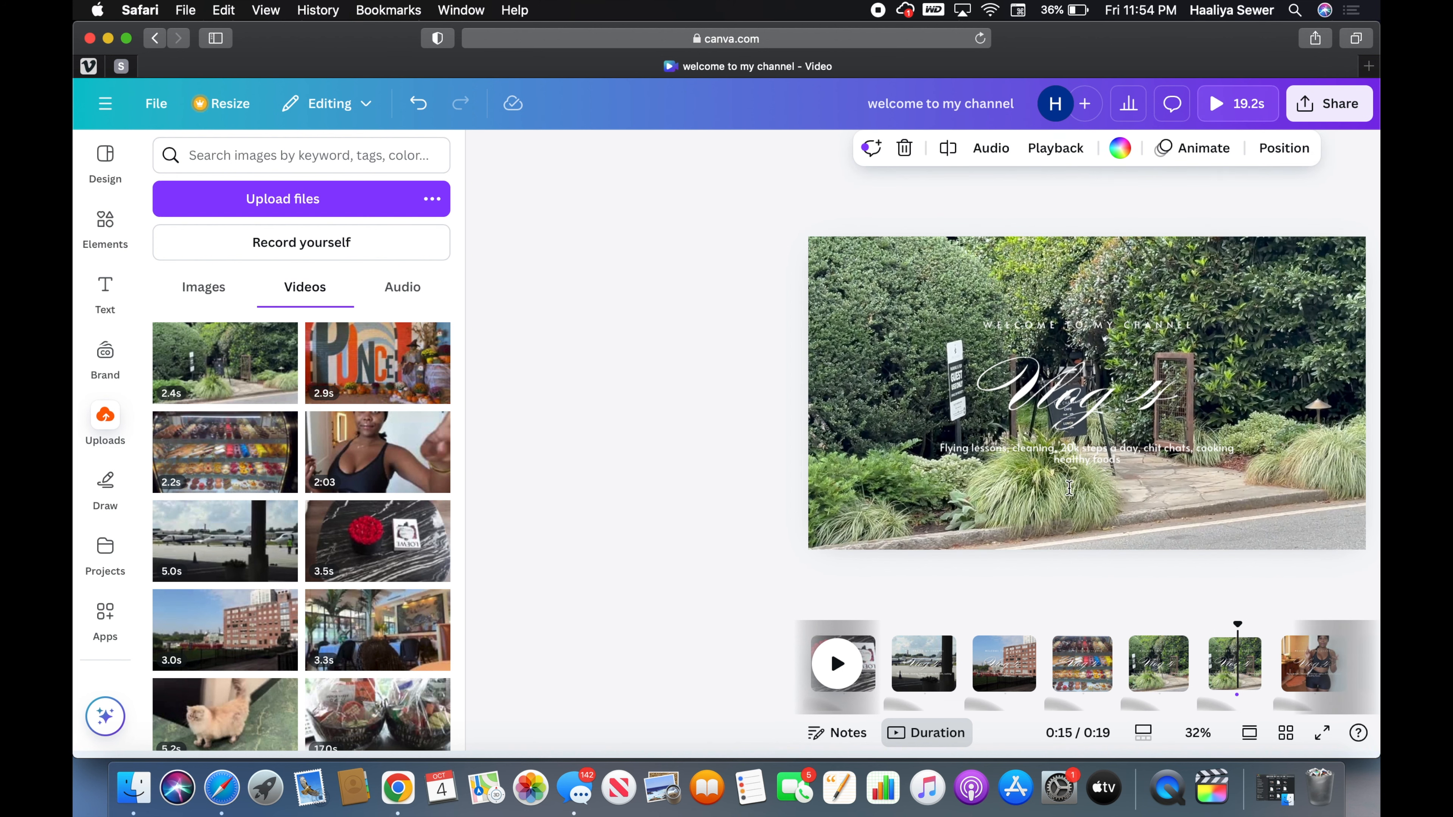
pyautogui.click(1140, 638)
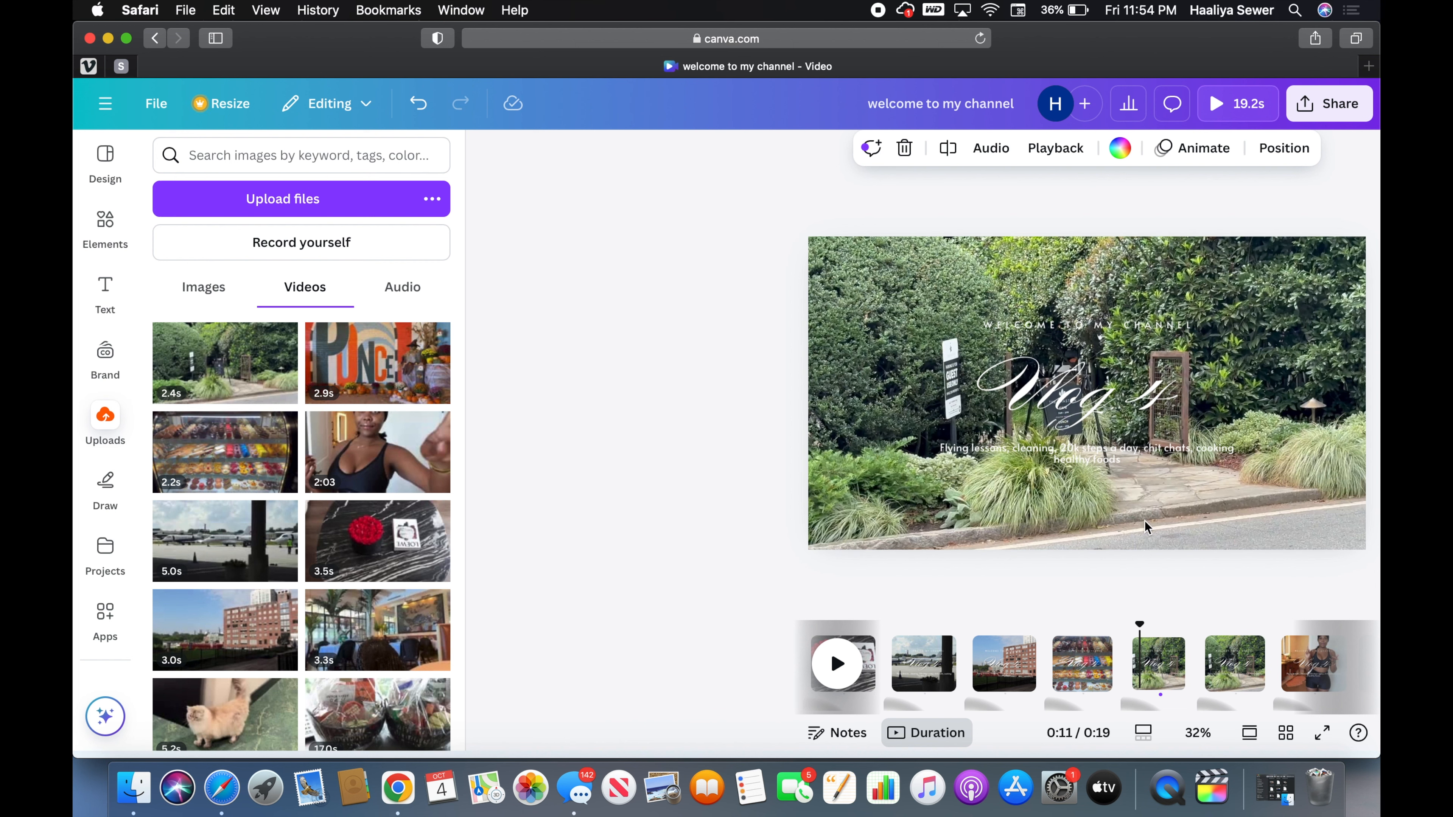
pyautogui.click(1226, 659)
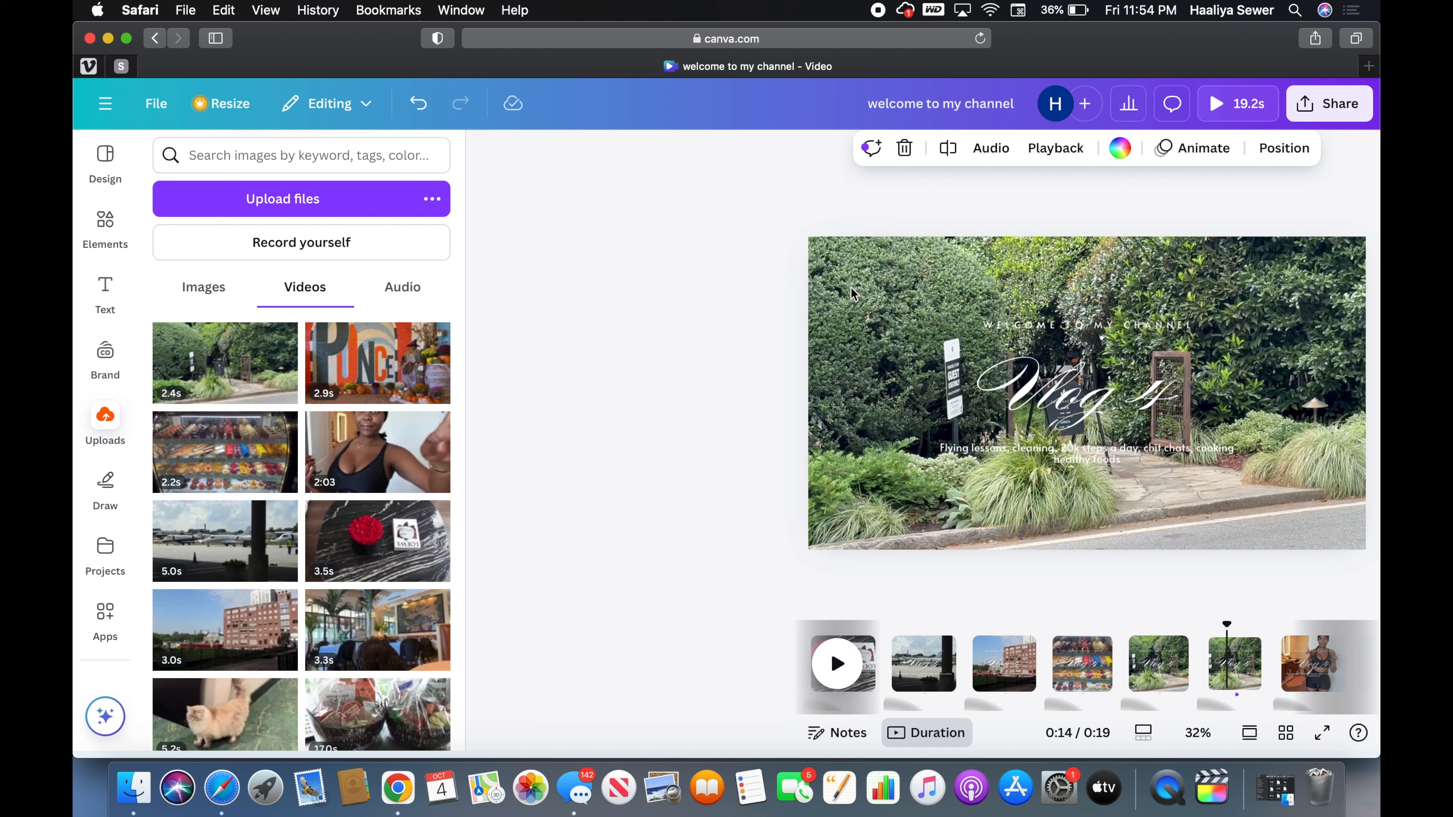
# Replace the garden-path clip on page 6 with the uploaded 2.9 s Ponce mural clip and mute its audio.
pyautogui.click(853, 293)
pyautogui.press('BackSpace')
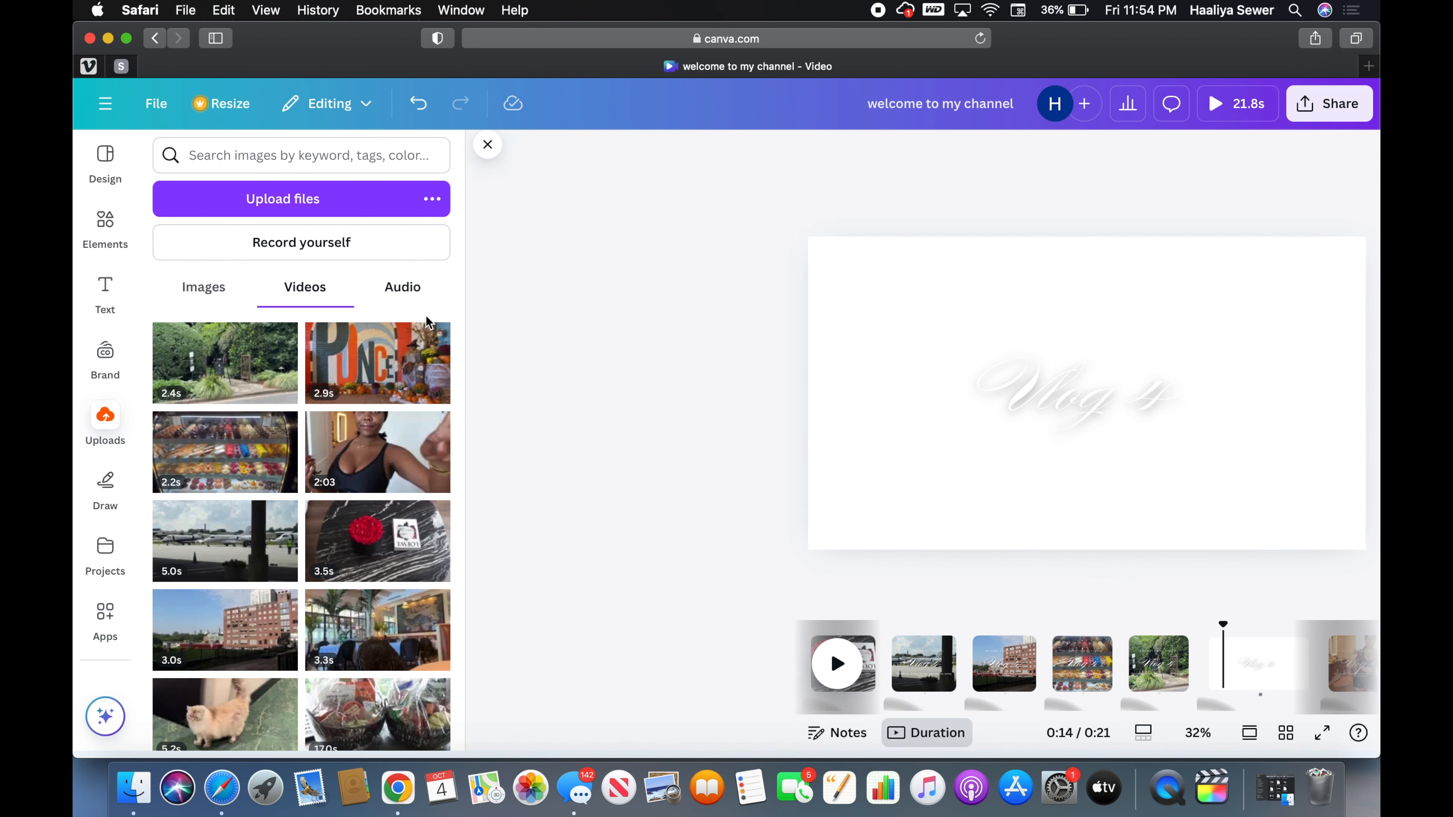
pyautogui.click(323, 343)
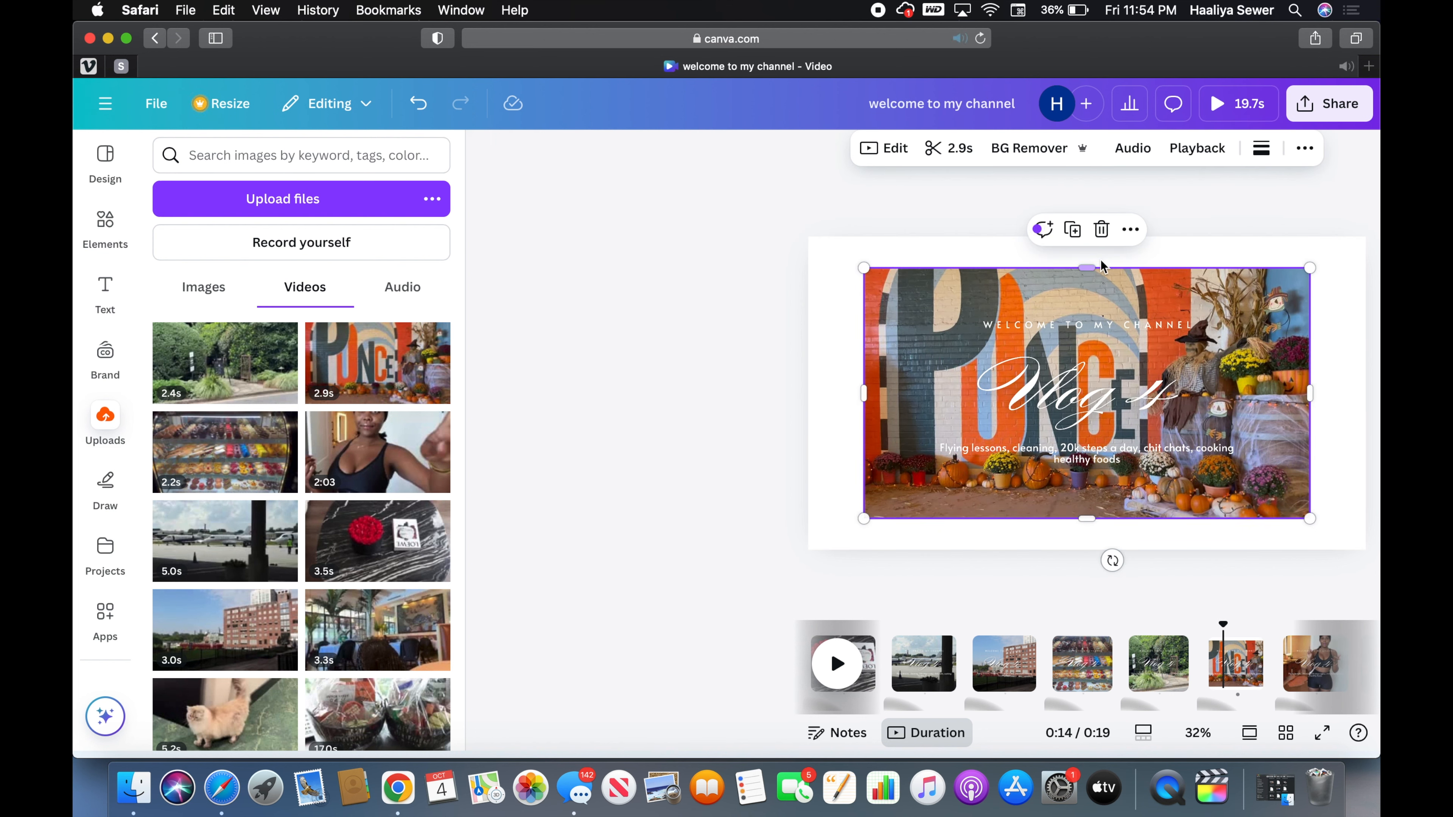
pyautogui.click(1133, 149)
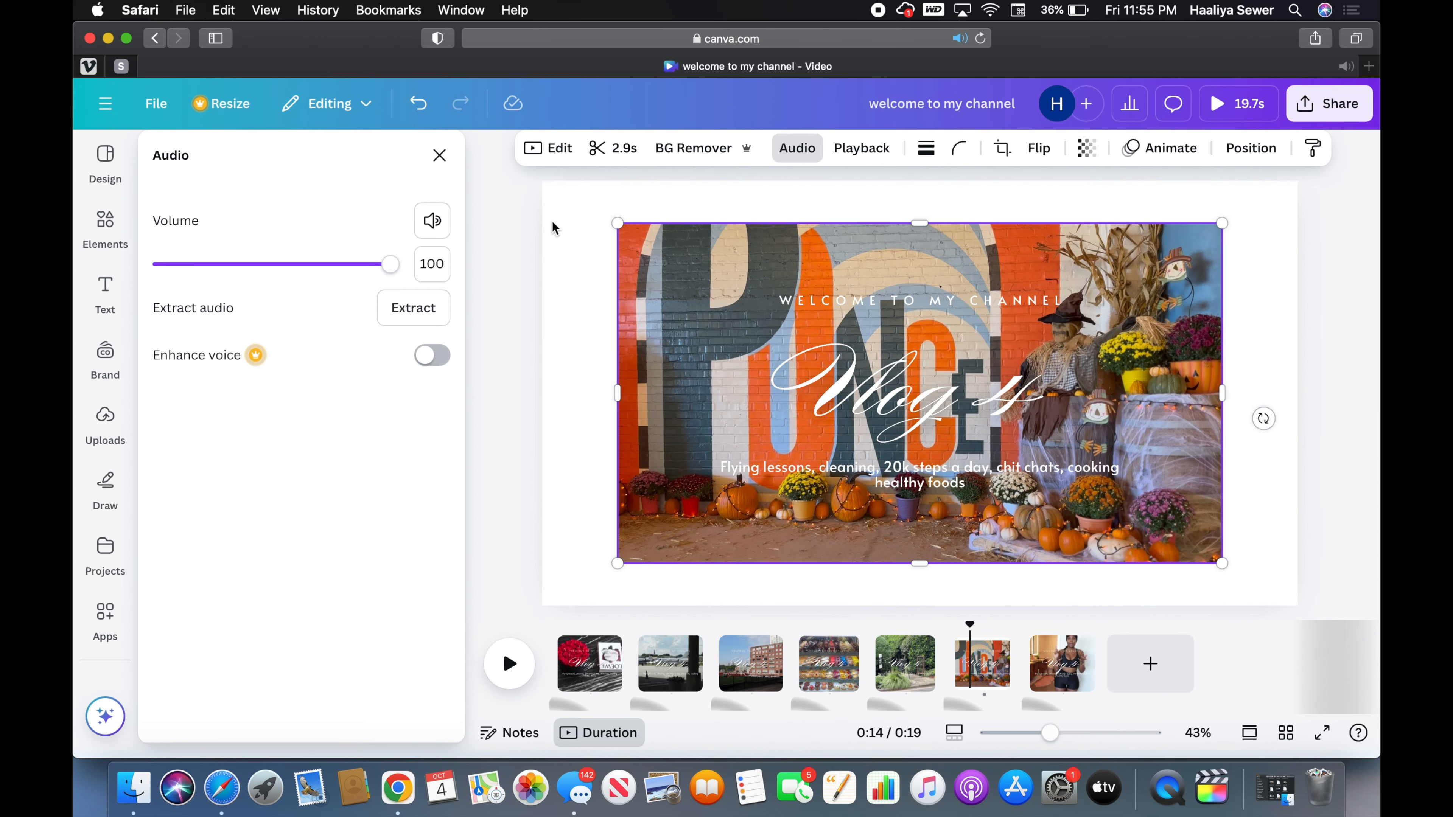
pyautogui.click(432, 220)
pyautogui.click(439, 155)
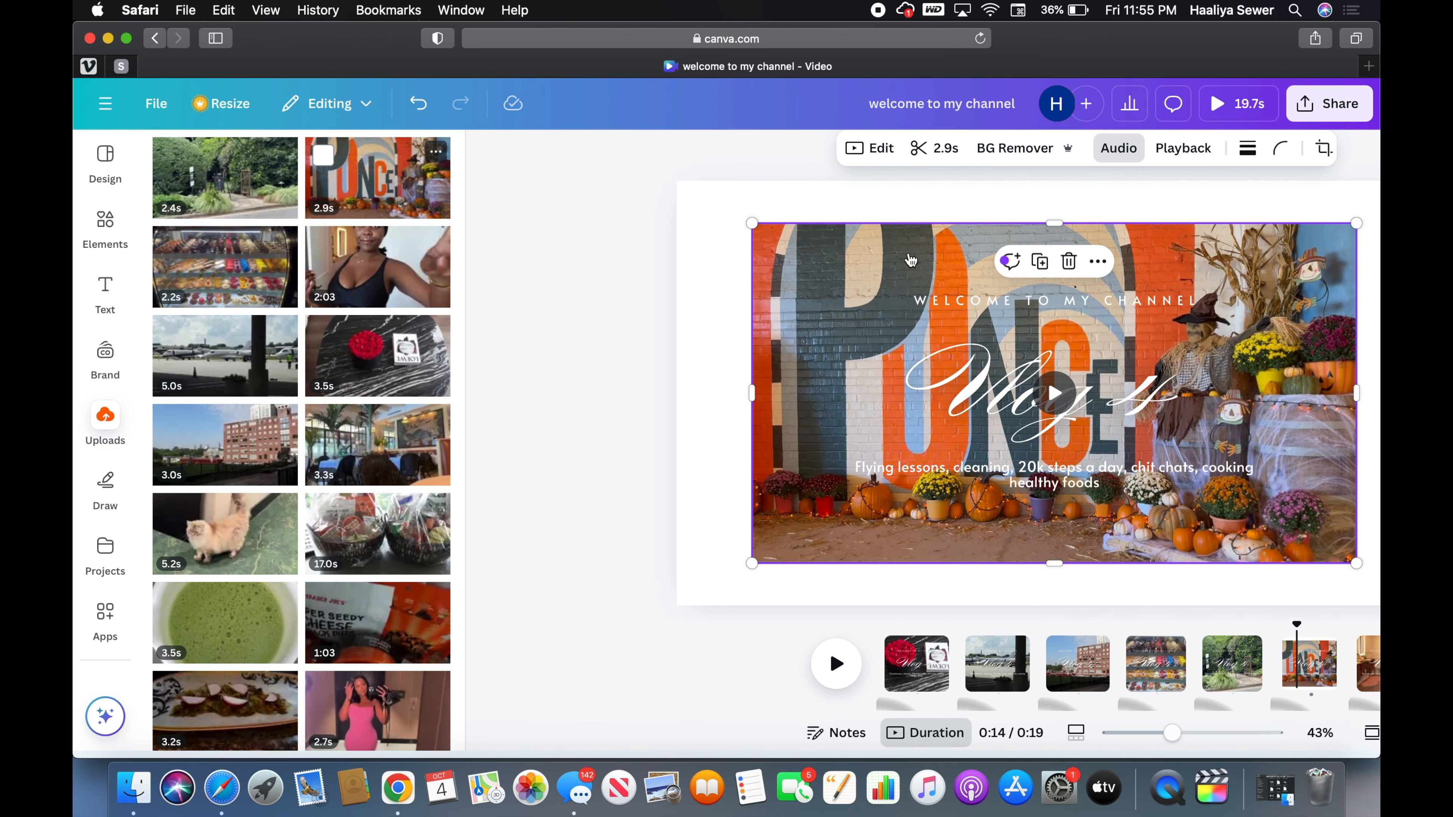
# Extend the mural clip's four edges to the borders of page 6.
pyautogui.moveTo(1083, 273); pyautogui.dragTo(1083, 236)
pyautogui.moveTo(859, 375); pyautogui.dragTo(809, 375)
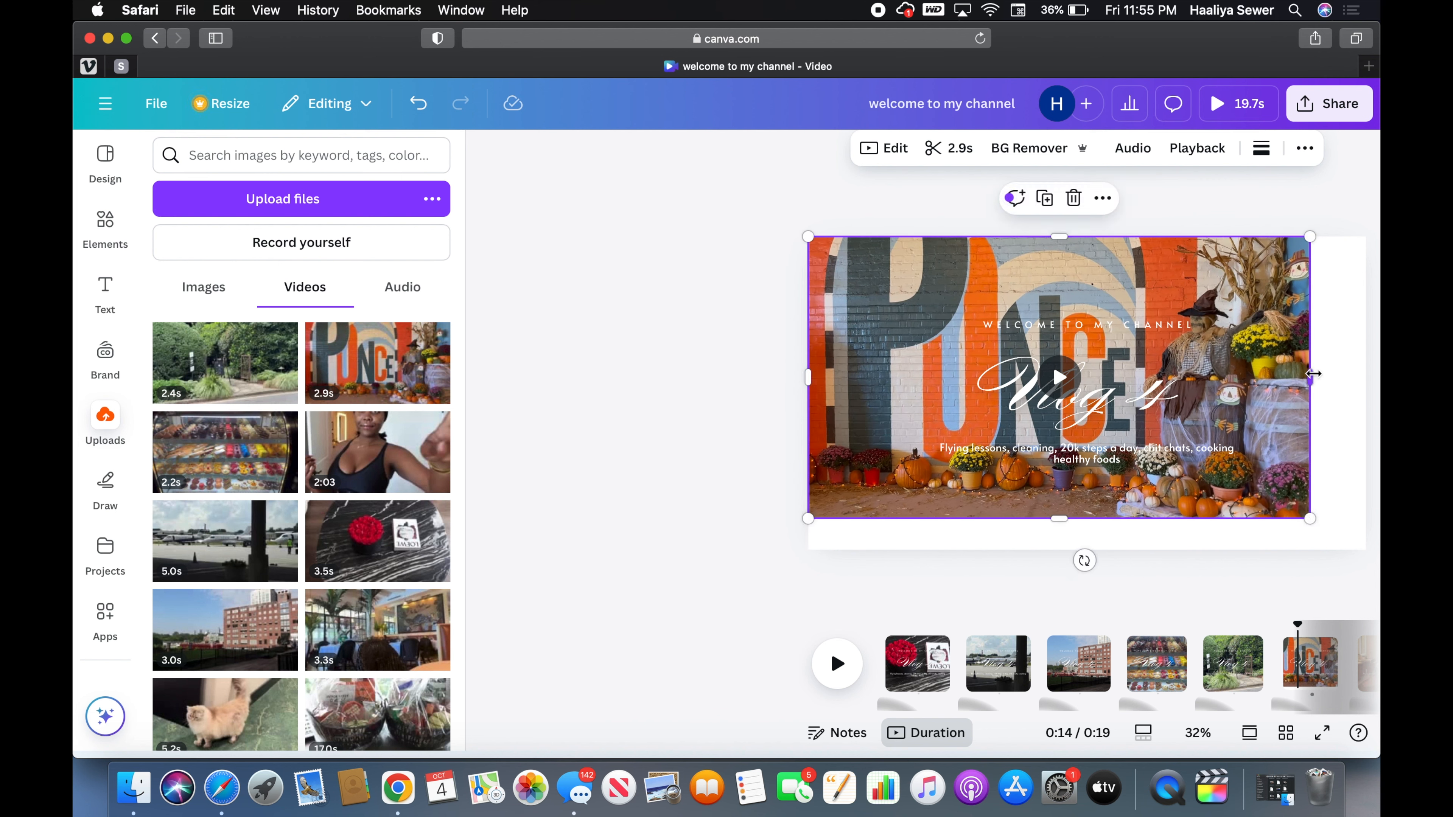
pyautogui.moveTo(1320, 378); pyautogui.dragTo(1364, 374)
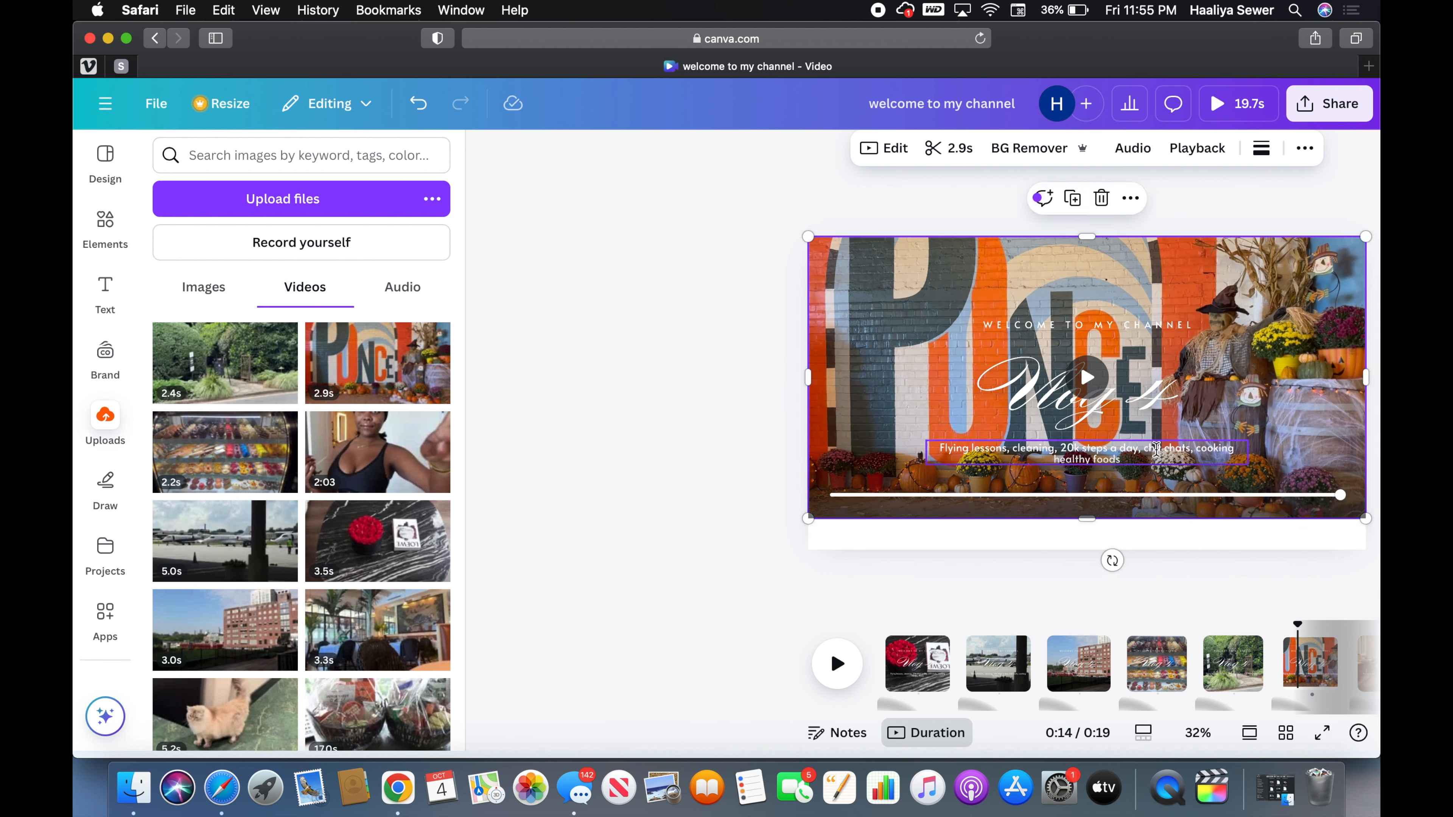
pyautogui.moveTo(1093, 535); pyautogui.dragTo(1094, 556)
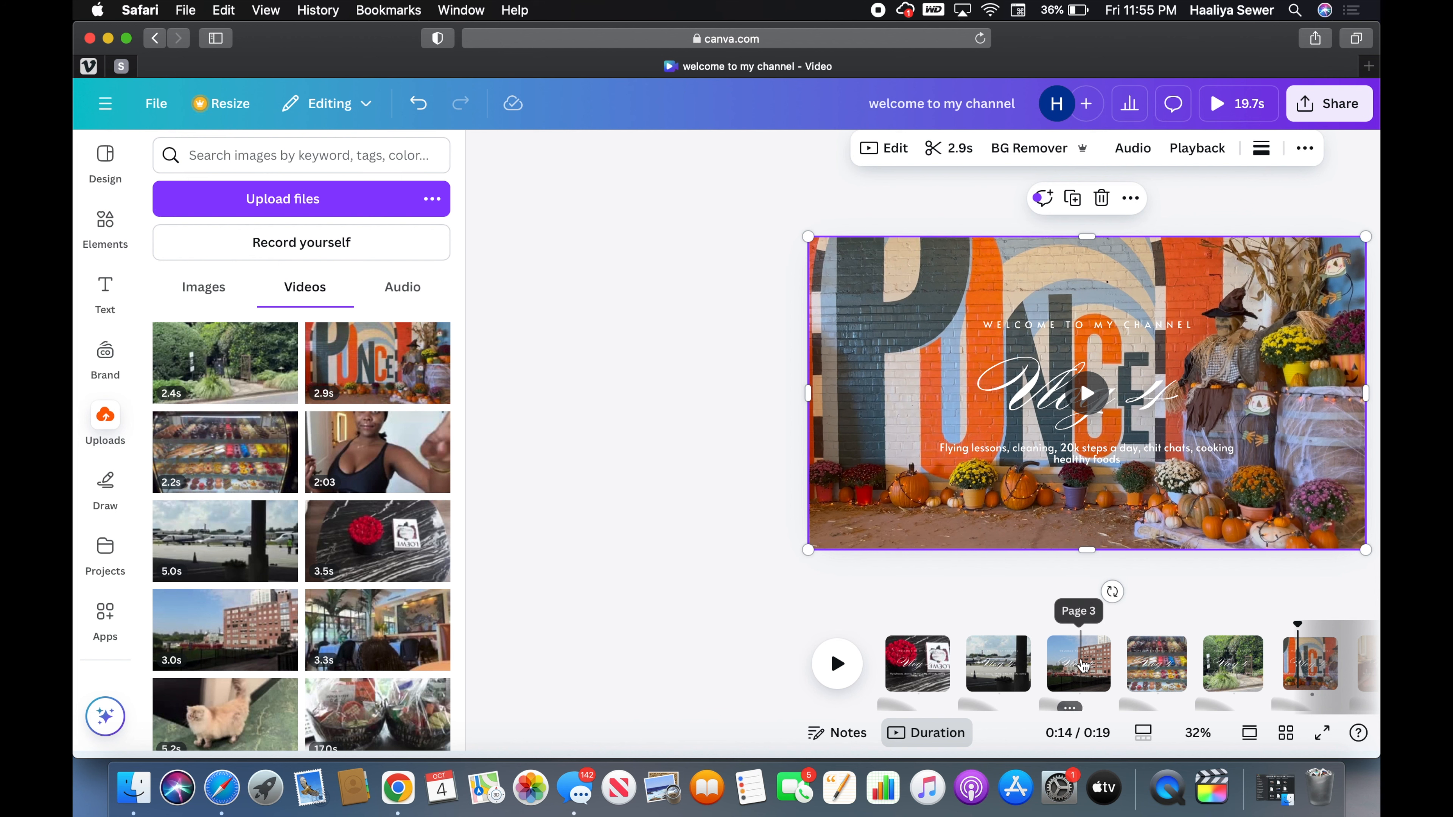
# Move the last page, with the woman in the bathroom, to third position between the airfield and building pages.
pyautogui.hscroll(3, 1126, 661)
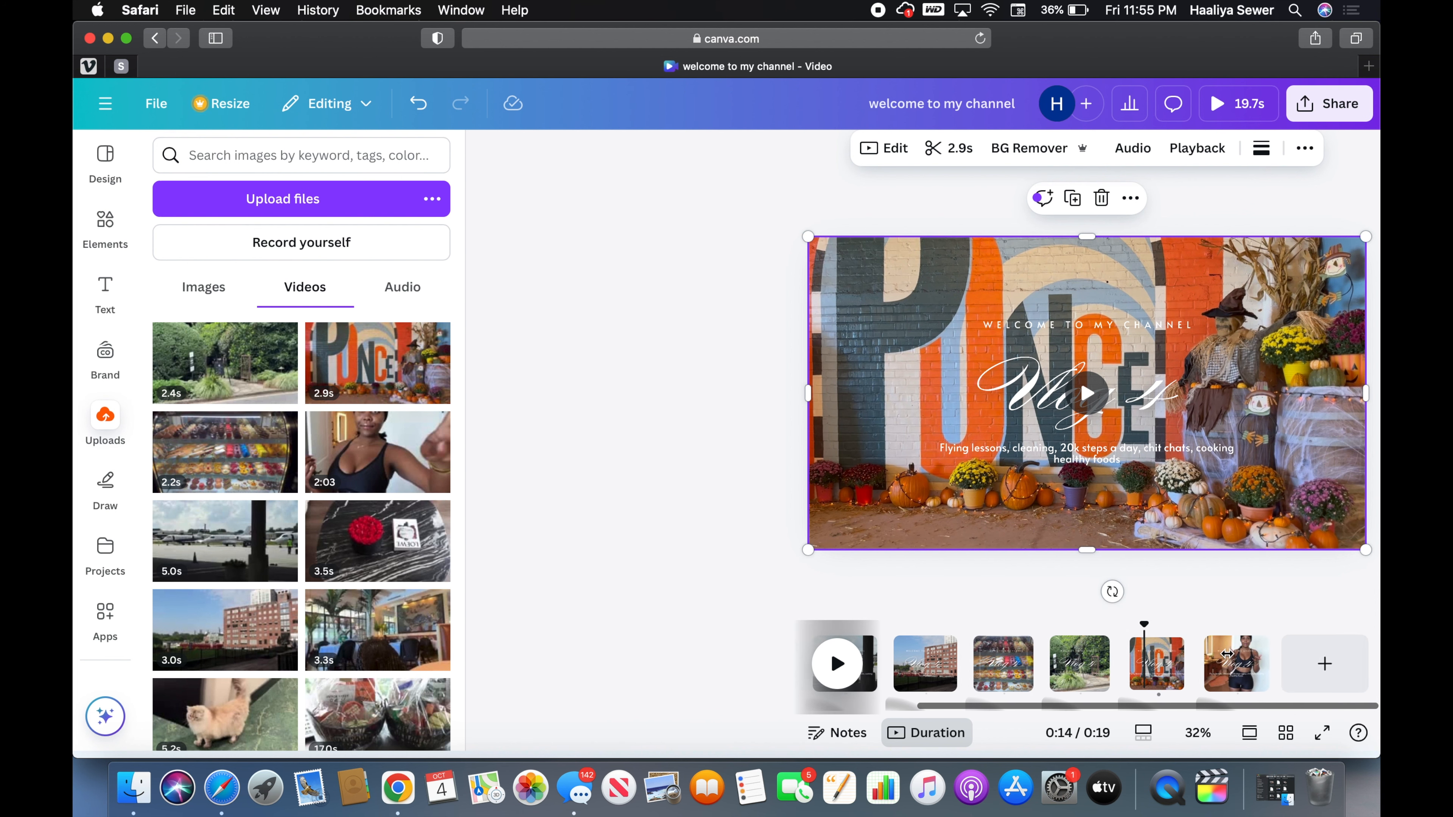
pyautogui.moveTo(1244, 678); pyautogui.dragTo(1139, 674)
pyautogui.hscroll(-3, 1086, 674)
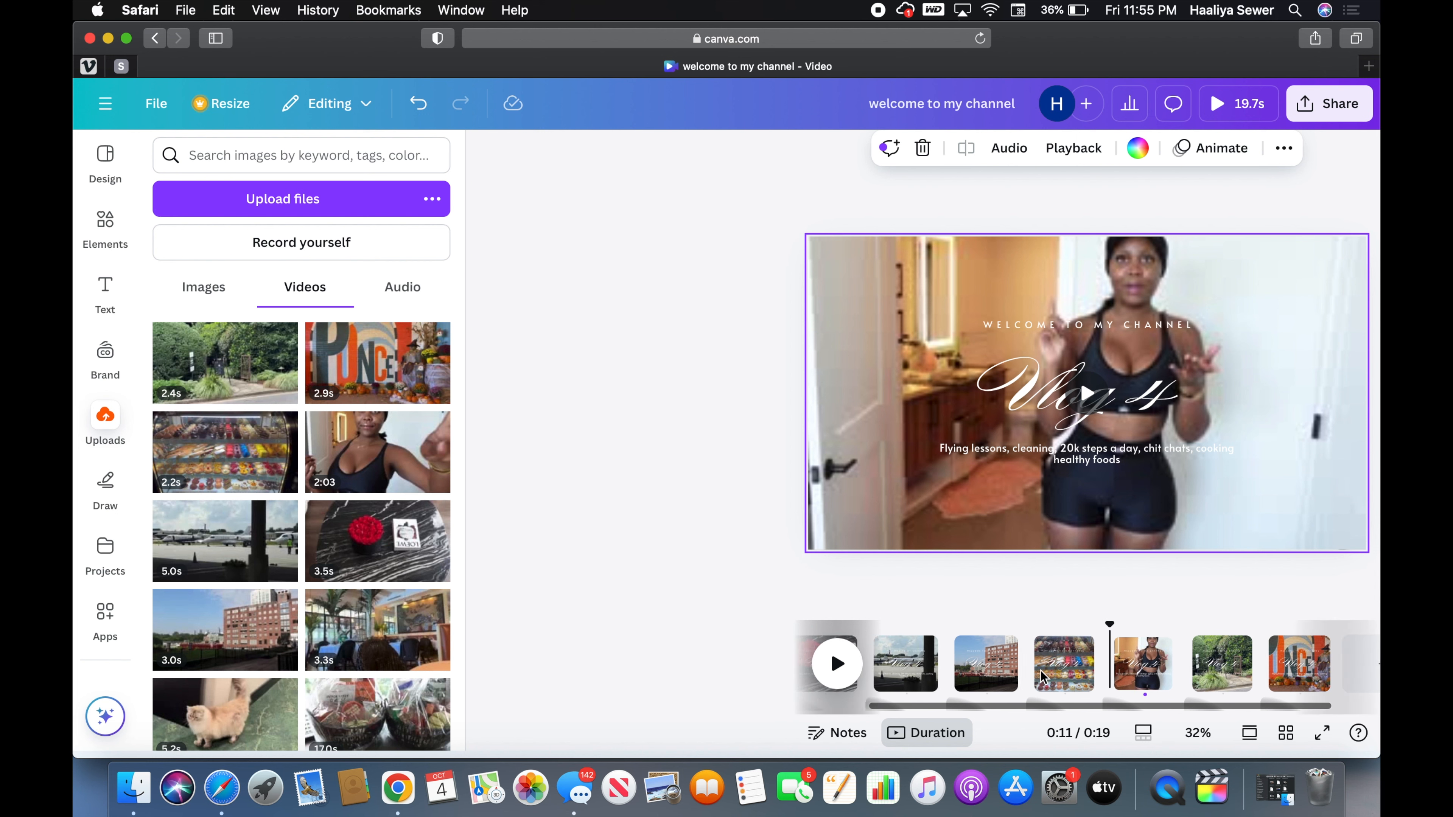
pyautogui.hscroll(2, 1041, 671)
pyautogui.hscroll(-2, 1041, 671)
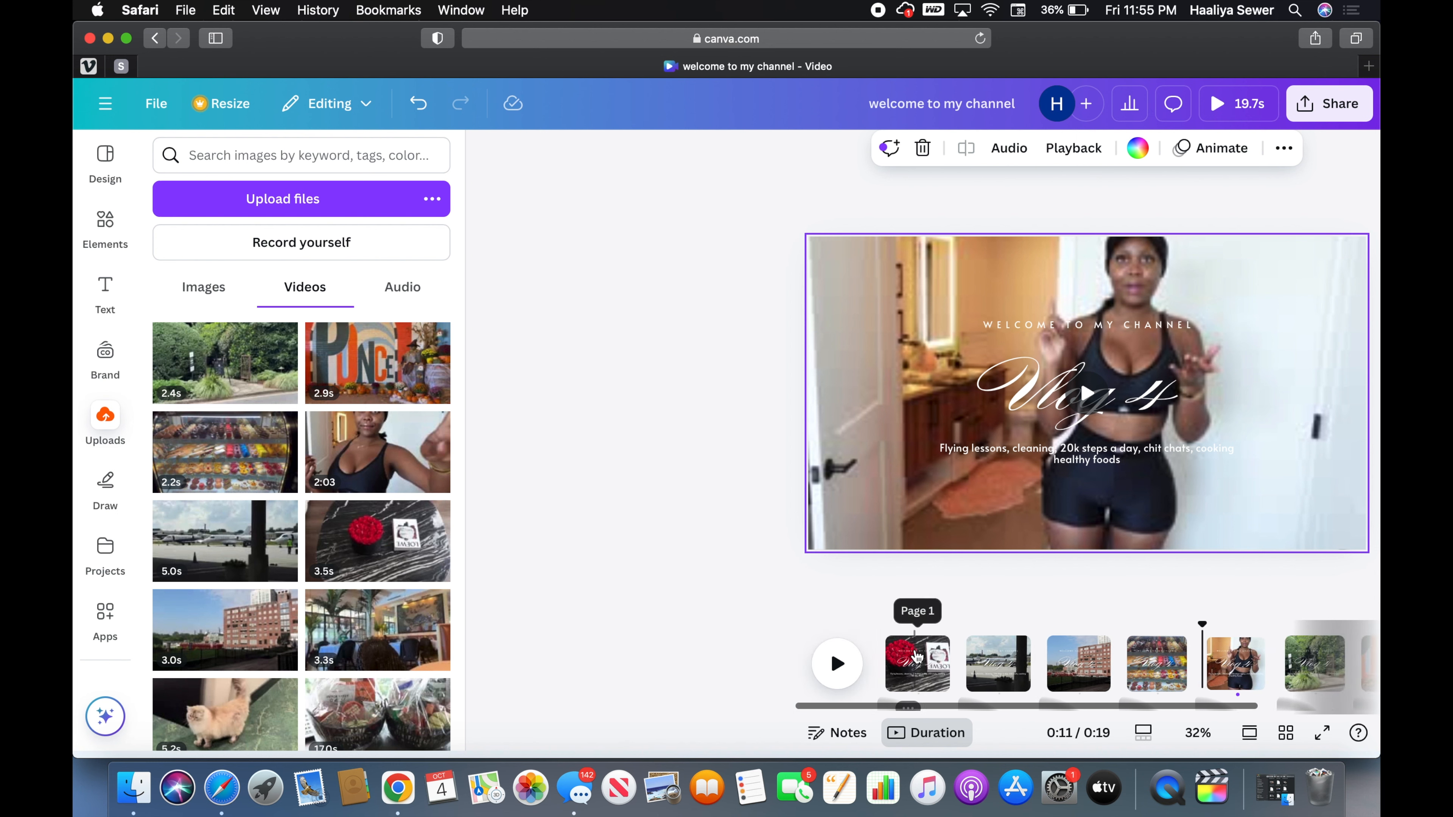
pyautogui.moveTo(947, 654)
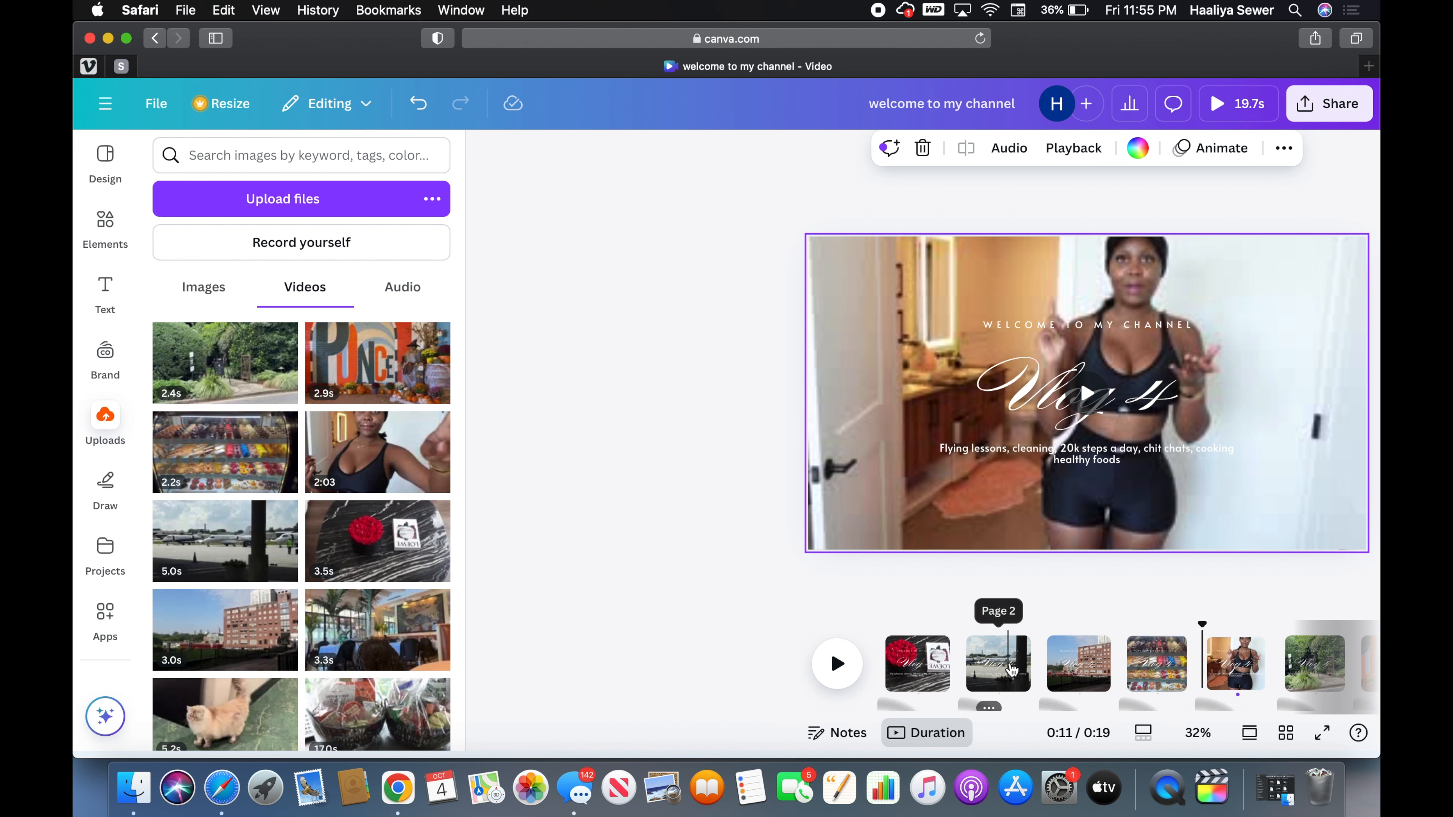
pyautogui.hscroll(3, 1156, 664)
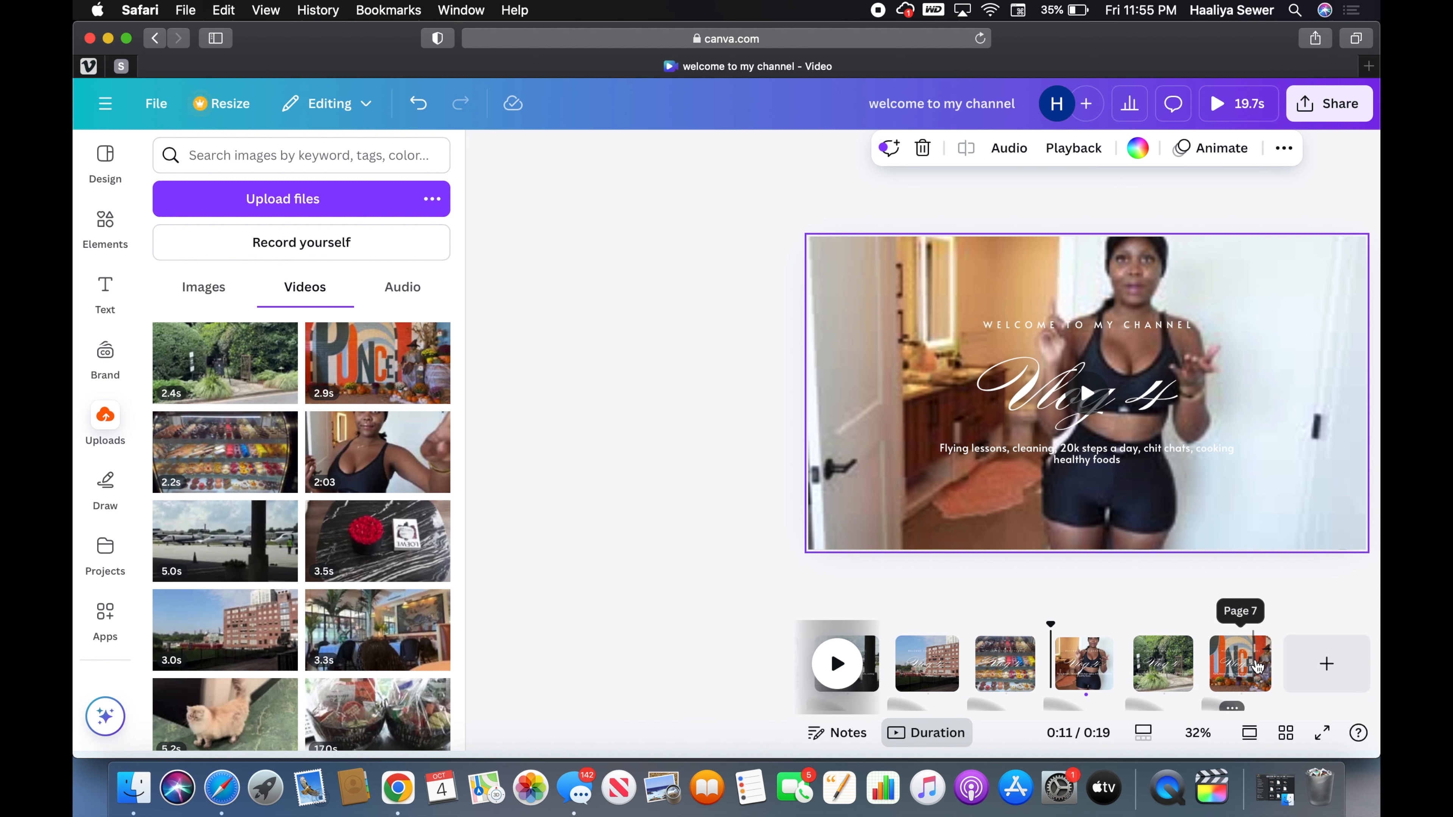
pyautogui.hscroll(-3, 1081, 670)
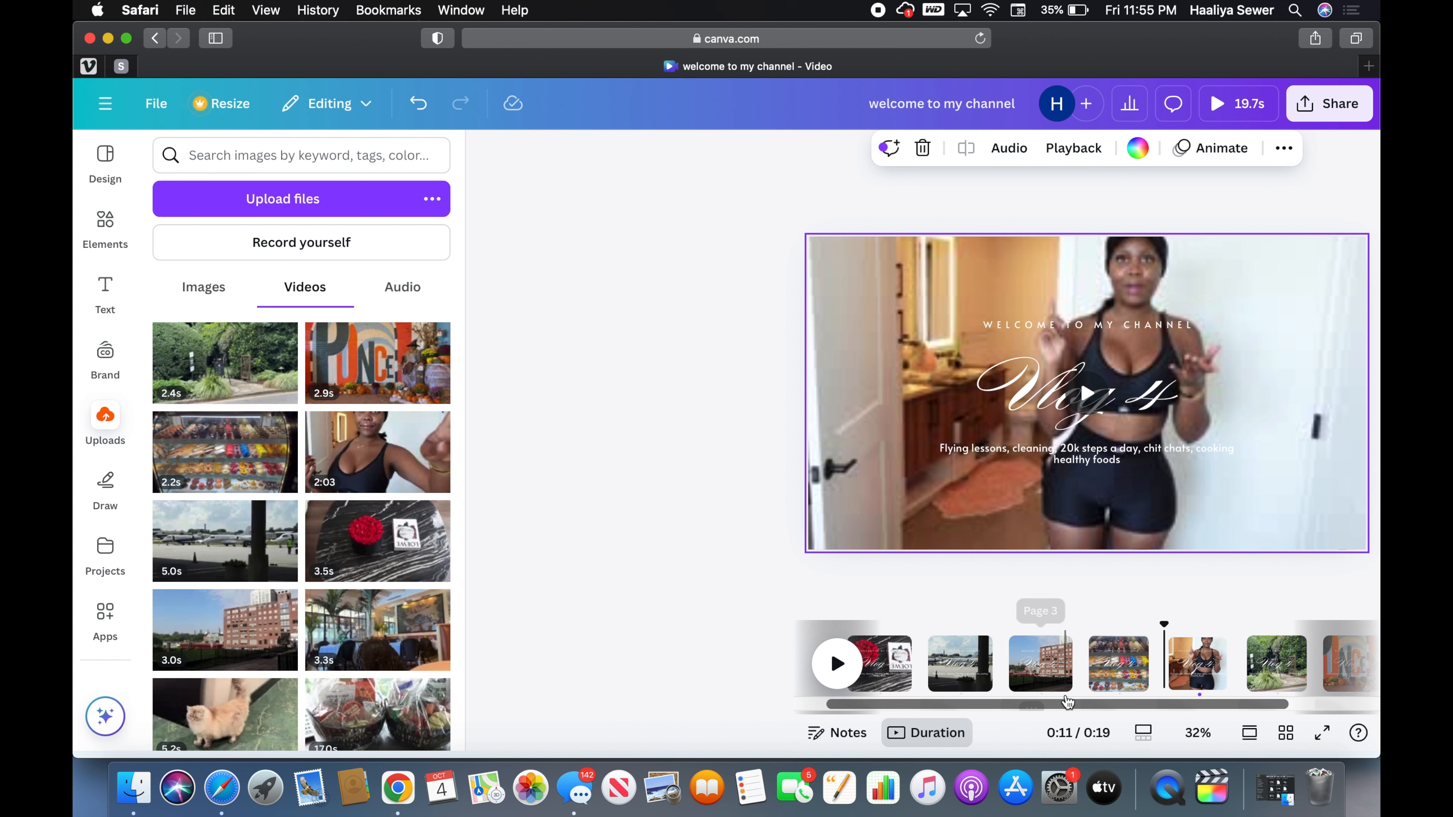
pyautogui.hscroll(-1, 1067, 703)
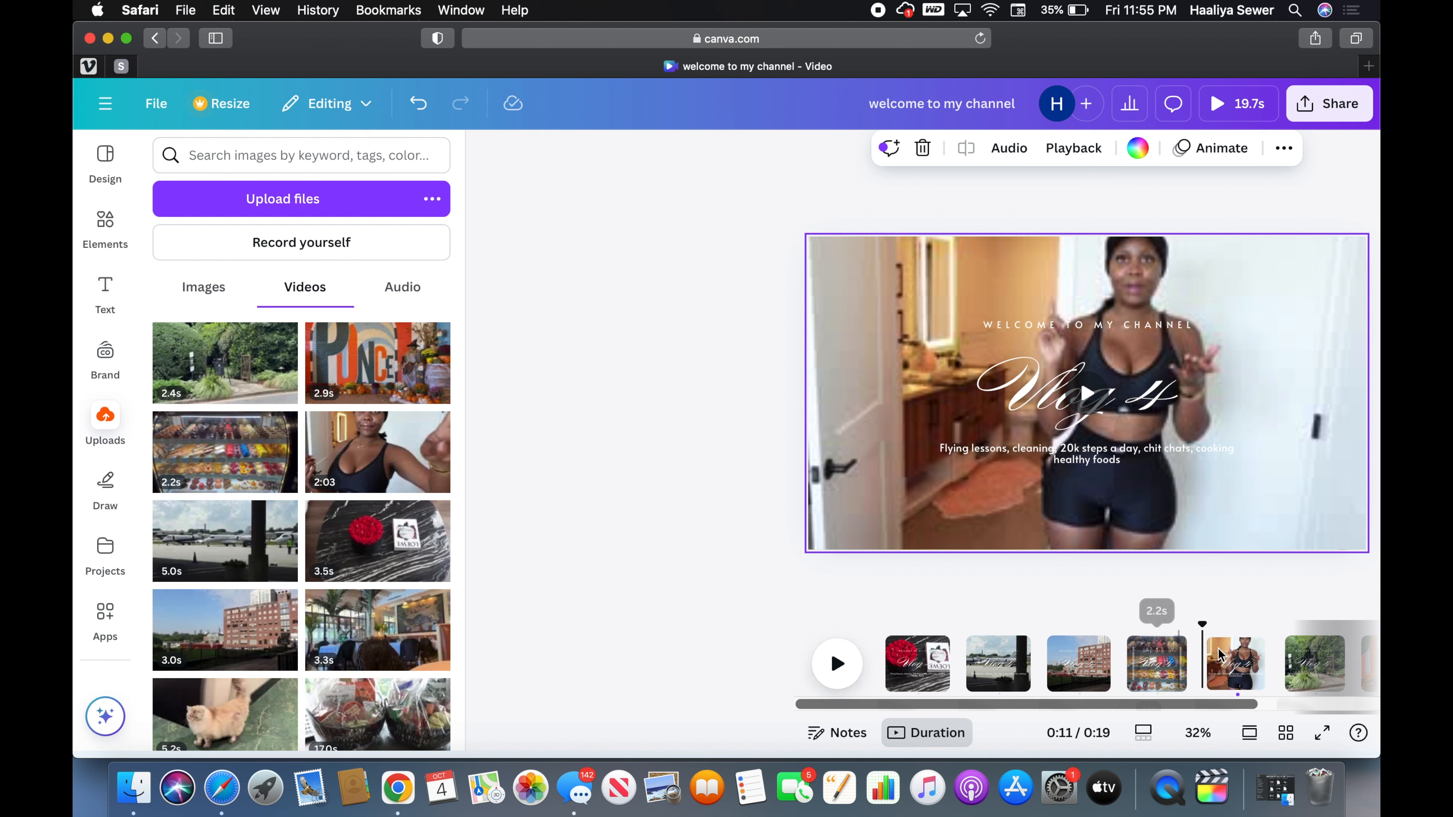
pyautogui.moveTo(1236, 664); pyautogui.dragTo(1048, 657)
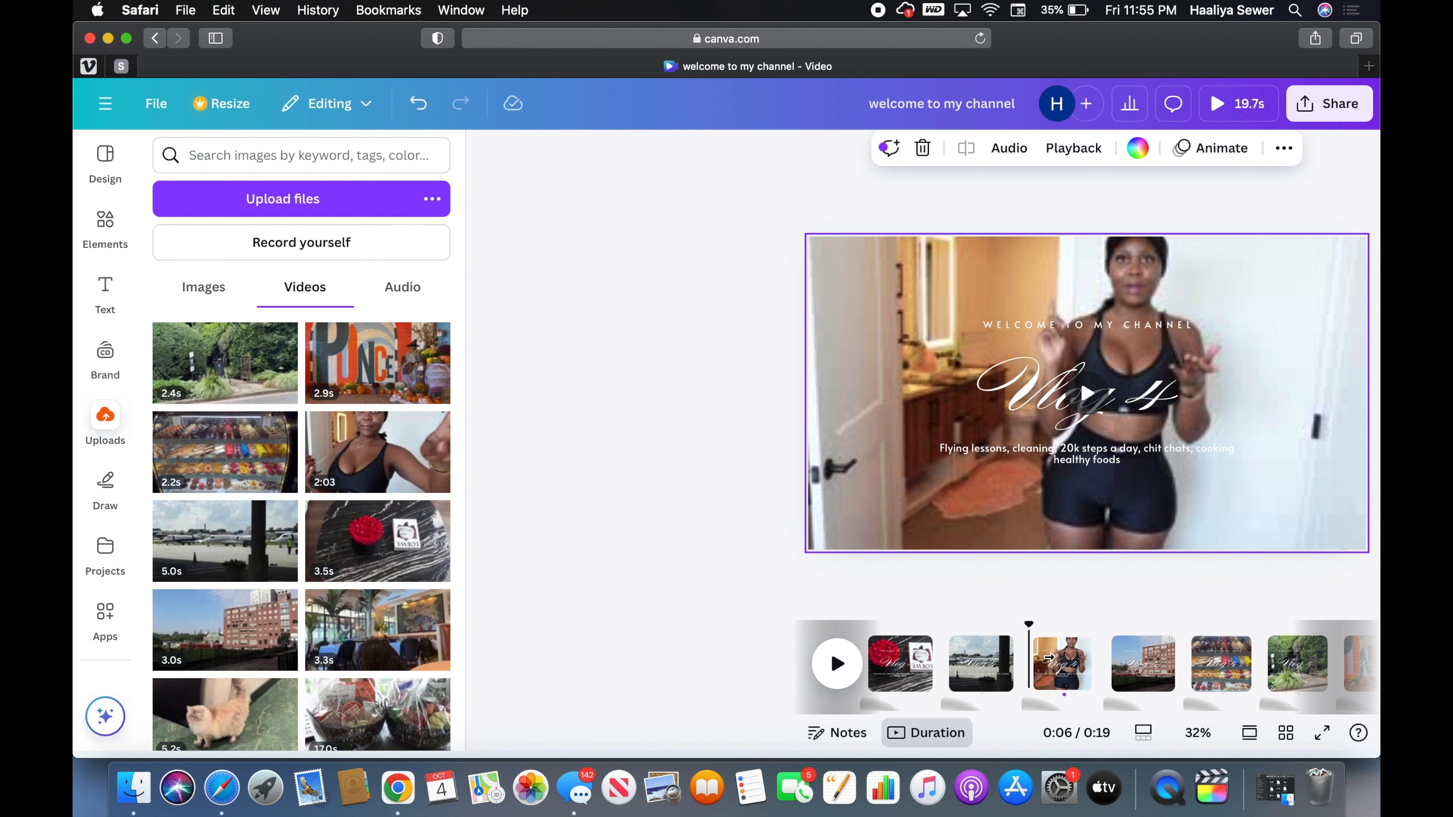
pyautogui.moveTo(1101, 535)
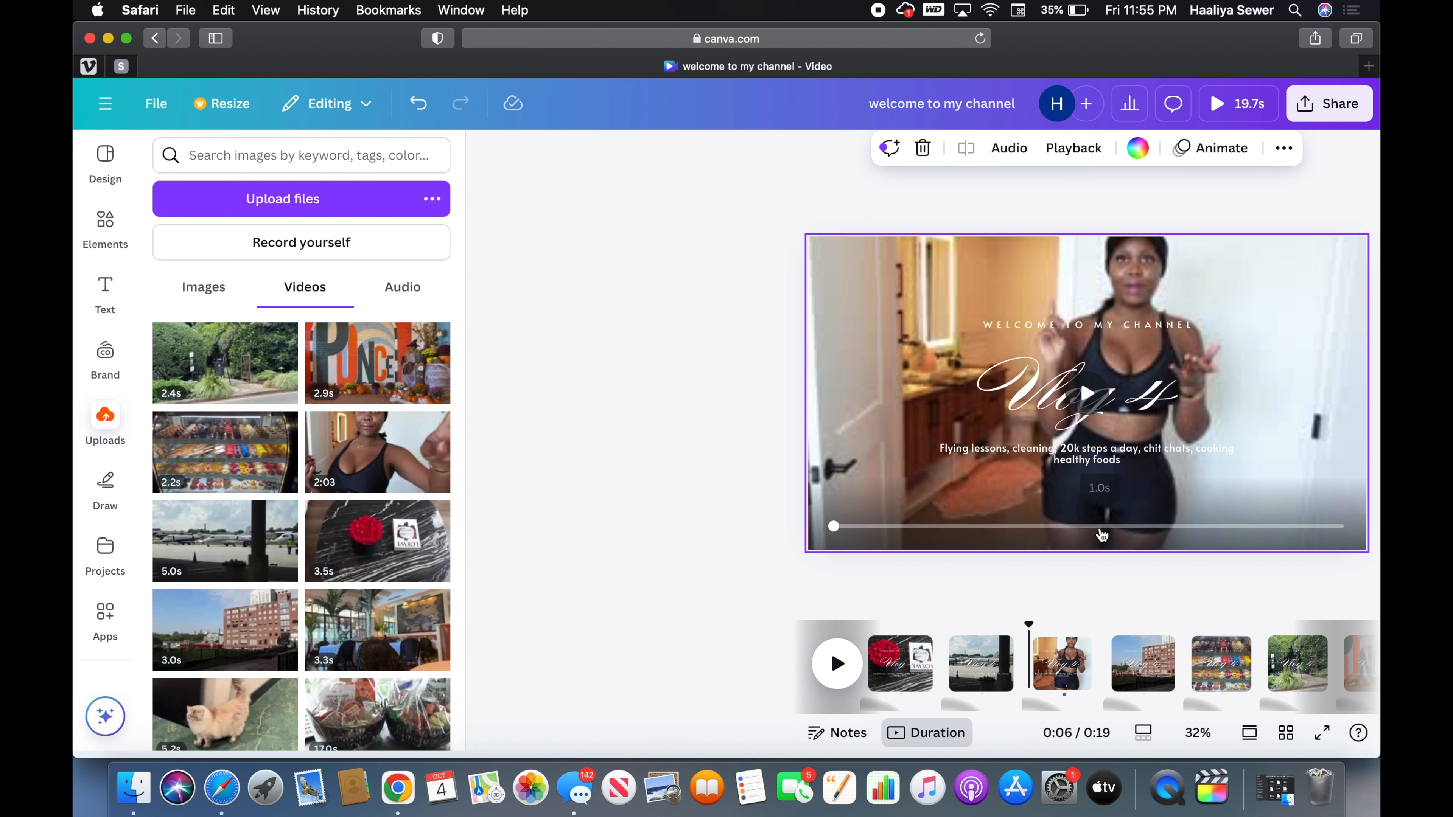
pyautogui.click(1089, 560)
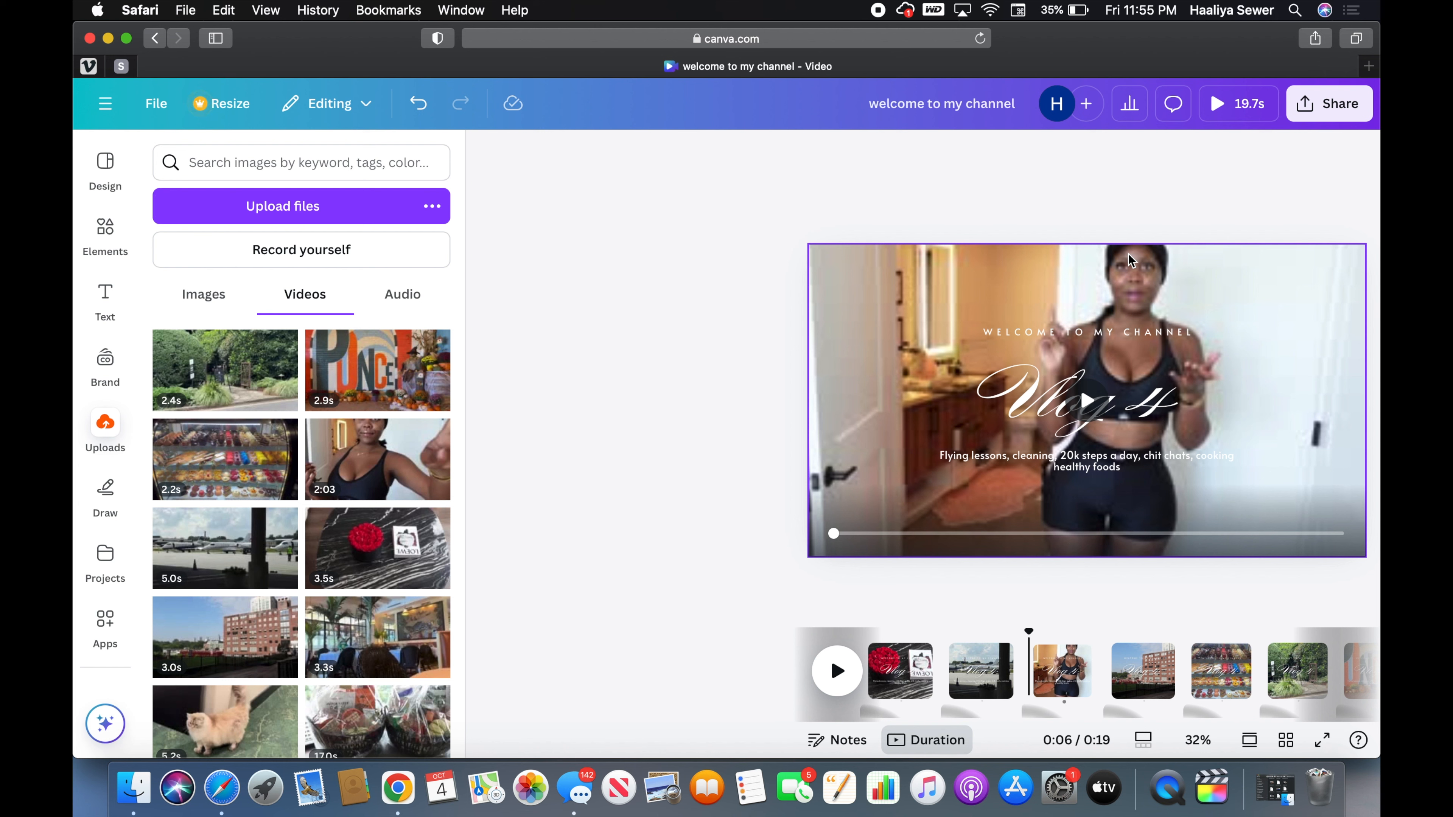
# Examine the order and durations of the pages along the timeline.
pyautogui.hscroll(3, 1101, 666)
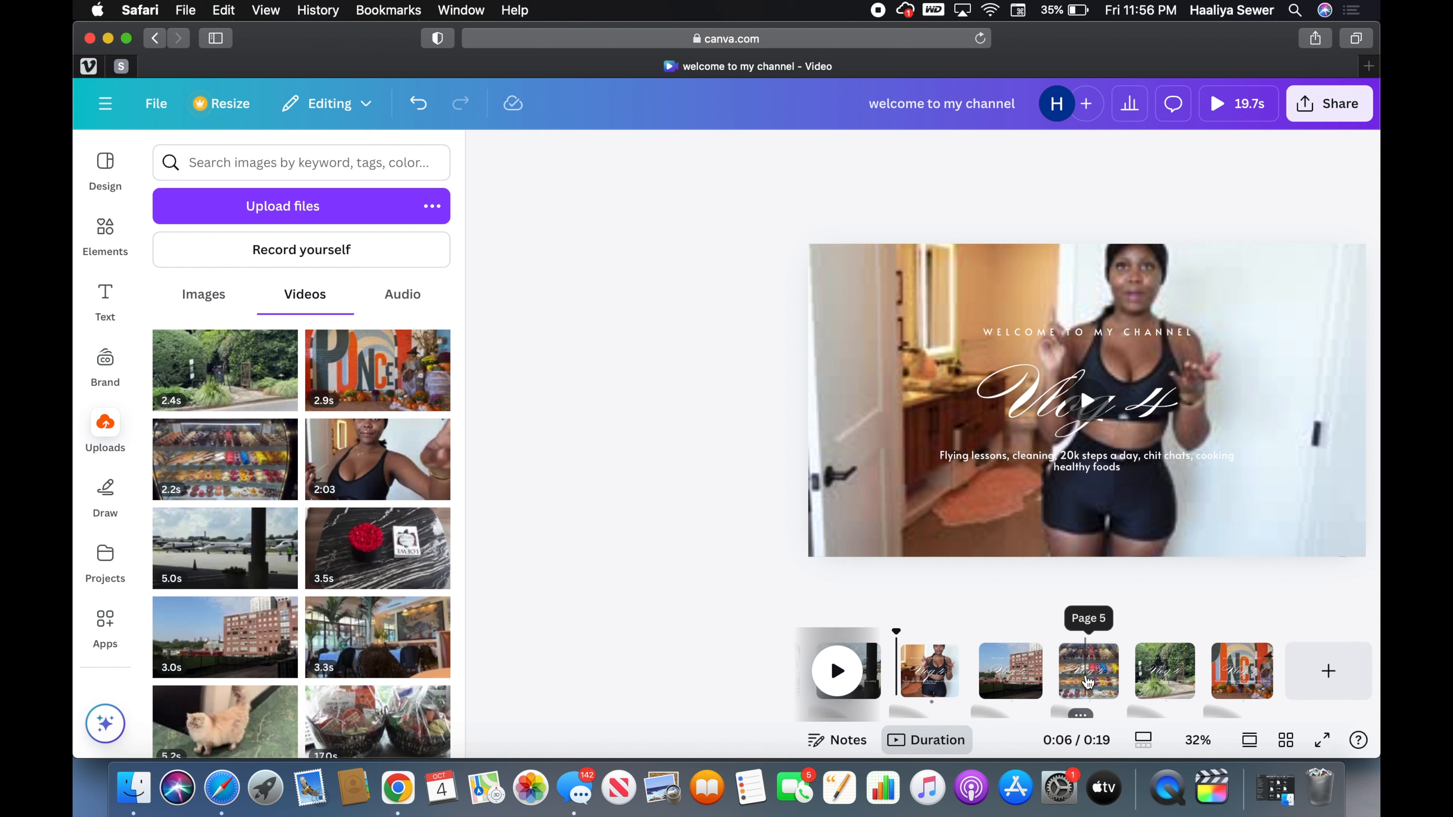
pyautogui.hscroll(-3, 964, 681)
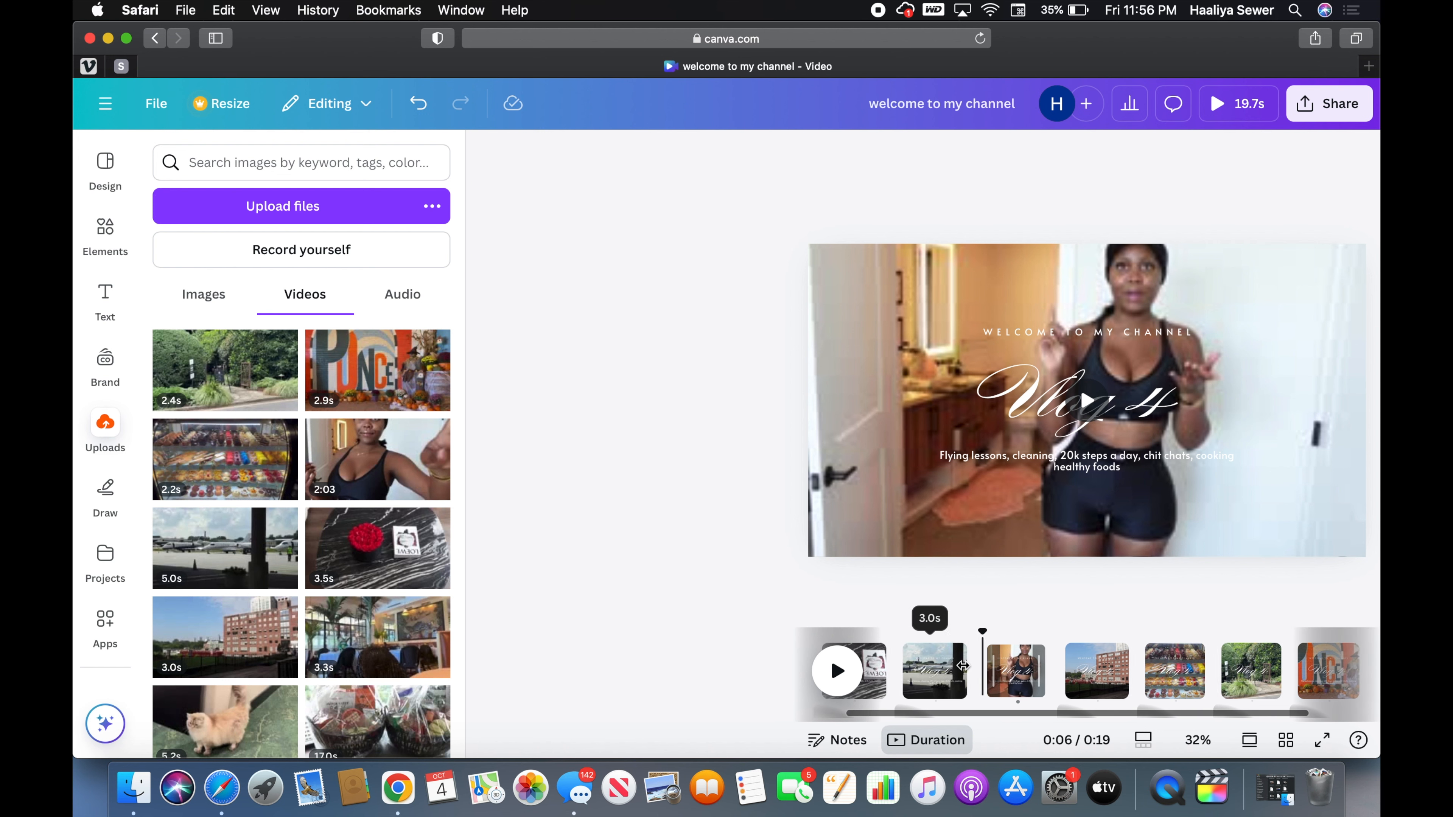
pyautogui.hscroll(2, 962, 665)
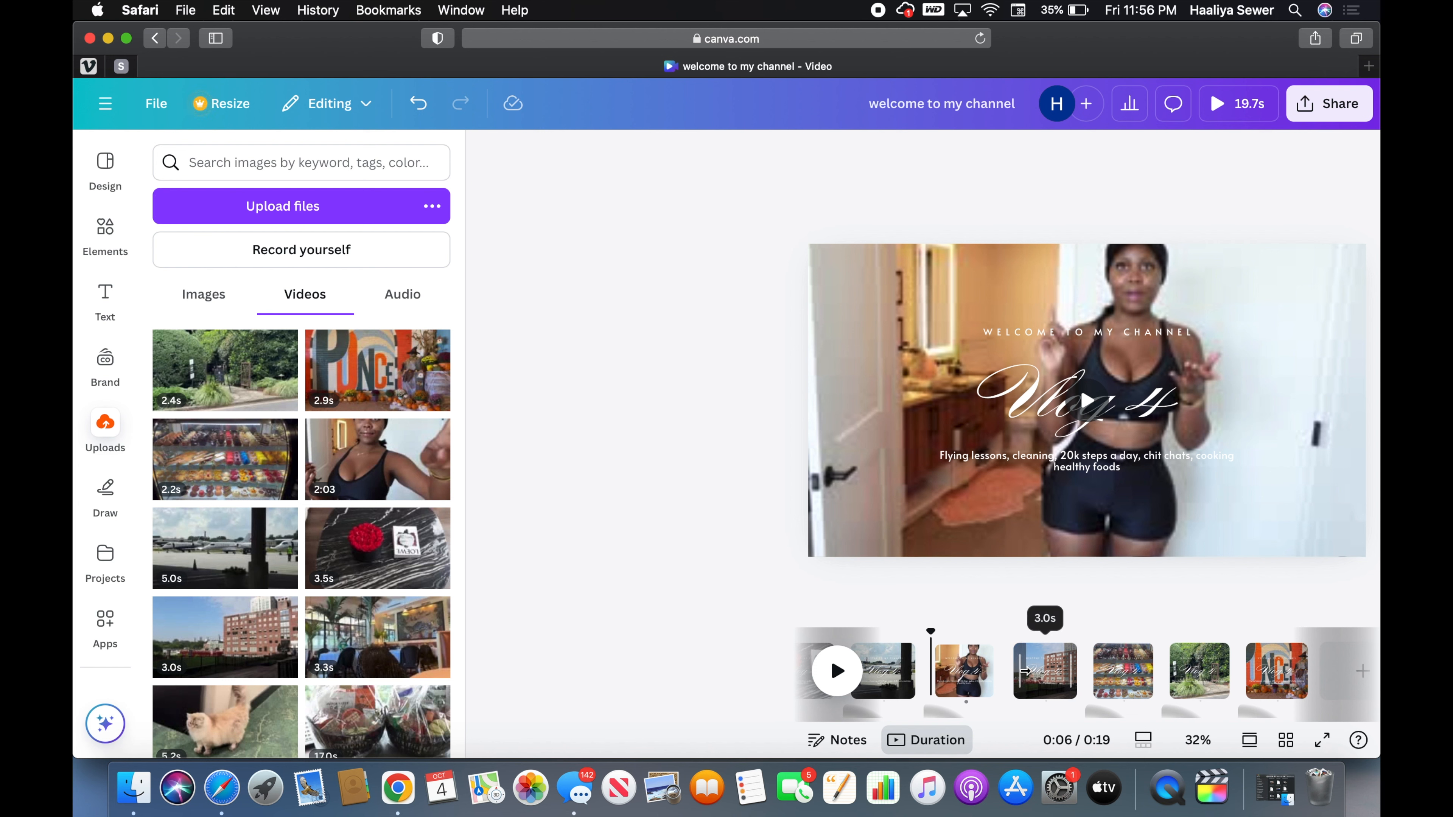
pyautogui.hscroll(-3, 1030, 671)
pyautogui.hscroll(5, 1024, 671)
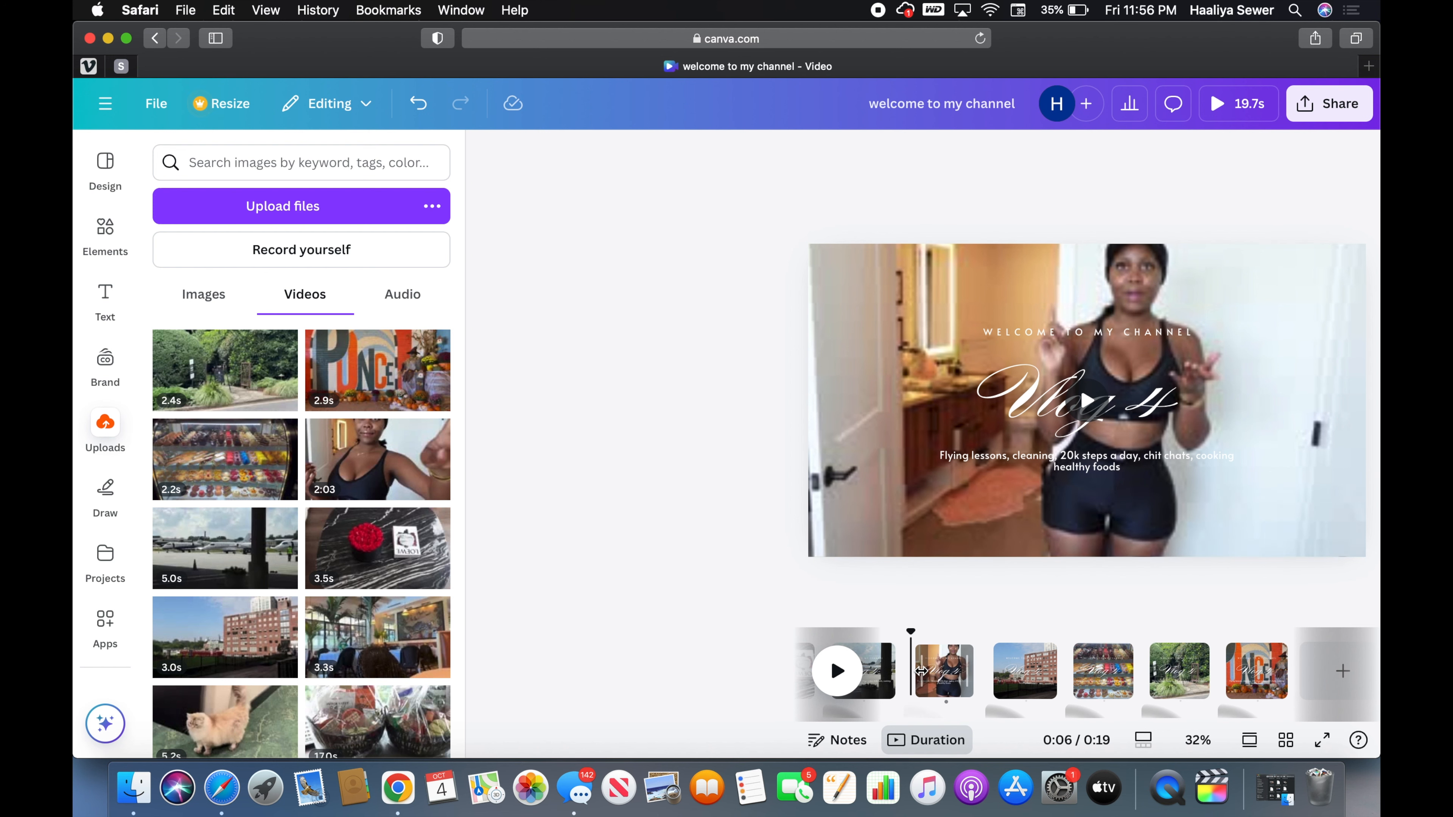
pyautogui.hscroll(-3, 938, 664)
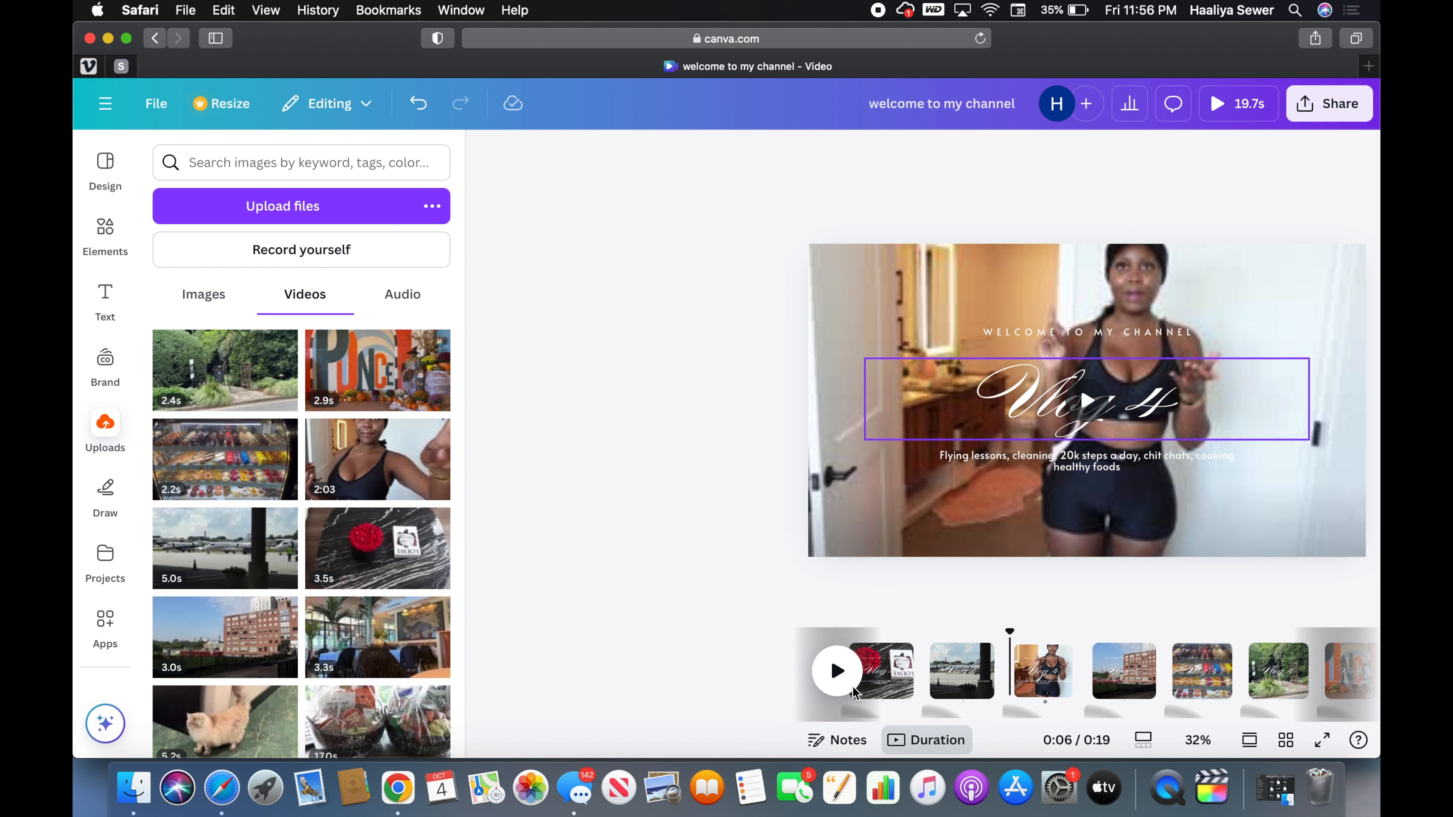
pyautogui.hscroll(-2, 944, 658)
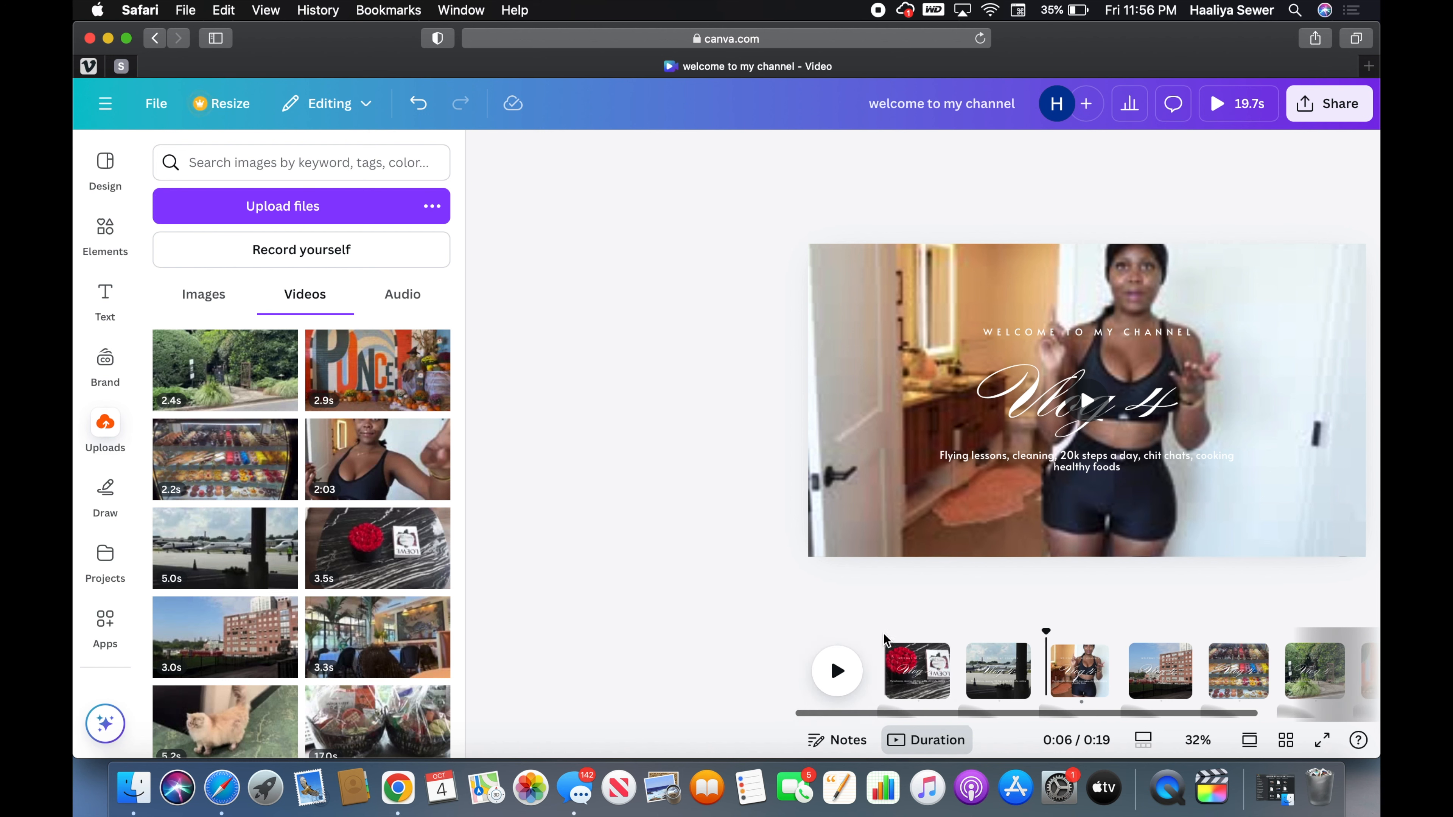
# Preview the whole video from the start of page 1 and close the preview.
pyautogui.click(884, 645)
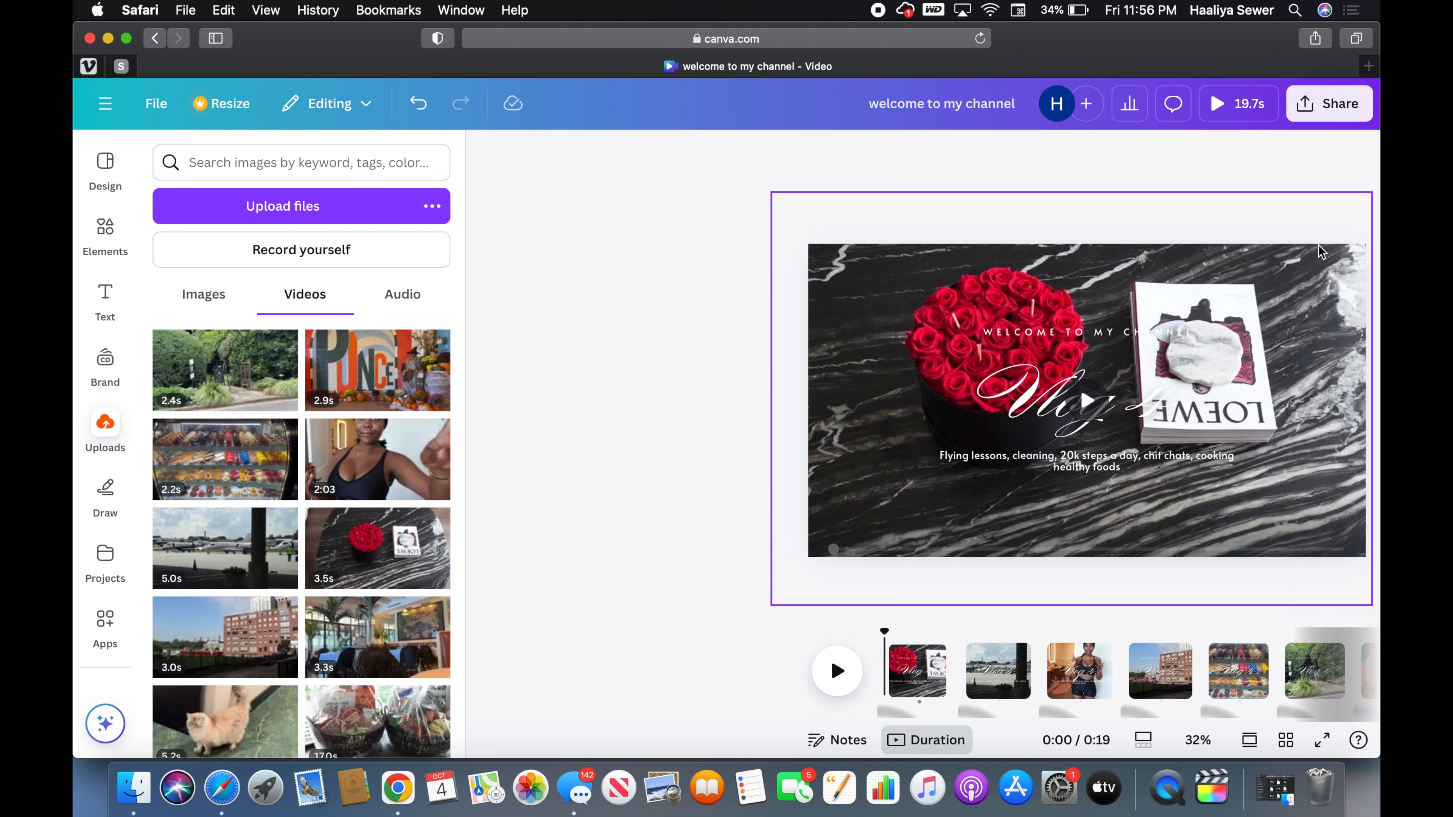
pyautogui.click(1243, 106)
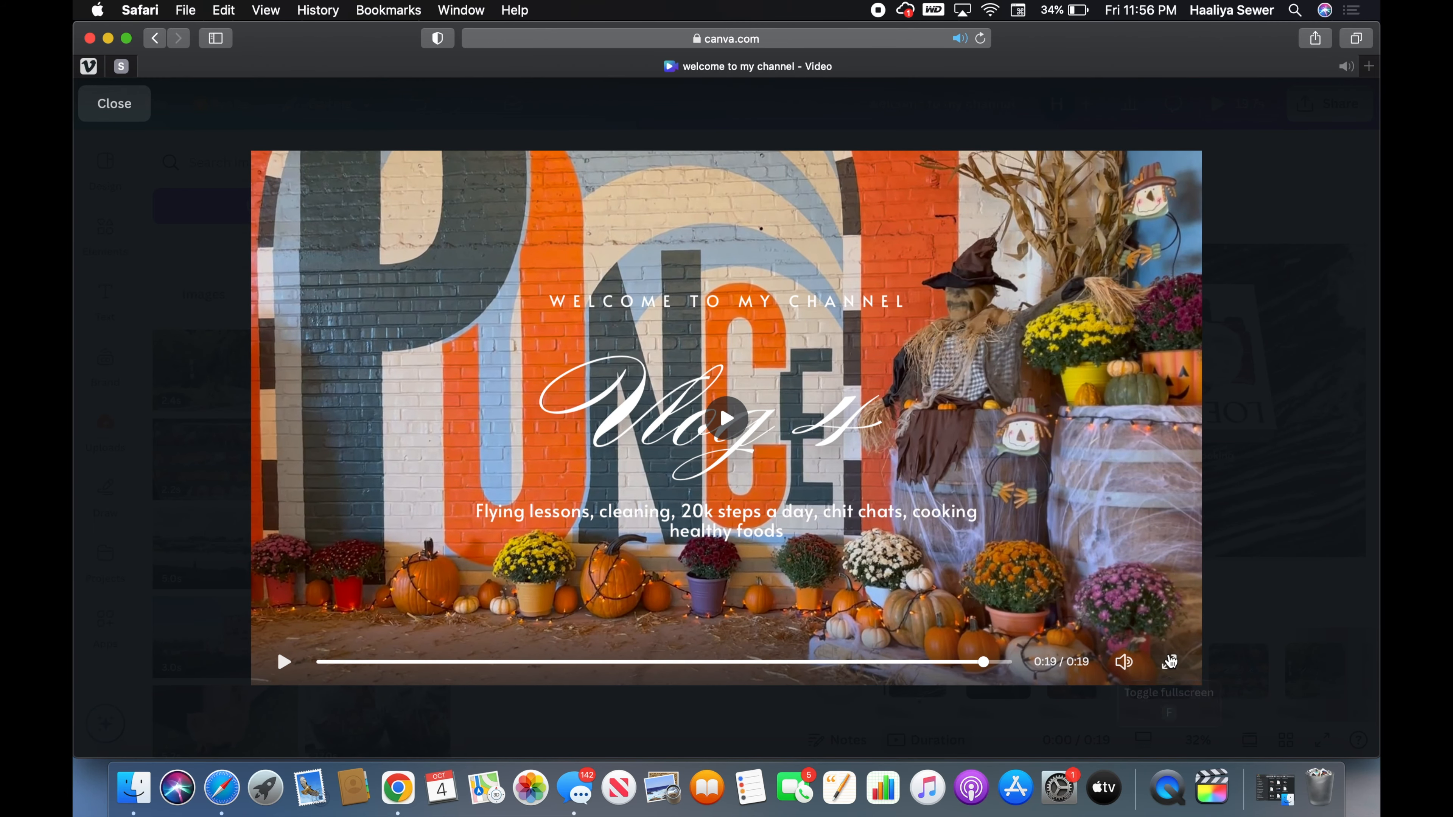
pyautogui.click(1169, 662)
pyautogui.click(114, 103)
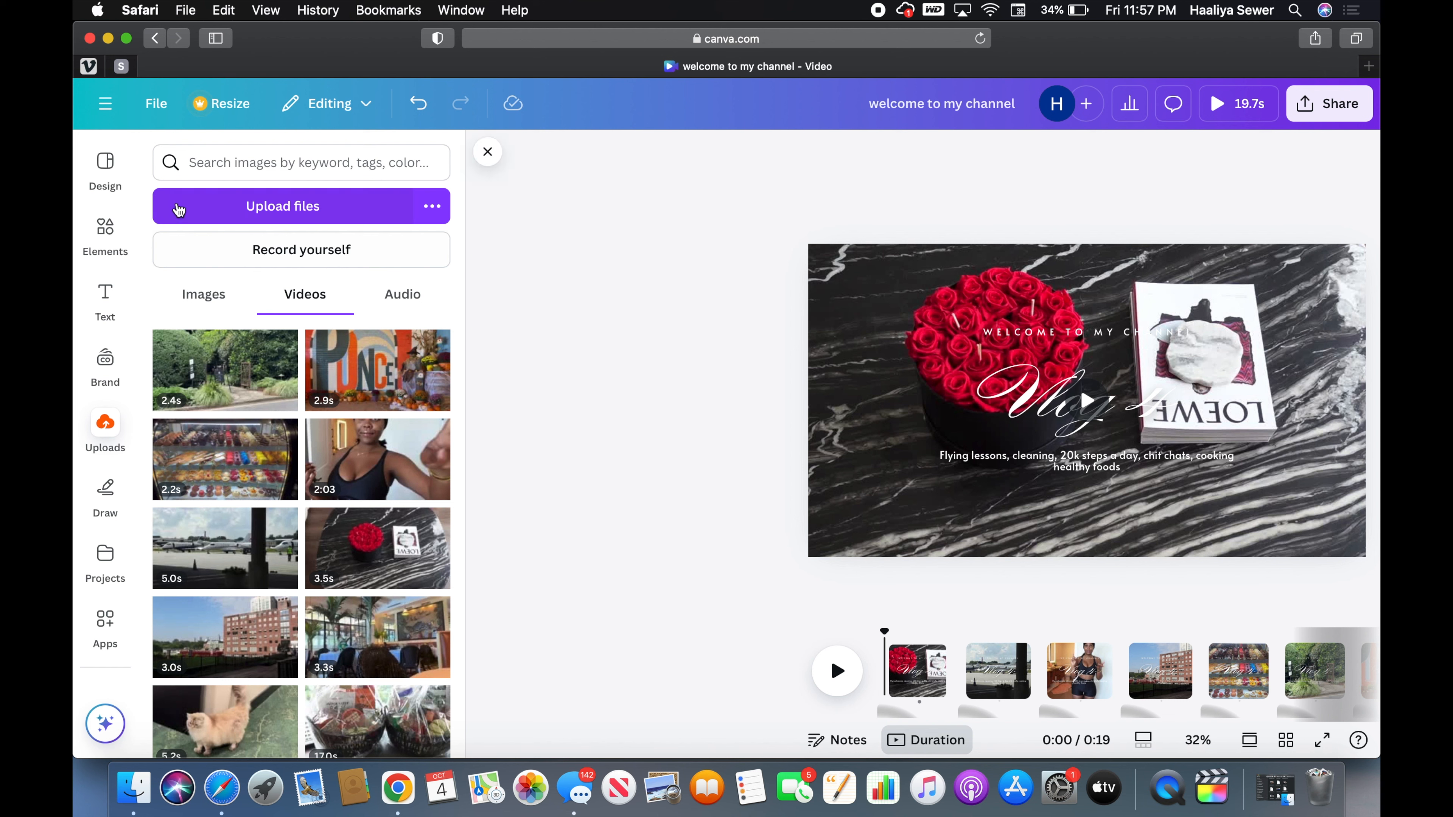
# Show the uploaded audio files, and open soundcloud.com in a new browser tab.
pyautogui.click(395, 305)
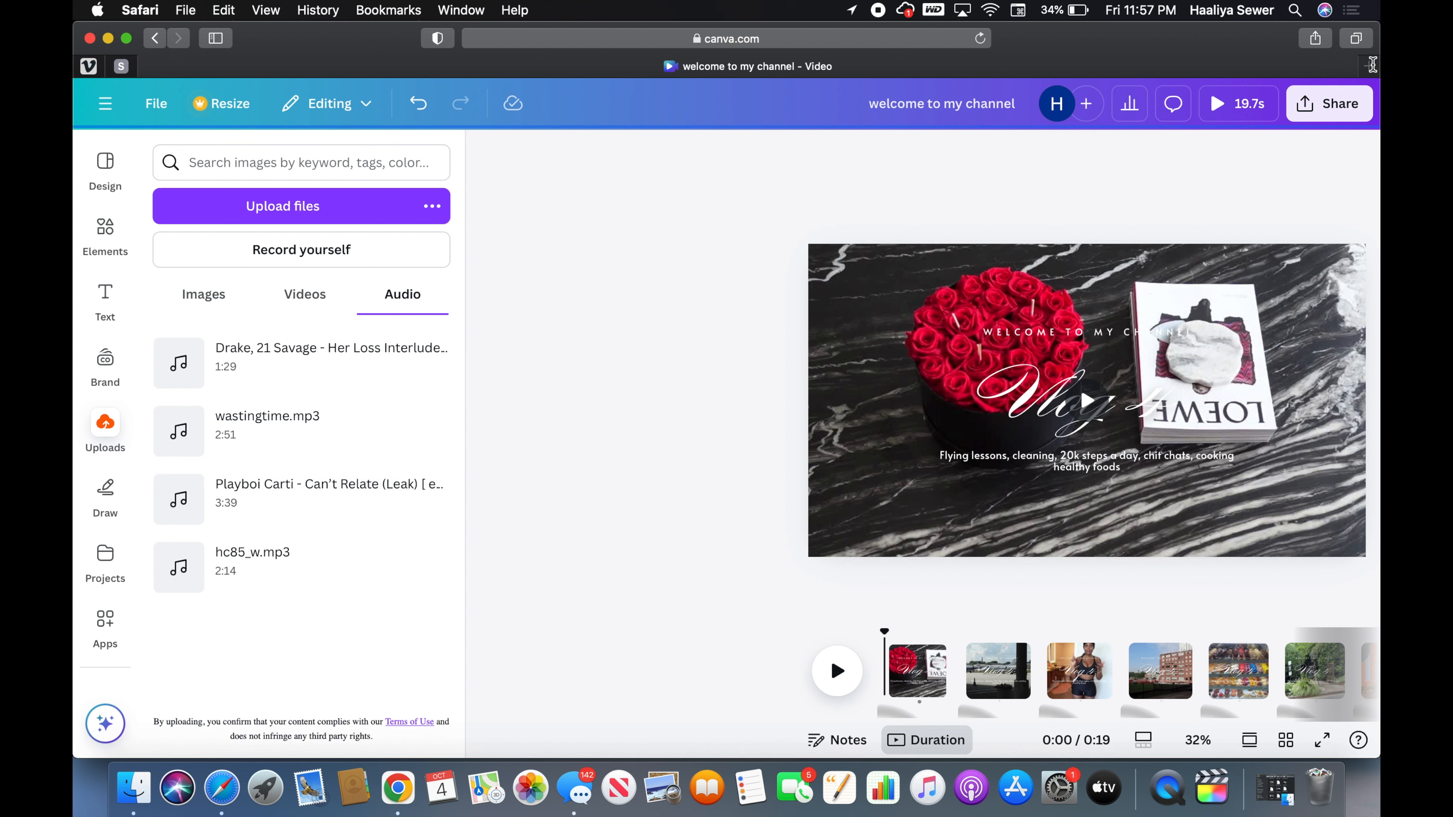
pyautogui.click(1372, 66)
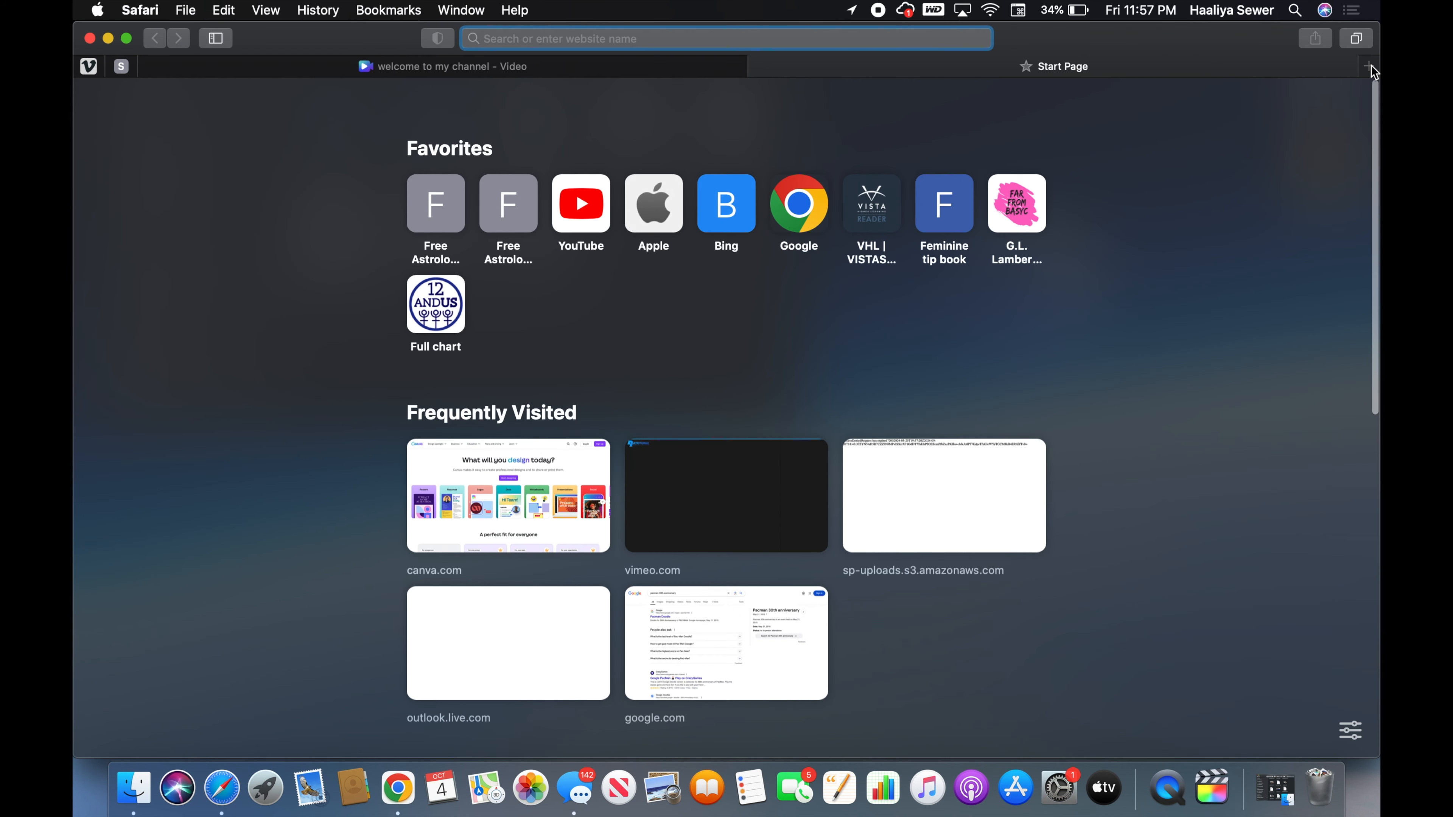
pyautogui.write('soundcloud.com')
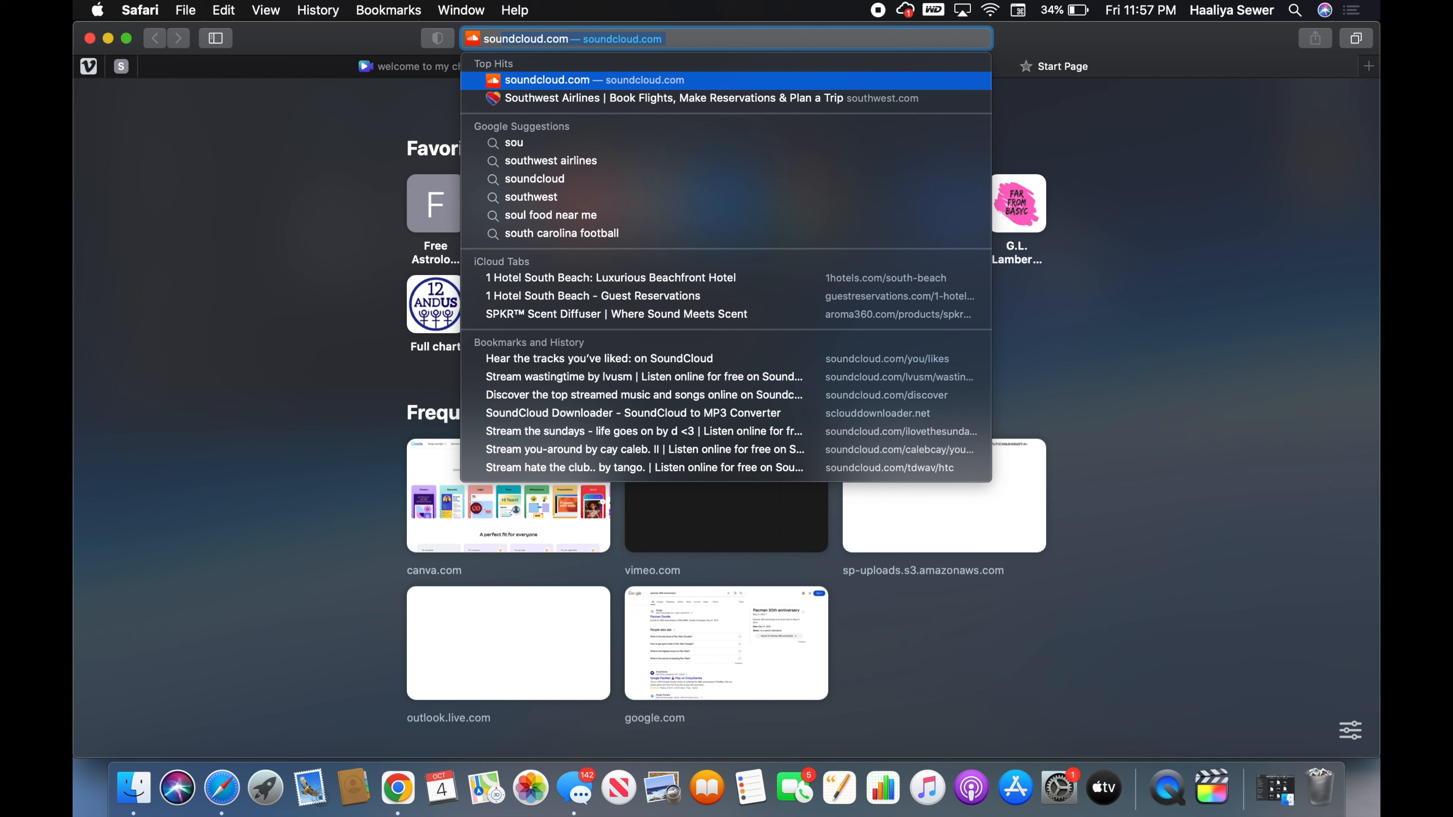
pyautogui.press('Return')
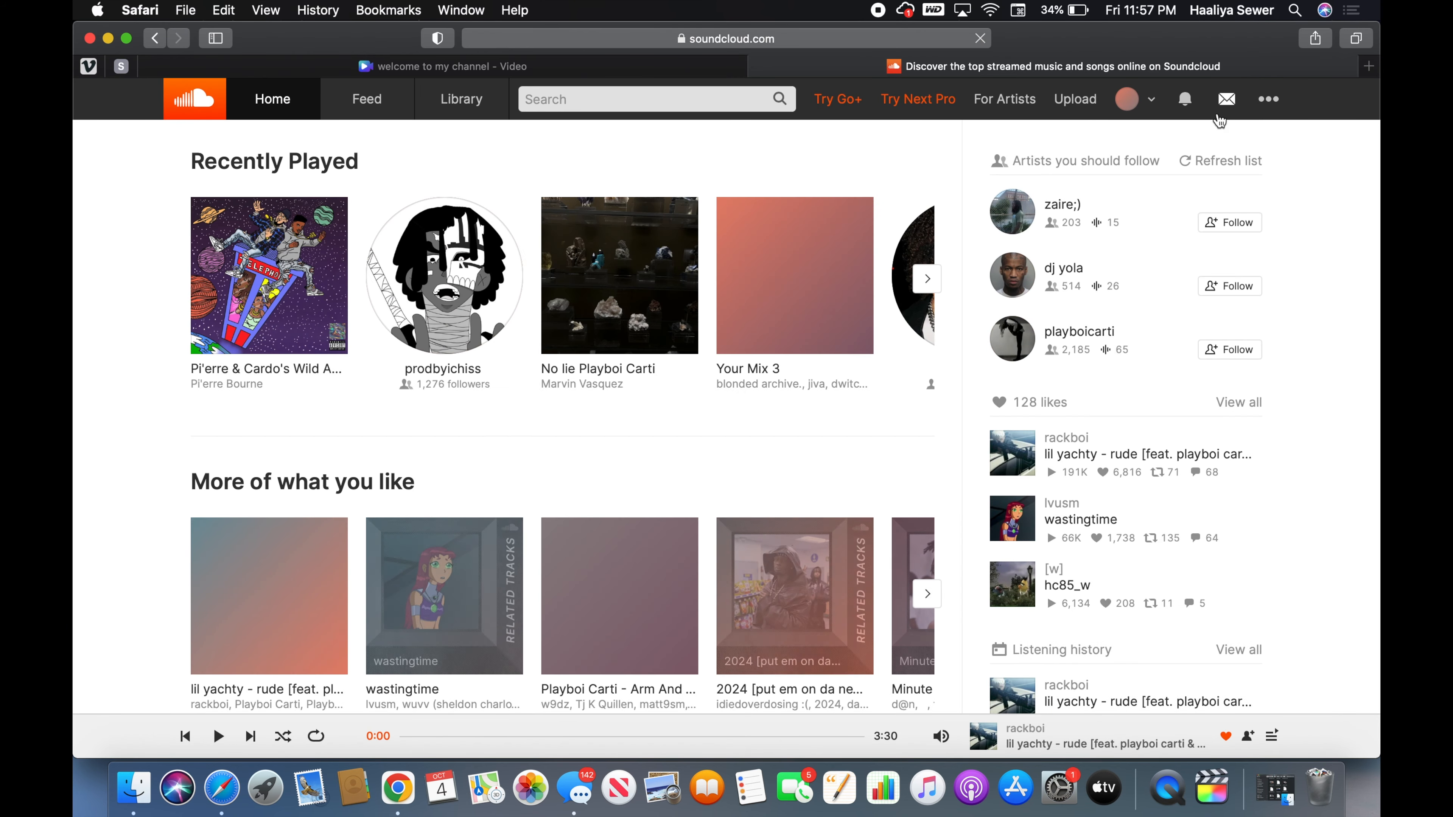
# Open the track hc85_w from the liked tracks on SoundCloud and select its page's web address.
pyautogui.click(1271, 101)
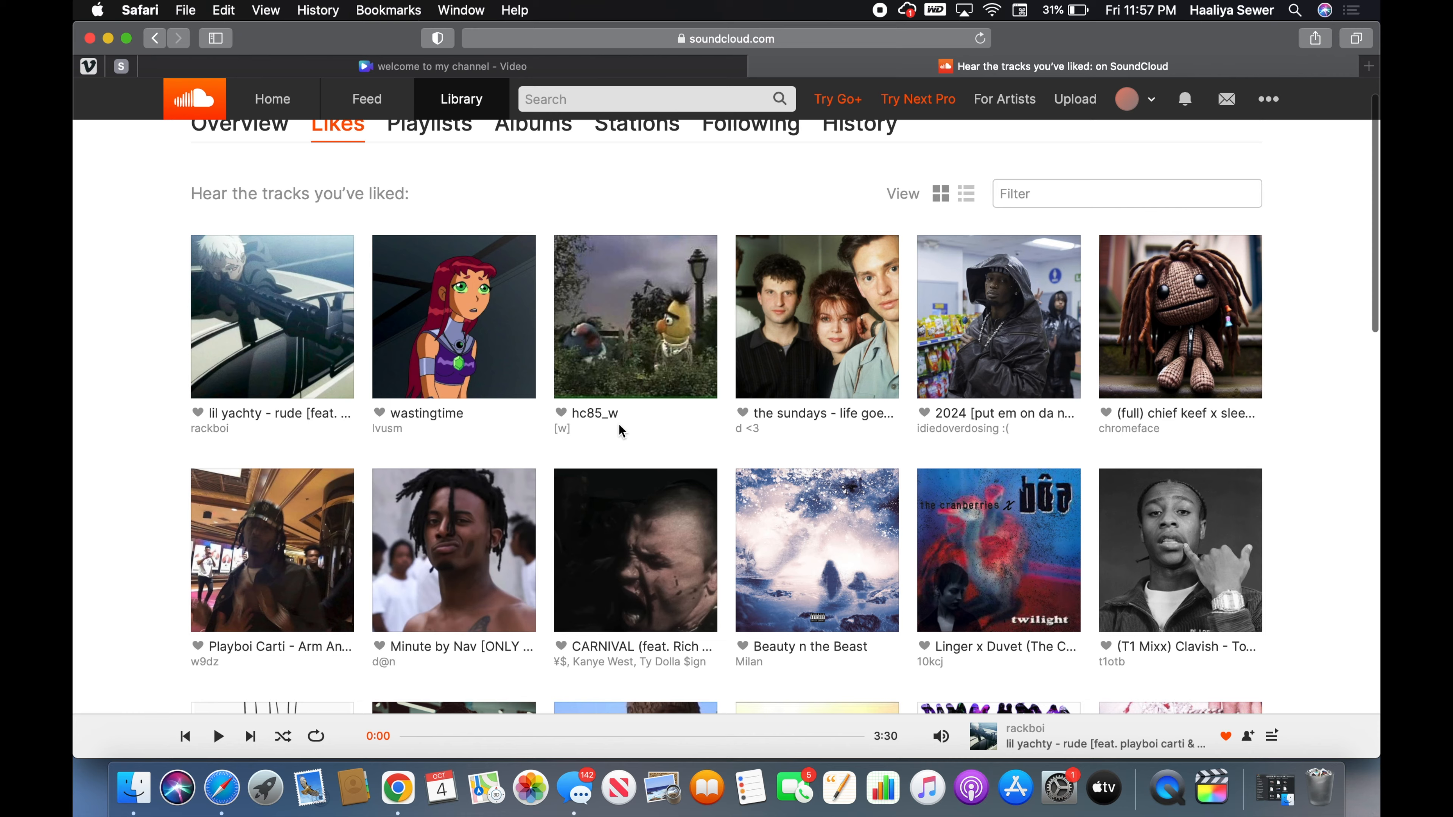
pyautogui.scroll(1, 619, 428)
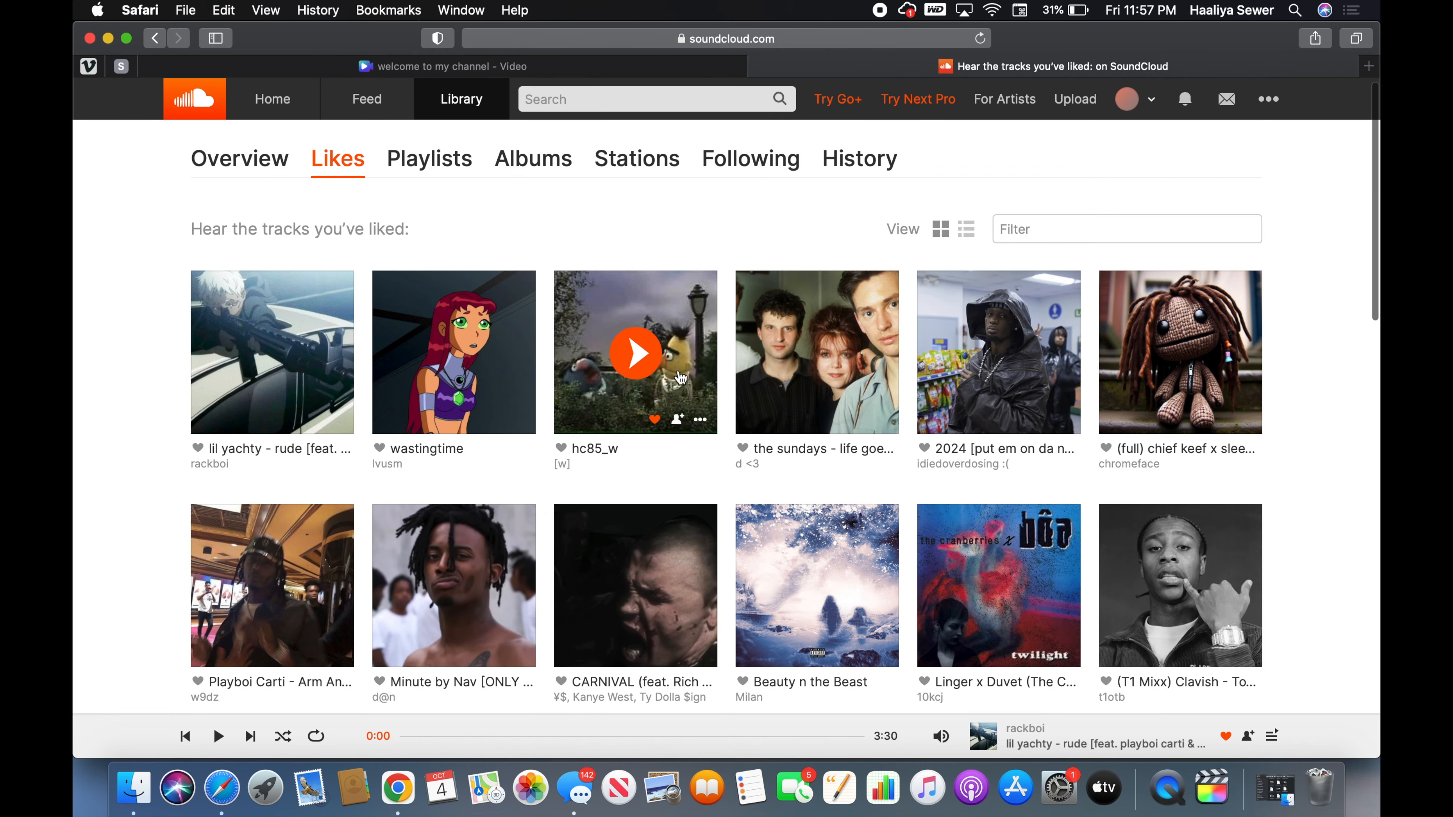
pyautogui.click(692, 297)
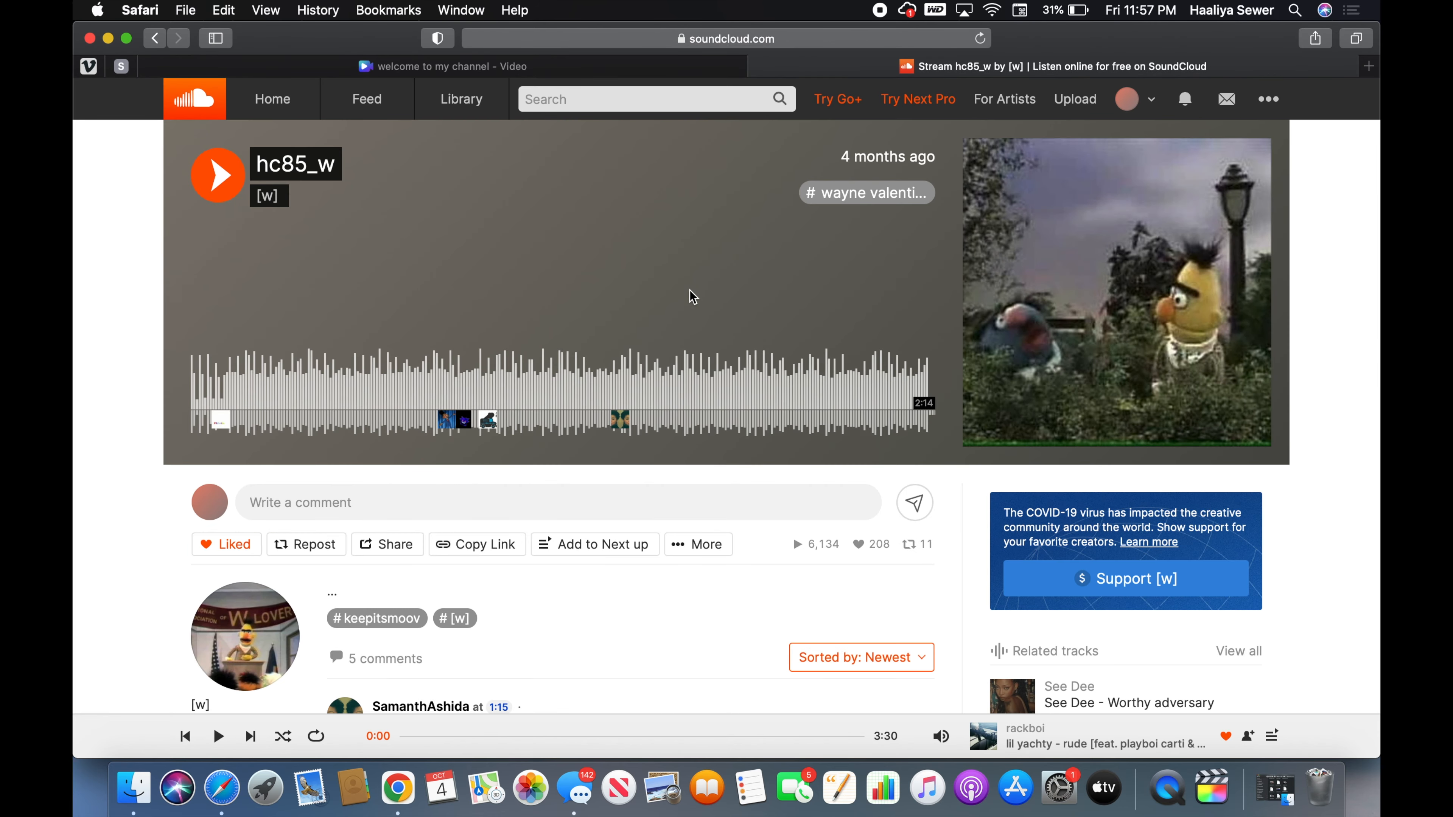
pyautogui.click(747, 41)
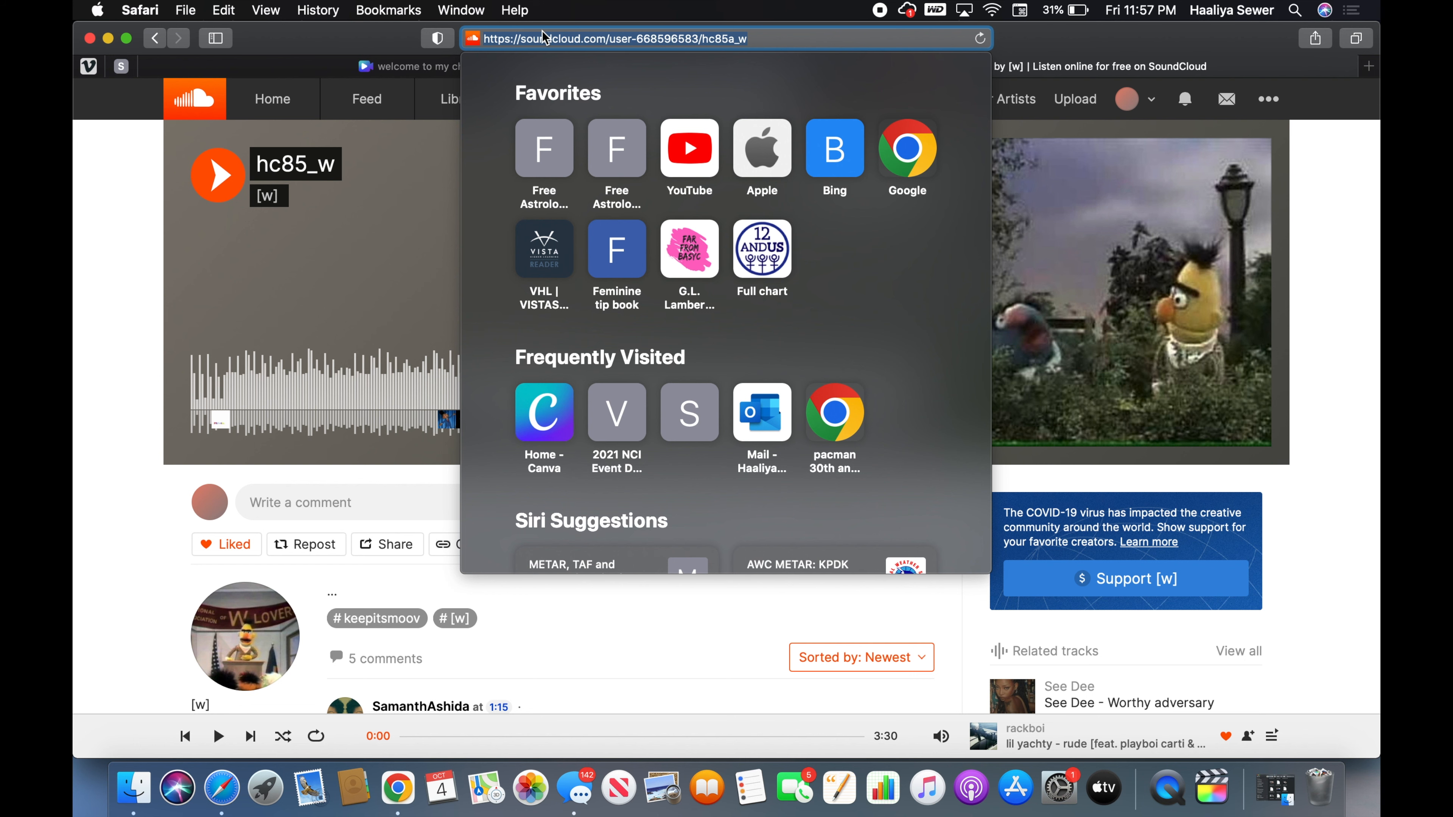
pyautogui.click(379, 37)
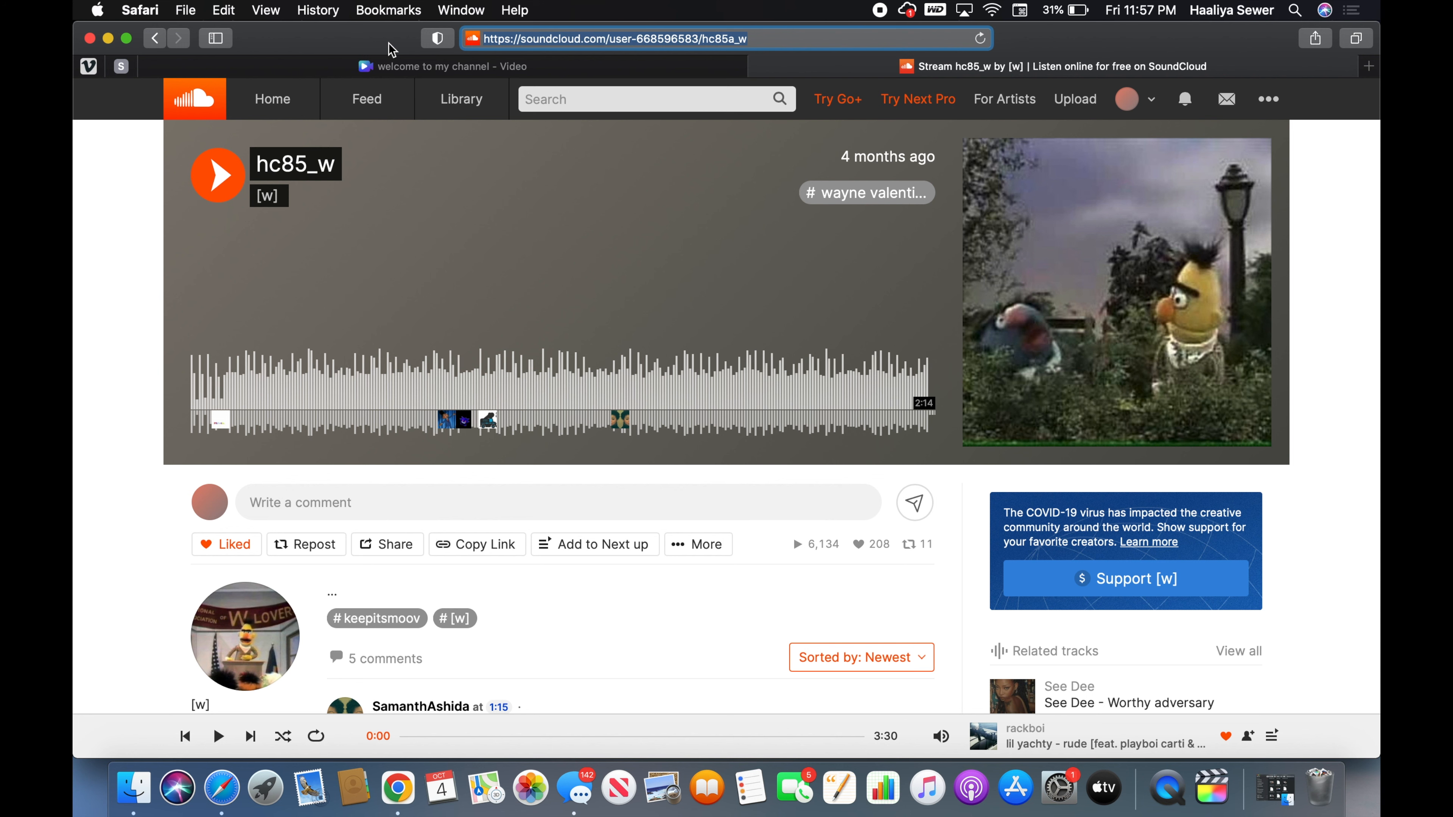
# Switch back to the Canva design, close the SoundCloud tab, and listen to the uploaded hc85_w.mp3.
pyautogui.click(464, 66)
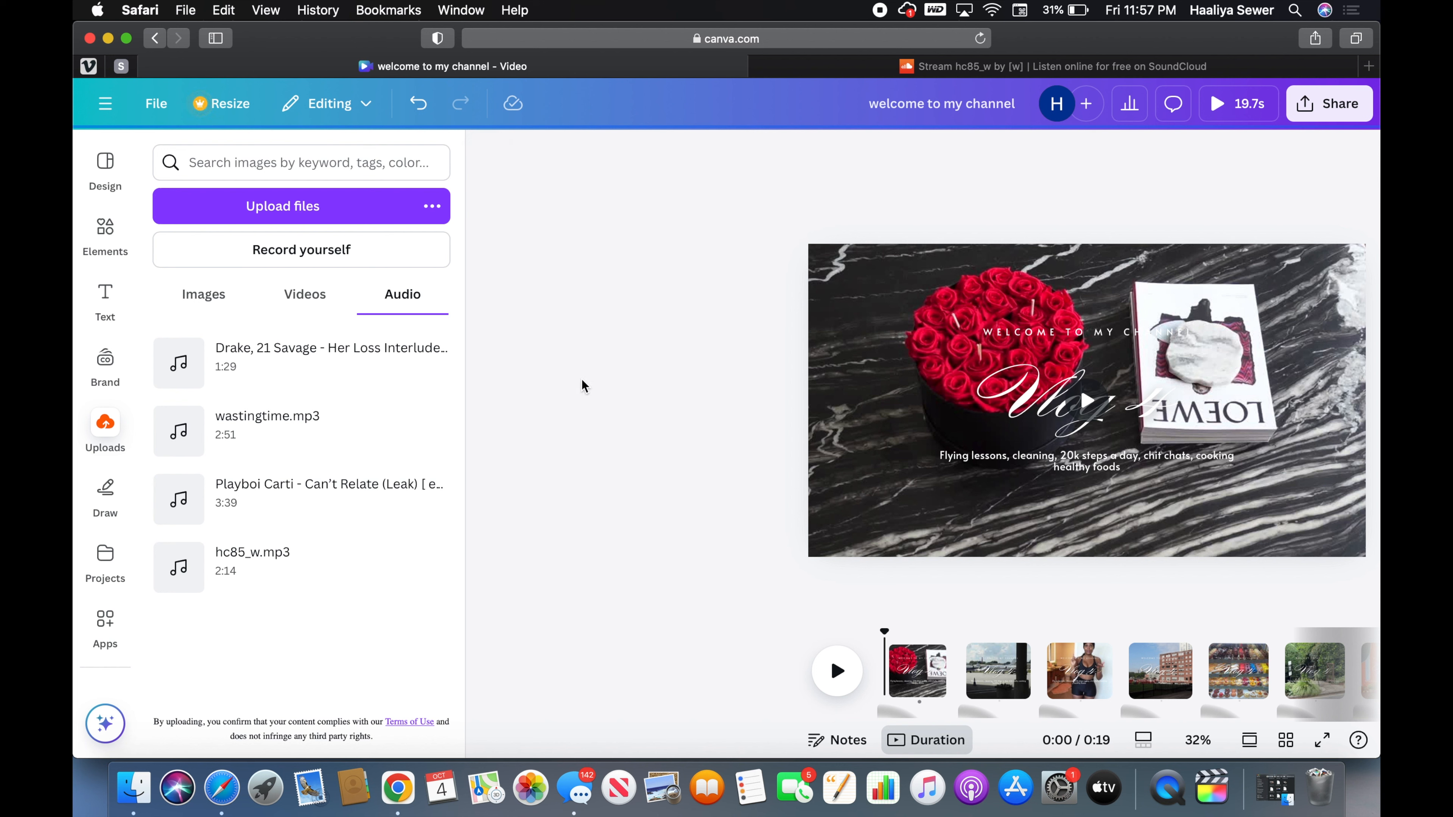
pyautogui.click(759, 69)
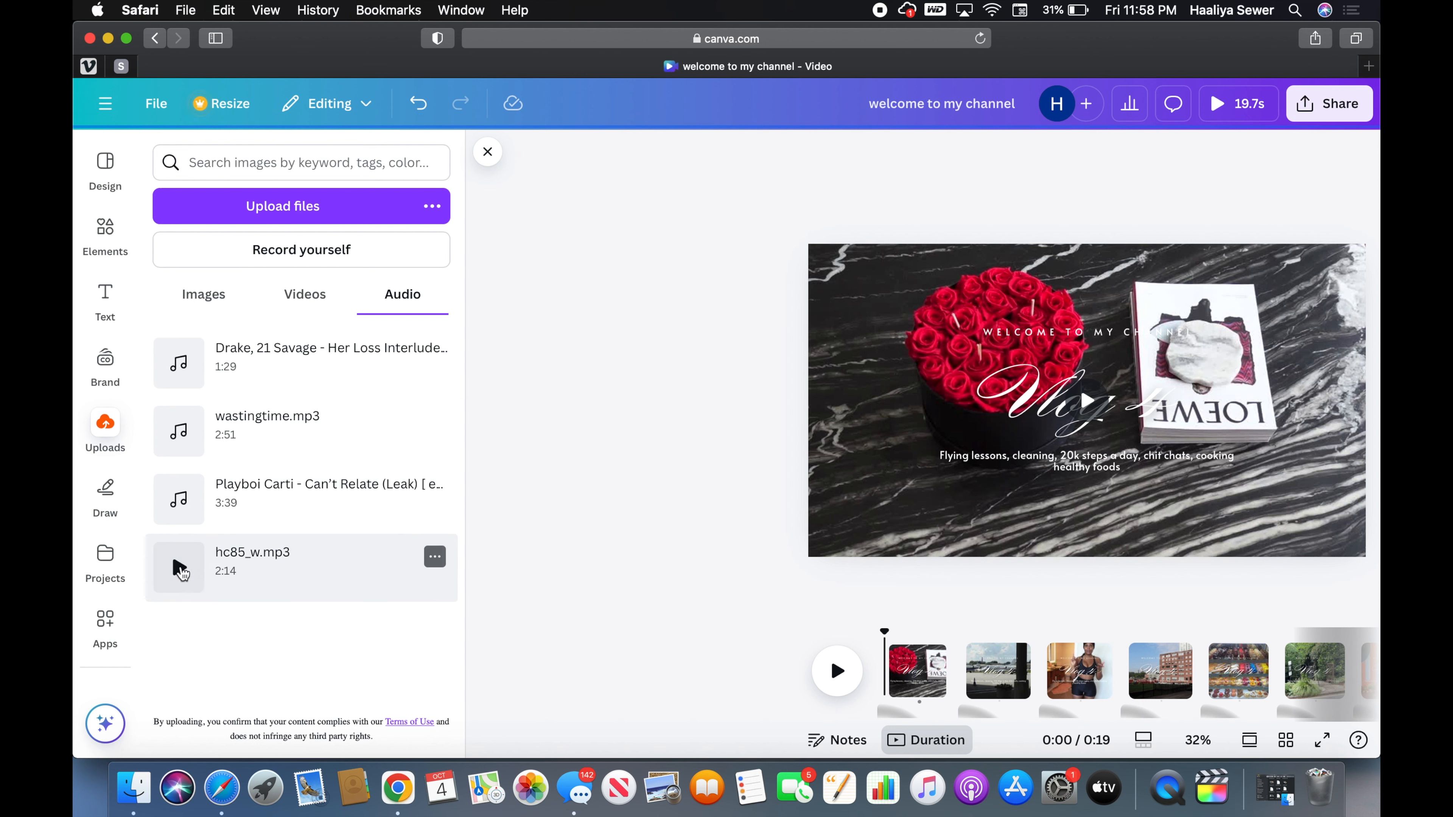
pyautogui.click(179, 568)
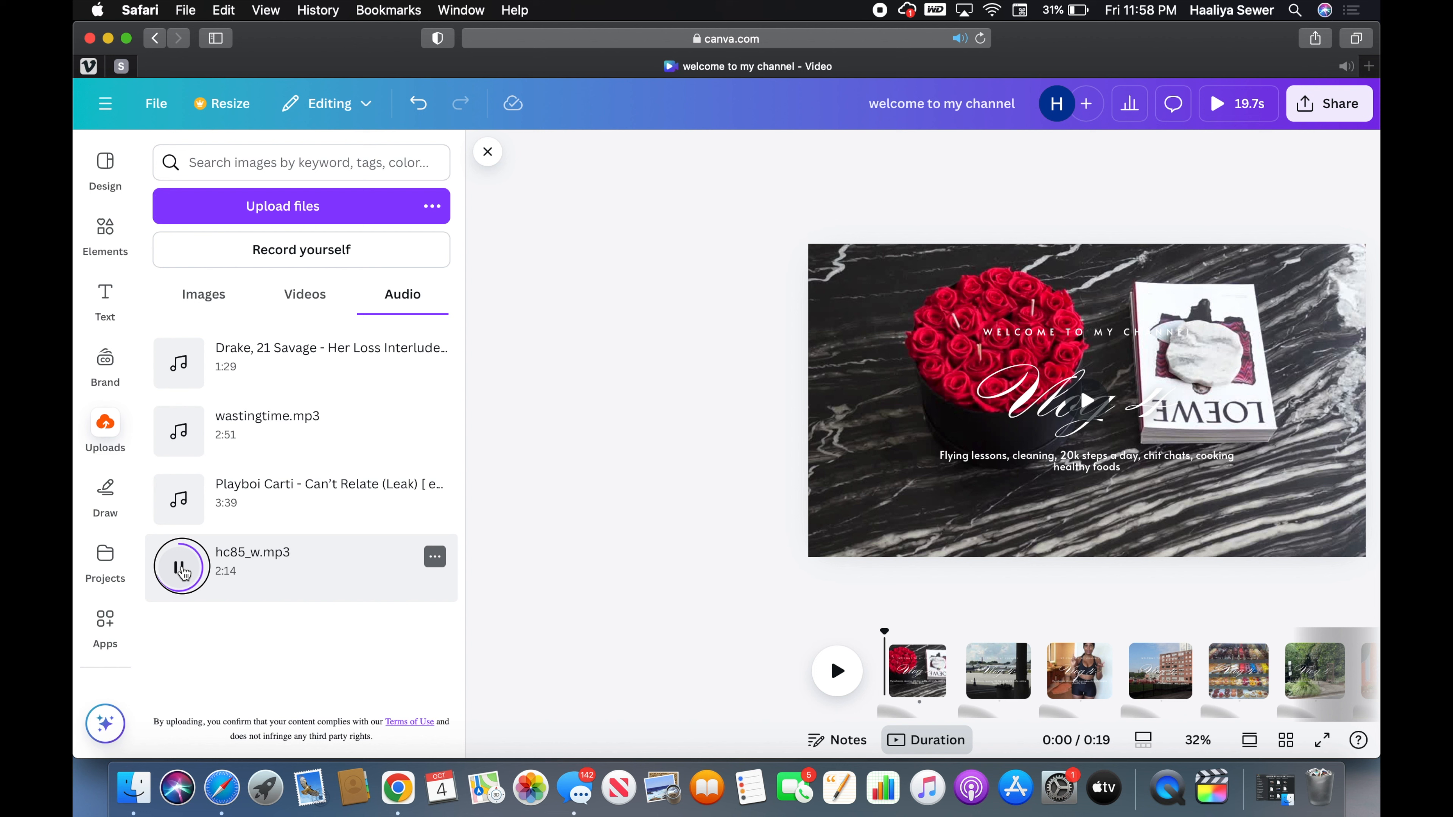
pyautogui.click(179, 567)
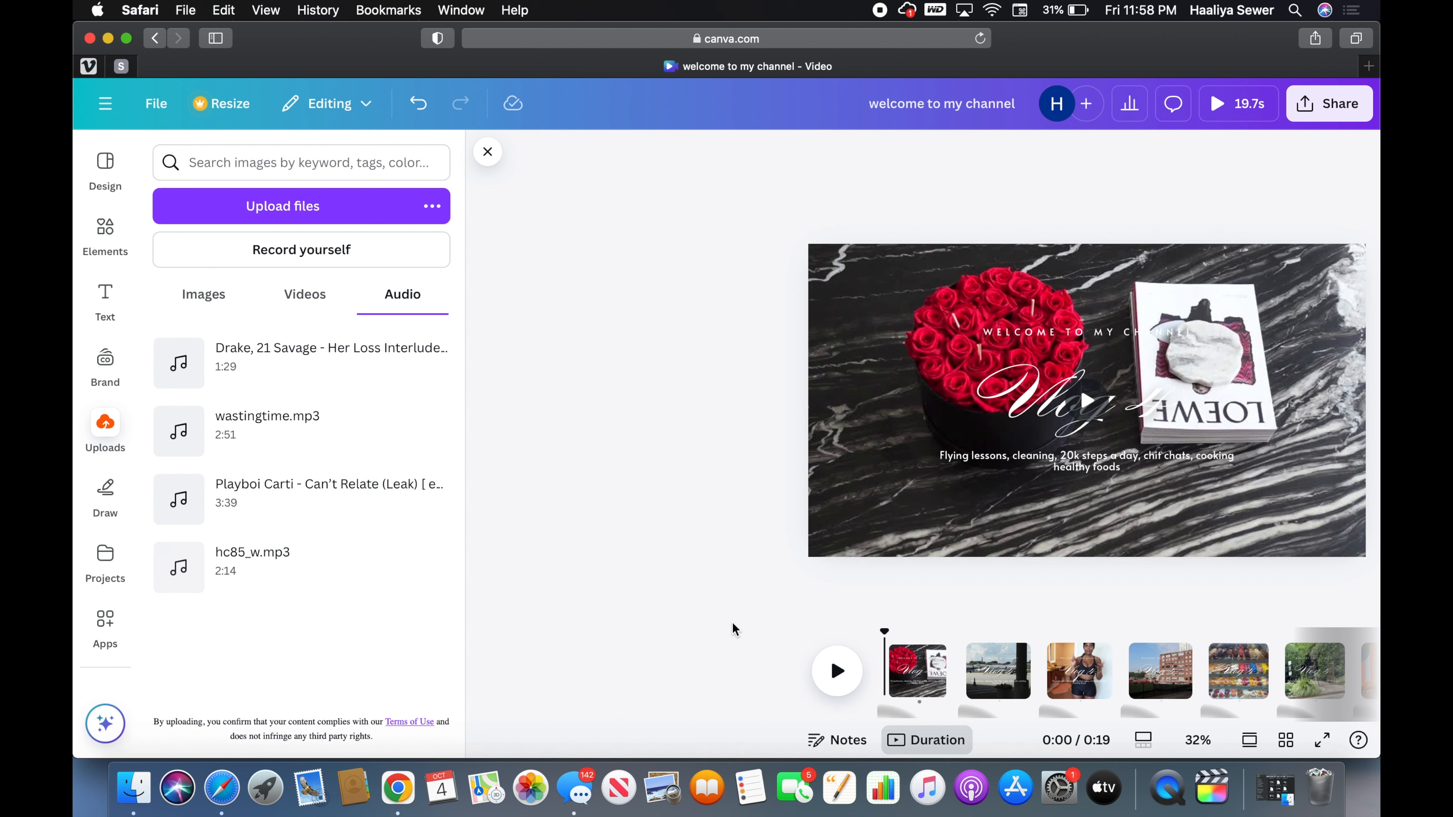
# Try to add the uploaded hc85_w.mp3 audio to the video and reload the page.
pyautogui.scroll(-1, 846, 620)
pyautogui.scroll(1, 846, 620)
pyautogui.click(313, 573)
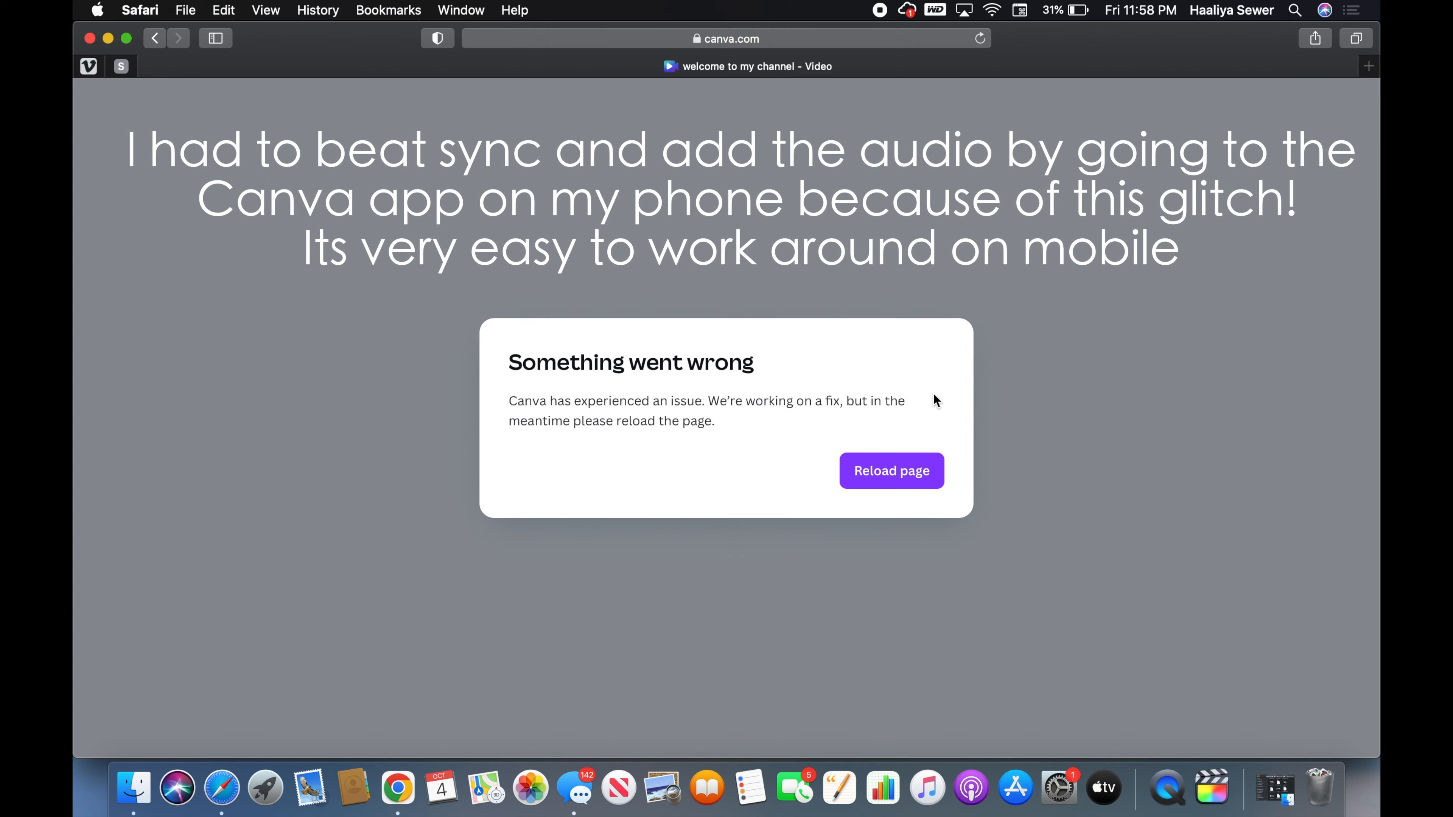
pyautogui.click(909, 479)
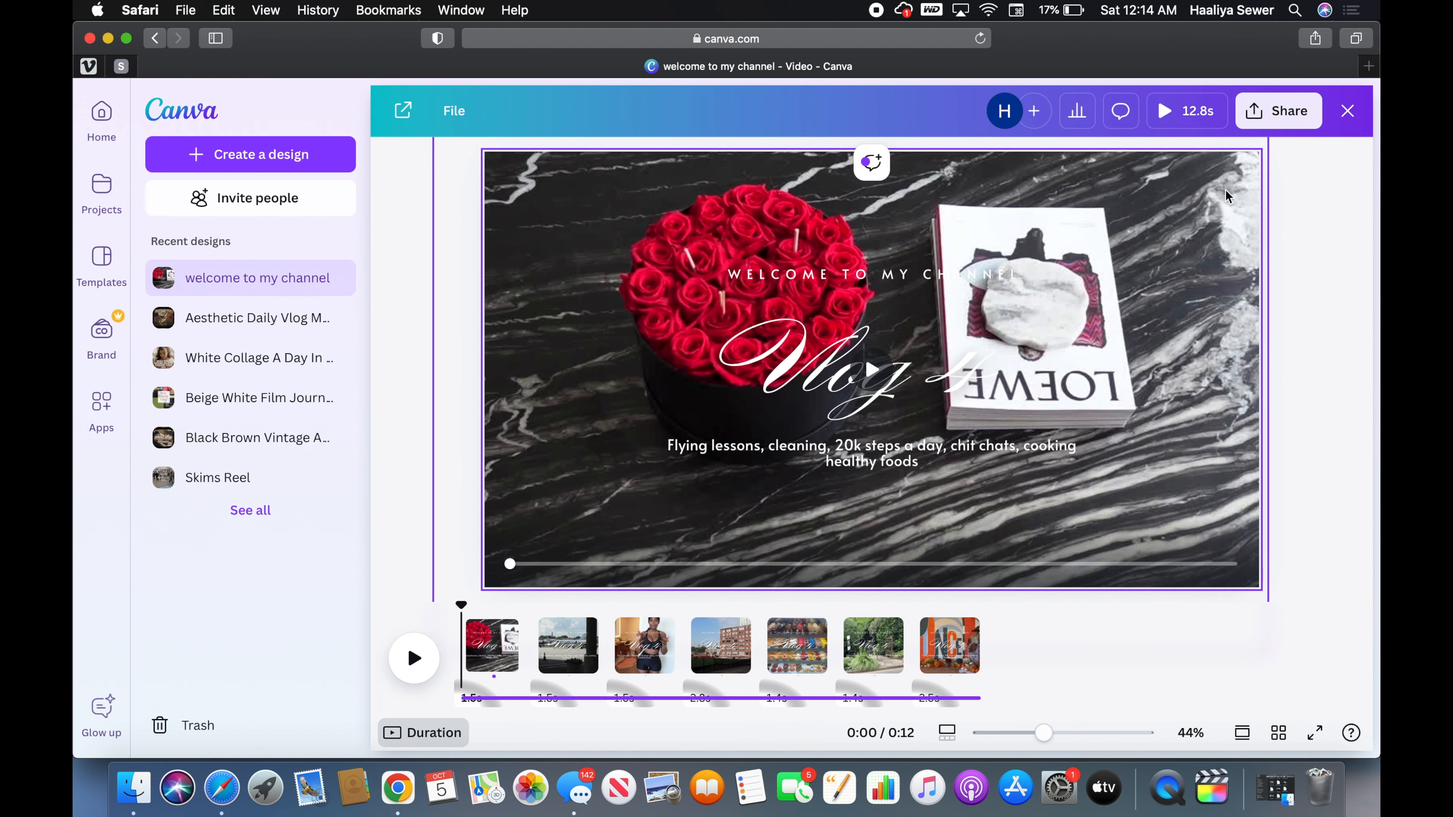
pyautogui.click(1279, 110)
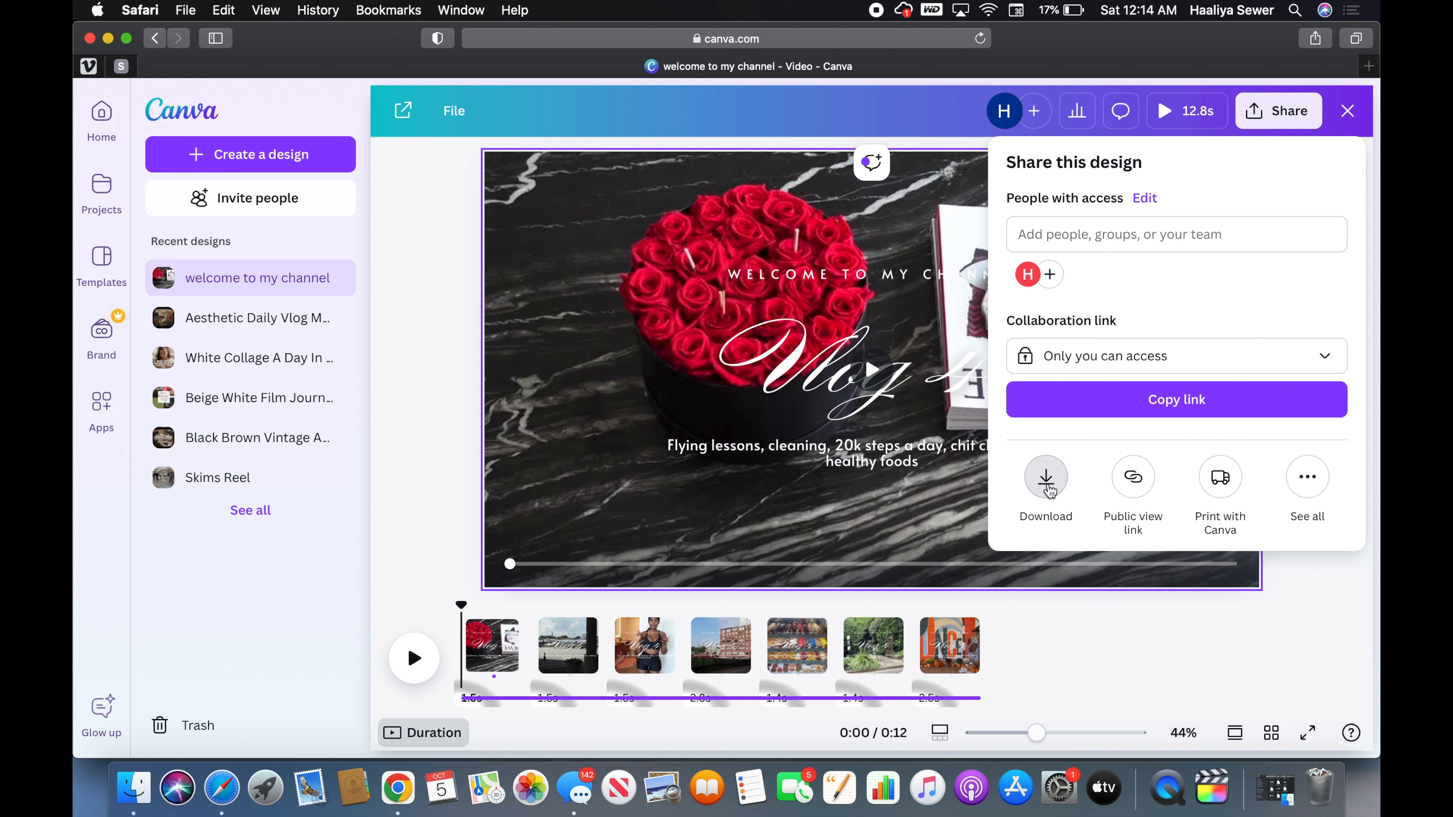
pyautogui.click(1046, 481)
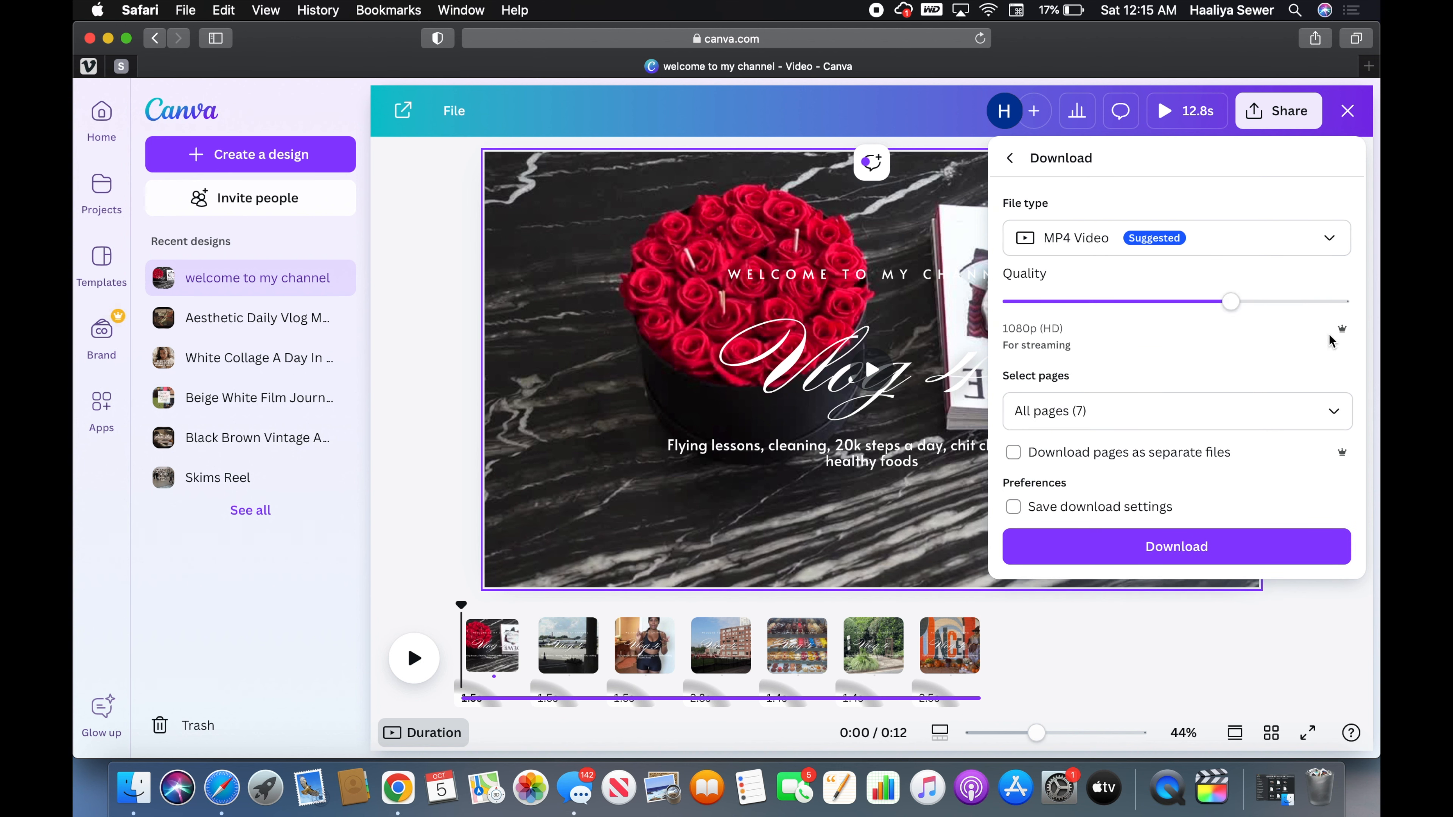
pyautogui.moveTo(1230, 302); pyautogui.dragTo(1337, 301)
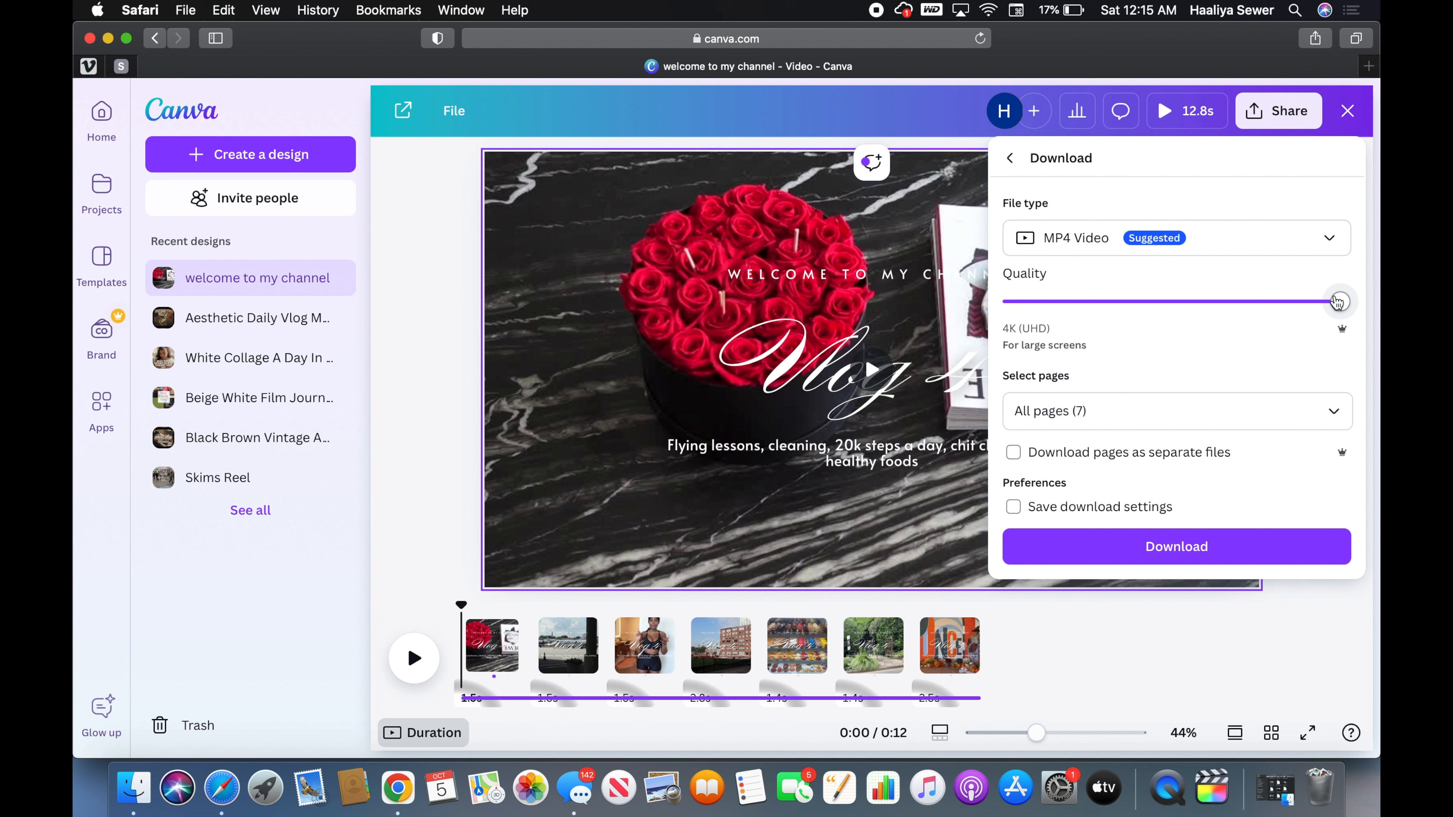
pyautogui.click(1016, 454)
pyautogui.click(451, 369)
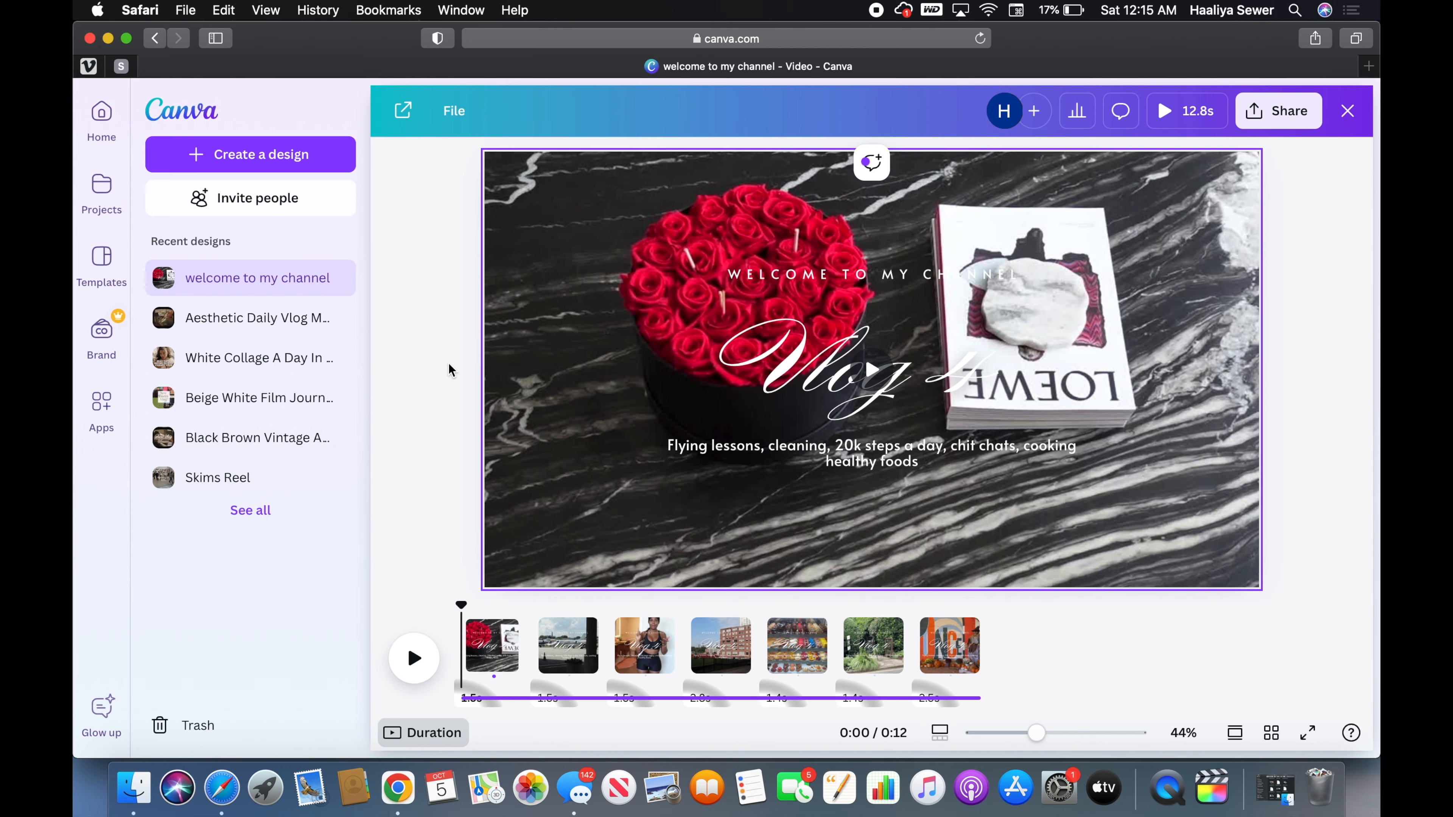
# Play the intro video through and download all 7 pages as a single MP4 in 4K (UHD) quality.
pyautogui.click(413, 660)
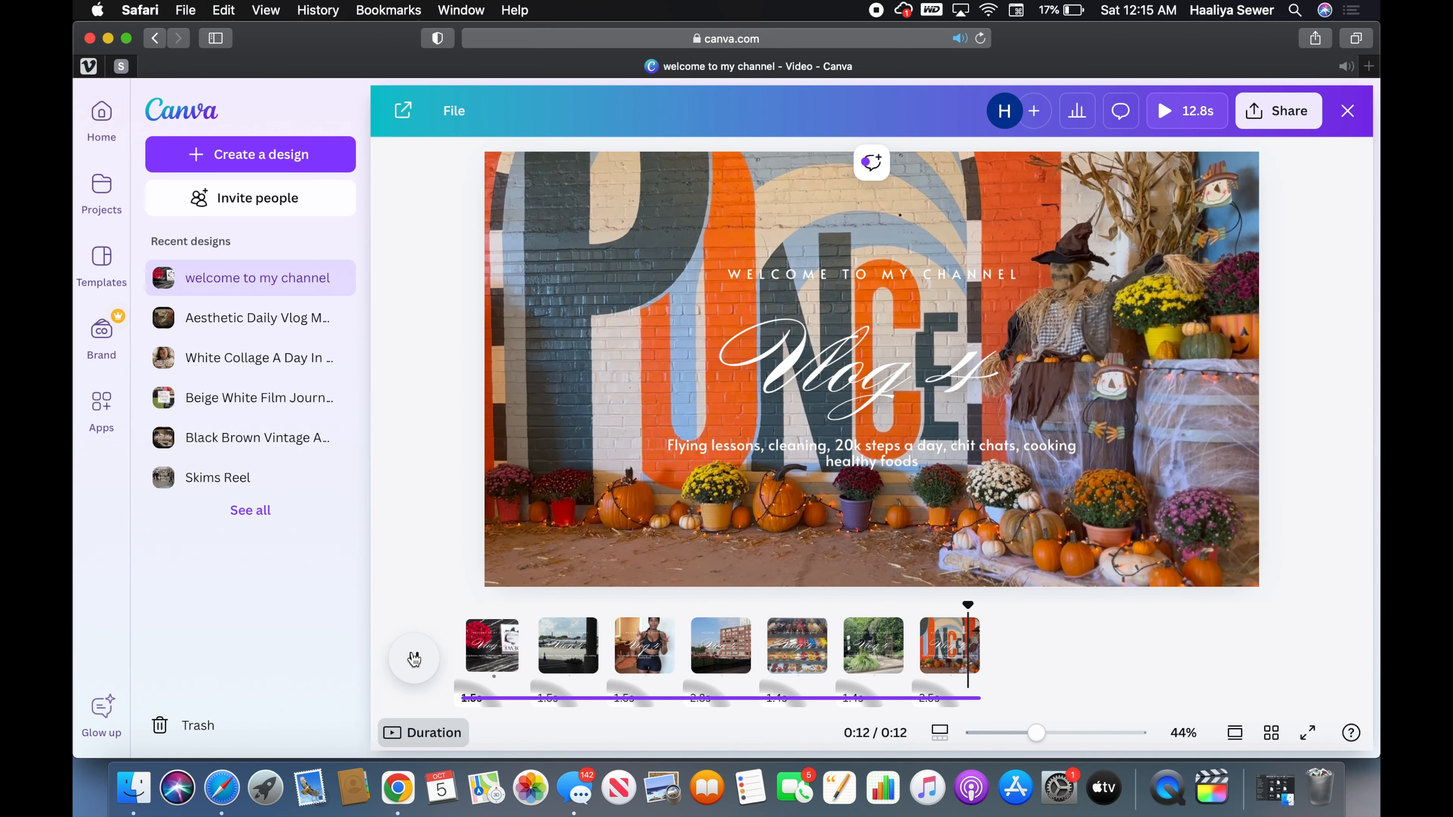
pyautogui.click(1302, 118)
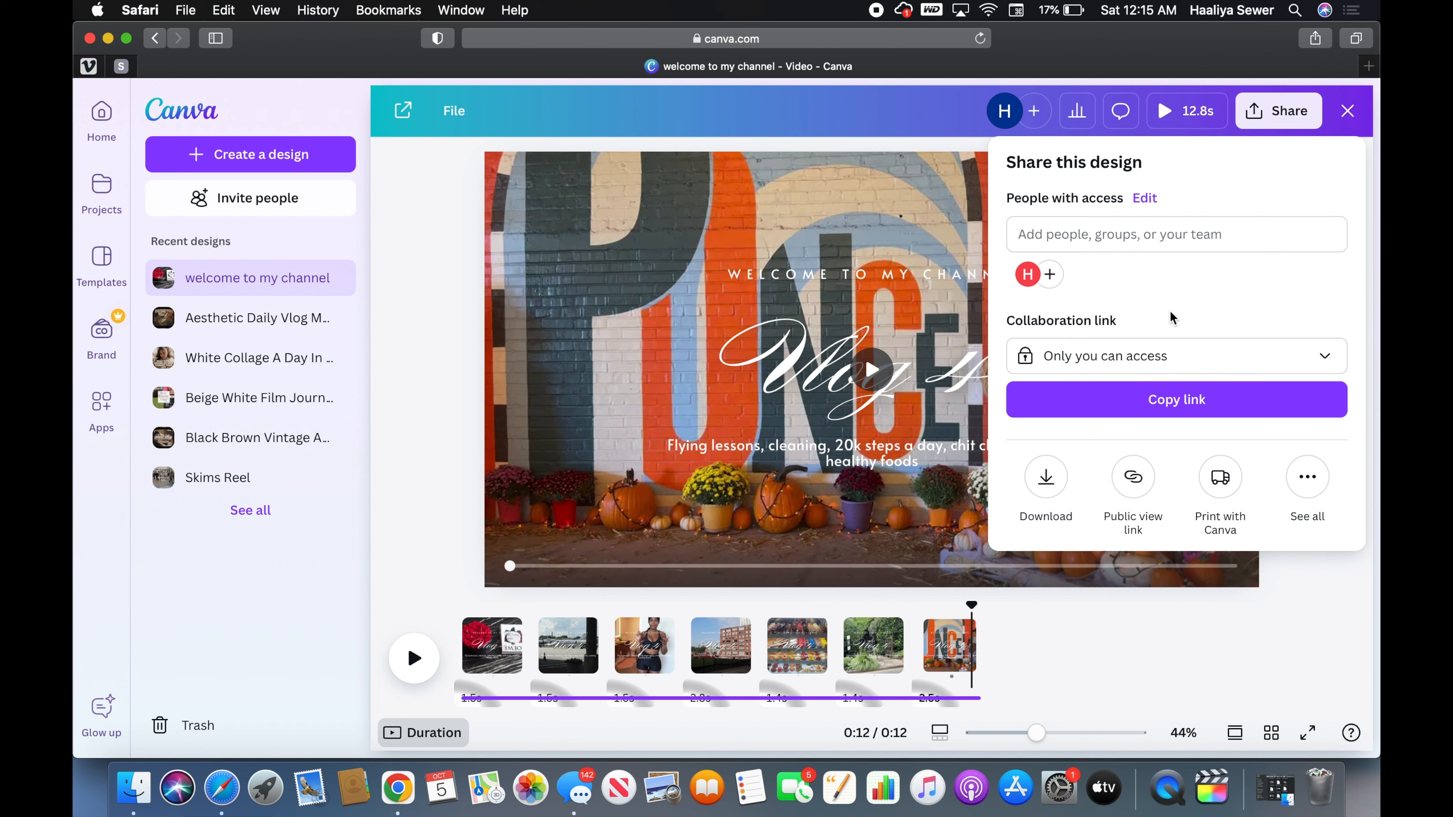
pyautogui.click(1046, 478)
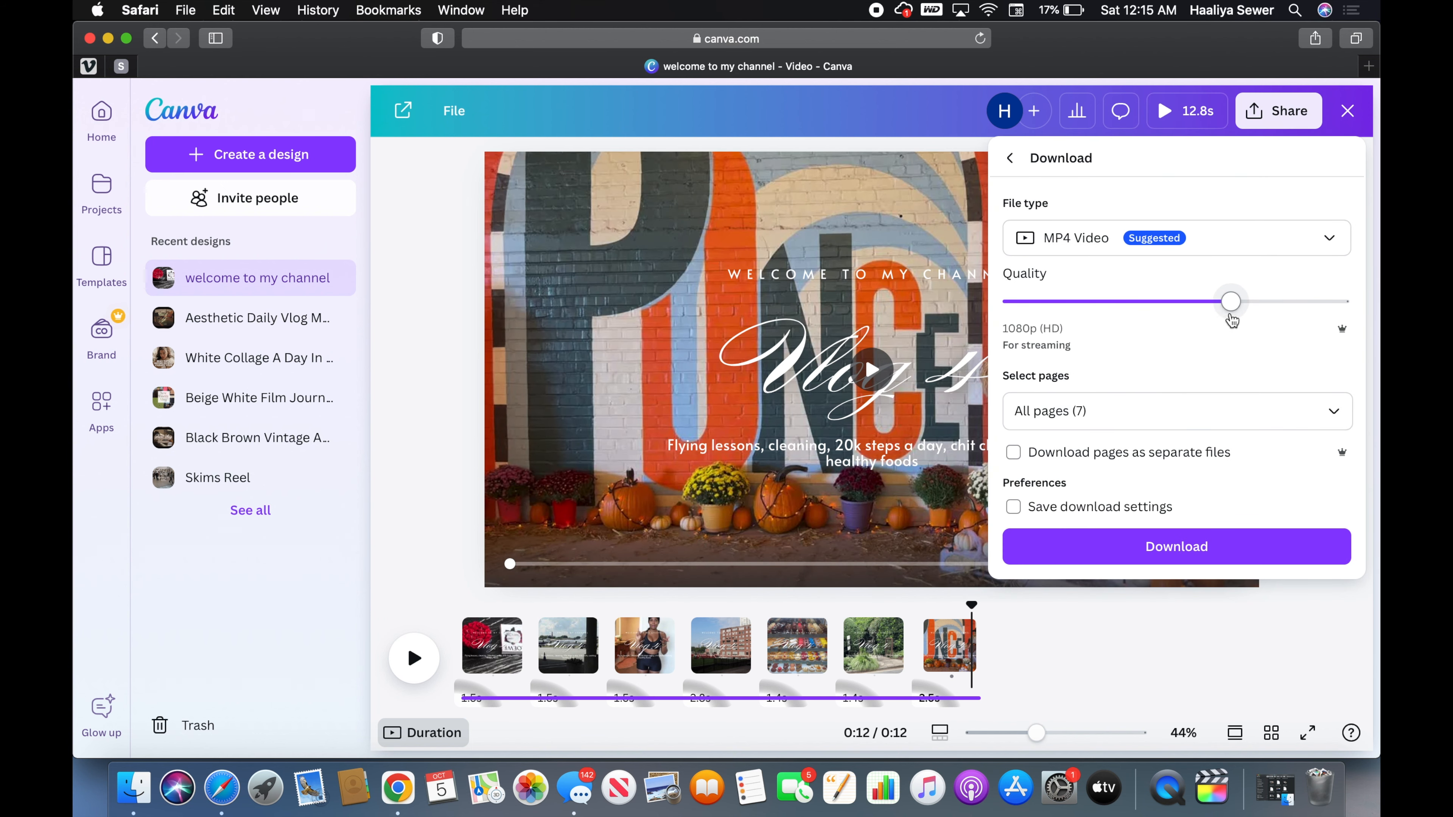
pyautogui.moveTo(1230, 301); pyautogui.dragTo(1349, 306)
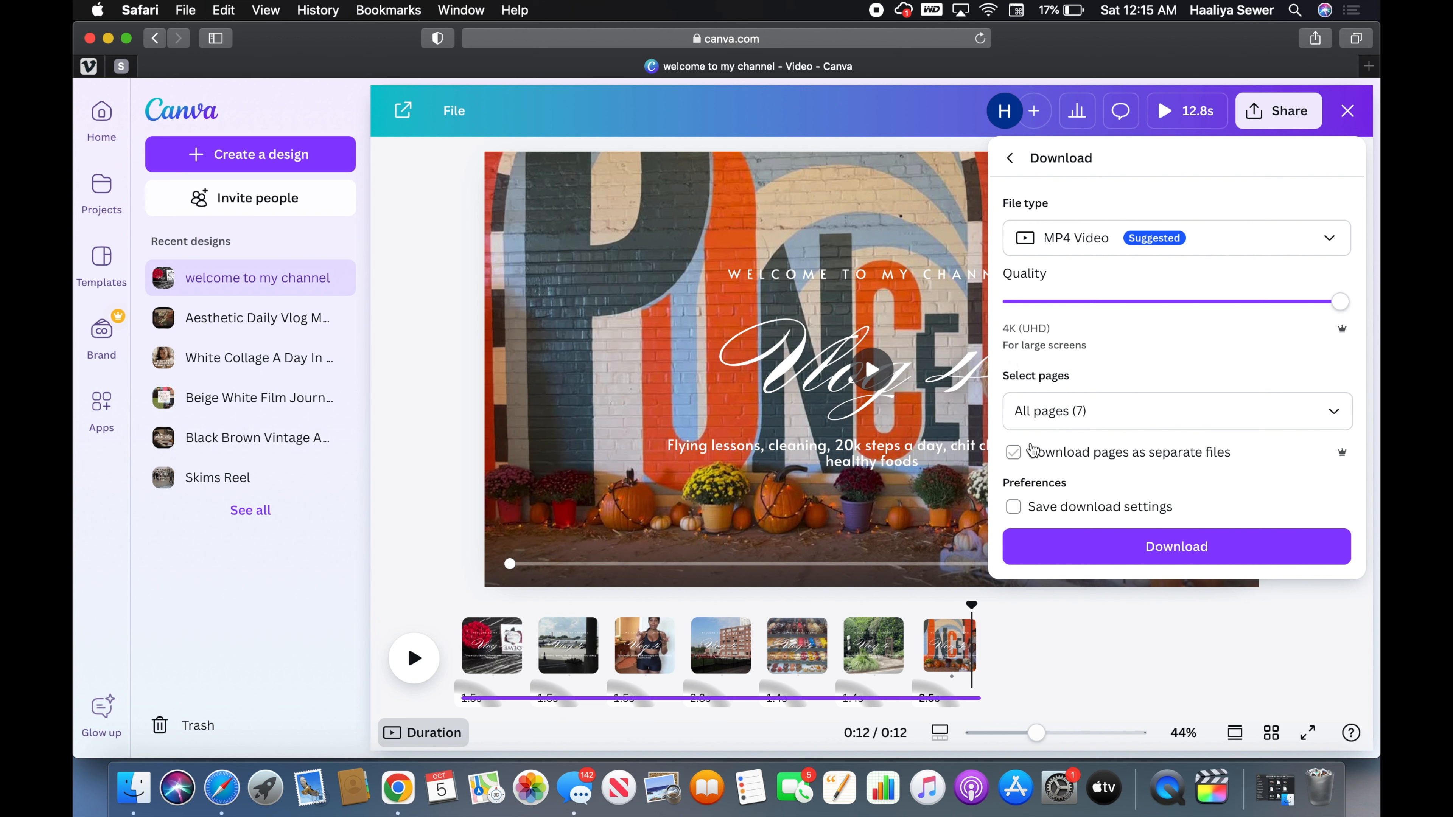
pyautogui.click(1012, 453)
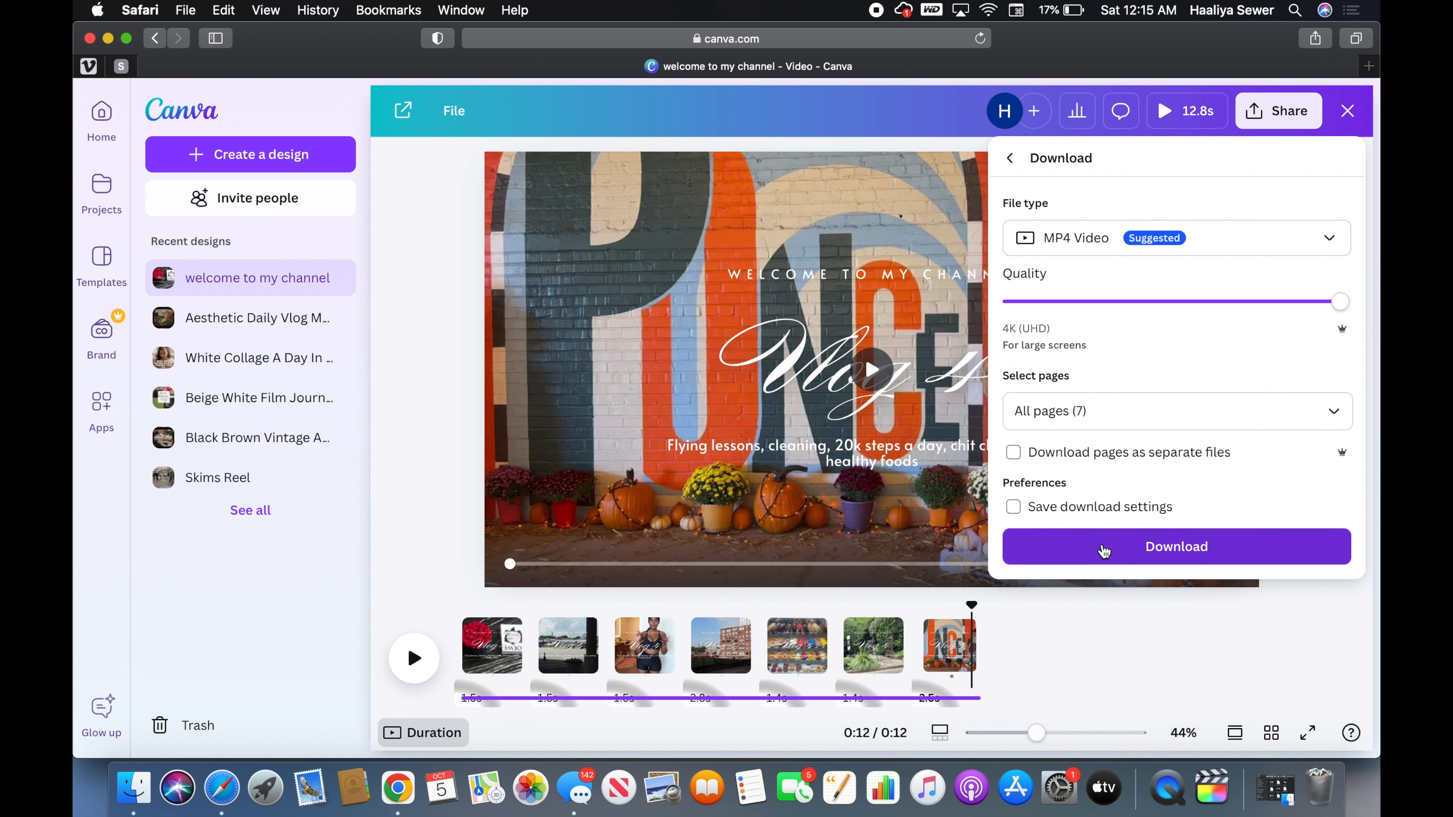
pyautogui.click(1106, 549)
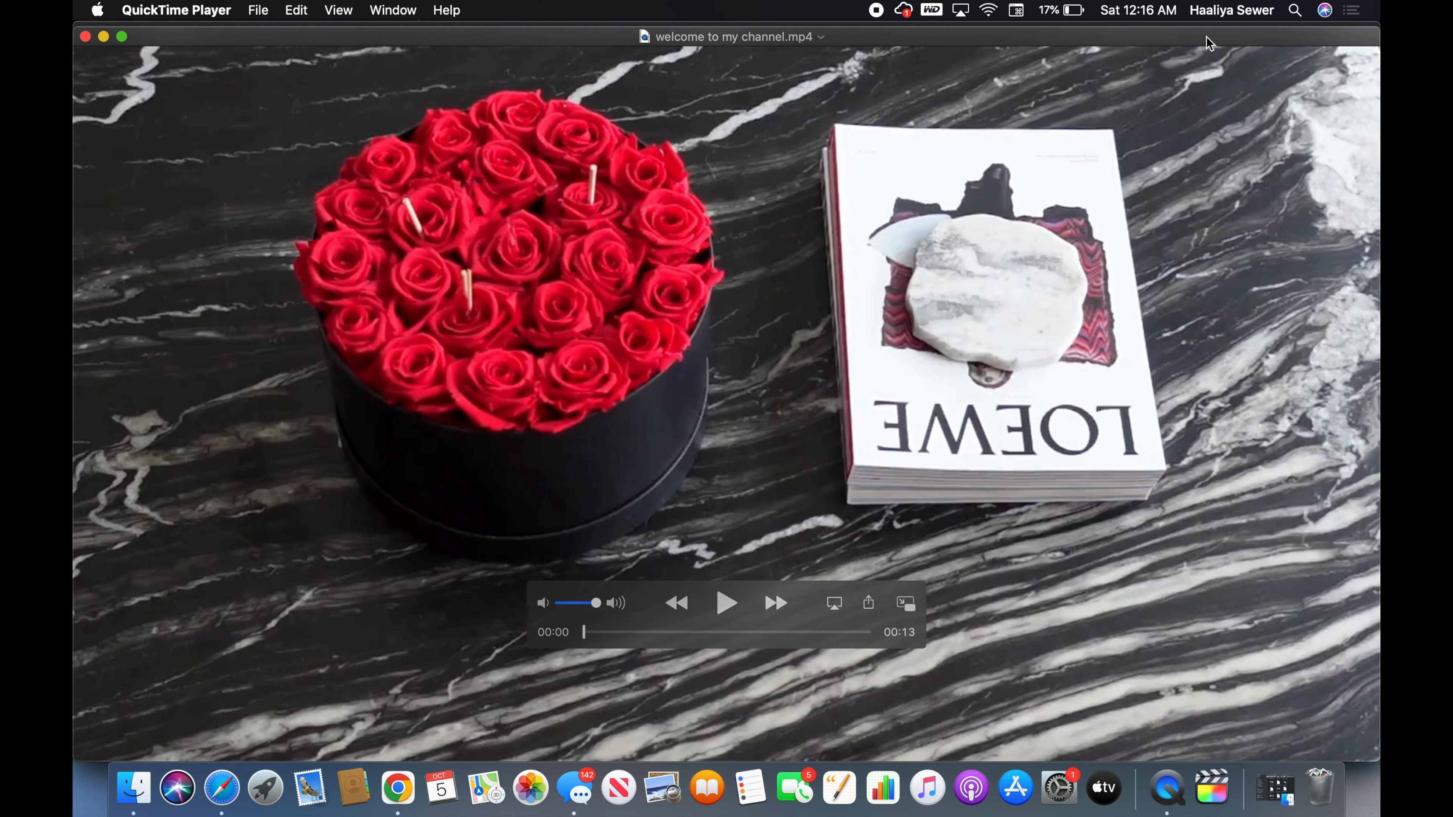
# Move the downloaded welcome to my channel.mp4 into the vlog 4 folder from QuickTime Player and close the video.
pyautogui.click(805, 41)
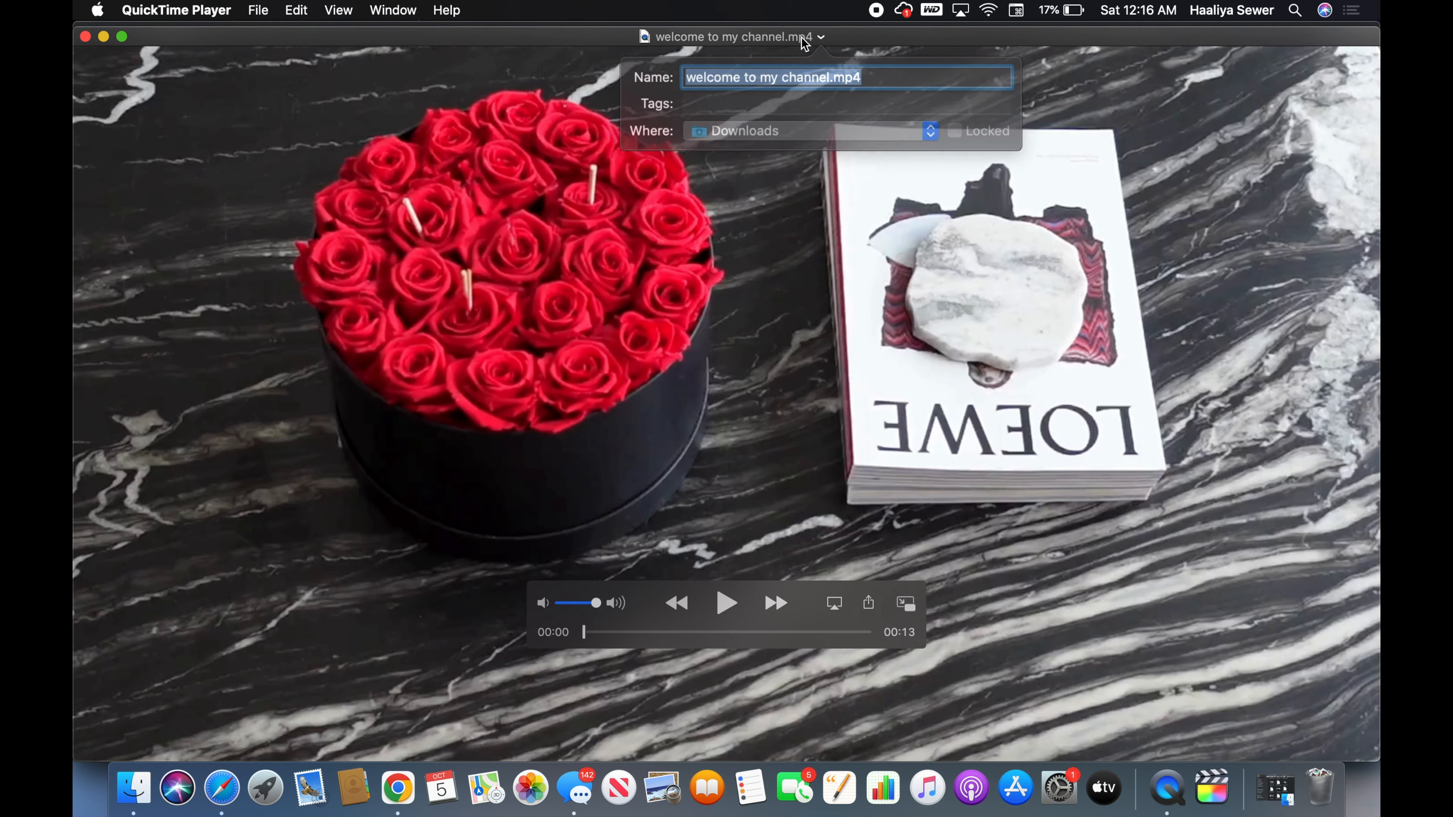
pyautogui.click(782, 131)
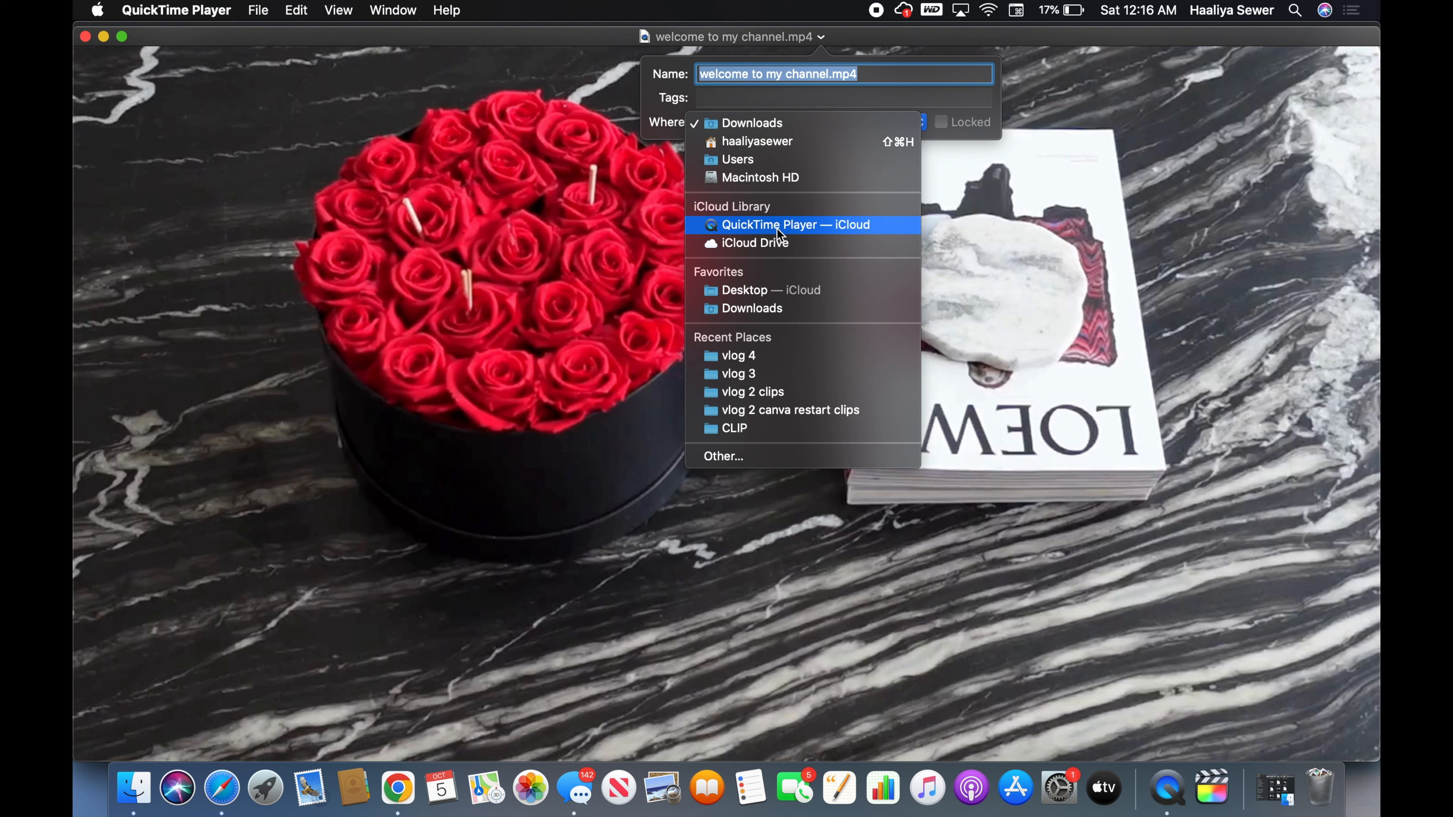
pyautogui.click(769, 357)
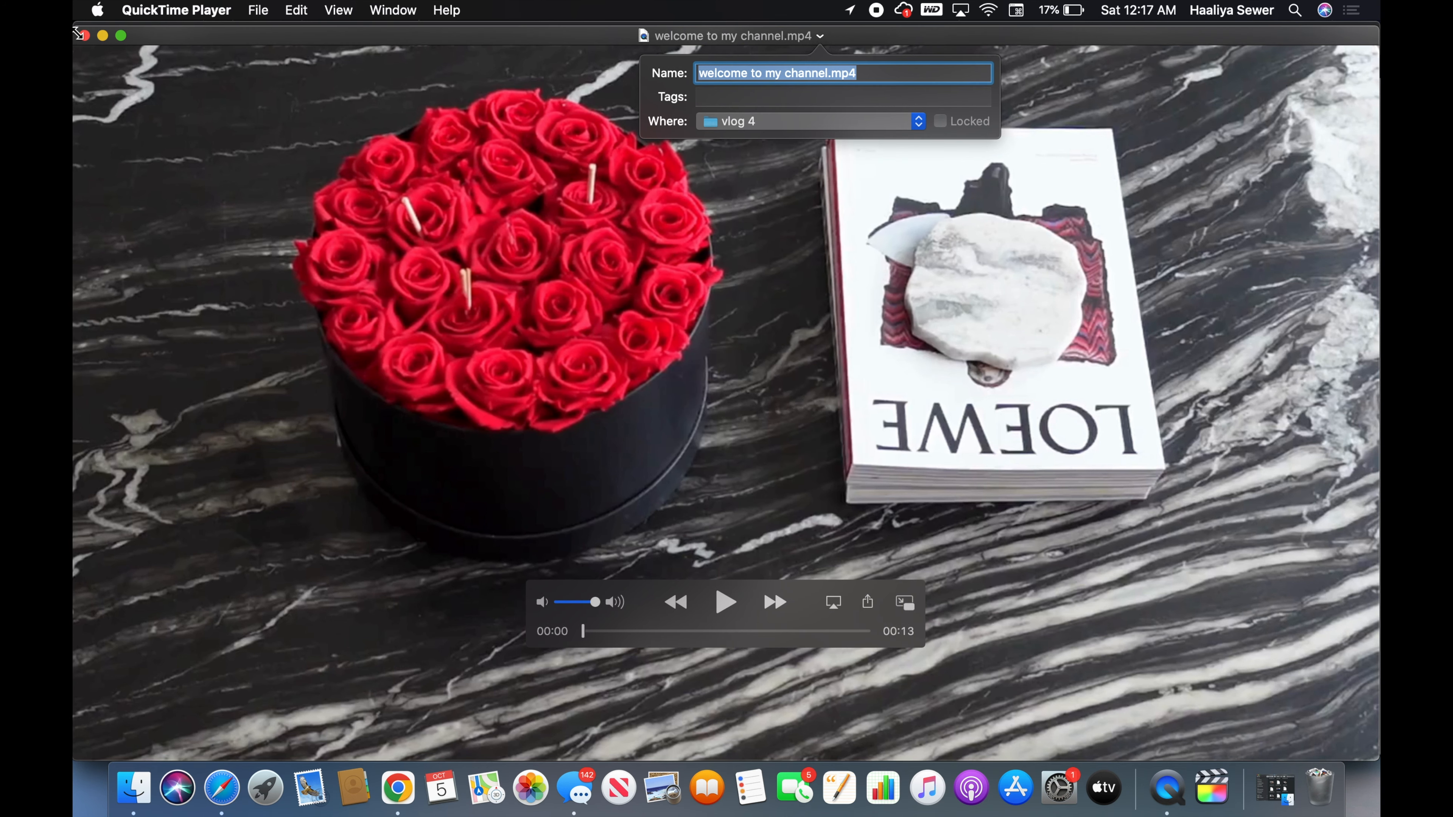
pyautogui.click(88, 39)
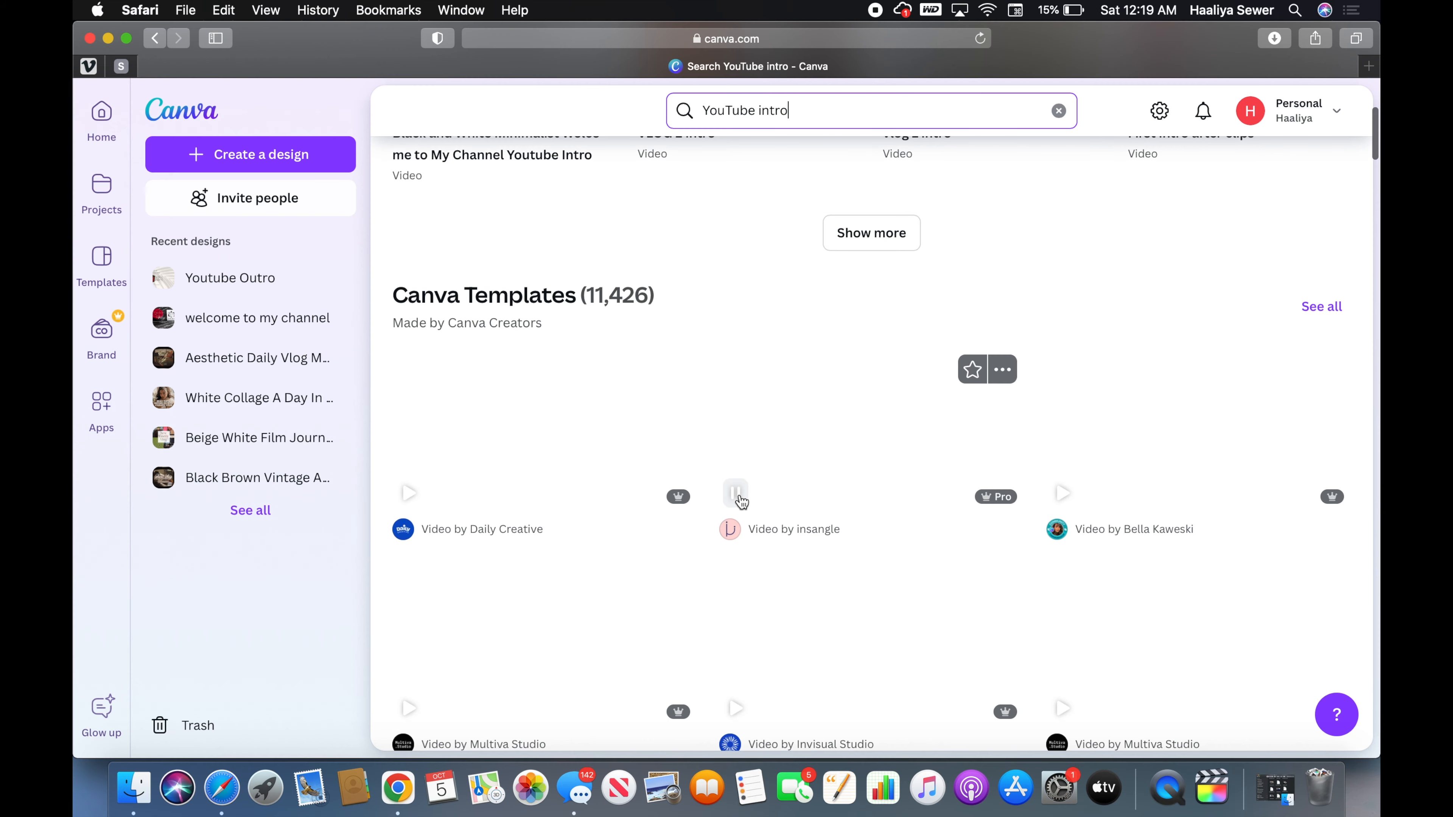
# Browse the YouTube intro templates in Canva, including those similar to the Pink Grey 3D Cute YouTube Intro Video.
pyautogui.scroll(-8, 754, 518)
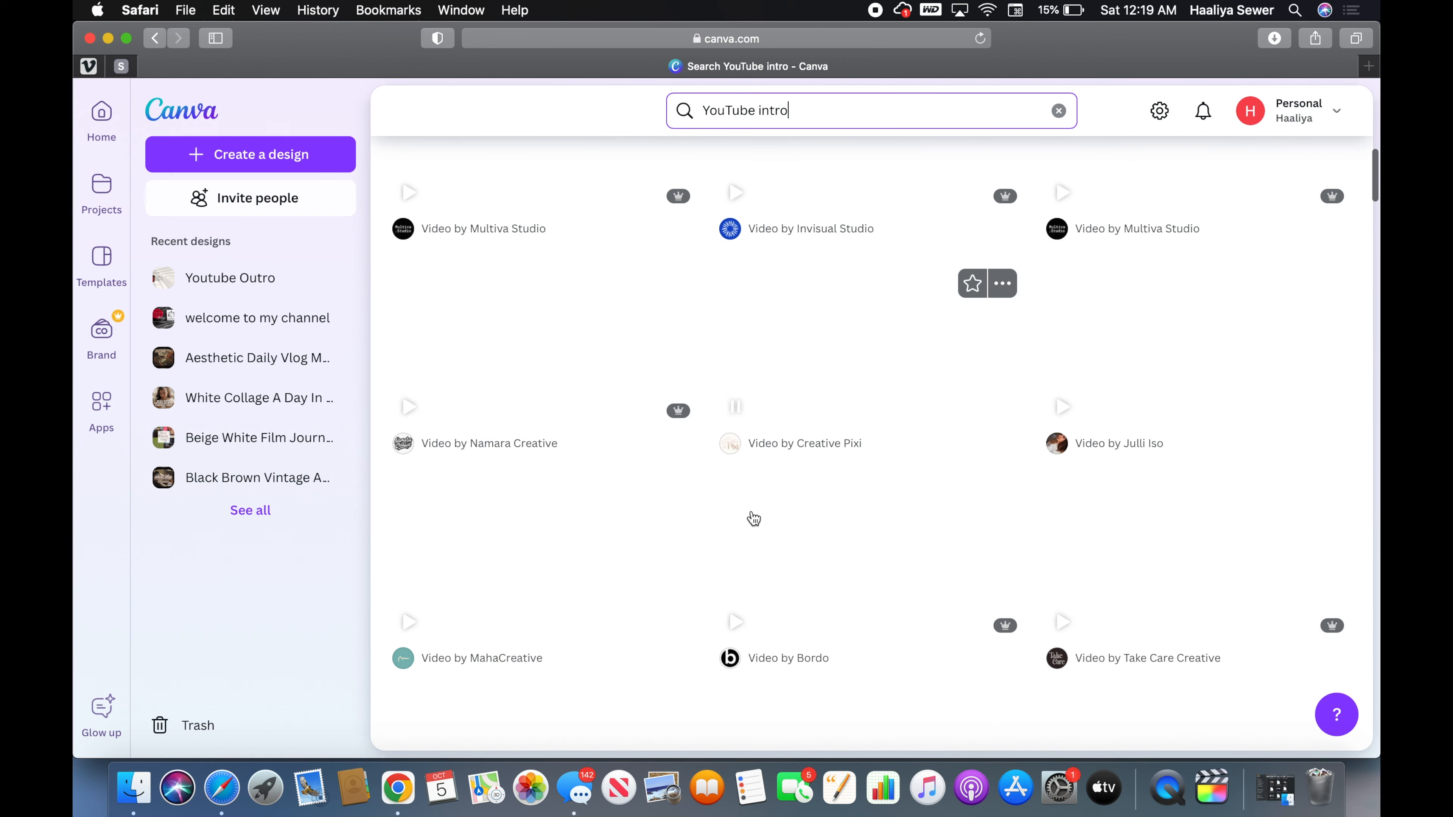
pyautogui.scroll(5, 746, 342)
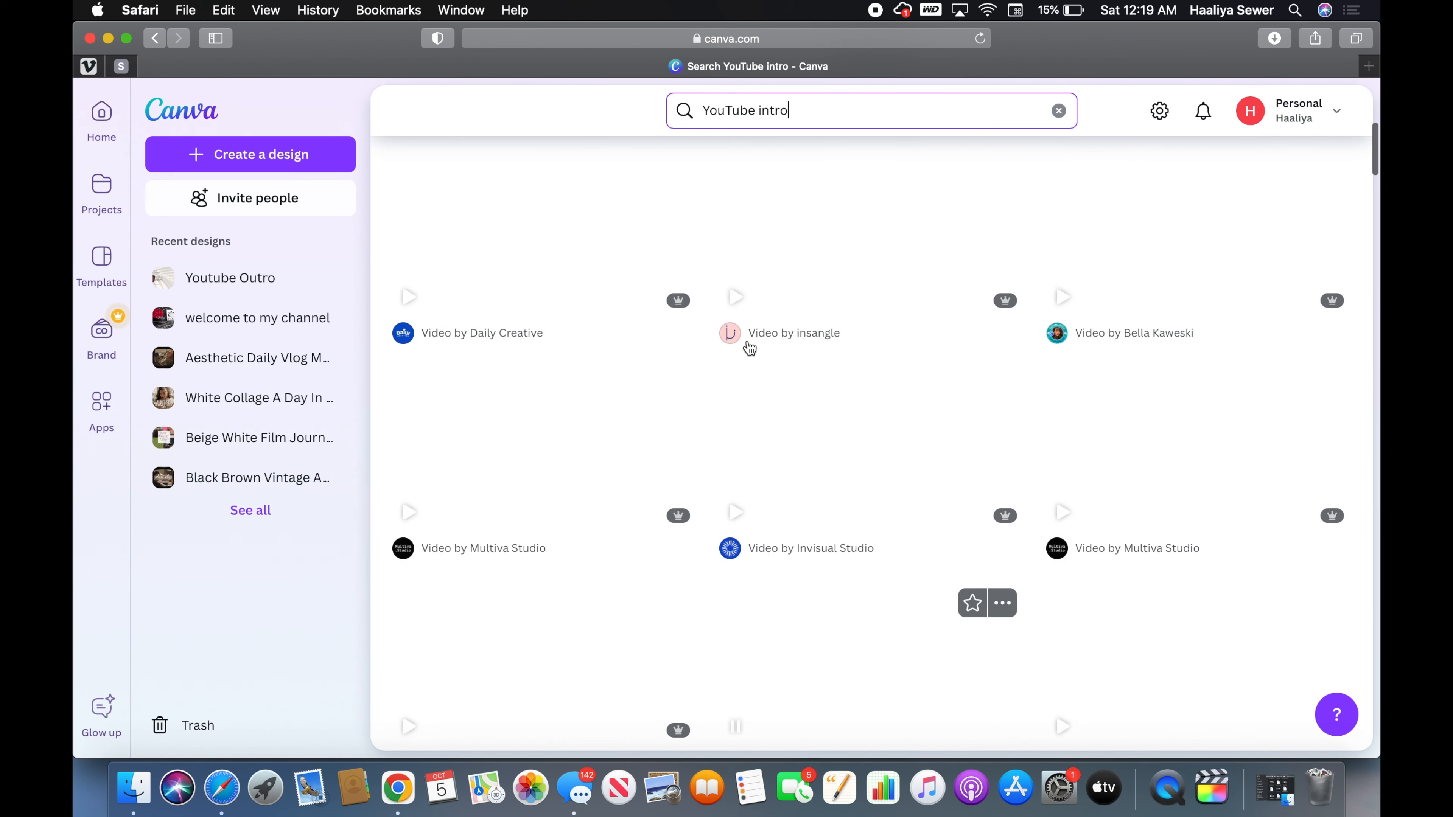
pyautogui.click(521, 261)
pyautogui.scroll(3, 522, 256)
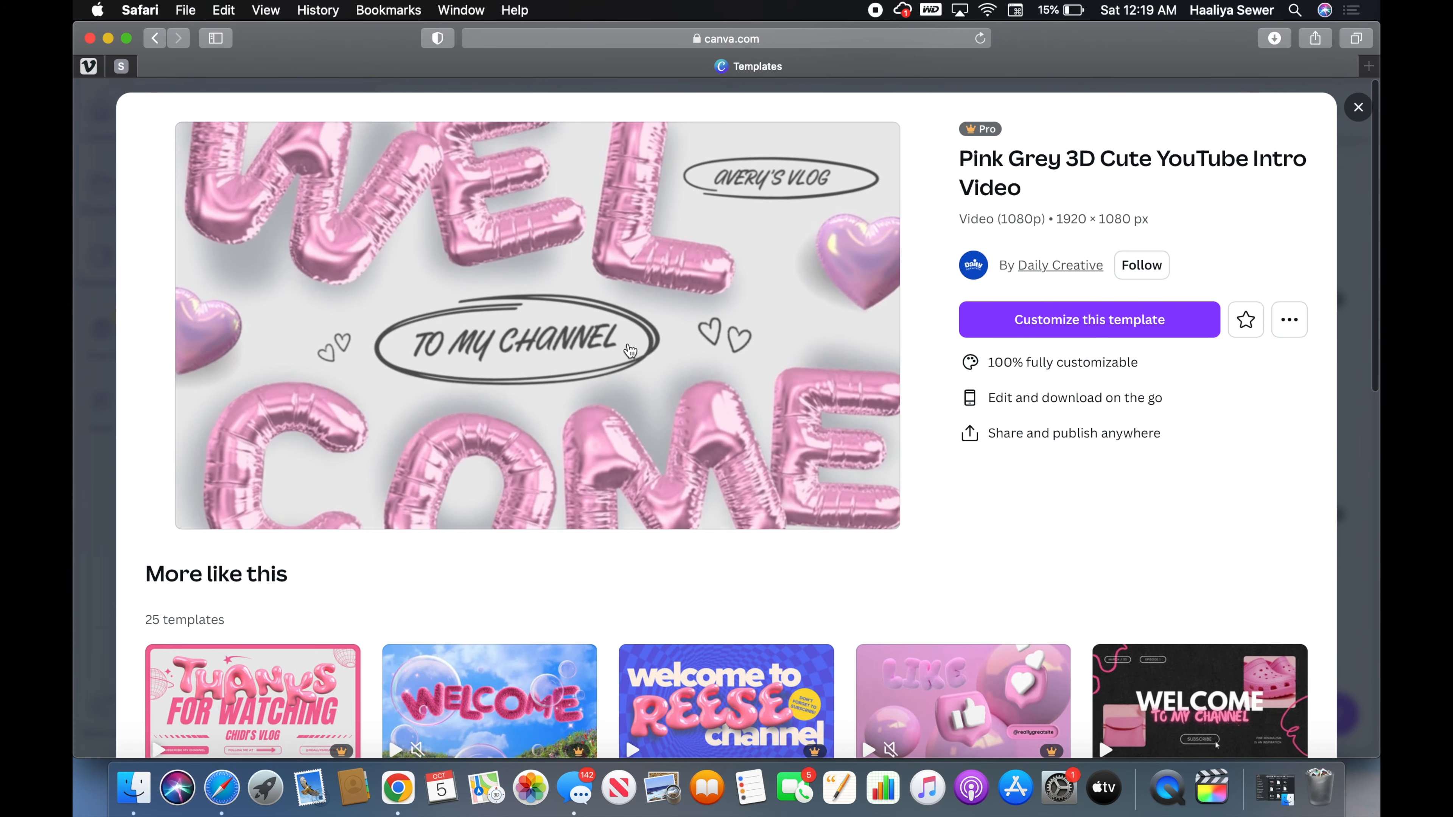
pyautogui.scroll(-8, 559, 462)
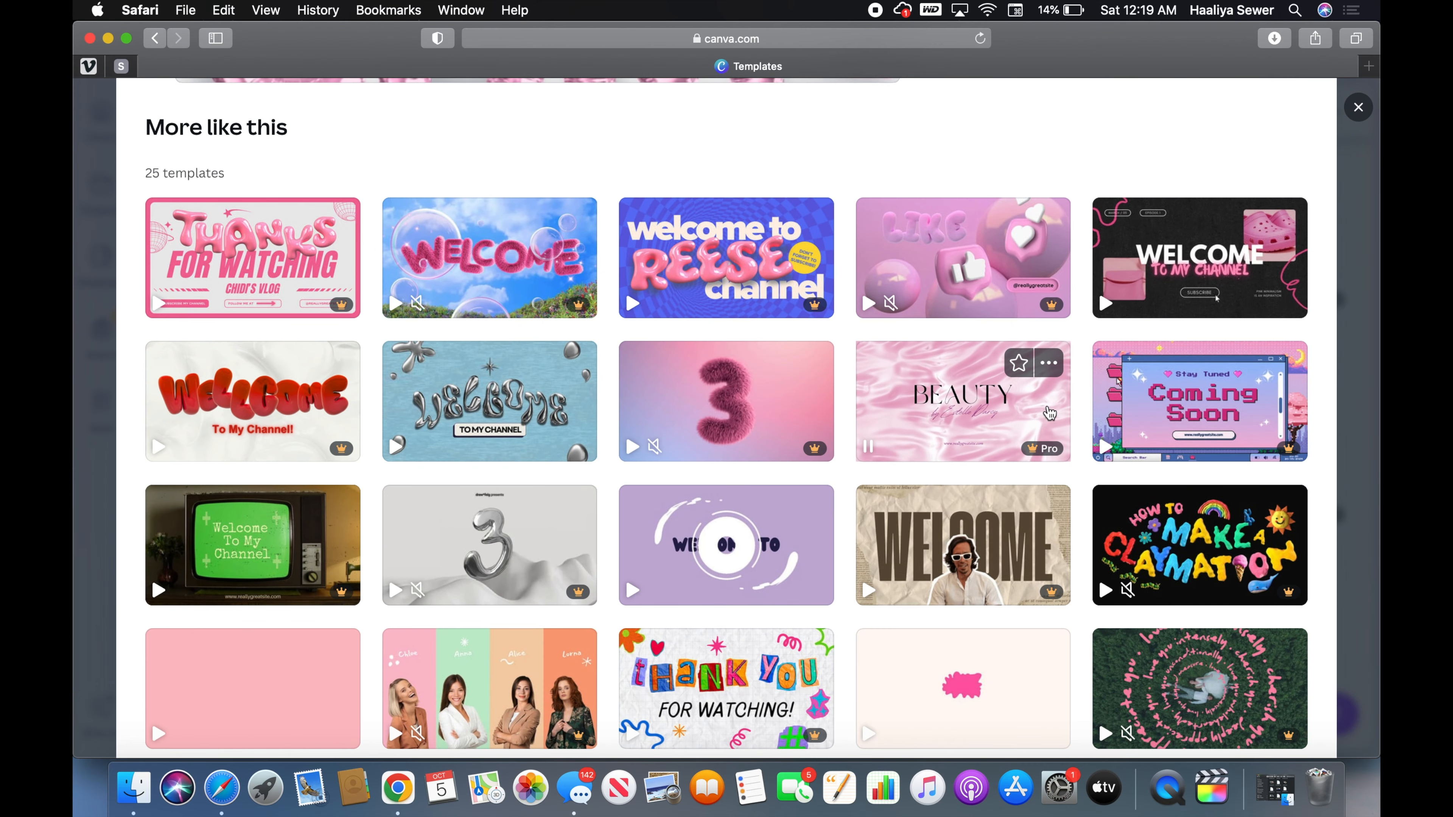
pyautogui.scroll(-2, 918, 411)
pyautogui.scroll(-6, 918, 411)
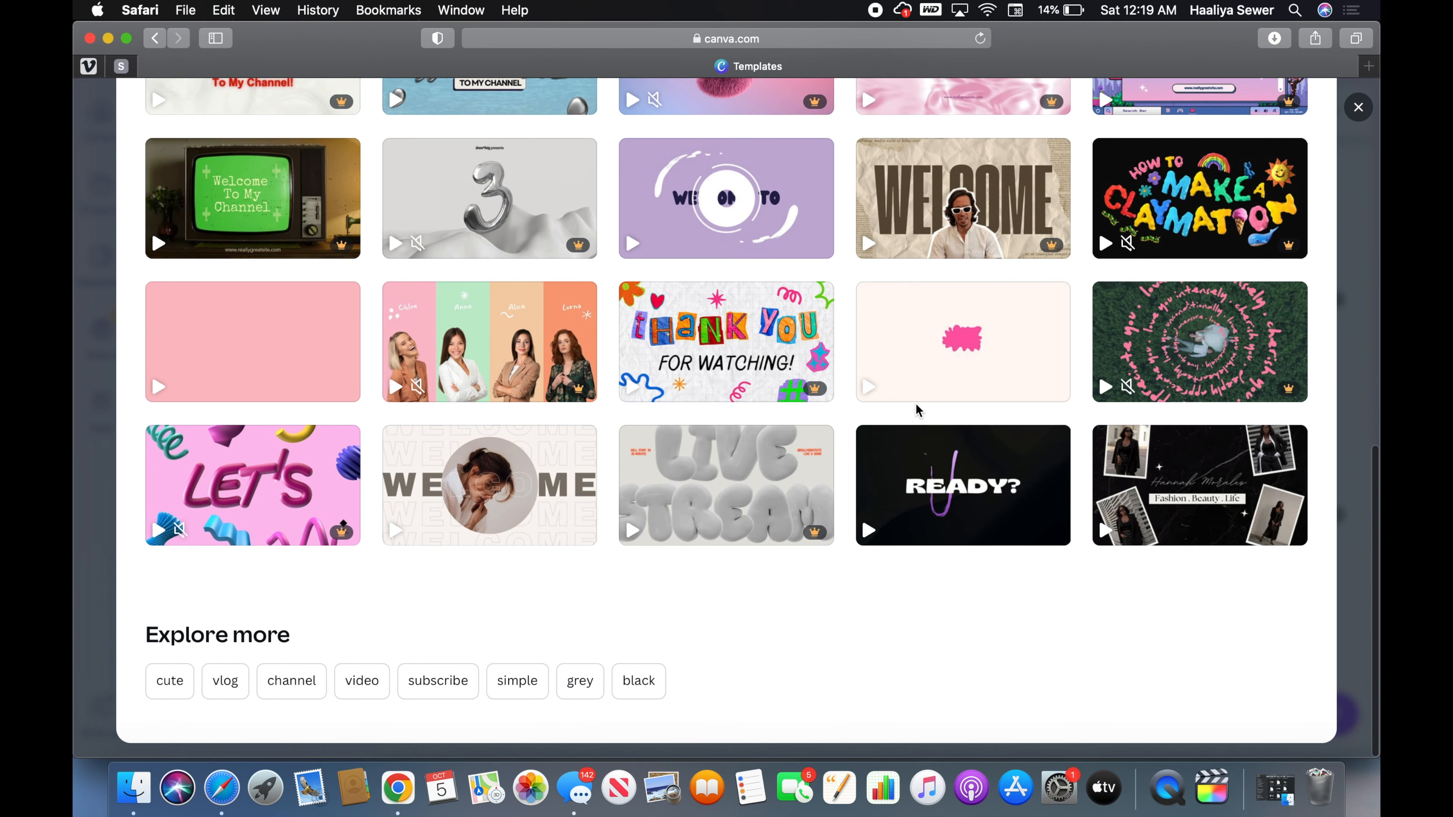
pyautogui.moveTo(870, 535)
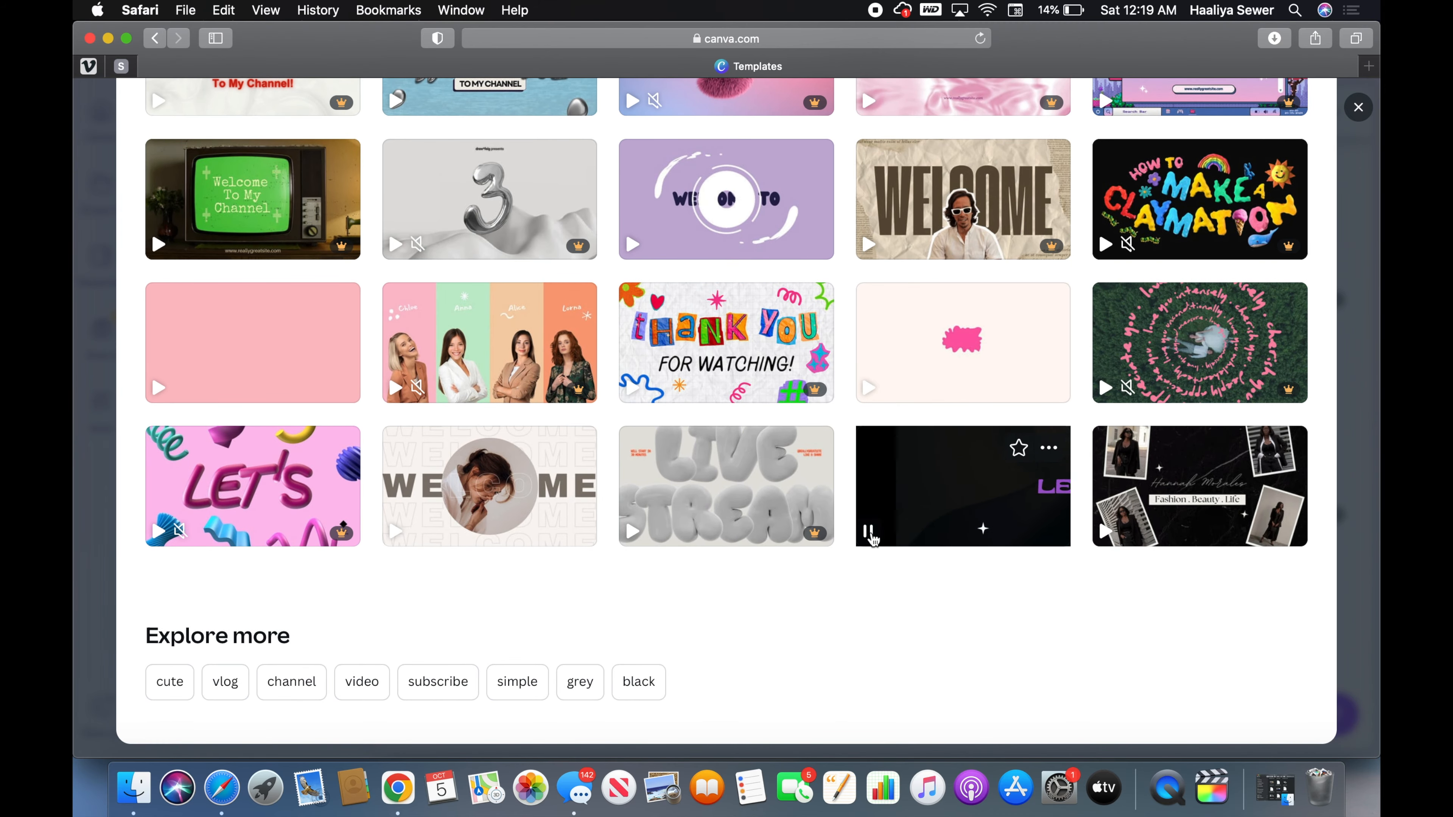
# Look through the templates for the related topic "simple" and return to the YouTube intro search results.
pyautogui.click(529, 684)
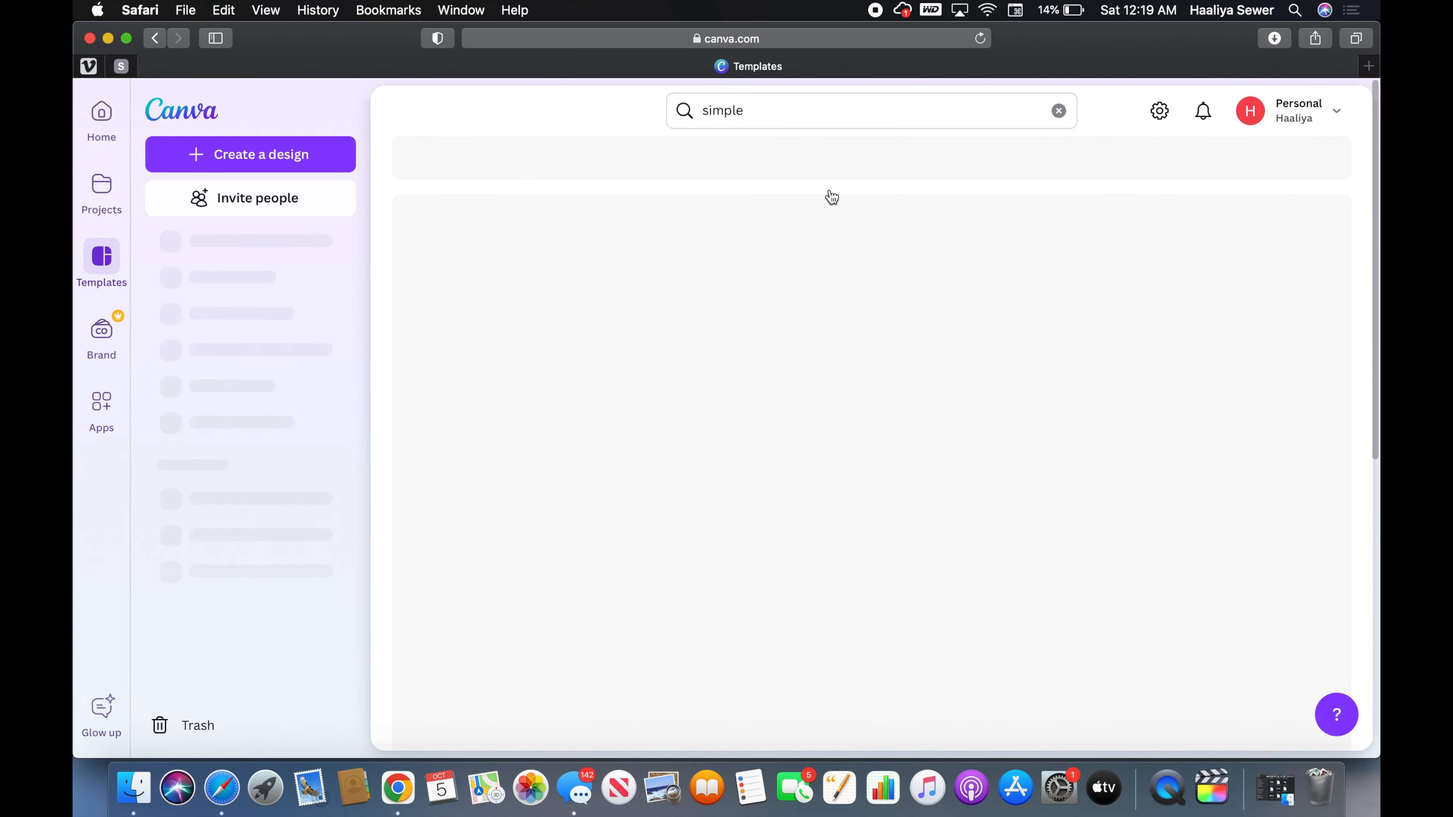
pyautogui.scroll(-5, 769, 344)
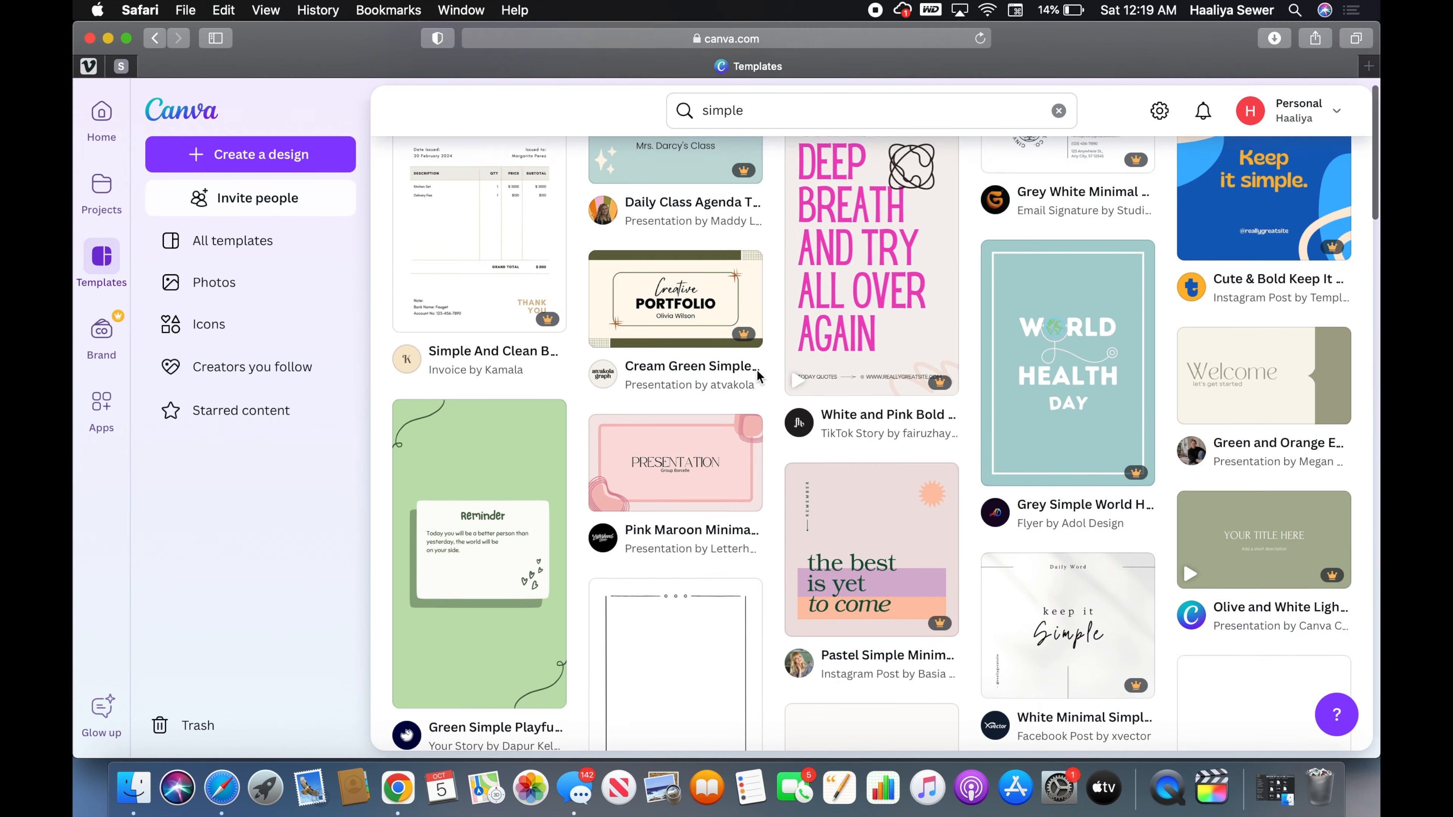
pyautogui.scroll(5, 759, 377)
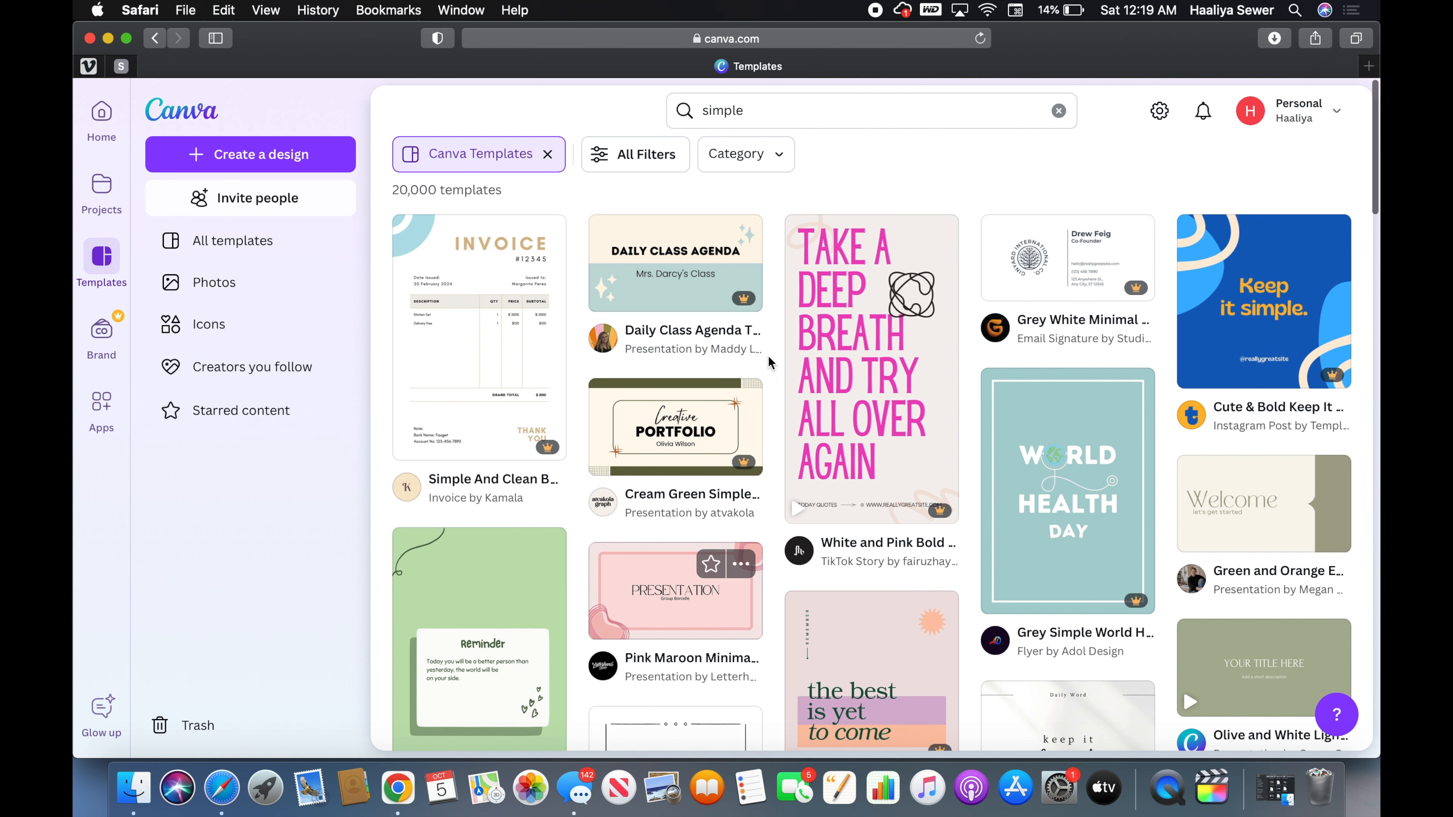
pyautogui.click(154, 38)
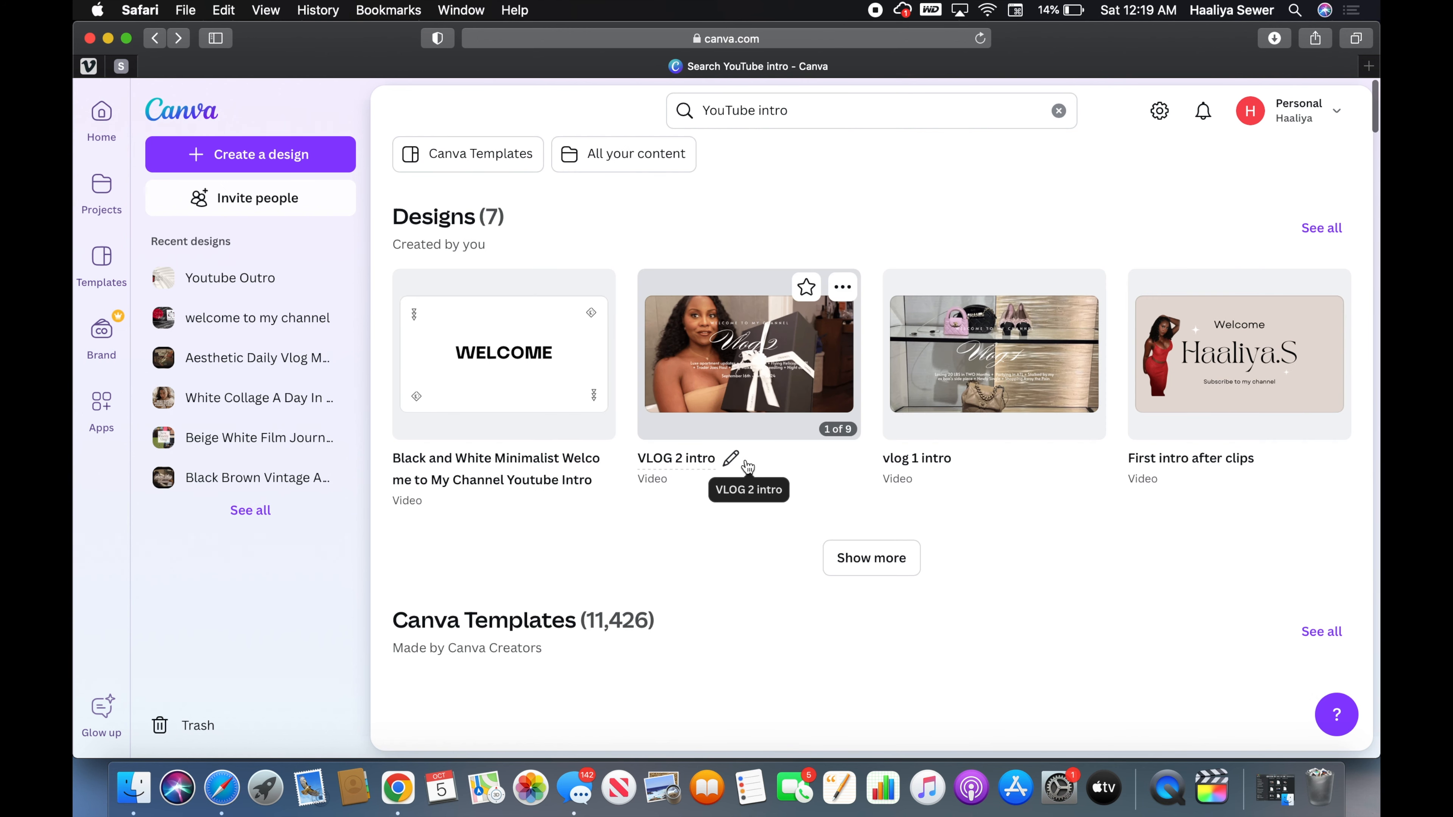
# Preview the First intro after clips design and open it for editing with the photo of the woman selected.
pyautogui.click(1236, 352)
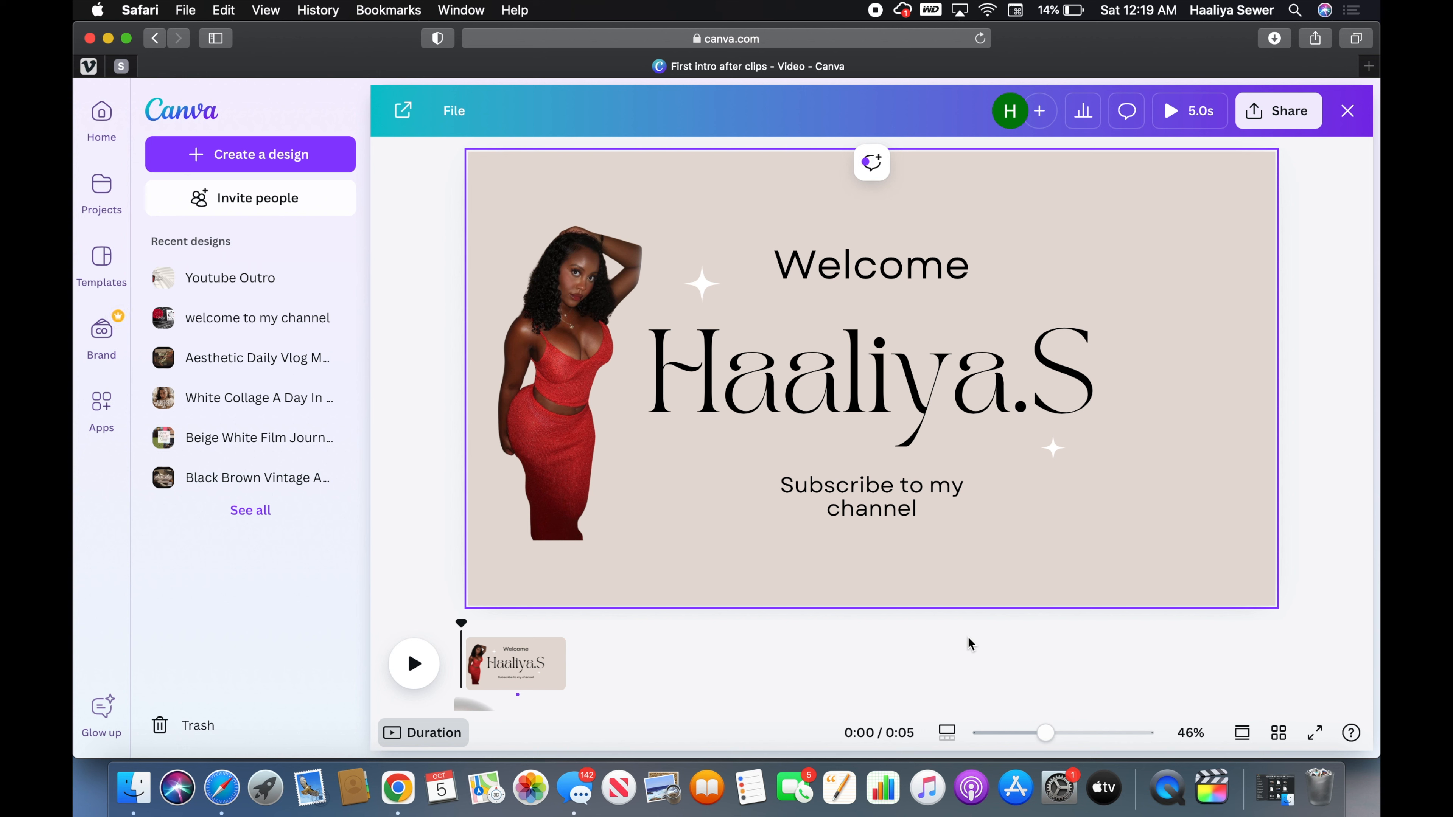
pyautogui.click(424, 663)
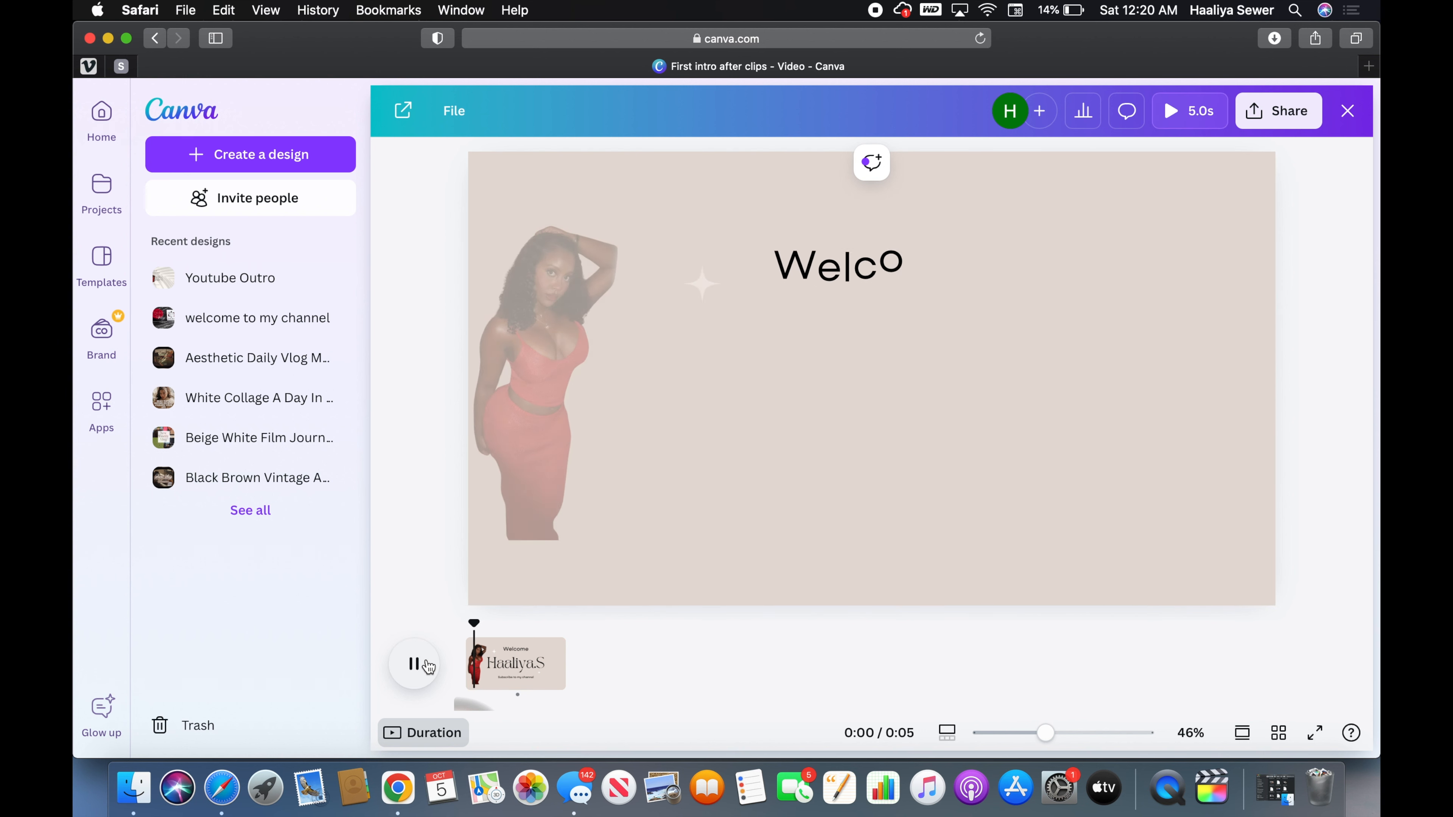
pyautogui.click(426, 664)
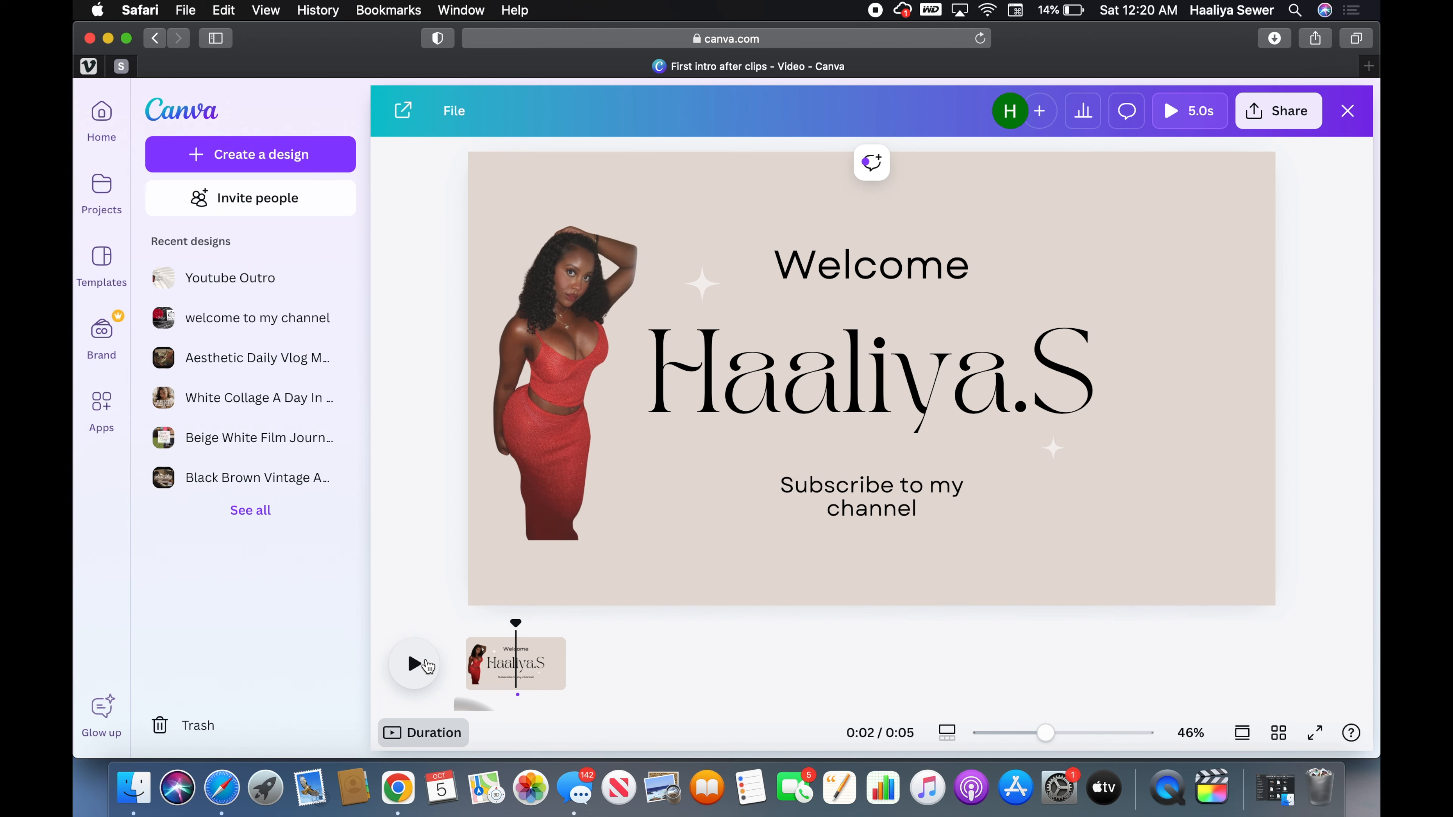
pyautogui.click(550, 434)
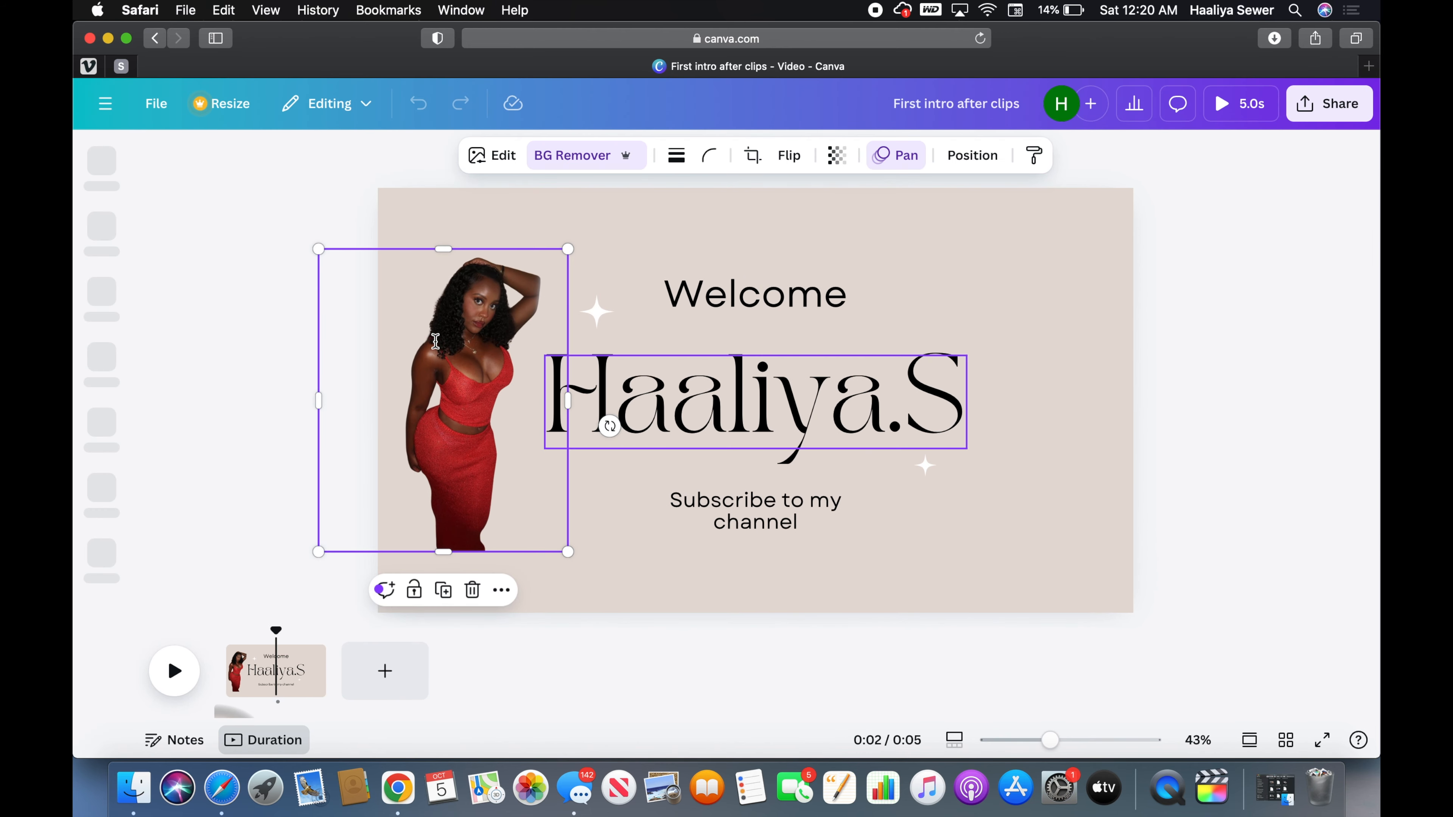